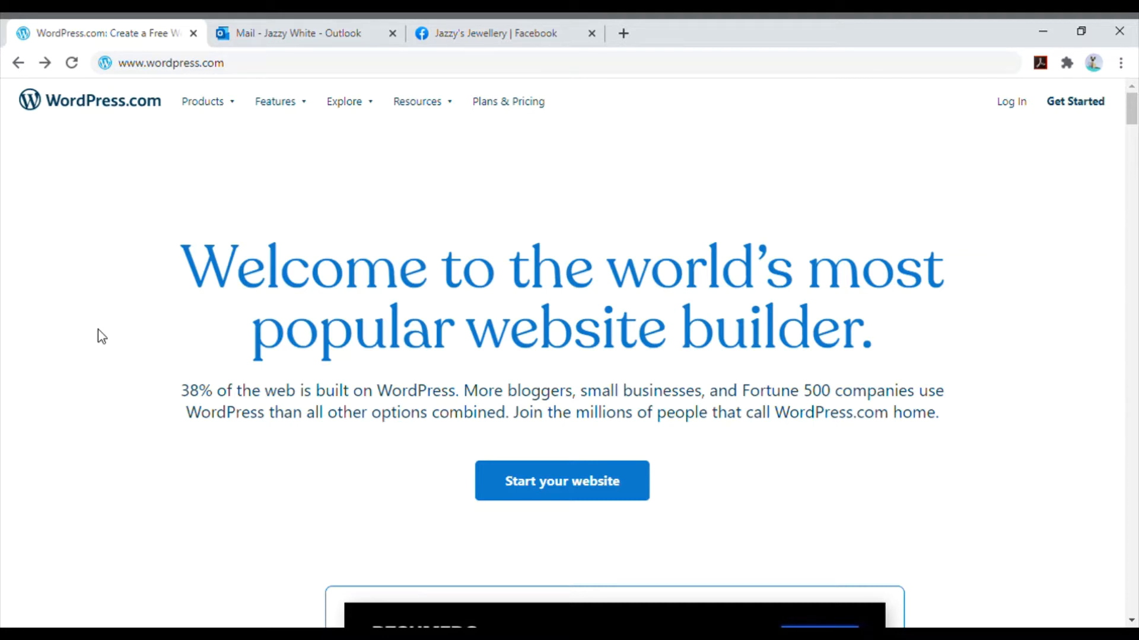
- Look over the Outlook inbox and the Jazzy's Jewellery Facebook page before returning to the WordPress.com home page
{"action": "left_click", "coordinate": [283, 24]}
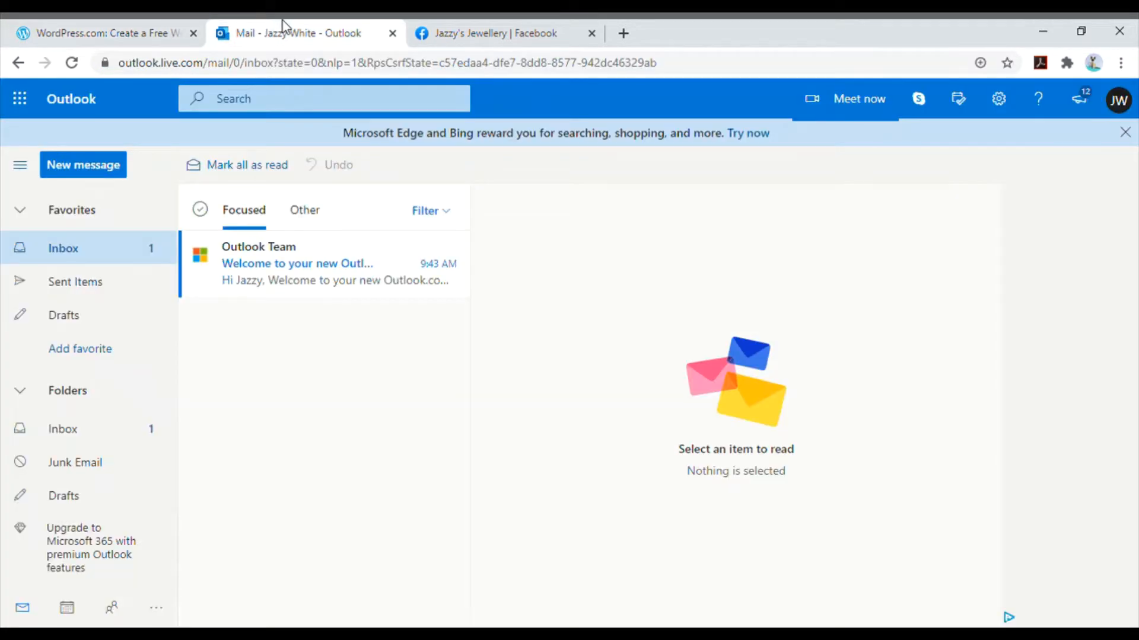
{"action": "left_click", "coordinate": [481, 21]}
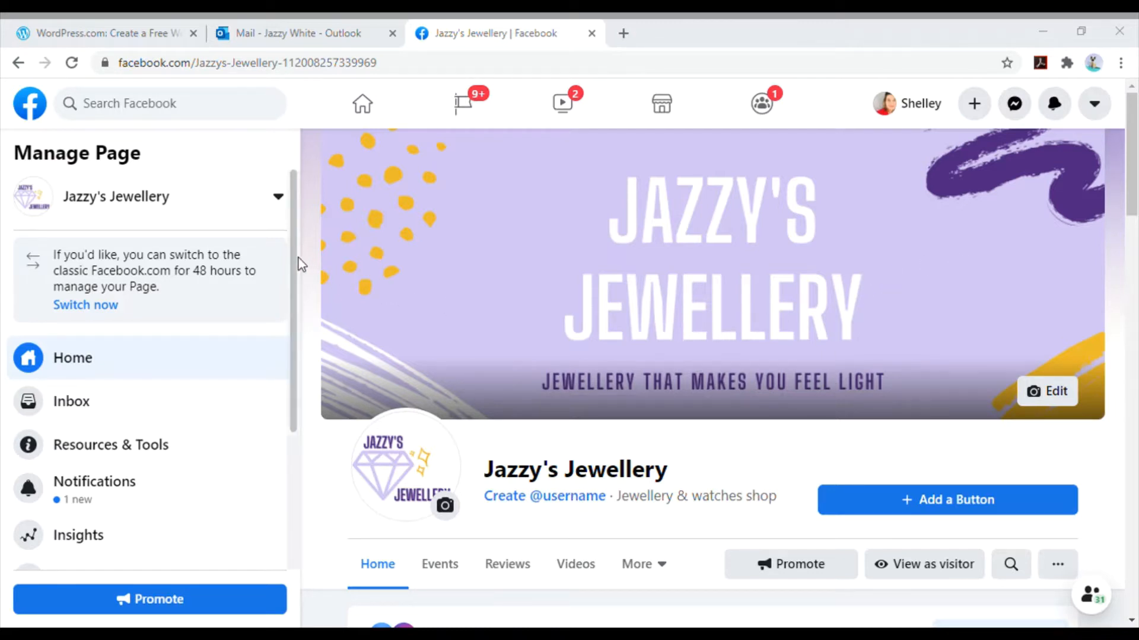
{"action": "left_click", "coordinate": [176, 29]}
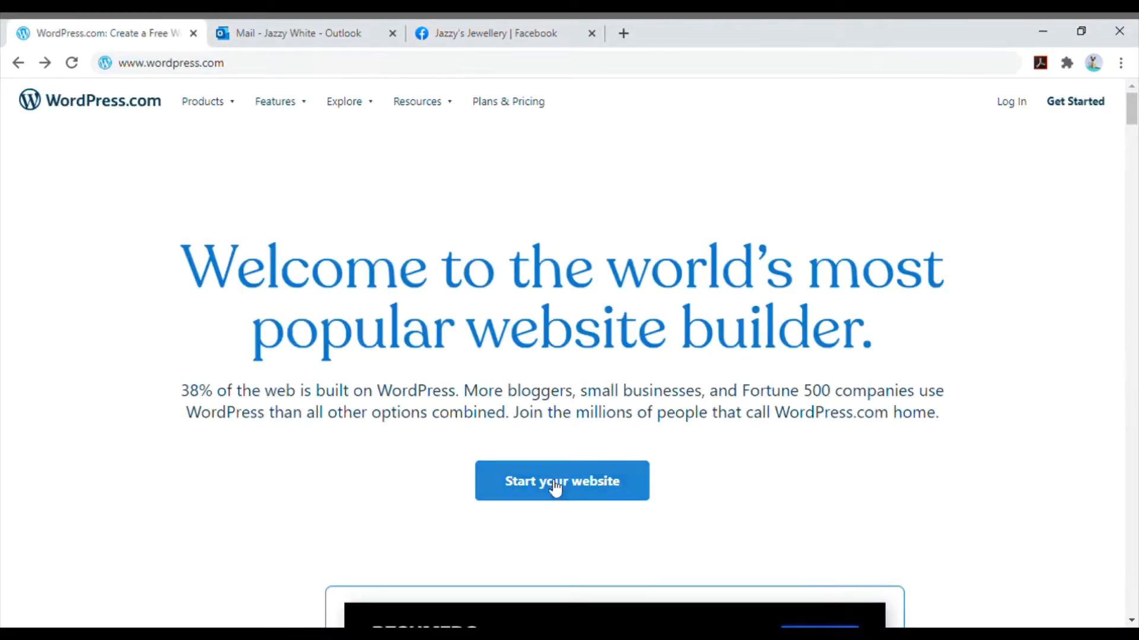
- Start a new website on WordPress.com and create the account with the email address, username and password in the sign-up form
{"action": "left_click", "coordinate": [639, 492]}
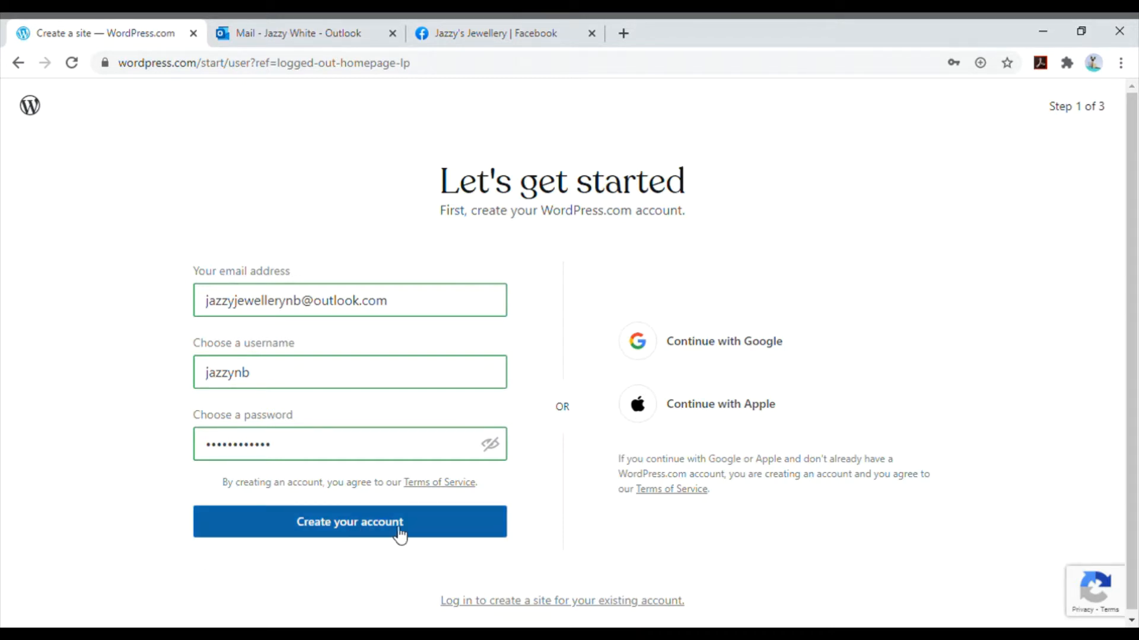
{"action": "left_click", "coordinate": [447, 527]}
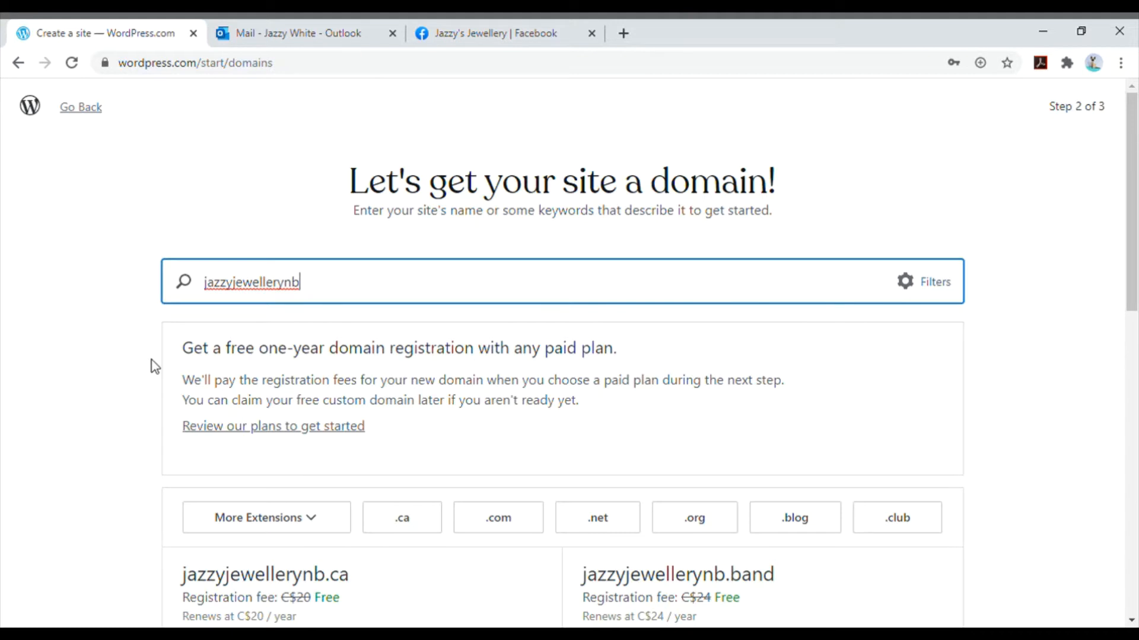
- Choose the free address jazzyjewellerynb.wordpress.com as the site's domain
{"action": "scroll", "coordinate": [154, 367], "scroll_direction": "down", "scroll_amount": 3}
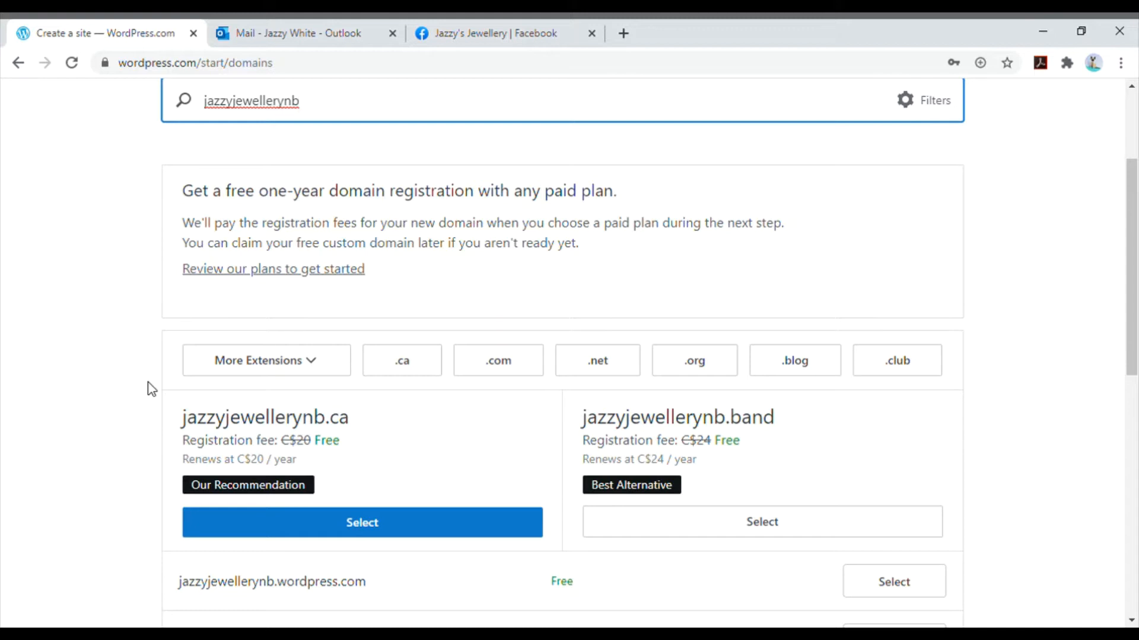
{"action": "scroll", "coordinate": [152, 388], "scroll_direction": "down", "scroll_amount": 4}
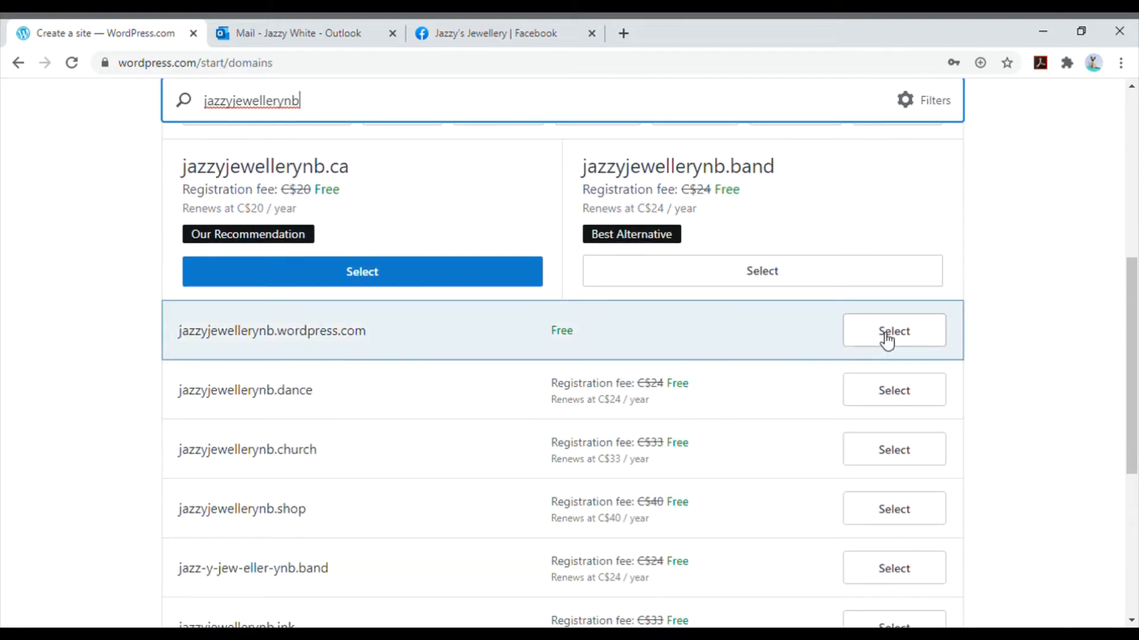
{"action": "left_click", "coordinate": [912, 339]}
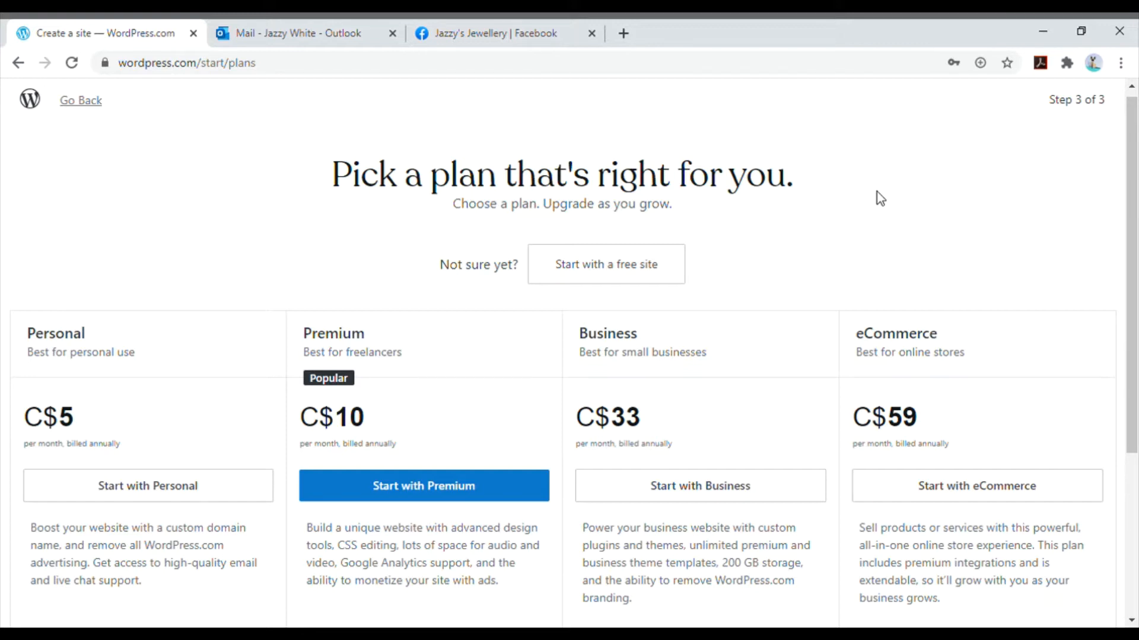
- Compare the Personal, Premium, Business and eCommerce plans and start with a free site
{"action": "scroll", "coordinate": [328, 125], "scroll_direction": "down", "scroll_amount": 3}
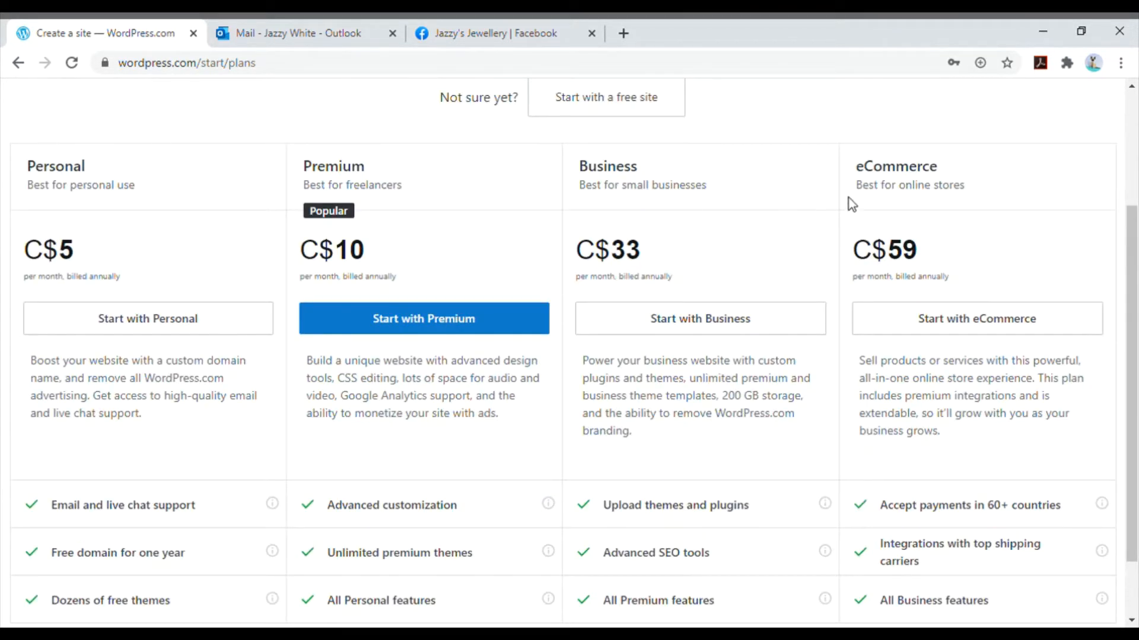
{"action": "scroll", "coordinate": [943, 217], "scroll_direction": "up", "scroll_amount": 3}
{"action": "scroll", "coordinate": [948, 218], "scroll_direction": "down", "scroll_amount": 3}
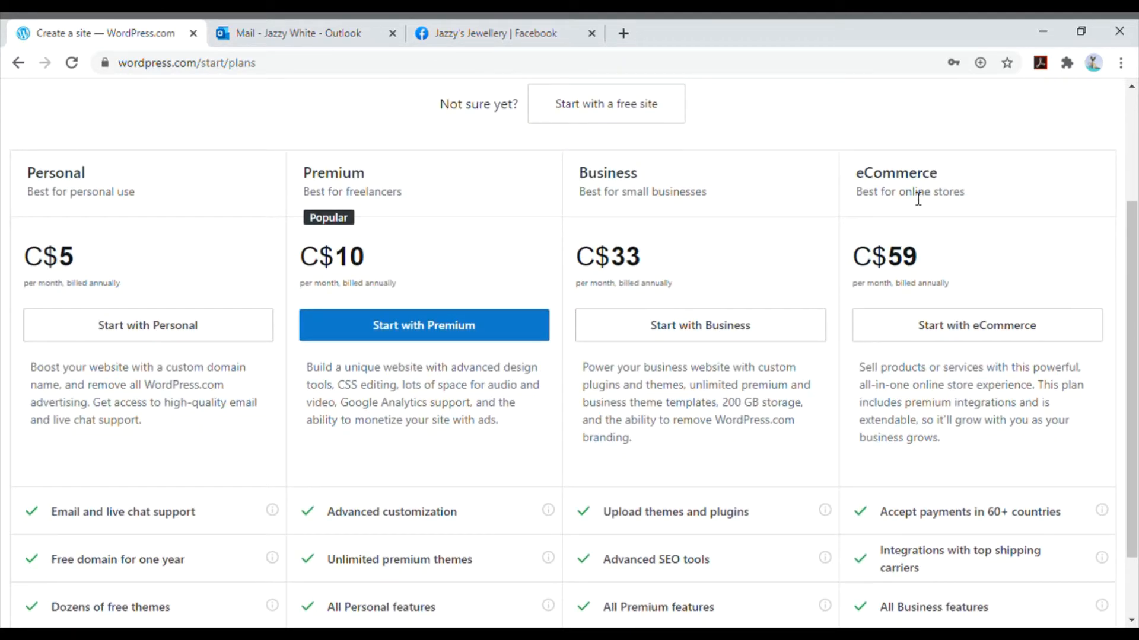
{"action": "scroll", "coordinate": [916, 198], "scroll_direction": "down", "scroll_amount": 2}
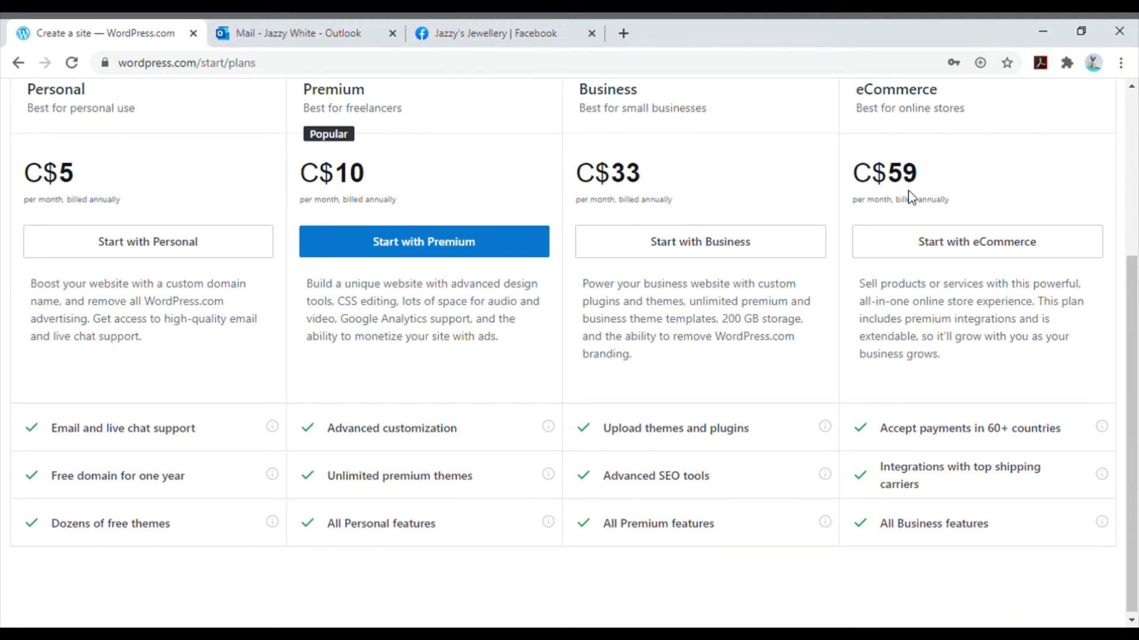
{"action": "scroll", "coordinate": [912, 197], "scroll_direction": "down", "scroll_amount": 1}
{"action": "scroll", "coordinate": [912, 197], "scroll_direction": "up", "scroll_amount": 3}
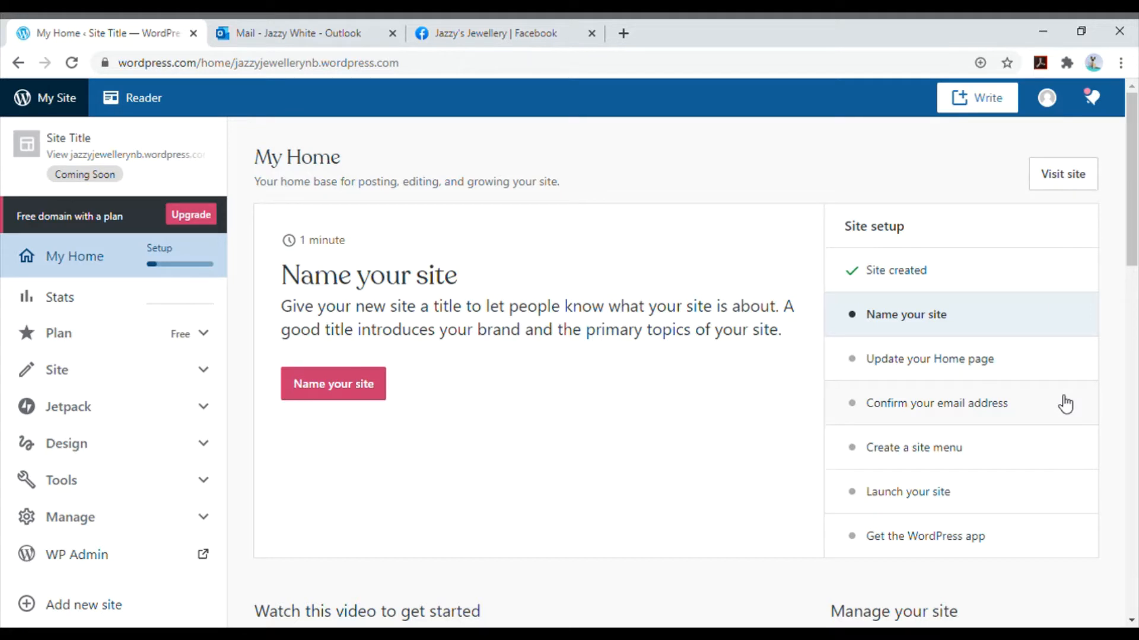
- Switch to the Outlook inbox and confirm the account's email address from the WordPress.com activation message
{"action": "left_click", "coordinate": [303, 21]}
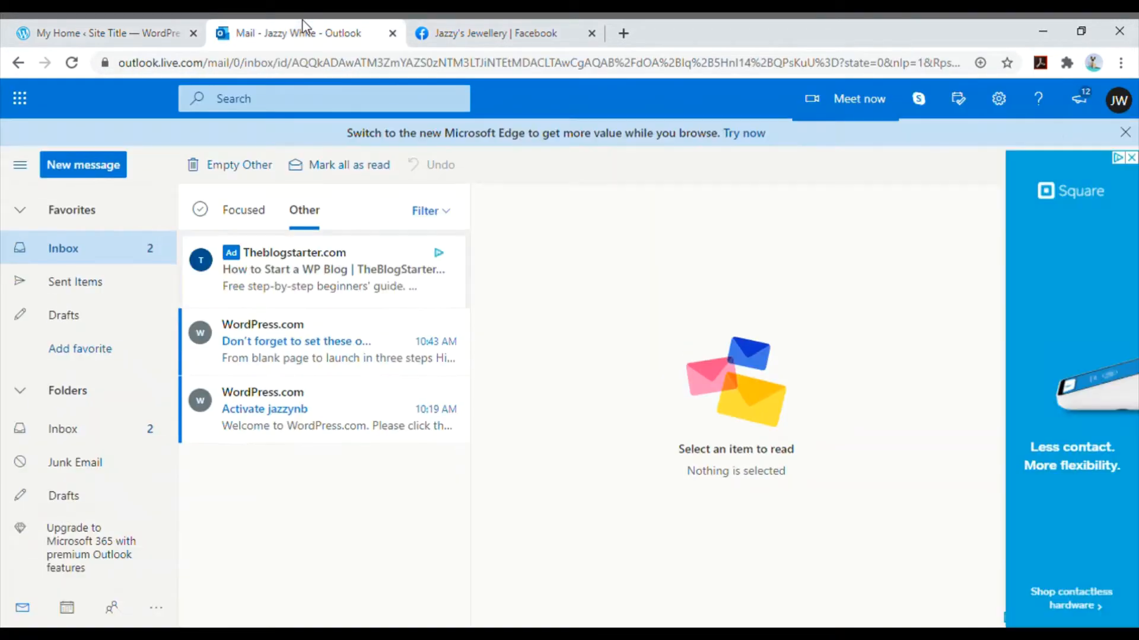
{"action": "left_click", "coordinate": [333, 351]}
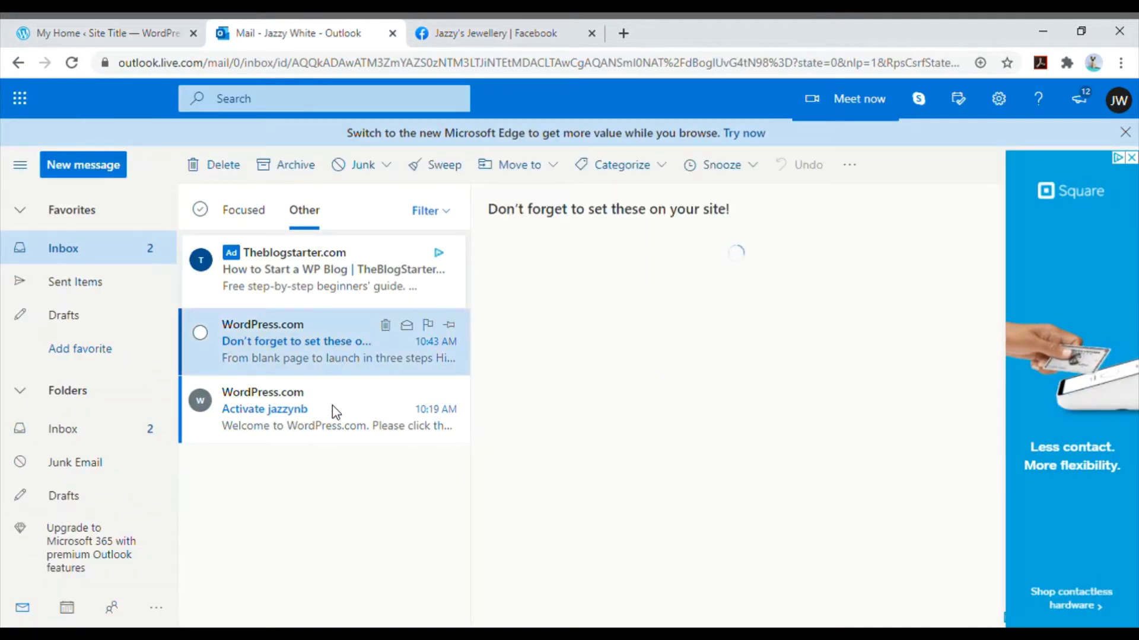
{"action": "left_click", "coordinate": [332, 407]}
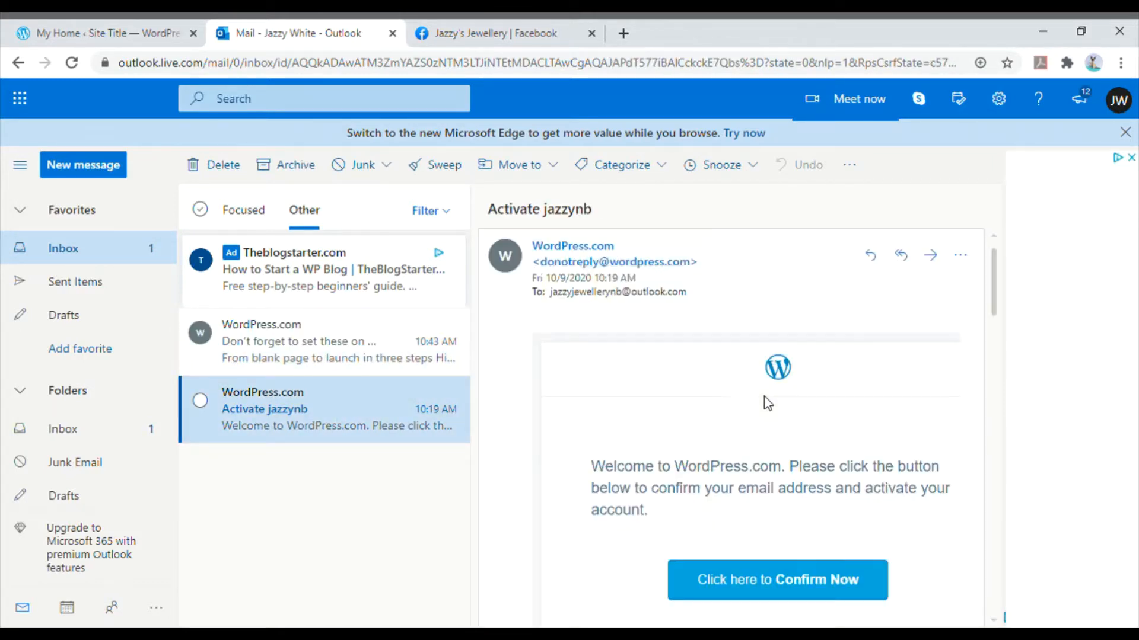
{"action": "scroll", "coordinate": [762, 406], "scroll_direction": "down", "scroll_amount": 2}
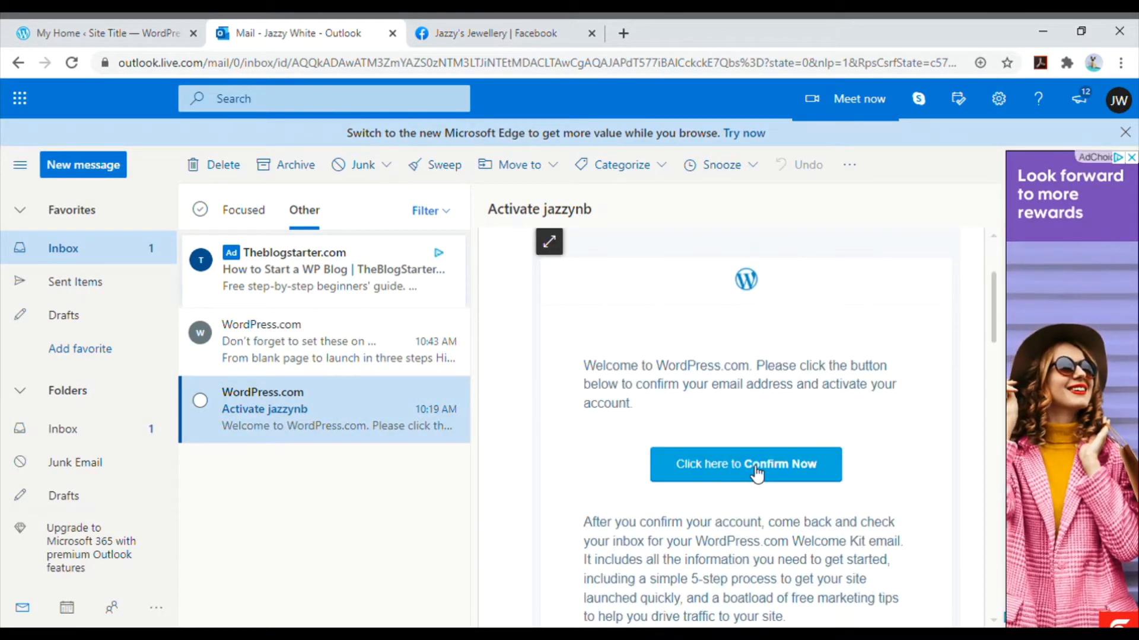
{"action": "left_click", "coordinate": [756, 465]}
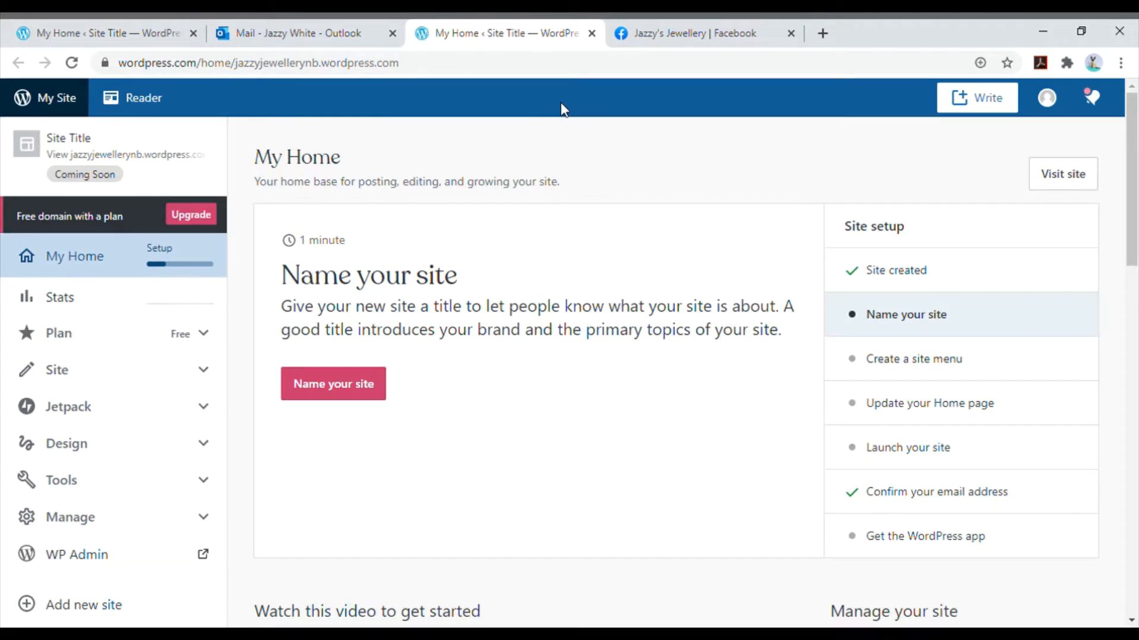
- Open the site's theme gallery from the design options and browse the recommended themes
{"action": "left_click", "coordinate": [208, 446]}
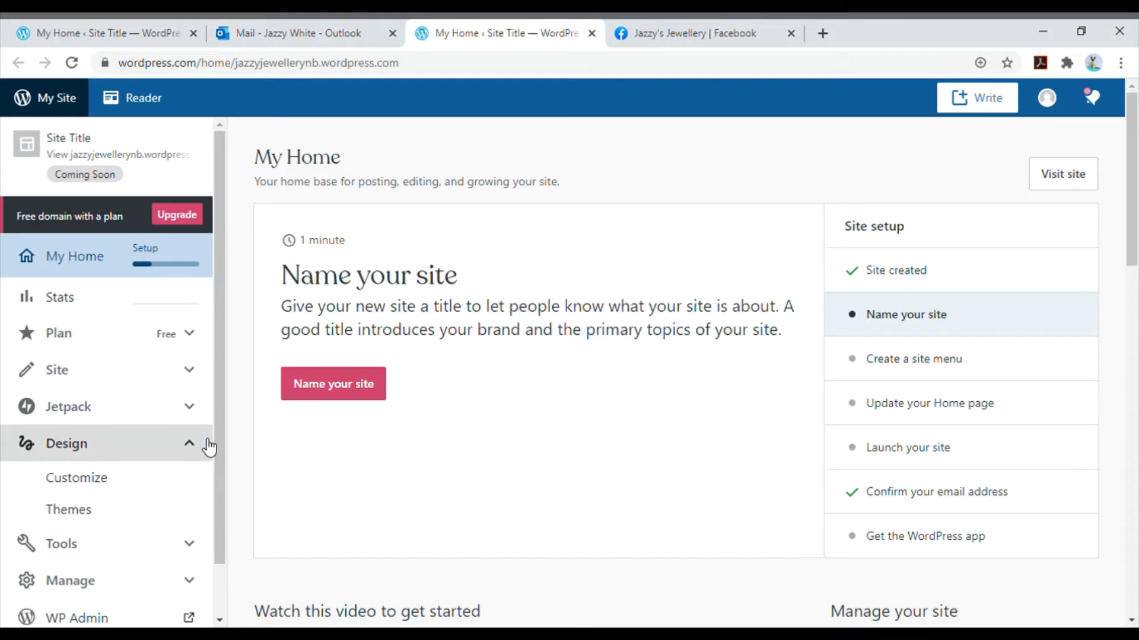
{"action": "left_click", "coordinate": [113, 516]}
{"action": "left_click", "coordinate": [18, 63]}
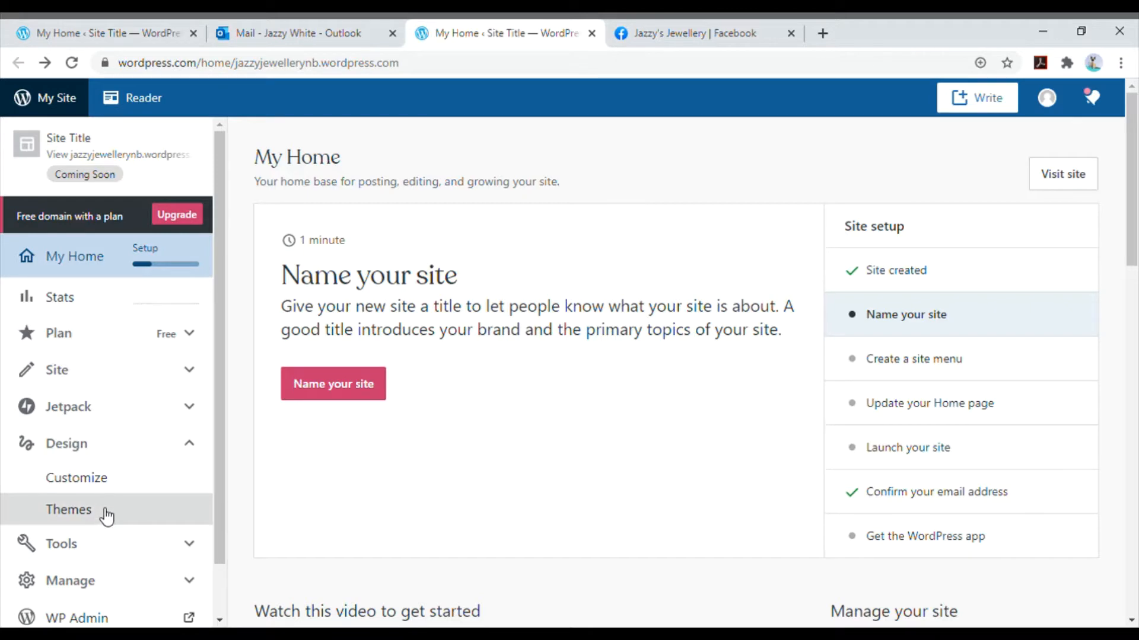
{"action": "left_click", "coordinate": [107, 514]}
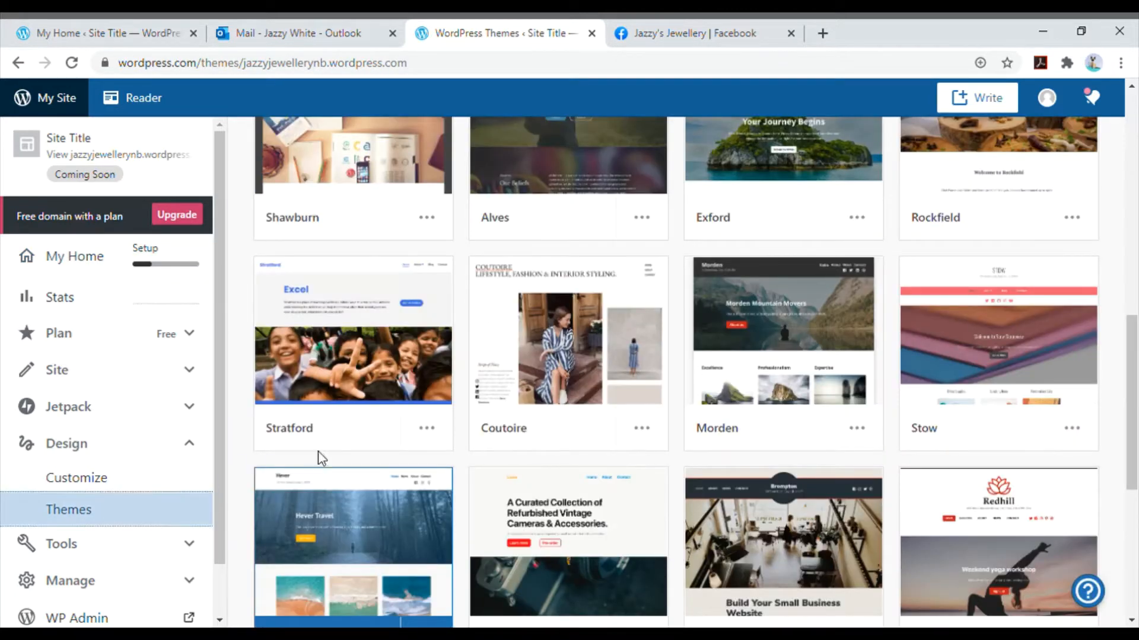
{"action": "scroll", "coordinate": [615, 427], "scroll_direction": "up", "scroll_amount": 5}
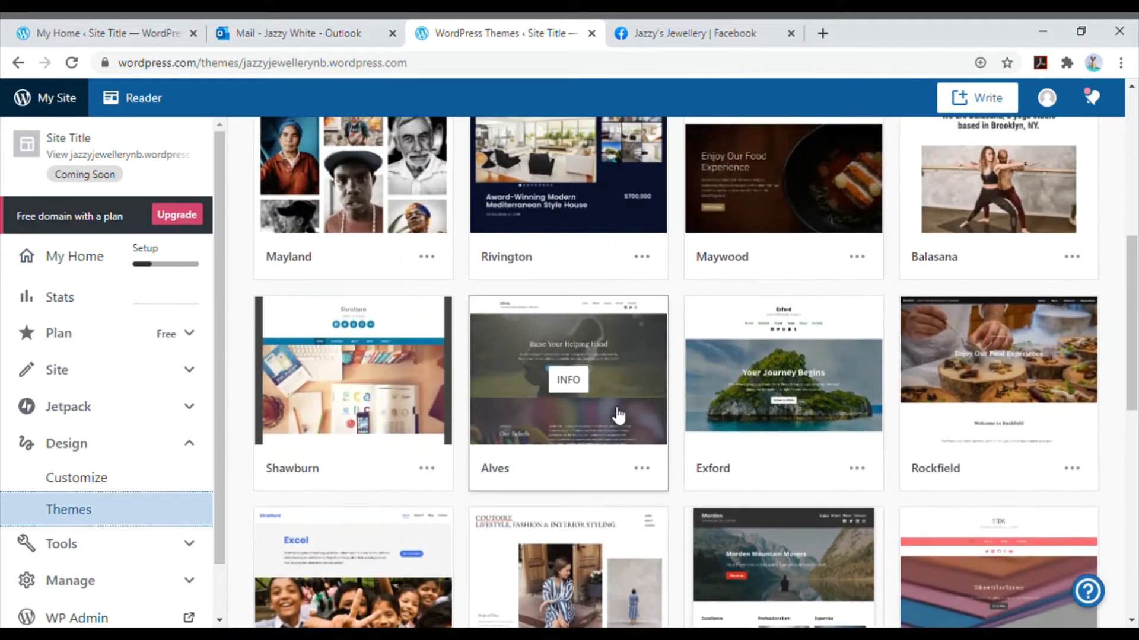
{"action": "scroll", "coordinate": [619, 416], "scroll_direction": "up", "scroll_amount": 4}
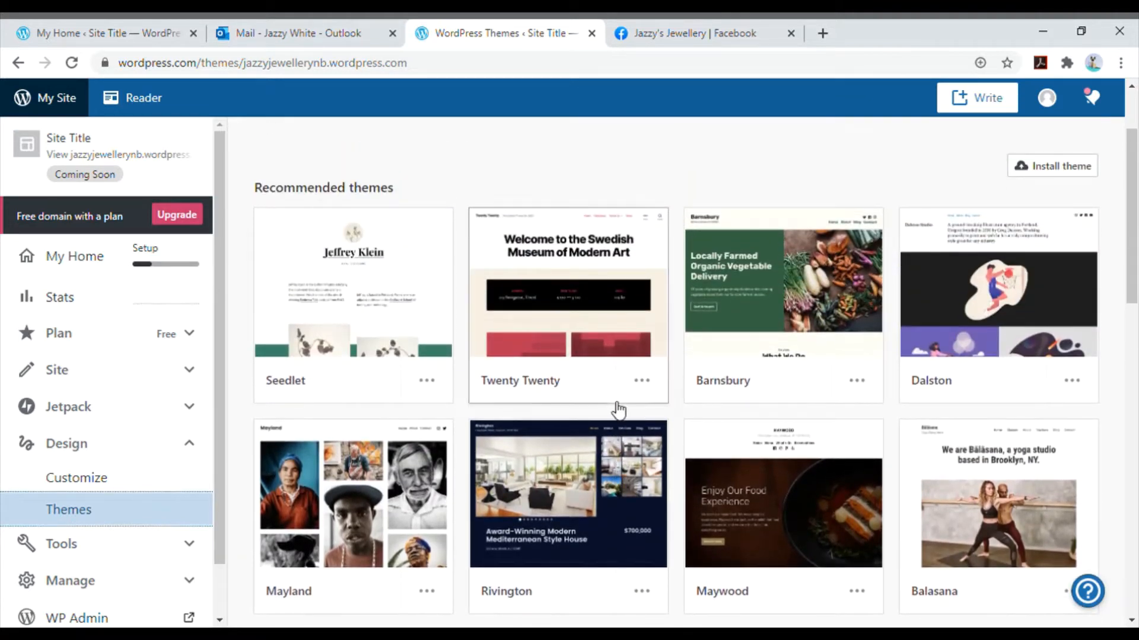
- Examine the Barnsbury theme's description and page preview, and return to the theme gallery
{"action": "left_click", "coordinate": [788, 297]}
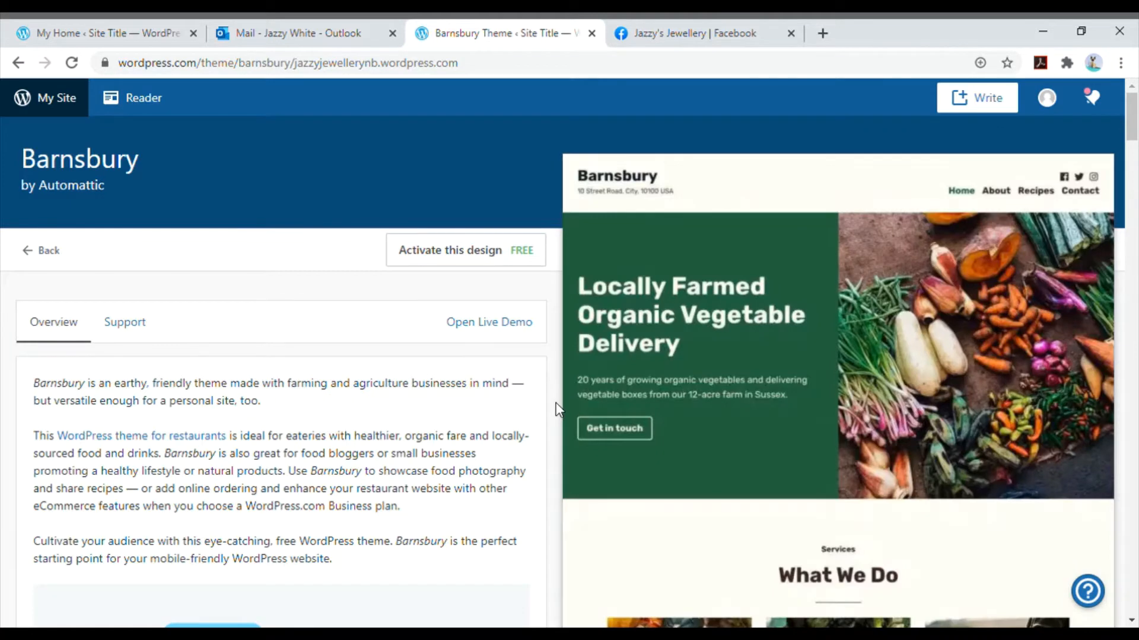
{"action": "scroll", "coordinate": [557, 408], "scroll_direction": "down", "scroll_amount": 3}
{"action": "scroll", "coordinate": [557, 410], "scroll_direction": "down", "scroll_amount": 5}
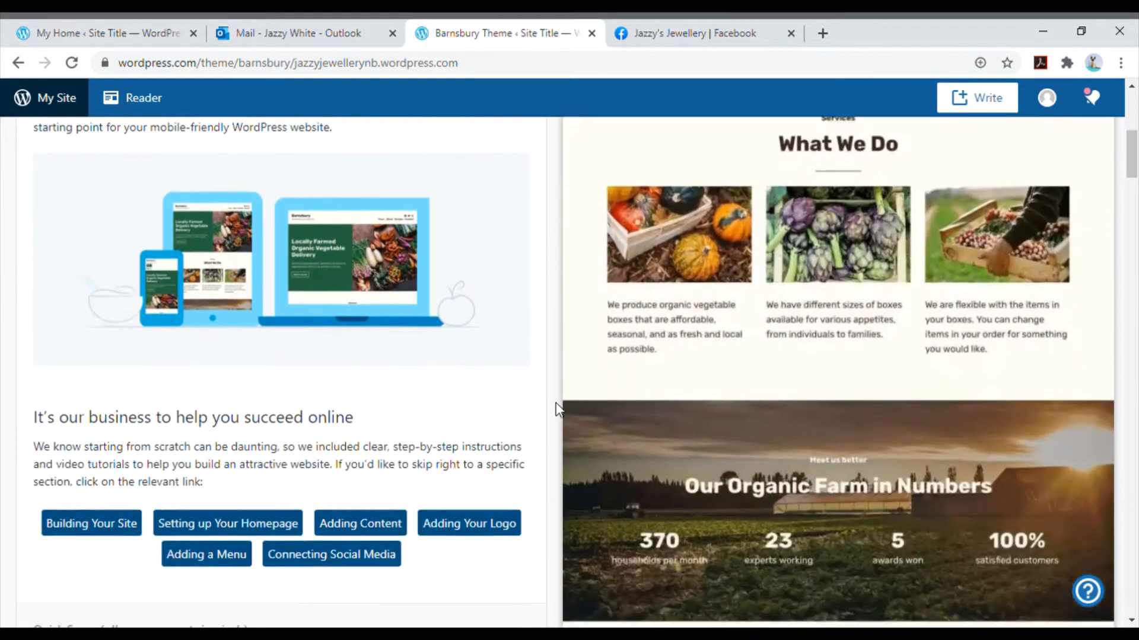
{"action": "scroll", "coordinate": [558, 409], "scroll_direction": "down", "scroll_amount": 3}
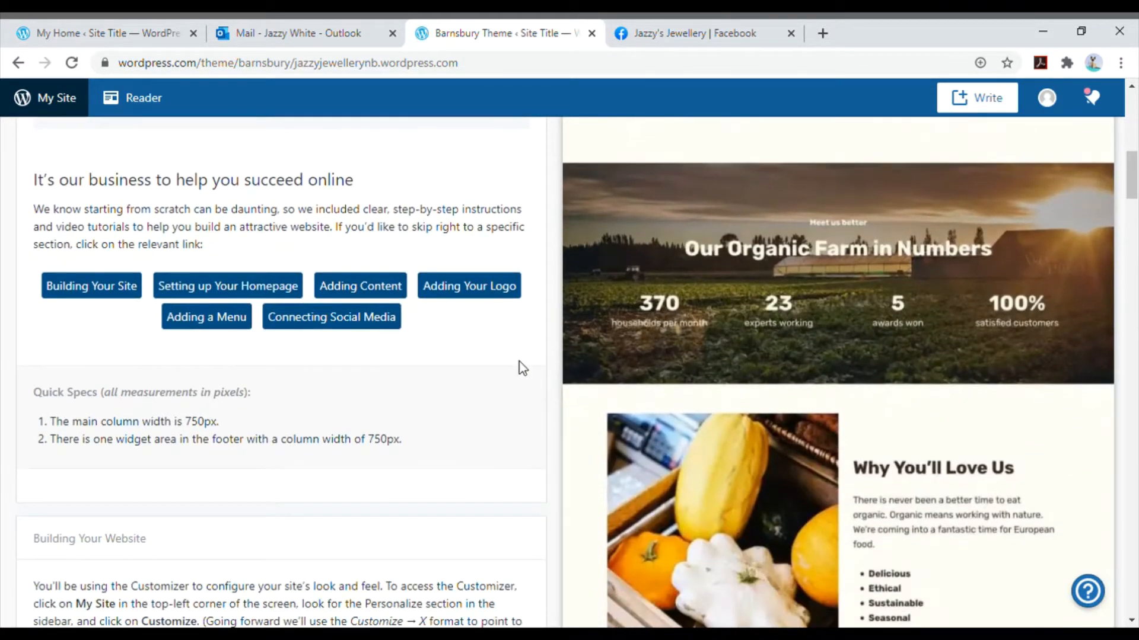
{"action": "left_click", "coordinate": [19, 62]}
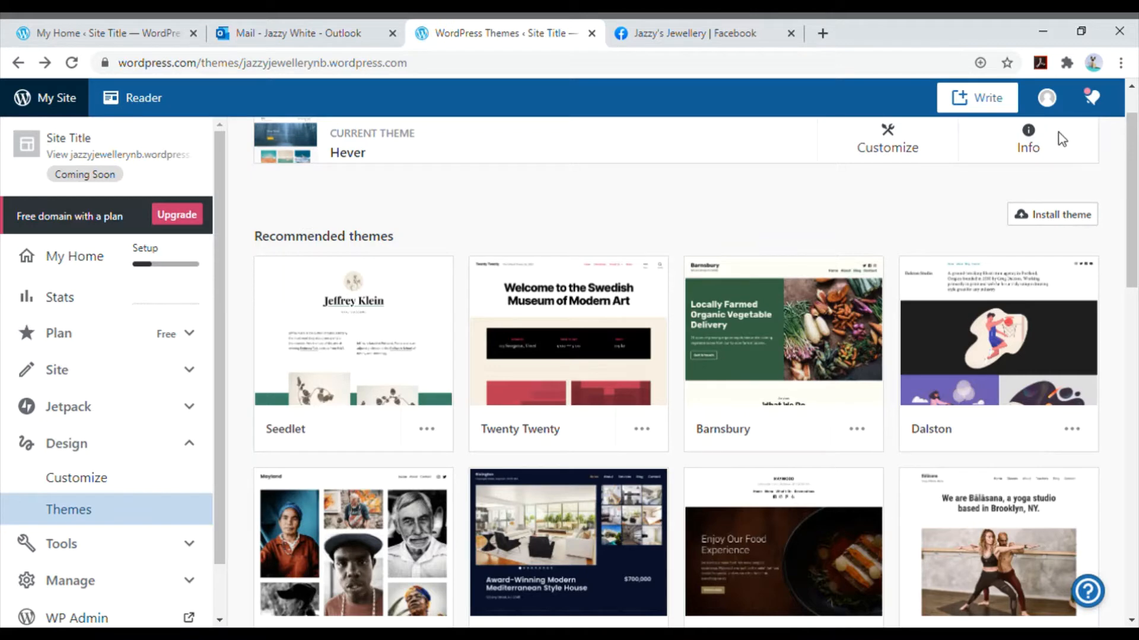
- Find the free Dara theme in the gallery and activate it for the site
{"action": "scroll", "coordinate": [411, 193], "scroll_direction": "down", "scroll_amount": 2}
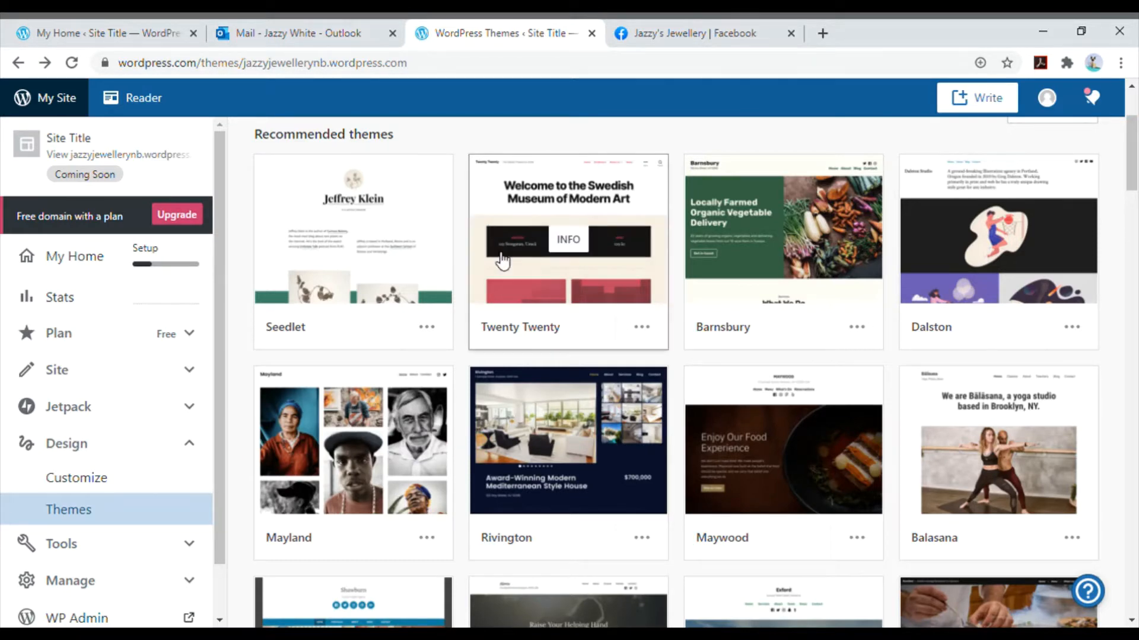
{"action": "scroll", "coordinate": [580, 358], "scroll_direction": "down", "scroll_amount": 3}
{"action": "scroll", "coordinate": [581, 363], "scroll_direction": "down", "scroll_amount": 10}
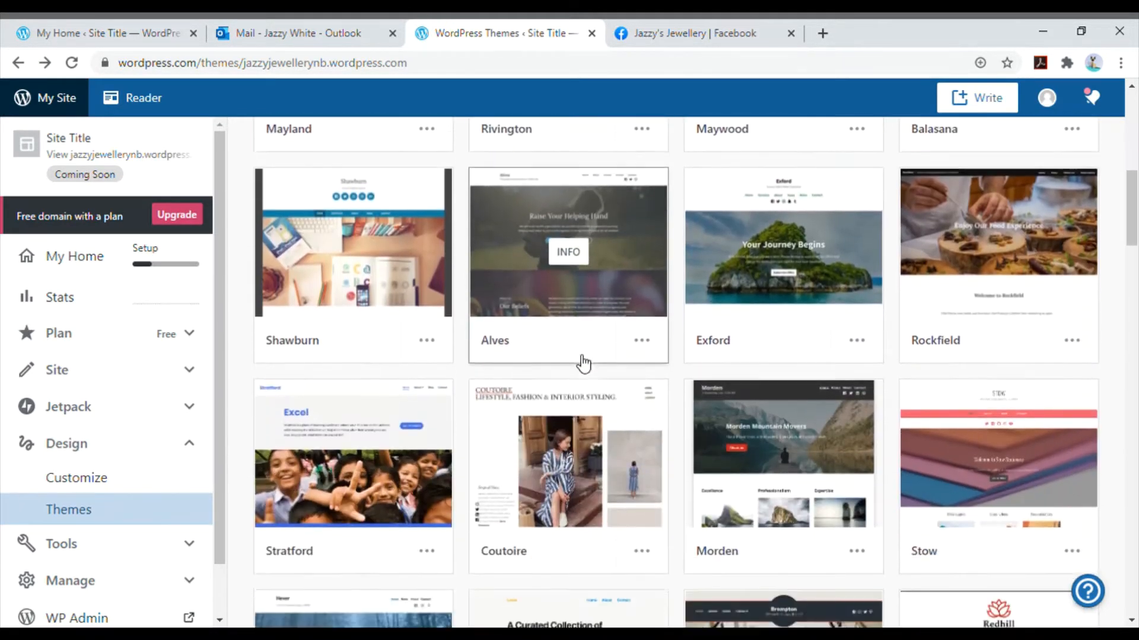
{"action": "scroll", "coordinate": [583, 364], "scroll_direction": "down", "scroll_amount": 15}
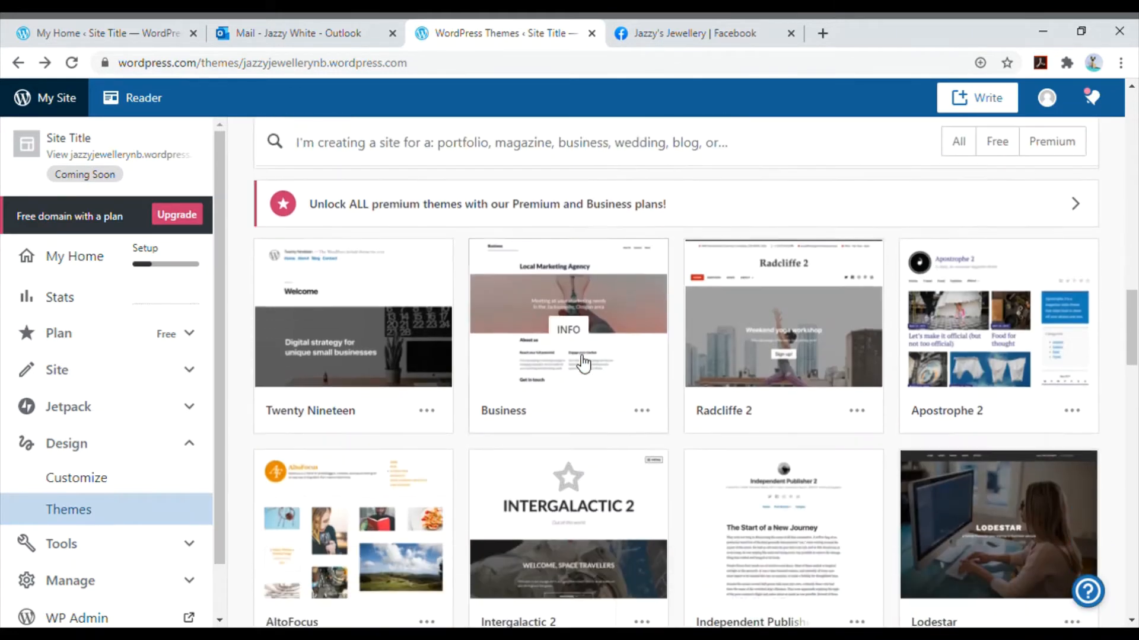
{"action": "scroll", "coordinate": [585, 362], "scroll_direction": "down", "scroll_amount": 1}
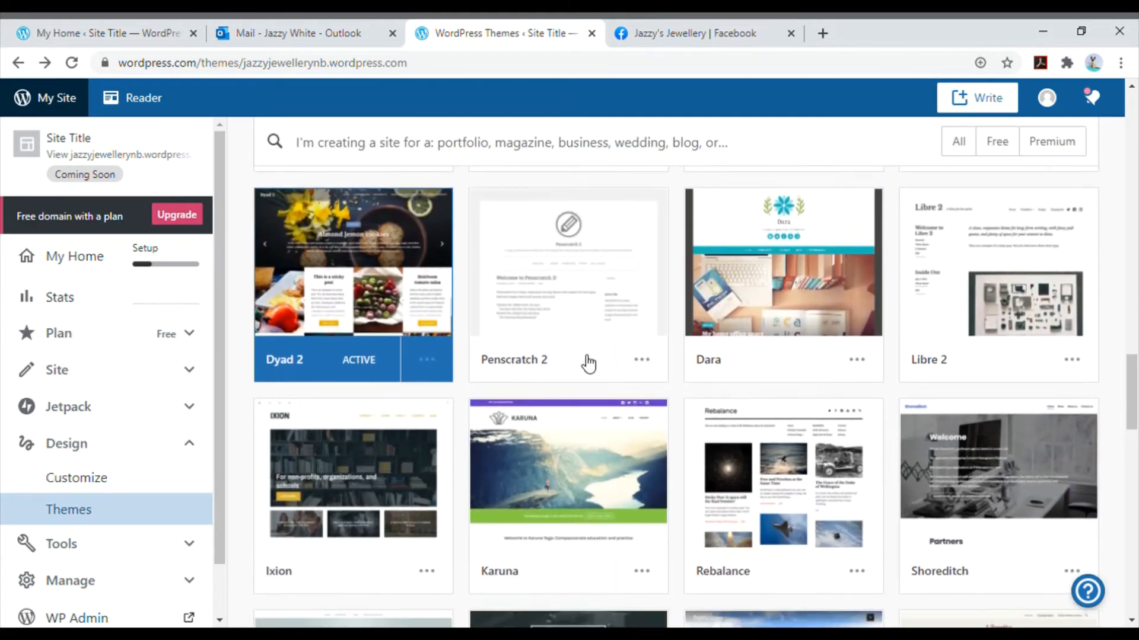
{"action": "left_click", "coordinate": [831, 331]}
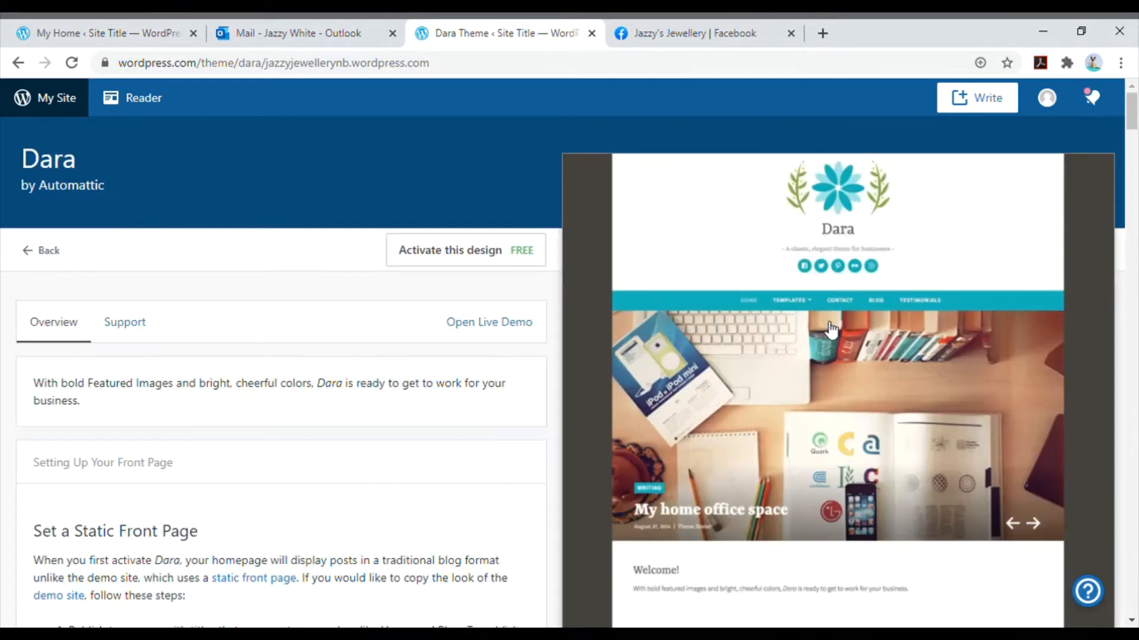
{"action": "left_click", "coordinate": [468, 251]}
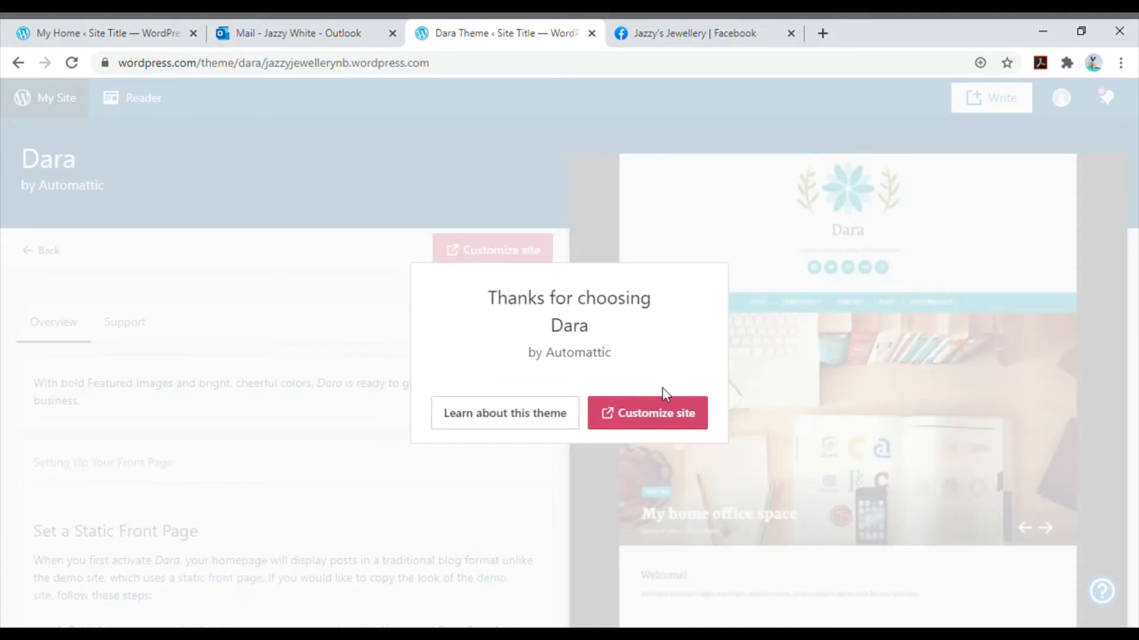
- Open the site customizer and upload Diamond.png to the media library while selecting a logo
{"action": "left_click", "coordinate": [680, 424]}
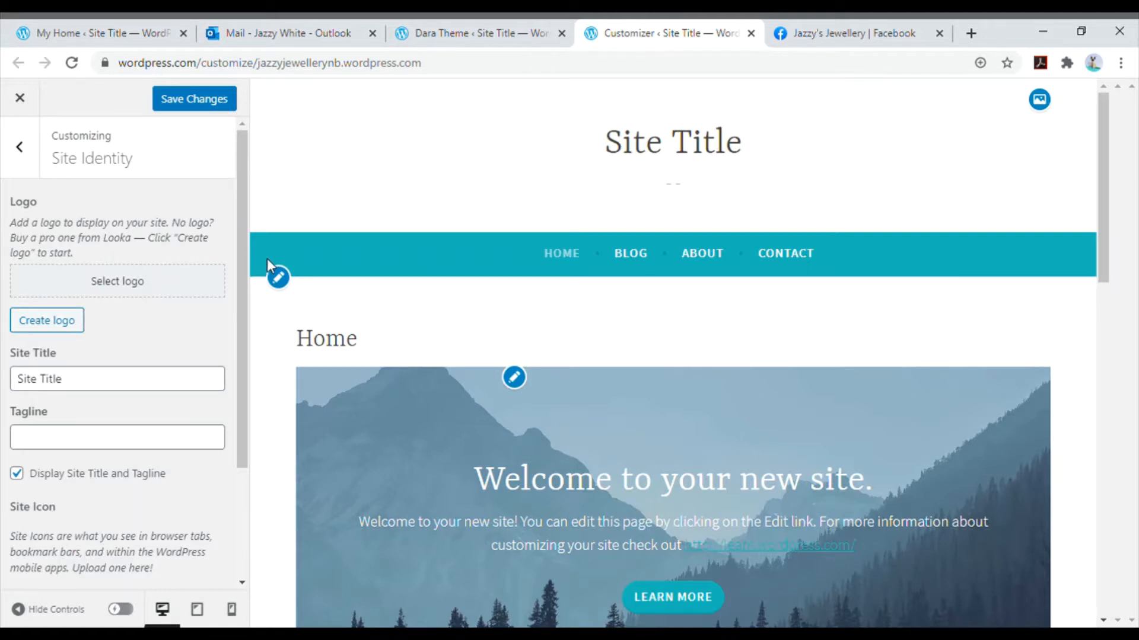
{"action": "left_click", "coordinate": [153, 287]}
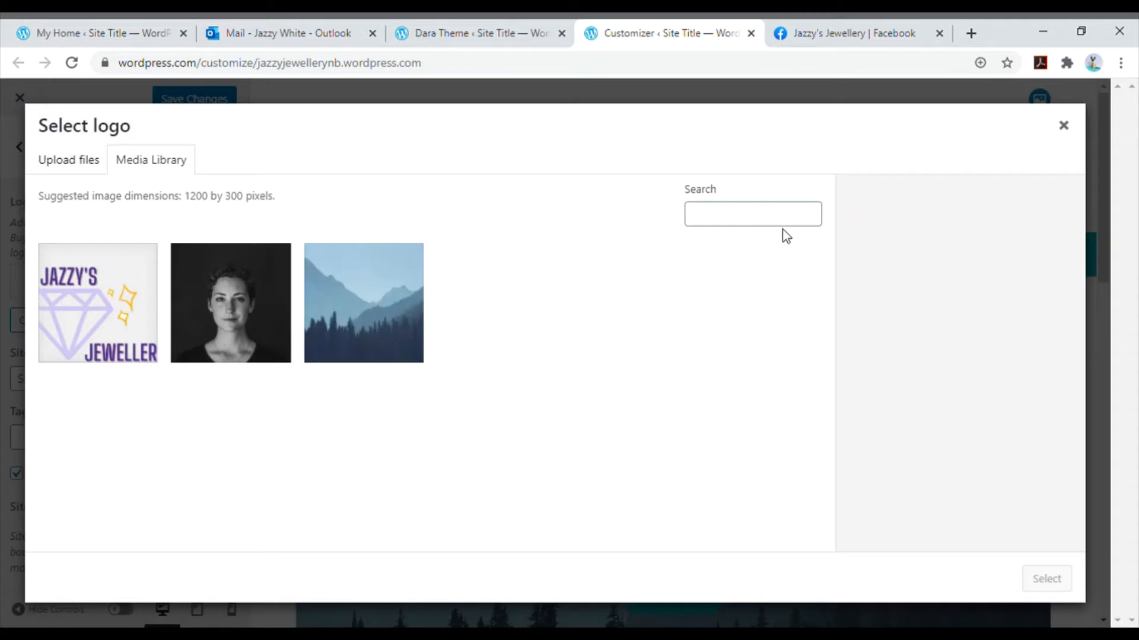
{"action": "left_click", "coordinate": [79, 166]}
{"action": "left_click", "coordinate": [570, 381]}
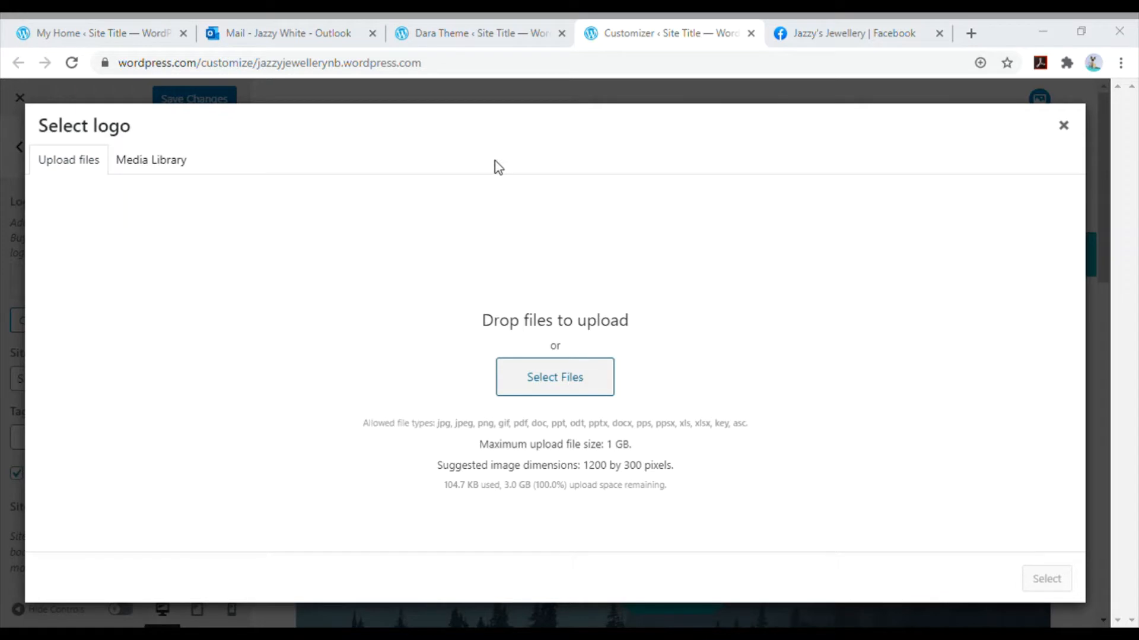
{"action": "double_click", "coordinate": [314, 162]}
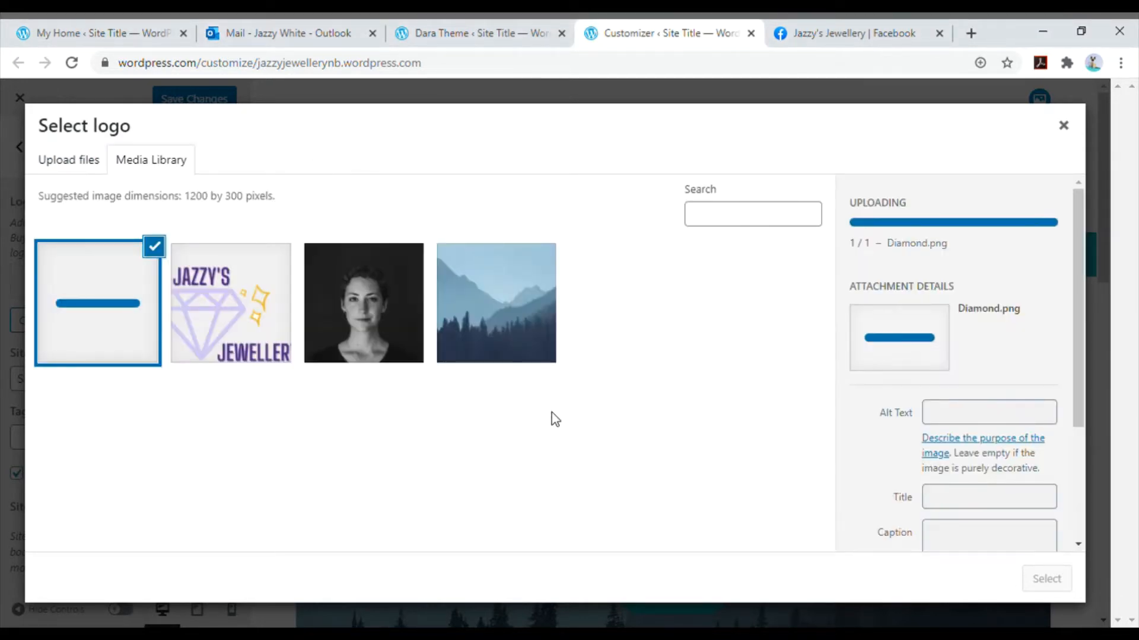
- Choose logo-2.png as the site logo, cropped to include the full JAZZY'S JEWELLERY lettering and the diamond
{"action": "left_click", "coordinate": [233, 320]}
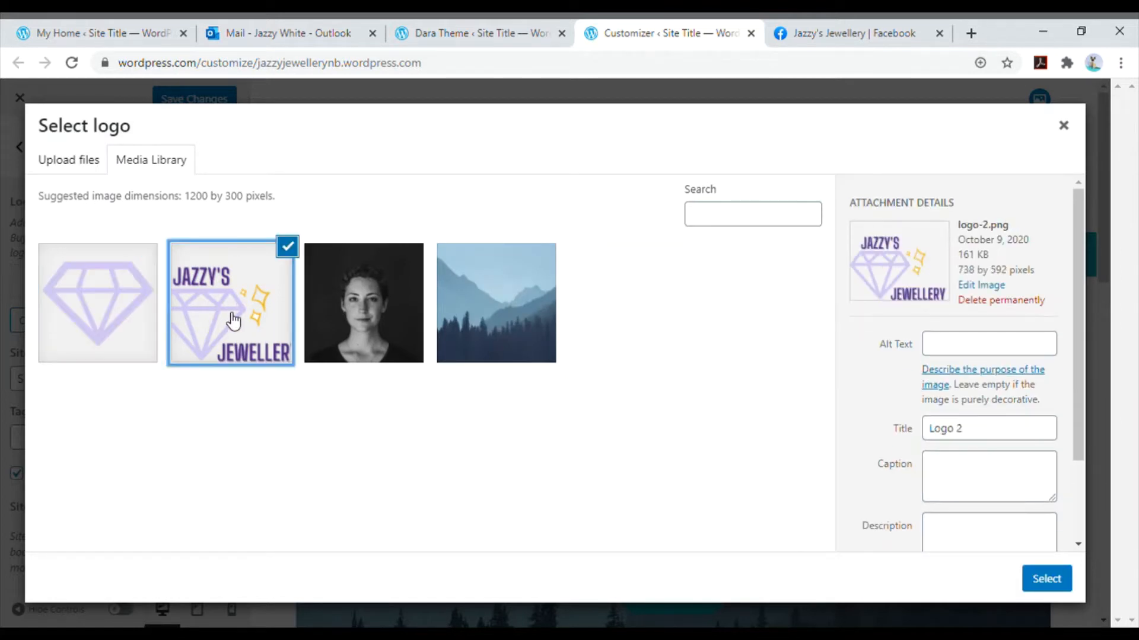
{"action": "left_click", "coordinate": [1048, 581]}
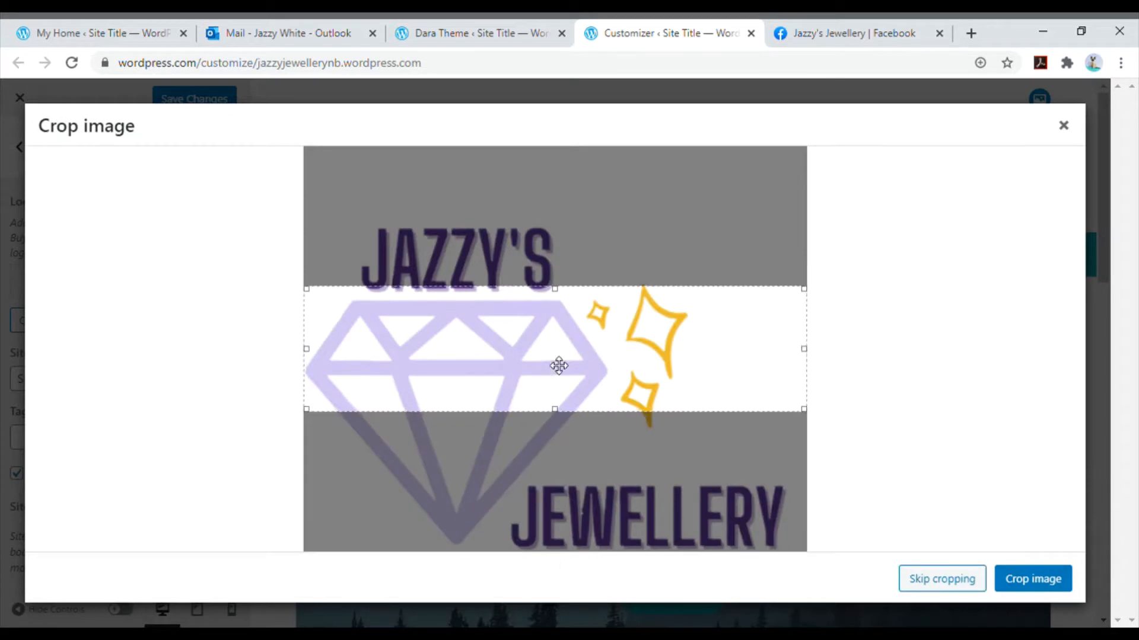
{"action": "left_click_drag", "start_coordinate": [556, 290], "coordinate": [558, 227]}
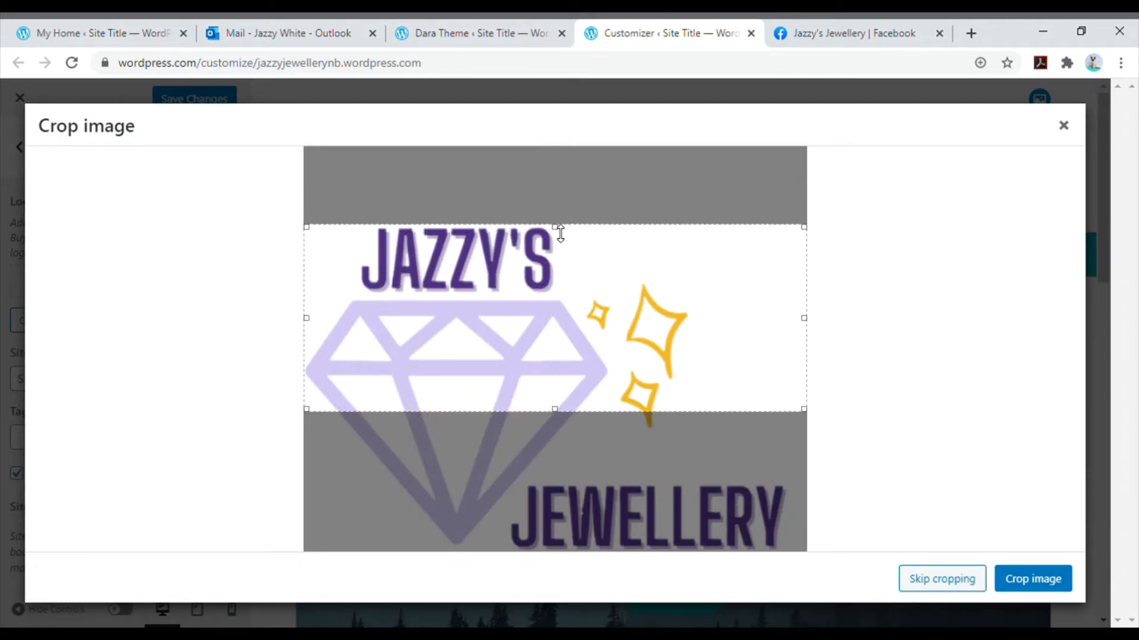
{"action": "left_click_drag", "start_coordinate": [554, 412], "coordinate": [561, 561]}
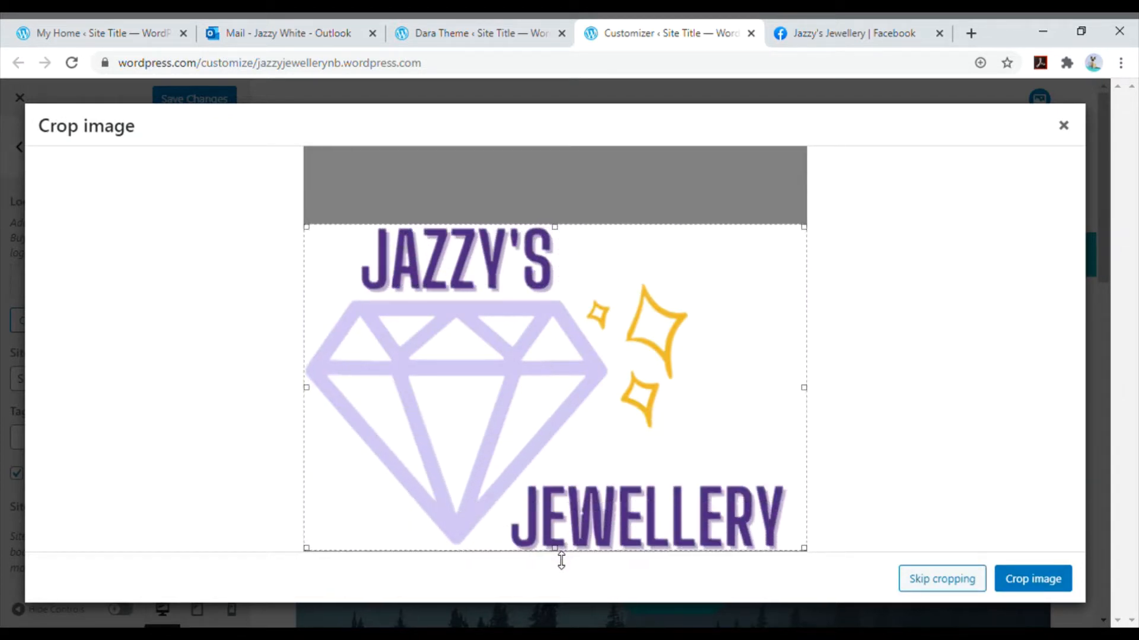
{"action": "left_click", "coordinate": [1025, 581]}
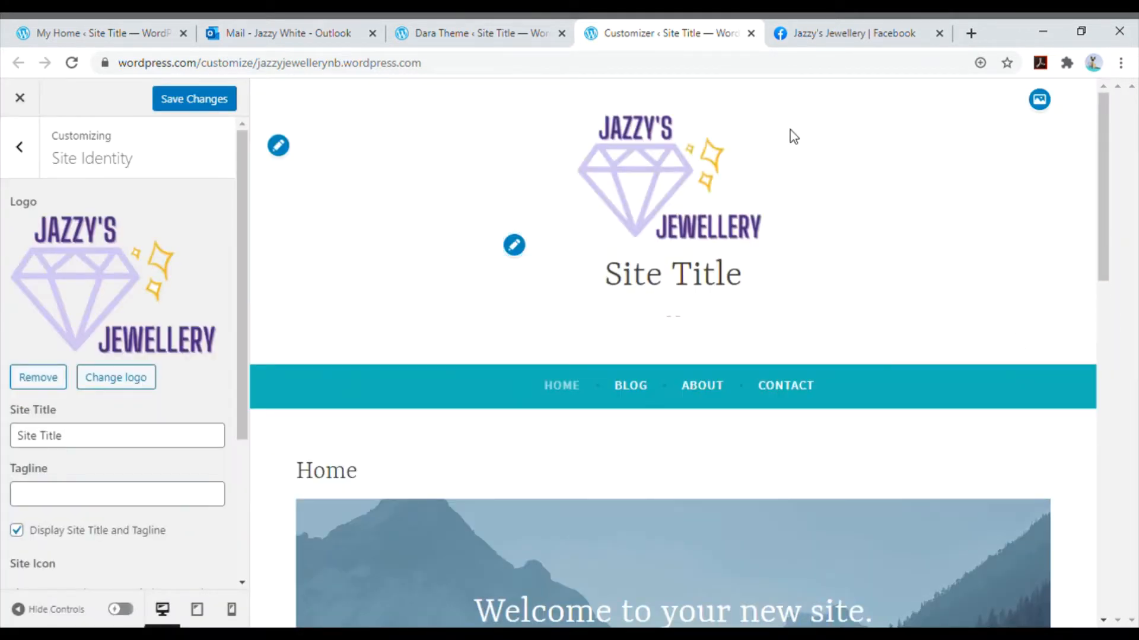
- Set the site title to "Jazzy Jewellery" and leave the tagline empty
{"action": "left_click", "coordinate": [166, 439]}
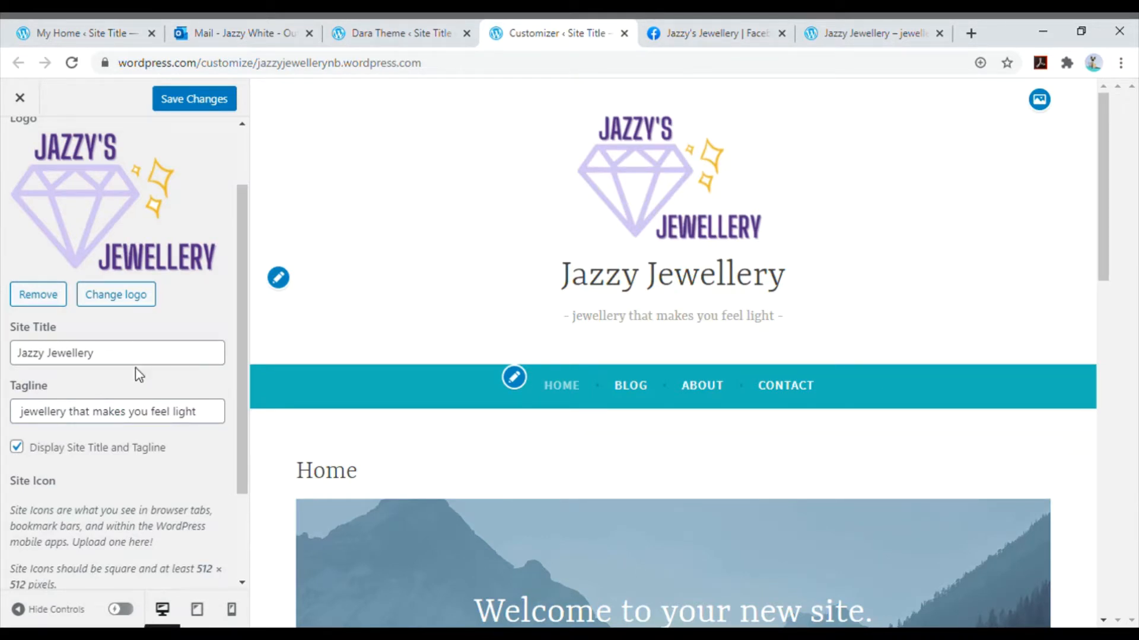
{"action": "triple_click", "coordinate": [151, 411]}
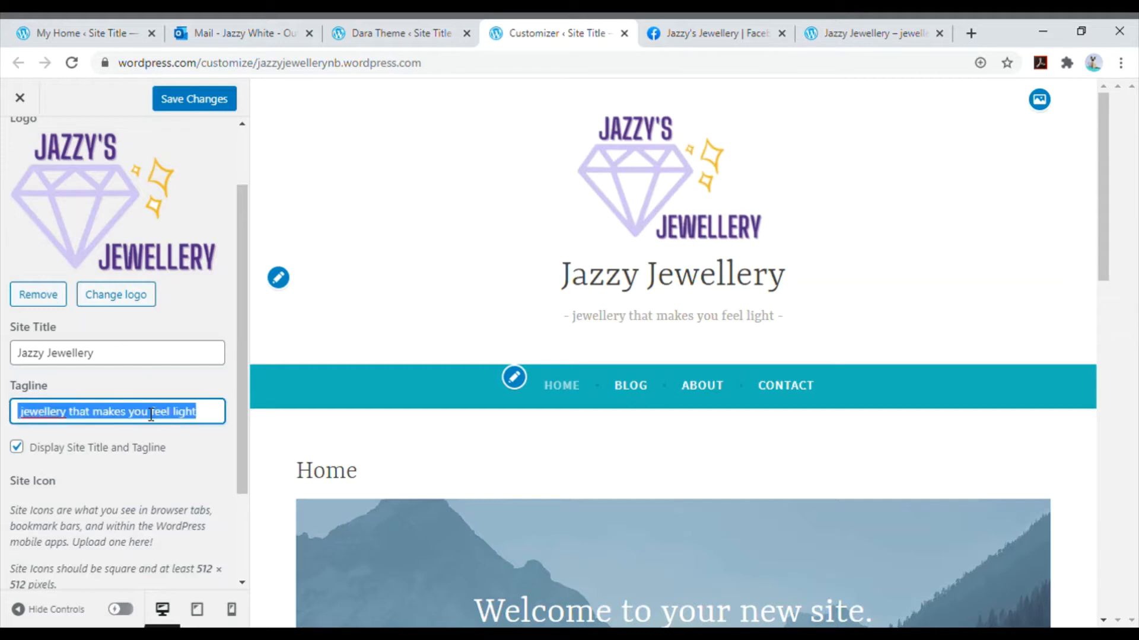
{"action": "key", "text": "BackSpace"}
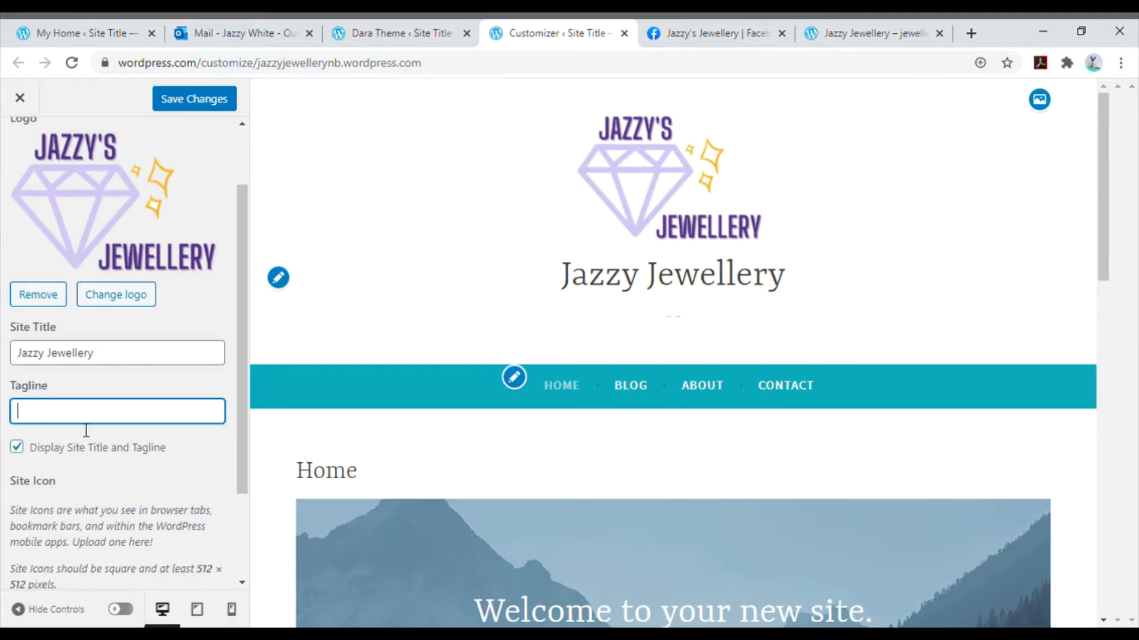
- Turn off the display of the site title and tagline, save the changes and check the published home page
{"action": "left_click", "coordinate": [27, 451]}
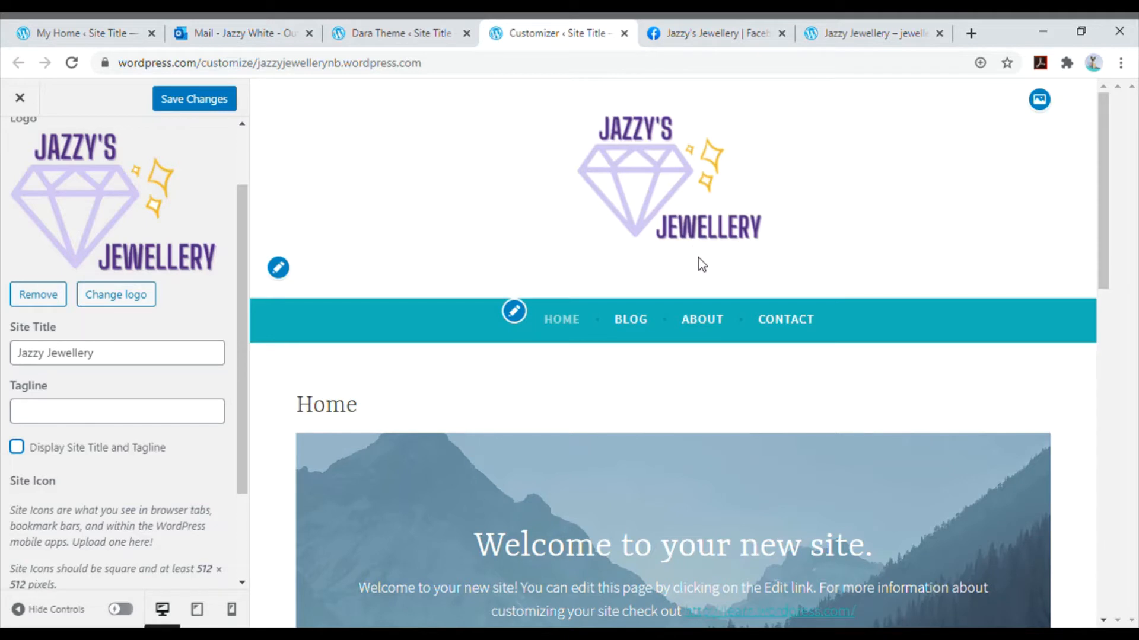
{"action": "left_click", "coordinate": [204, 105]}
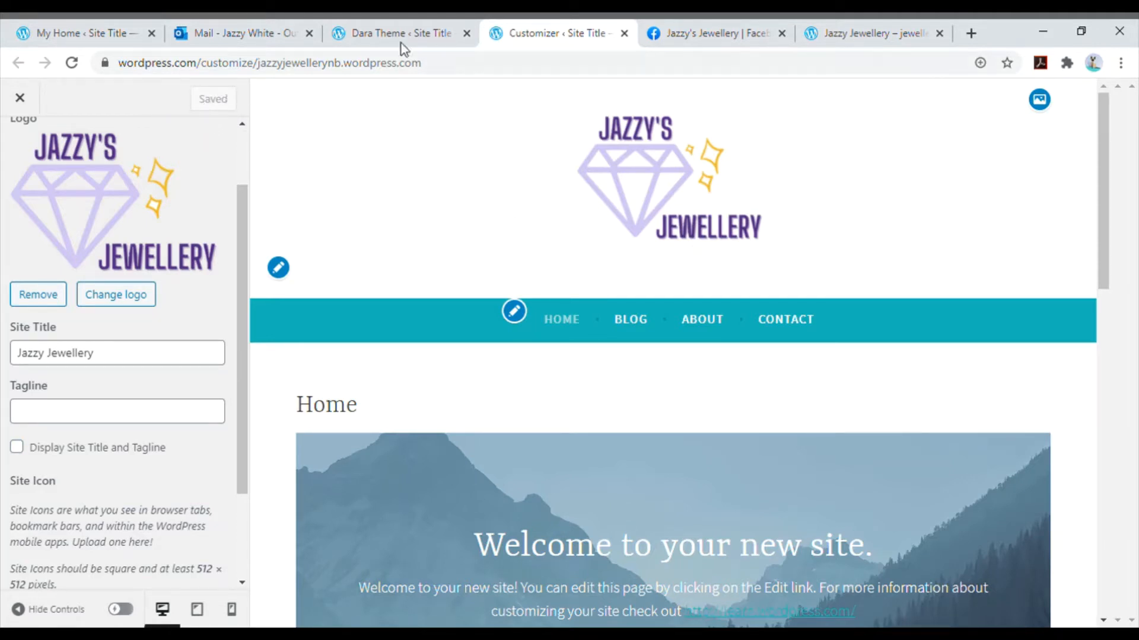
{"action": "left_click", "coordinate": [861, 20]}
{"action": "scroll", "coordinate": [780, 261], "scroll_direction": "up", "scroll_amount": 5}
{"action": "scroll", "coordinate": [781, 261], "scroll_direction": "up", "scroll_amount": 4}
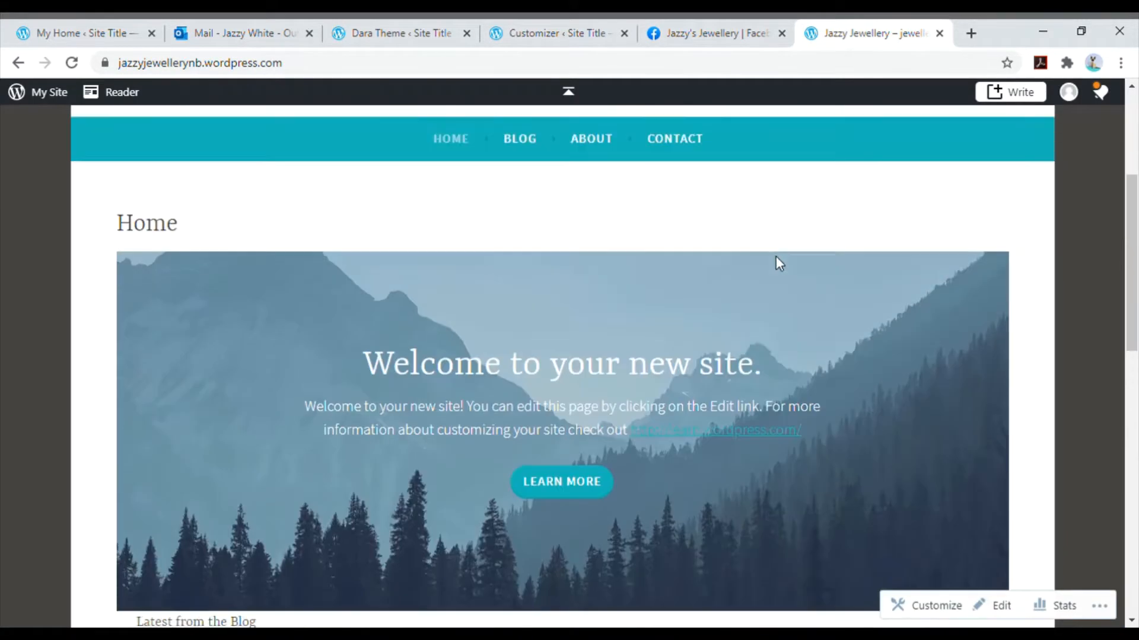
{"action": "scroll", "coordinate": [781, 263], "scroll_direction": "up", "scroll_amount": 3}
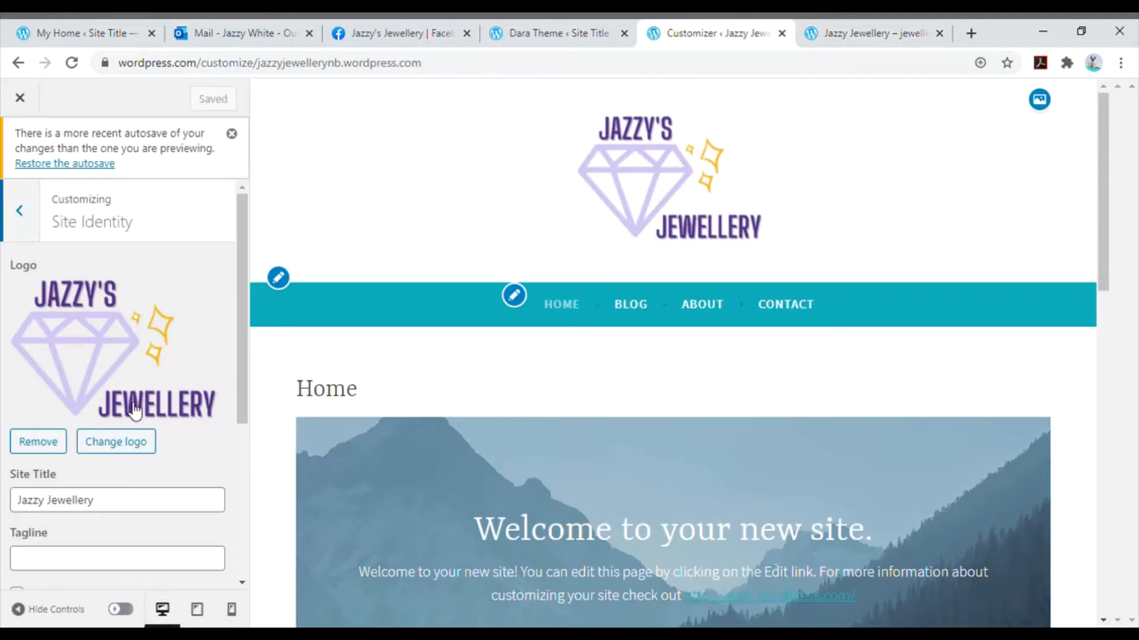
- Apply the featured dark grey and yellow palette in the Colors & Backgrounds settings
{"action": "left_click", "coordinate": [20, 211]}
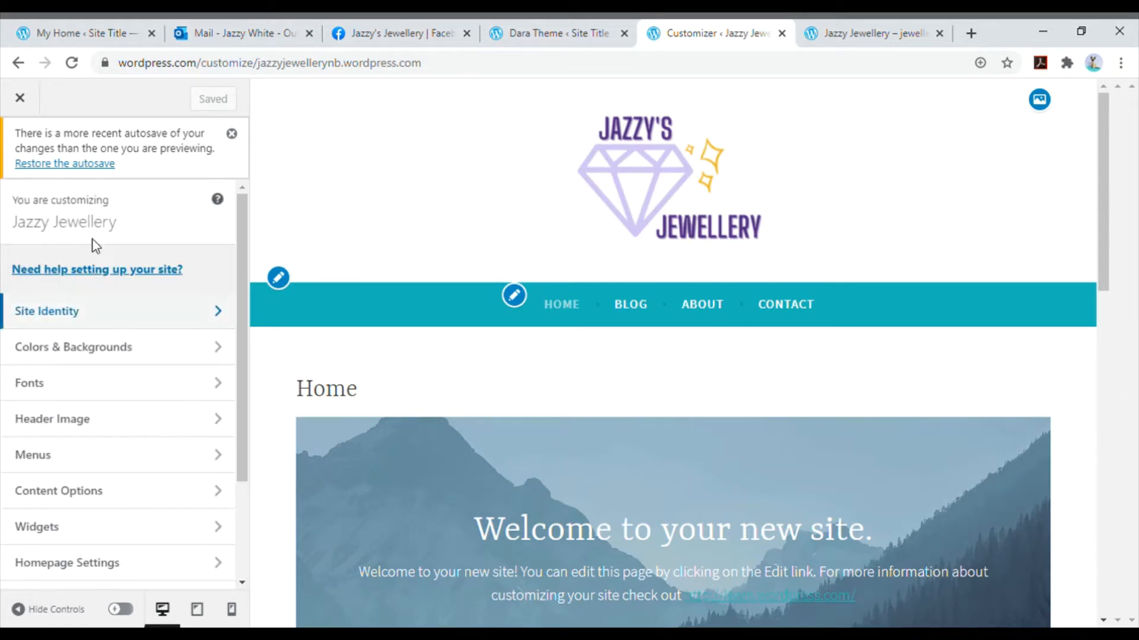
{"action": "left_click", "coordinate": [165, 357]}
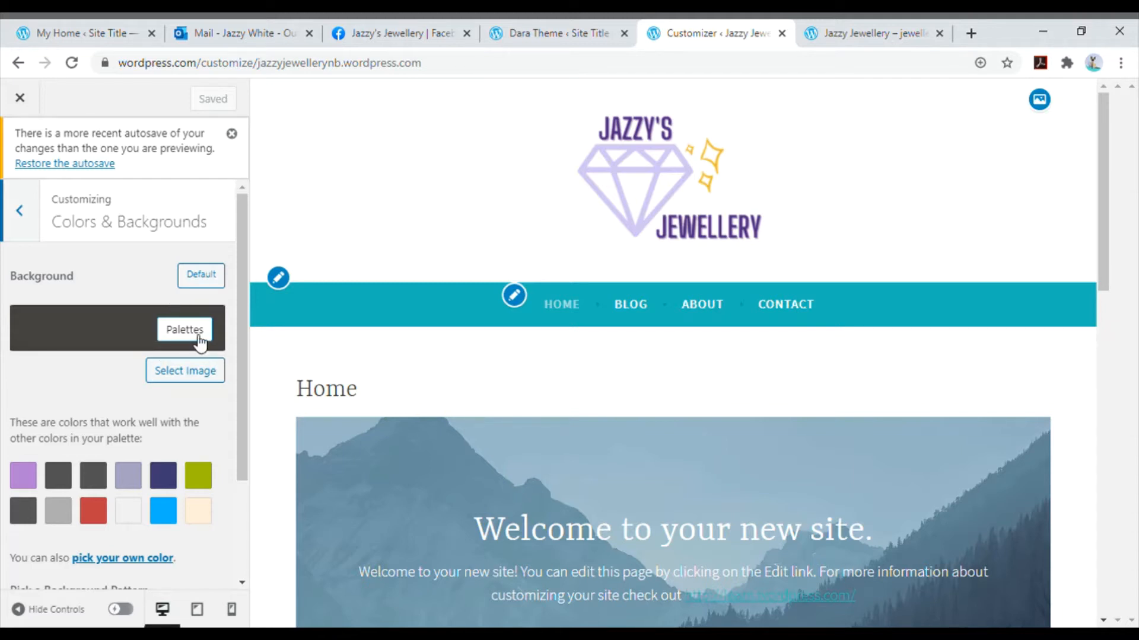
{"action": "left_click", "coordinate": [199, 333]}
{"action": "scroll", "coordinate": [200, 457], "scroll_direction": "down", "scroll_amount": 3}
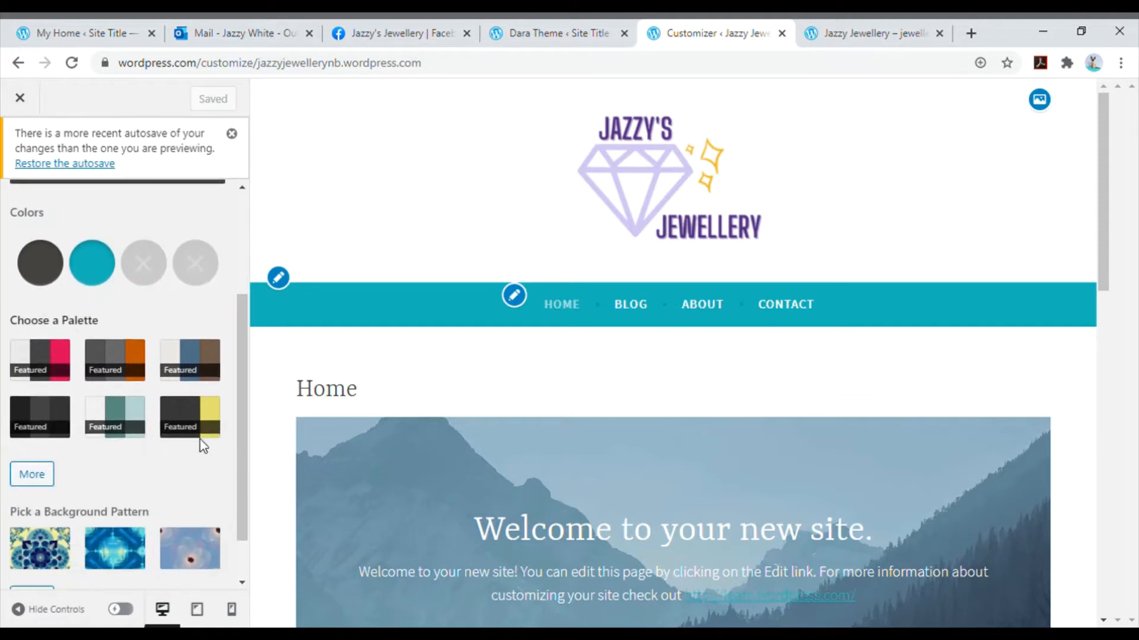
{"action": "left_click", "coordinate": [203, 420]}
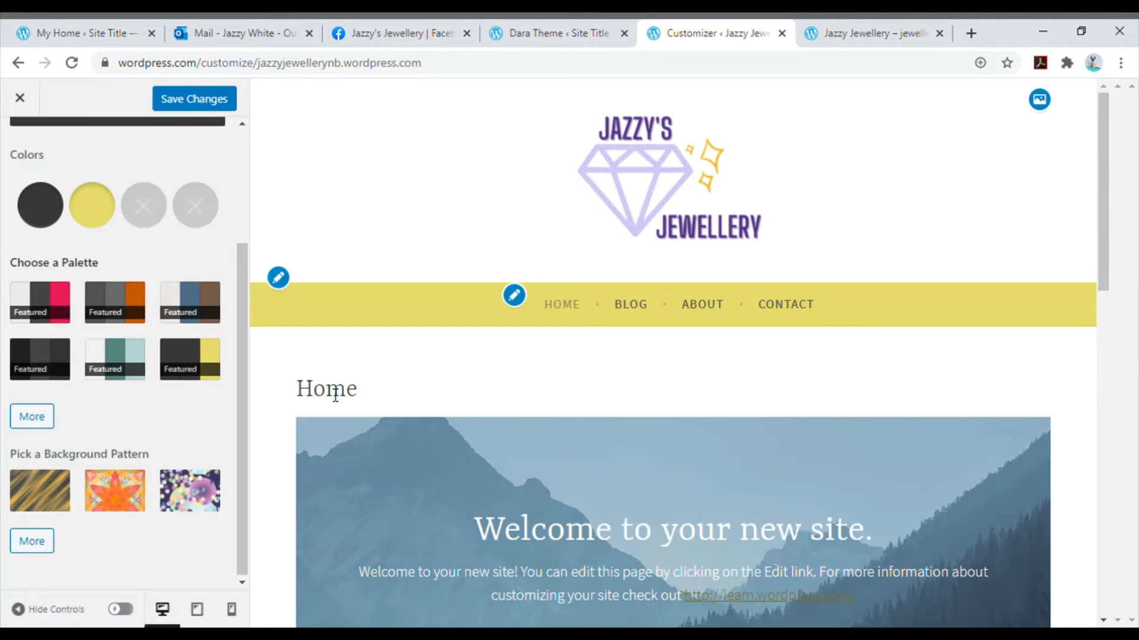
{"action": "scroll", "coordinate": [335, 396], "scroll_direction": "down", "scroll_amount": 4}
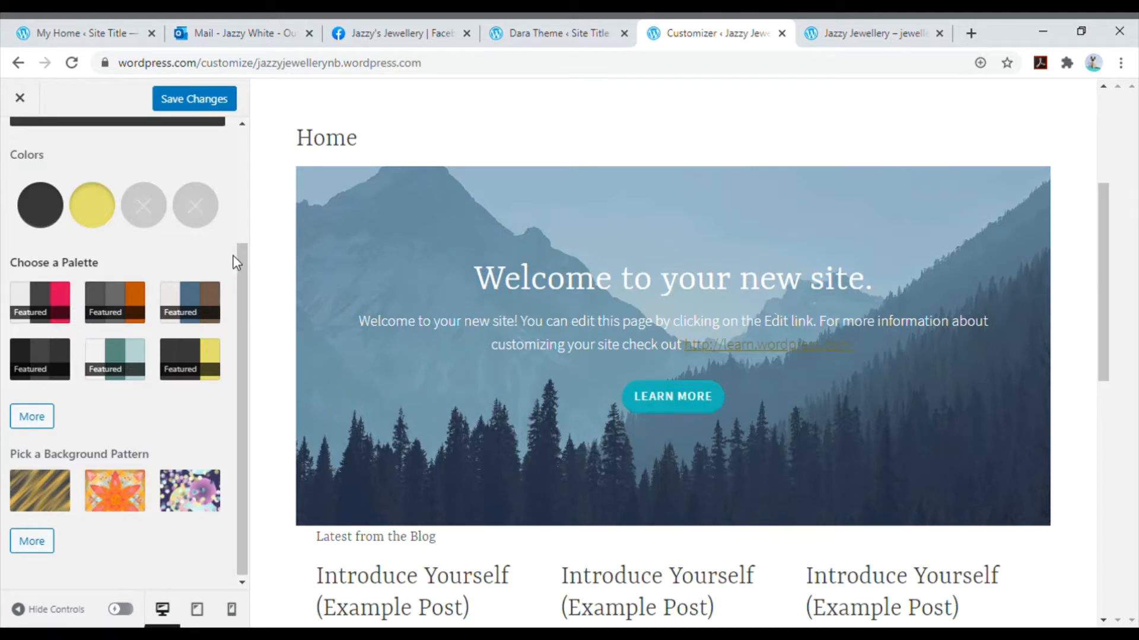
- Set the site background manually to a custom salmon color
{"action": "scroll", "coordinate": [234, 260], "scroll_direction": "up", "scroll_amount": 3}
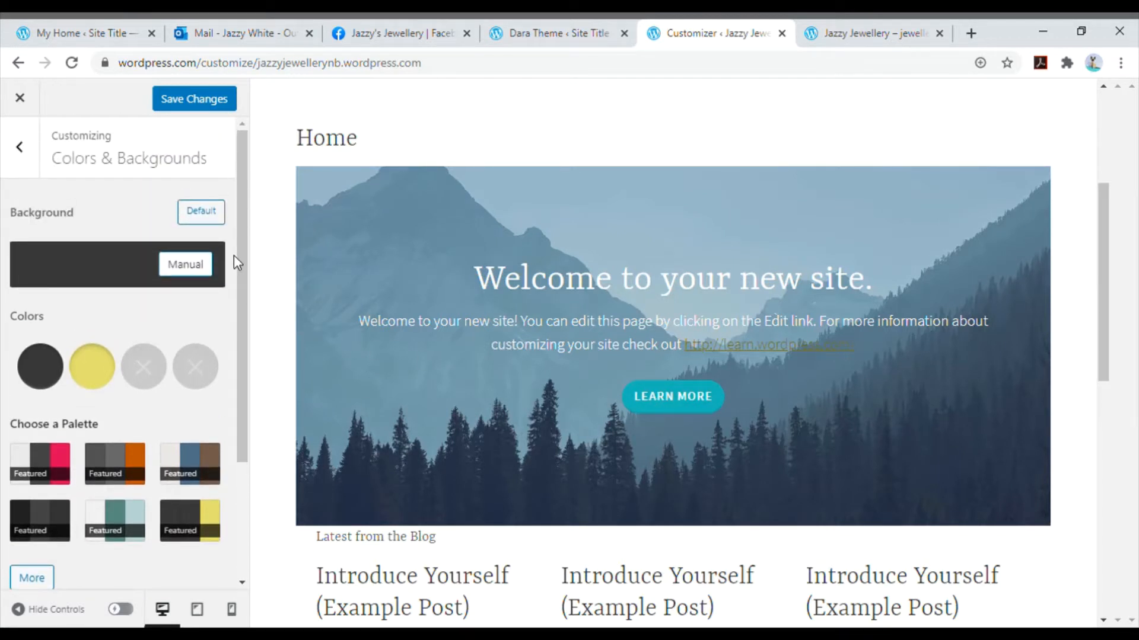
{"action": "left_click", "coordinate": [206, 265]}
{"action": "scroll", "coordinate": [205, 269], "scroll_direction": "down", "scroll_amount": 1}
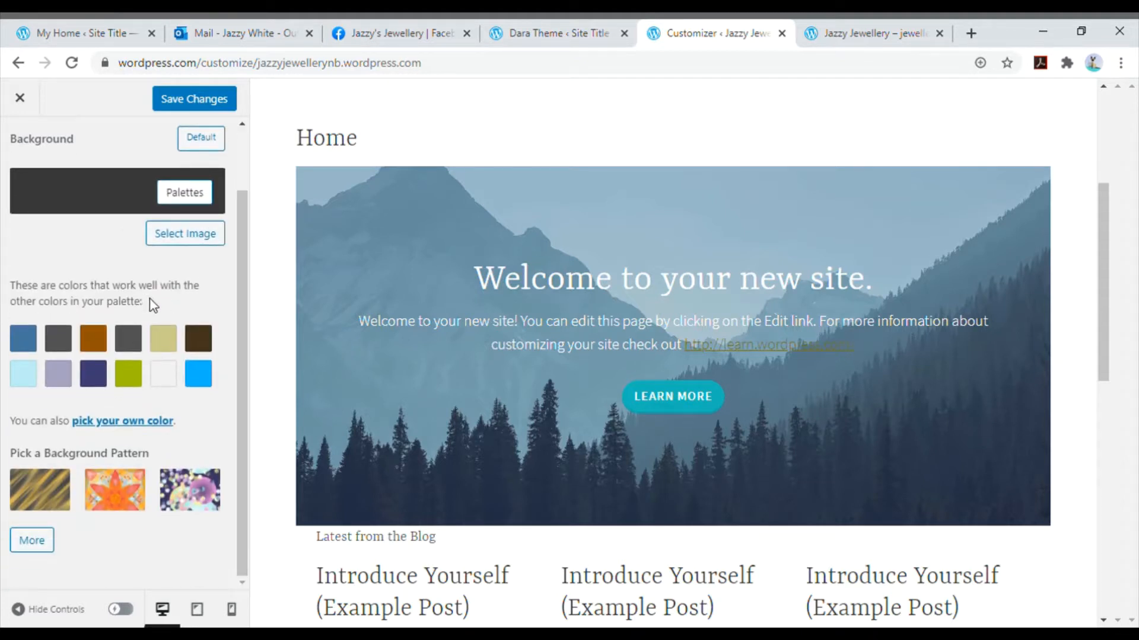
{"action": "left_click", "coordinate": [124, 422]}
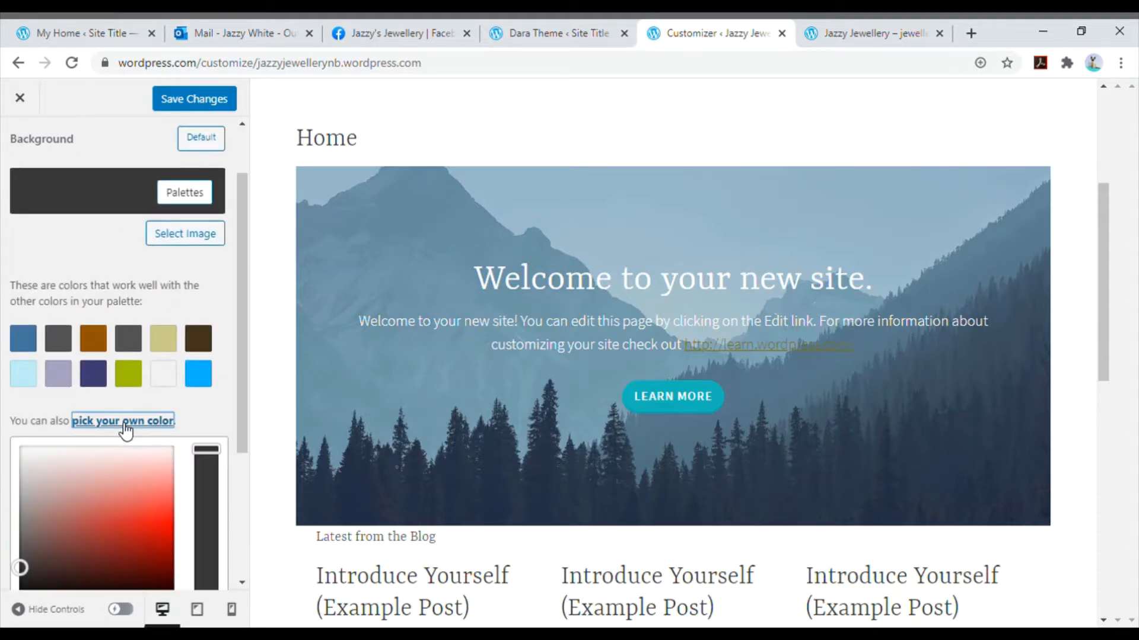
{"action": "left_click", "coordinate": [148, 492]}
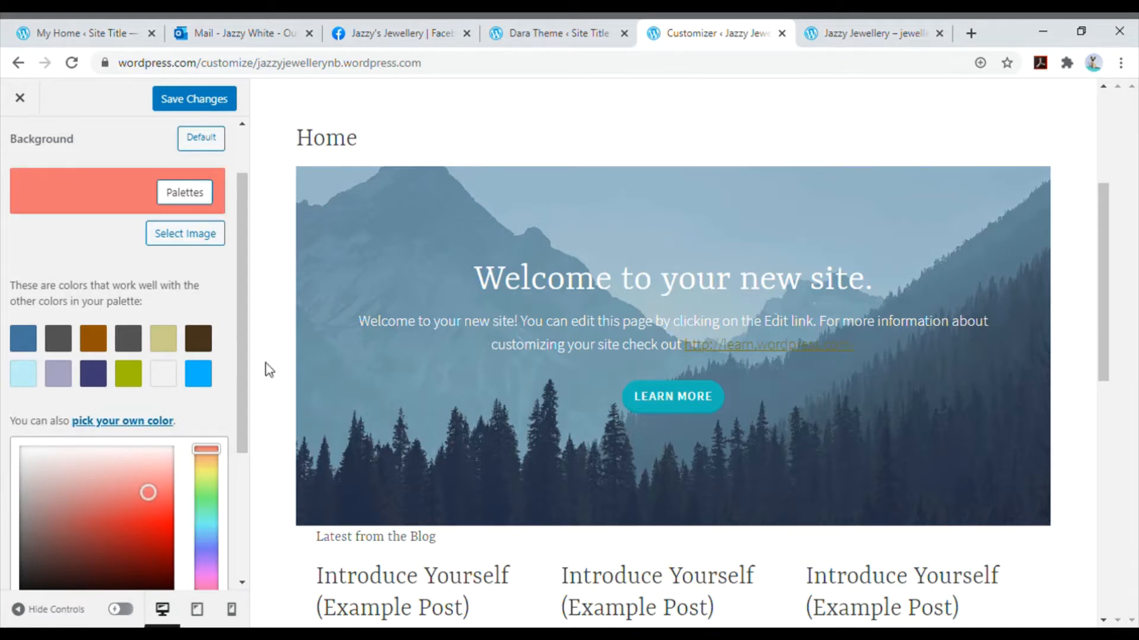
- Set the Links color to a custom purple and save the changes
{"action": "scroll", "coordinate": [127, 323], "scroll_direction": "up", "scroll_amount": 2}
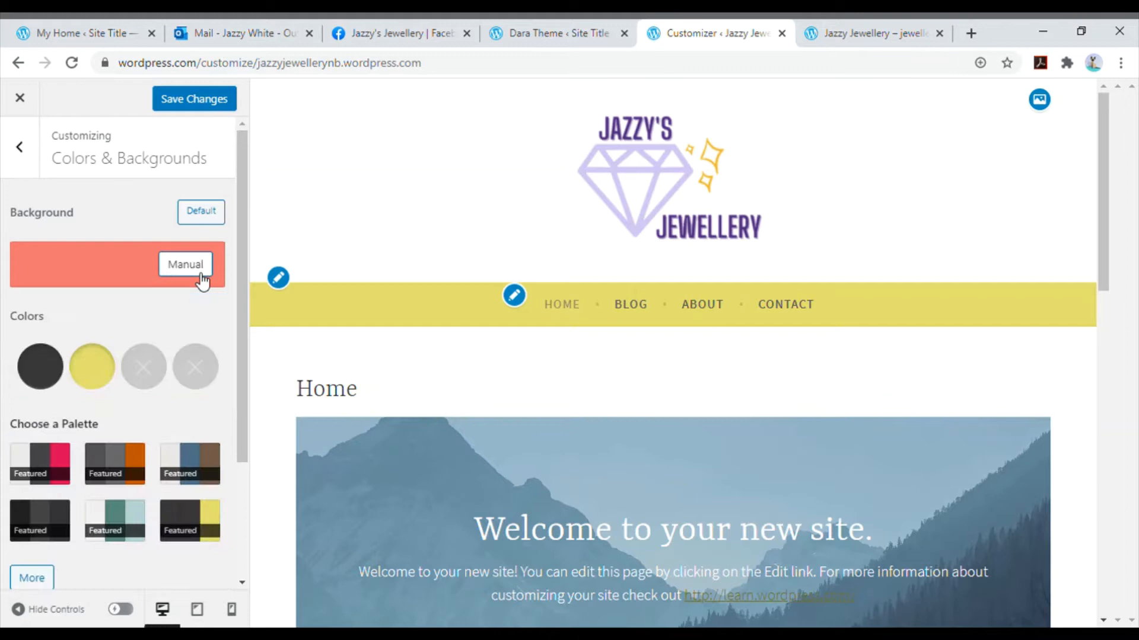
{"action": "left_click", "coordinate": [92, 366]}
{"action": "scroll", "coordinate": [130, 368], "scroll_direction": "down", "scroll_amount": 3}
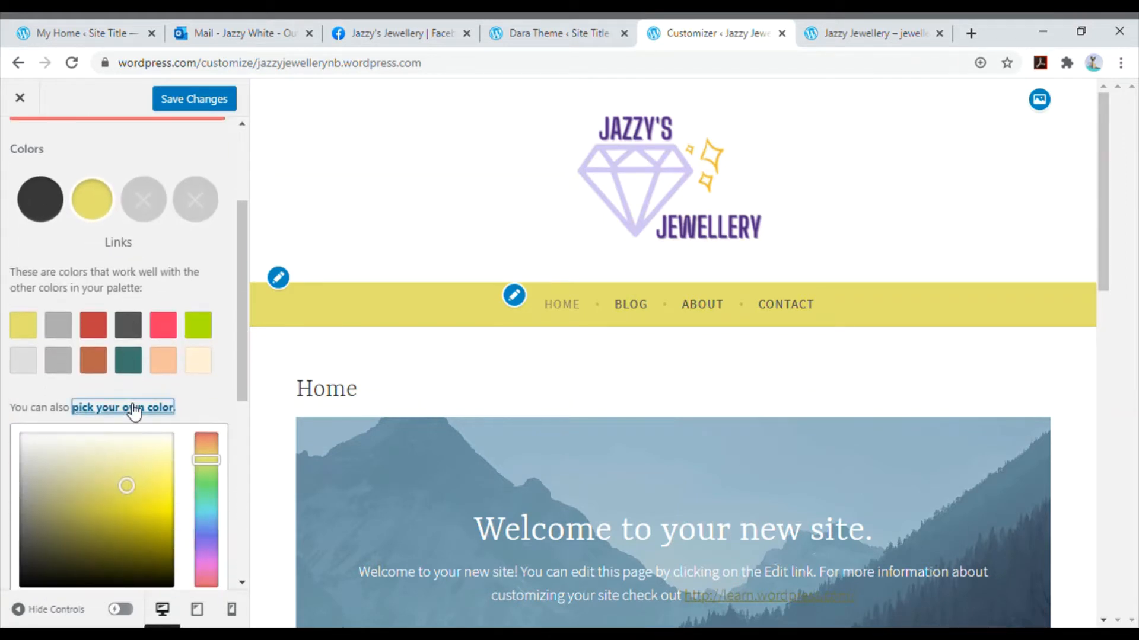
{"action": "left_click", "coordinate": [206, 552]}
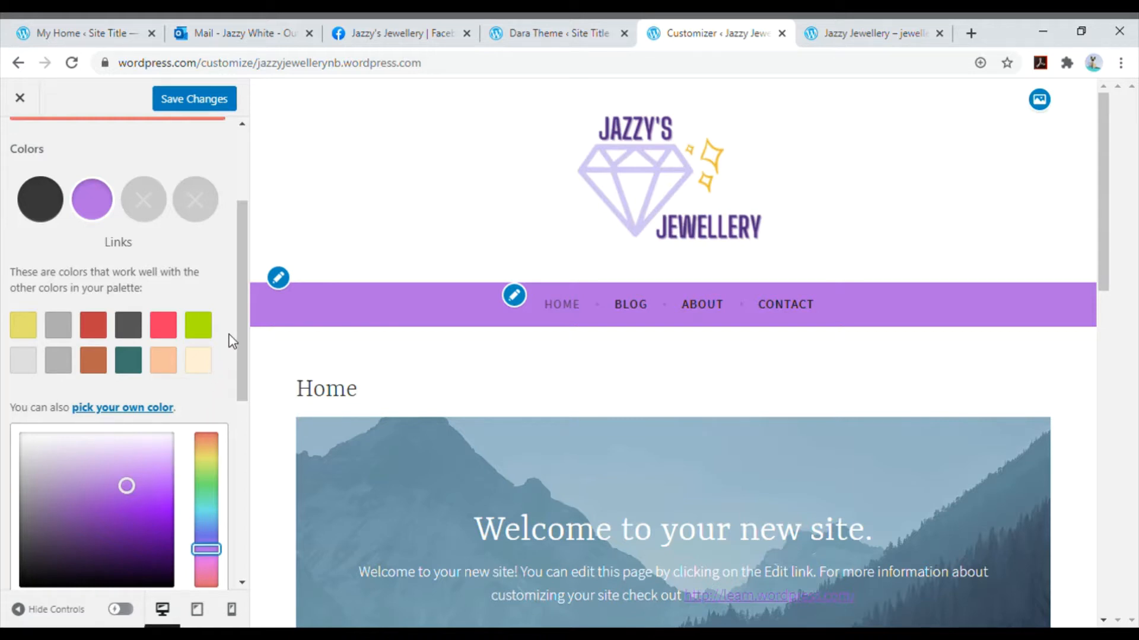
{"action": "left_click", "coordinate": [220, 100]}
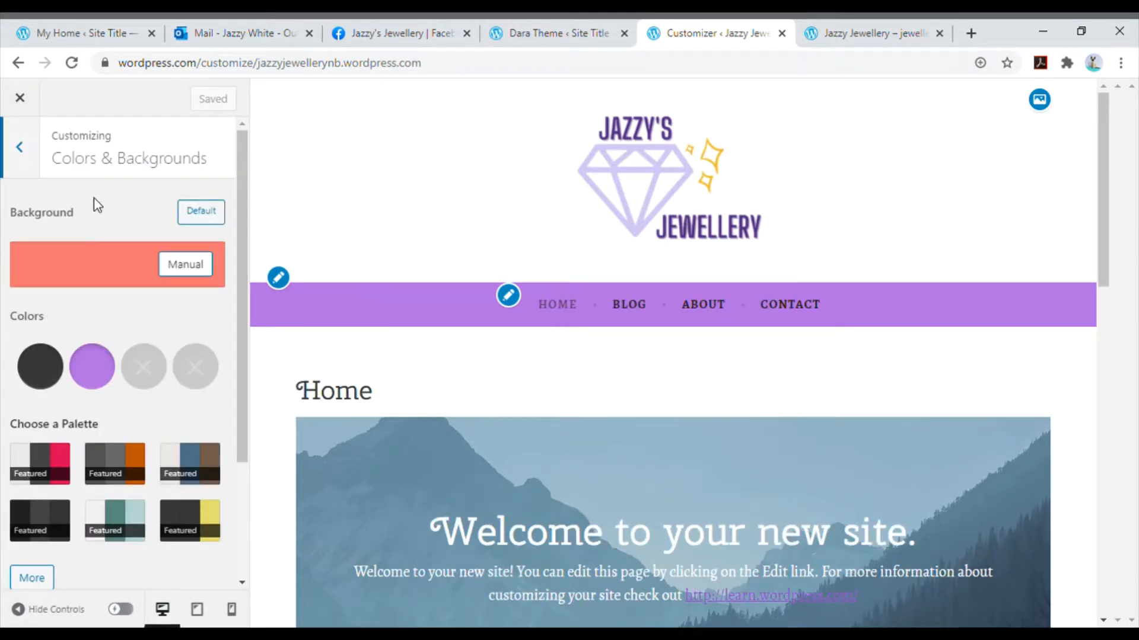
- Open the site's font settings and set the Headings font to Cinzel
{"action": "left_click", "coordinate": [35, 155]}
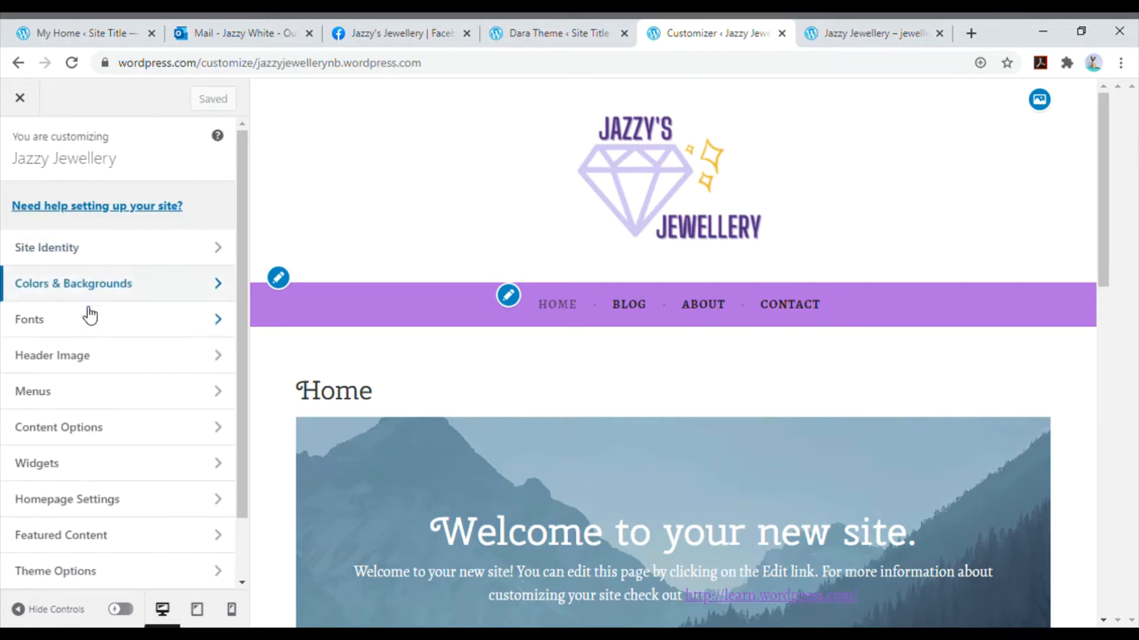
{"action": "left_click", "coordinate": [89, 319]}
{"action": "left_click", "coordinate": [117, 243]}
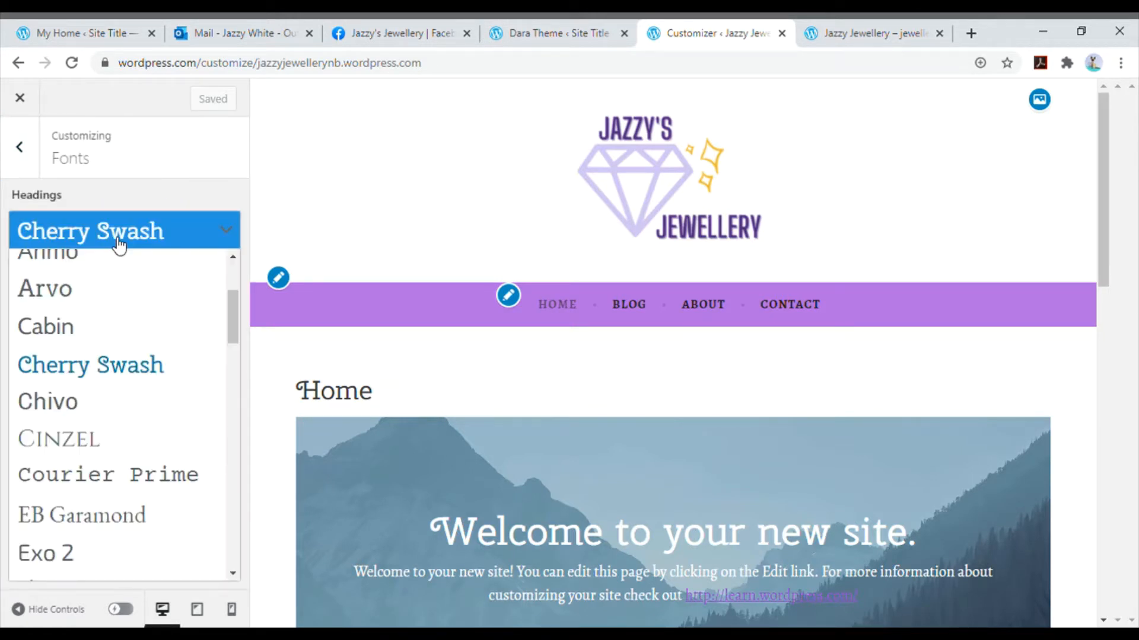
{"action": "left_click", "coordinate": [85, 441]}
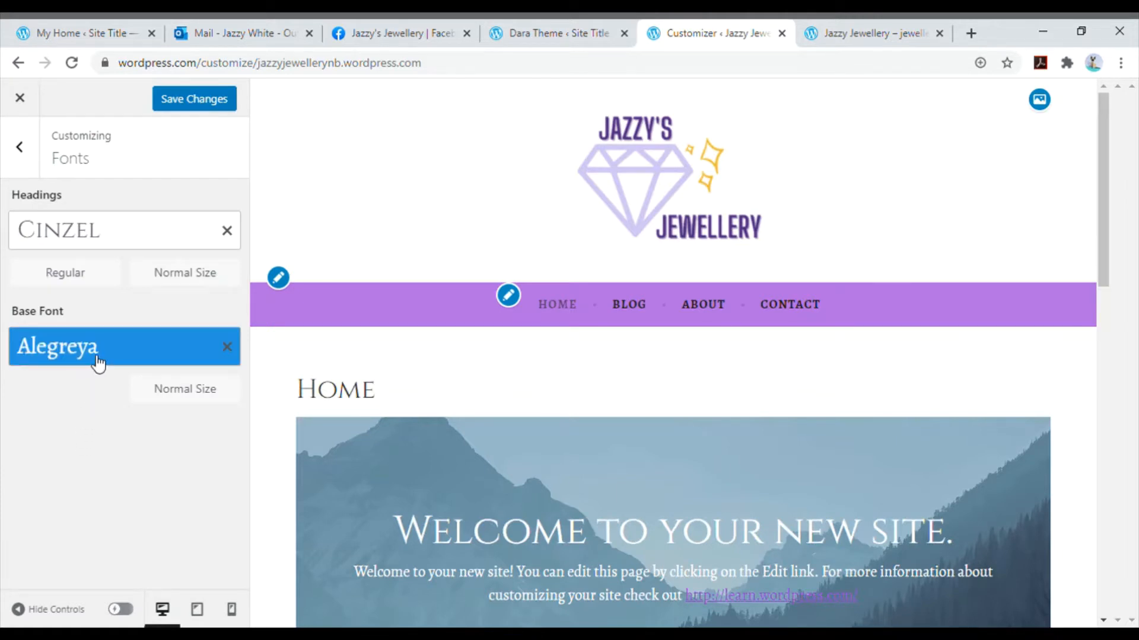
- Try Fondamento as the Headings font
{"action": "left_click", "coordinate": [132, 243]}
{"action": "scroll", "coordinate": [115, 380], "scroll_direction": "down", "scroll_amount": 5}
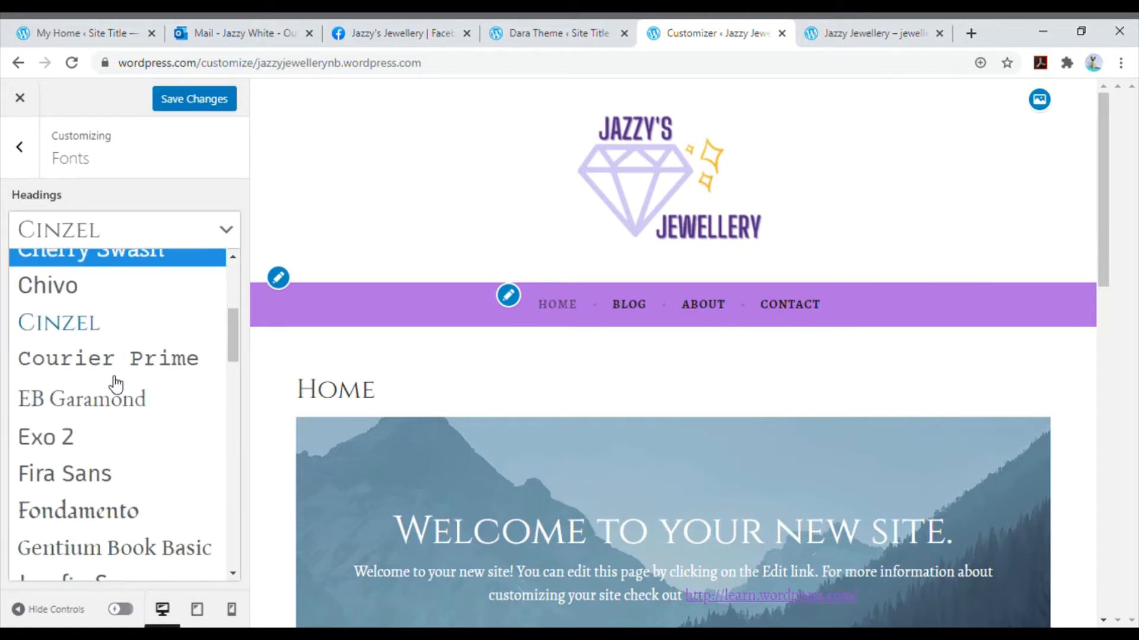
{"action": "left_click", "coordinate": [118, 393]}
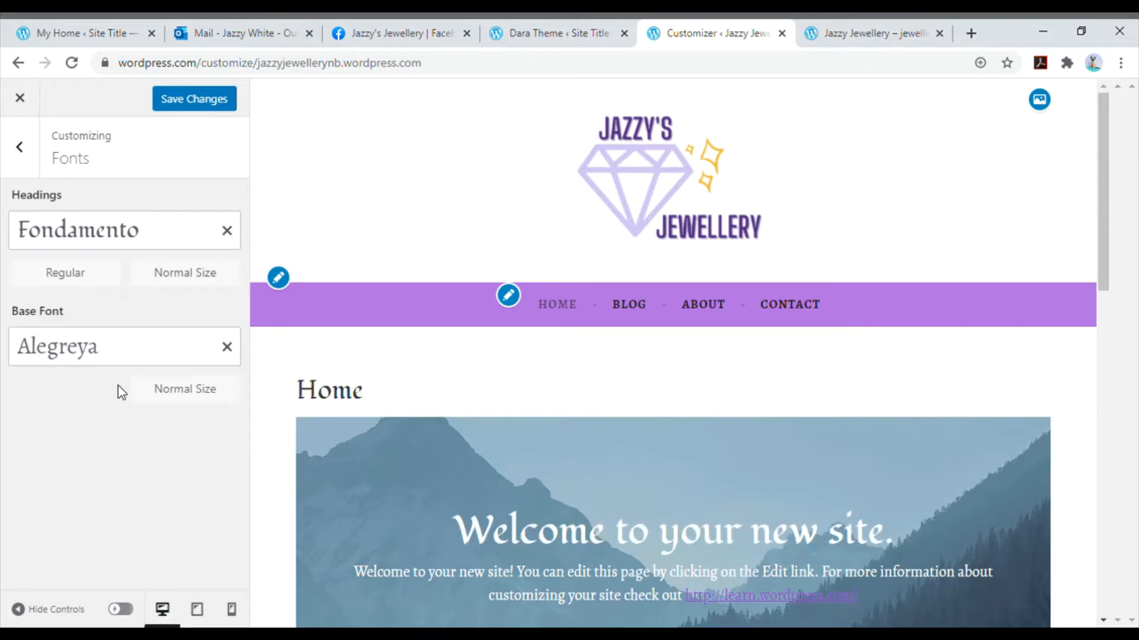
- Set the Headings font to Lato
{"action": "left_click", "coordinate": [145, 245]}
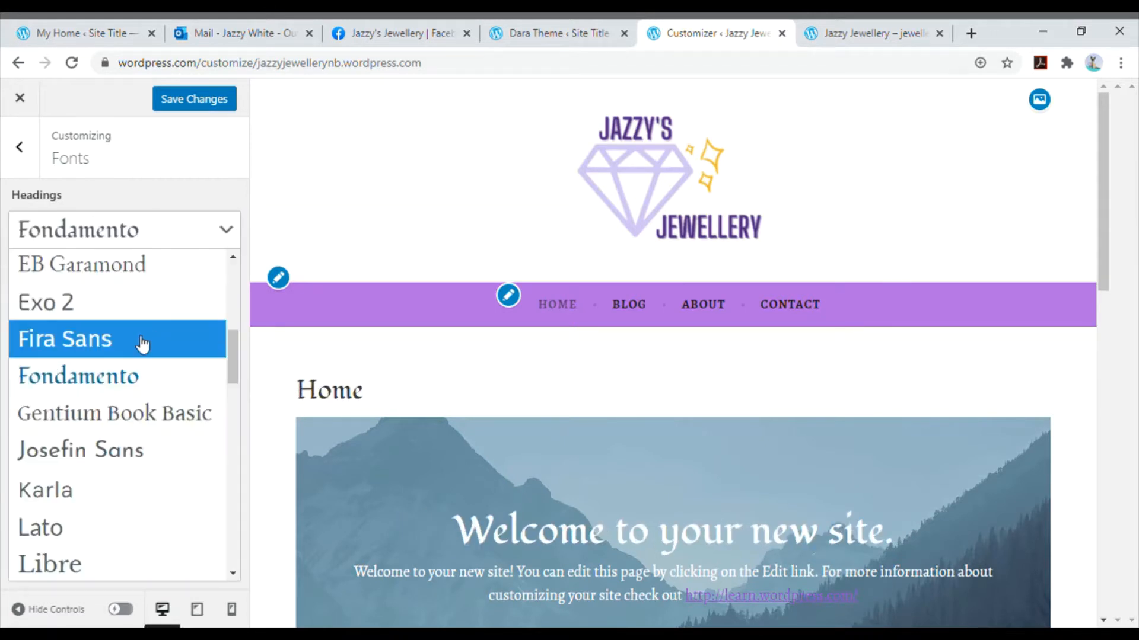
{"action": "scroll", "coordinate": [133, 368], "scroll_direction": "down", "scroll_amount": 3}
{"action": "left_click", "coordinate": [131, 374]}
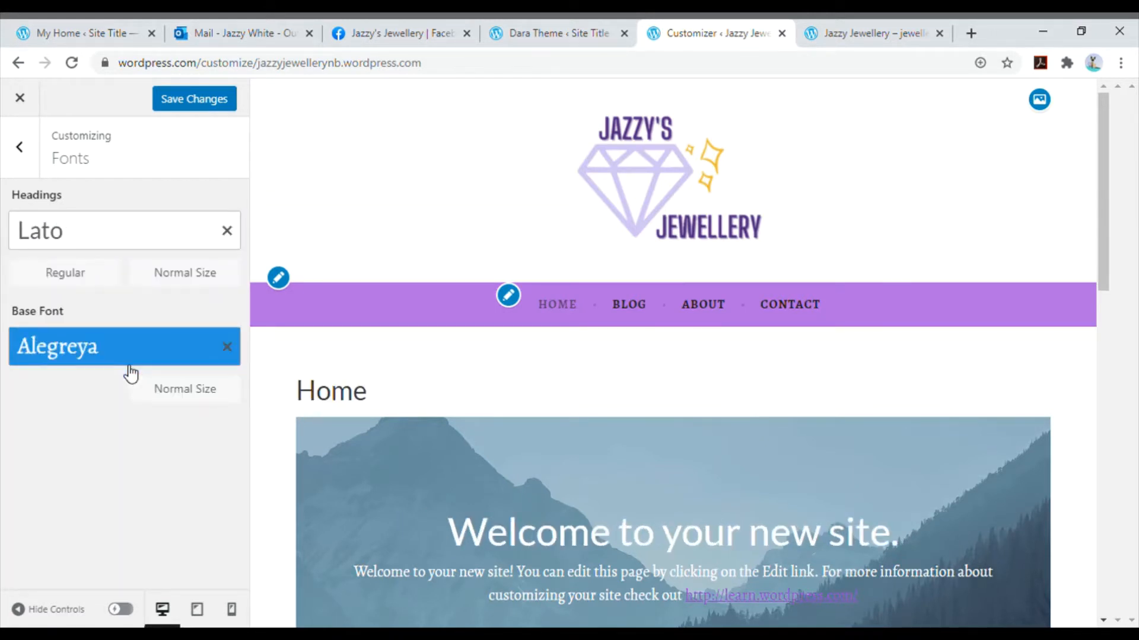
- Set the Base Font to Chivo and save the font changes
{"action": "left_click", "coordinate": [122, 360]}
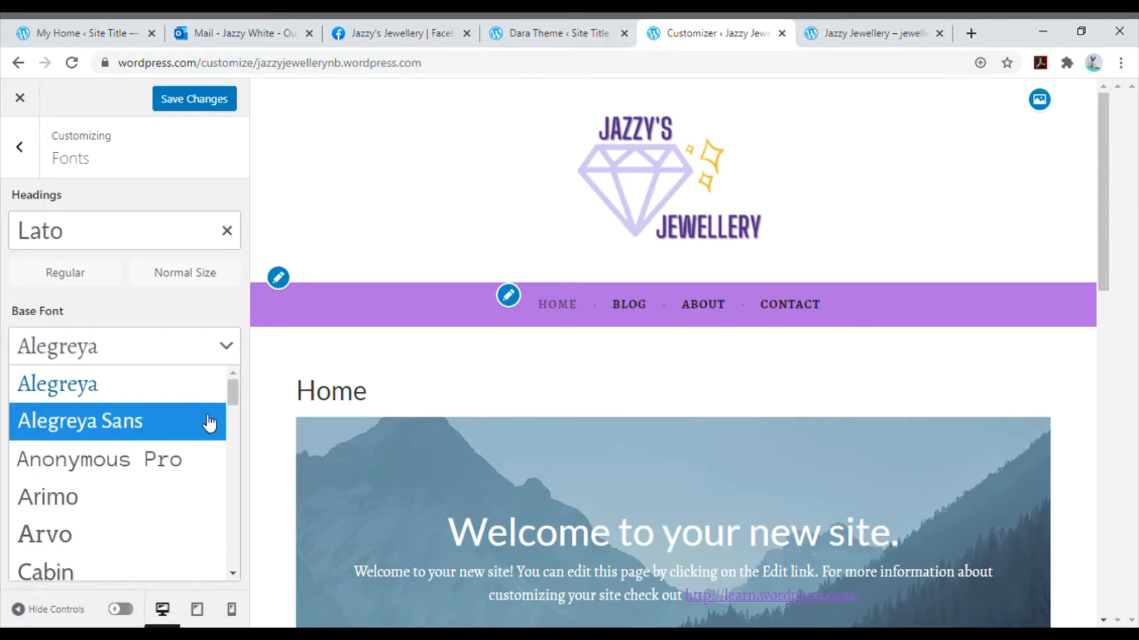
{"action": "scroll", "coordinate": [147, 468], "scroll_direction": "down", "scroll_amount": 3}
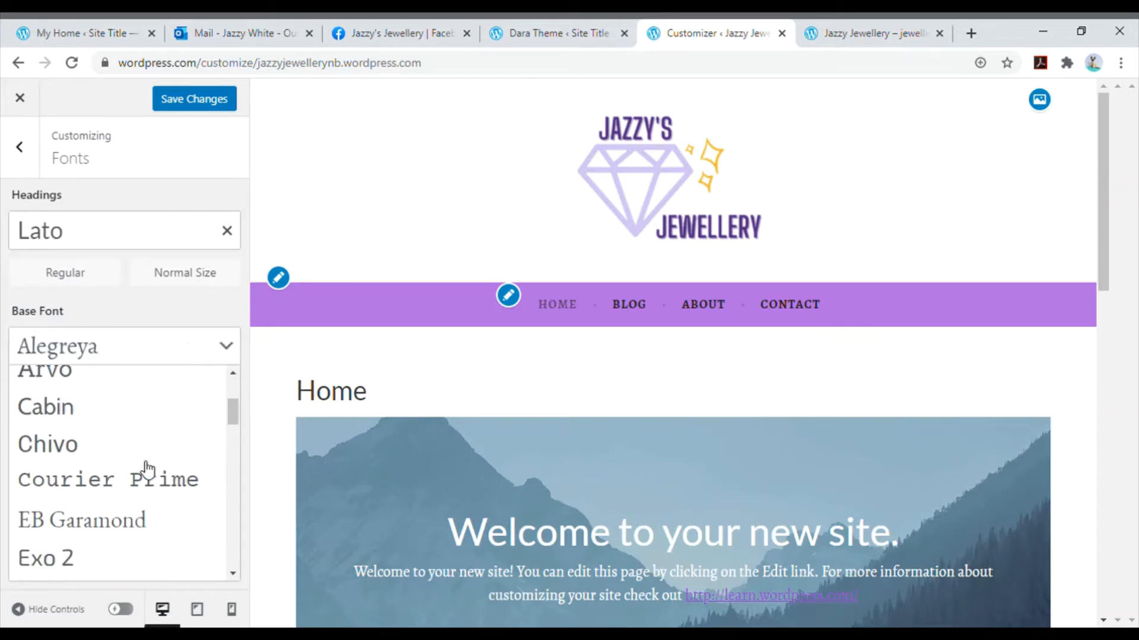
{"action": "left_click", "coordinate": [122, 444]}
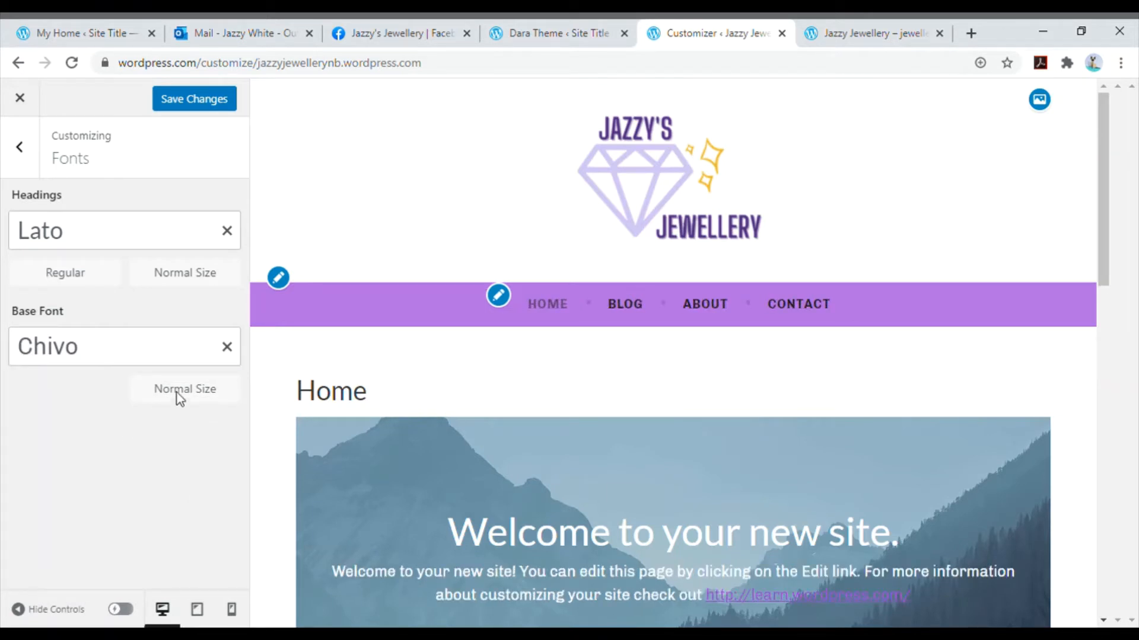
{"action": "left_click", "coordinate": [209, 105]}
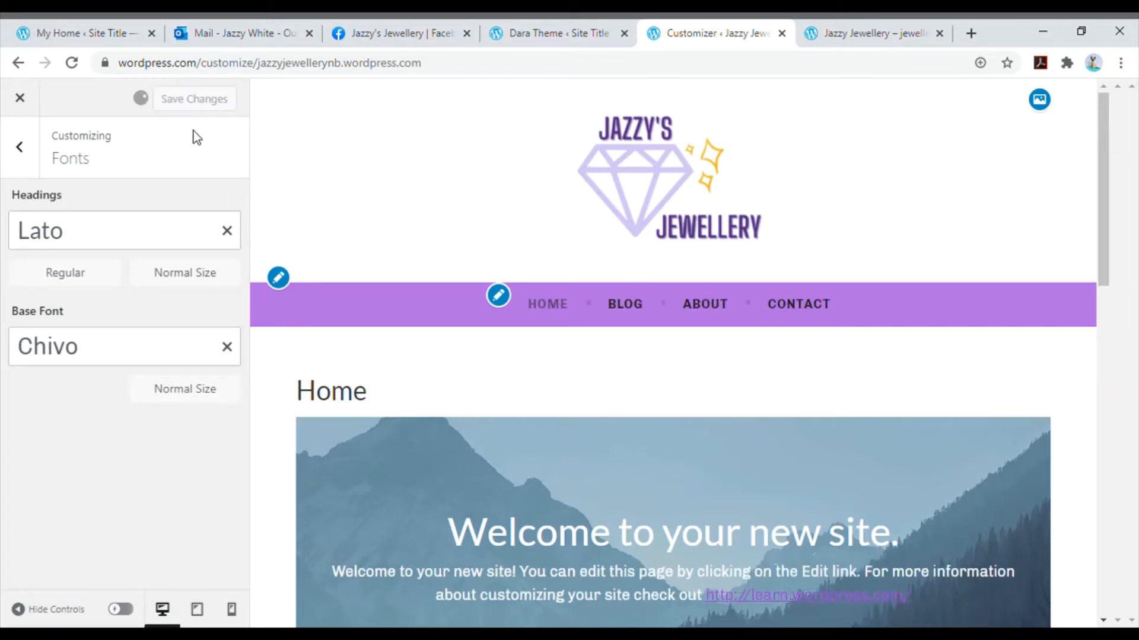
{"action": "left_click", "coordinate": [30, 155]}
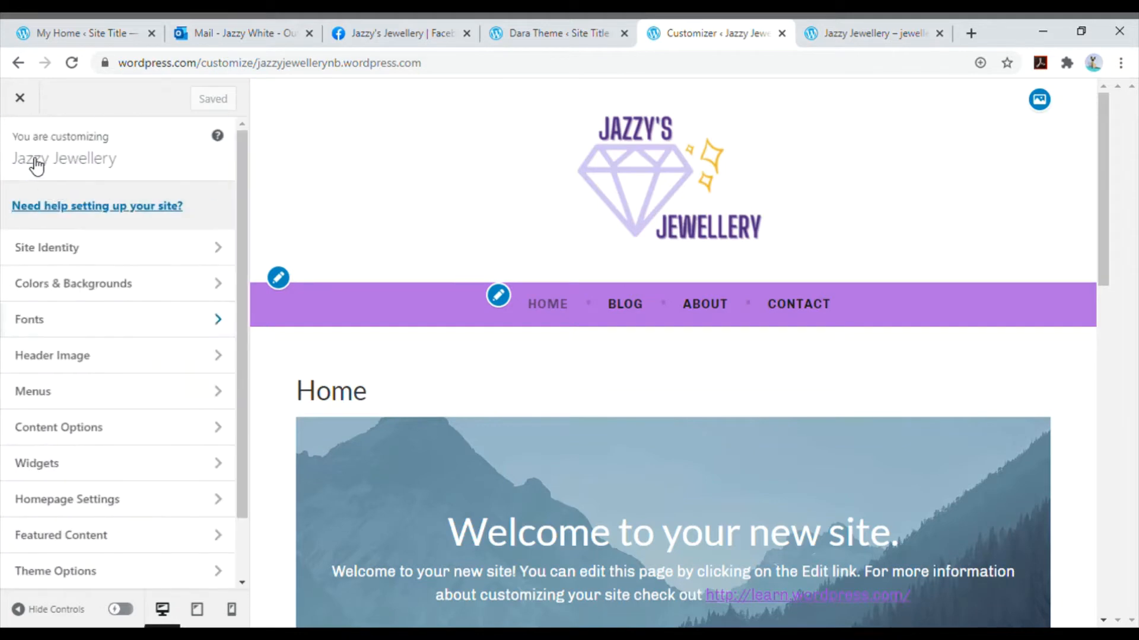
{"action": "left_click", "coordinate": [373, 207]}
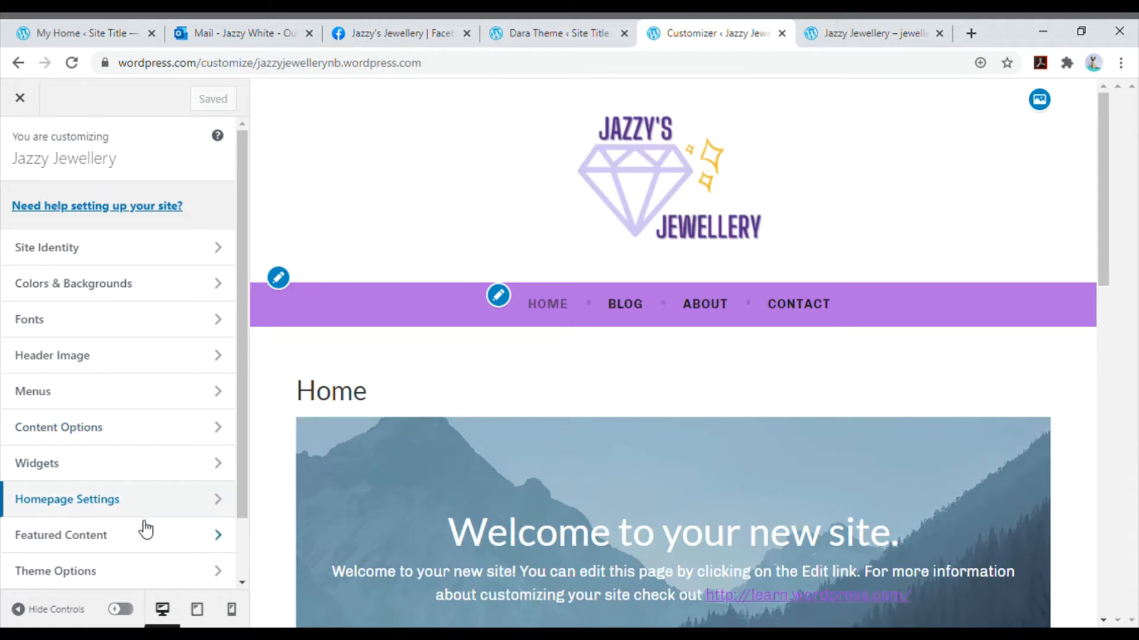
- In Content Options, set the blog display to Post excerpt and disable the author bio on single posts
{"action": "scroll", "coordinate": [142, 539], "scroll_direction": "down", "scroll_amount": 2}
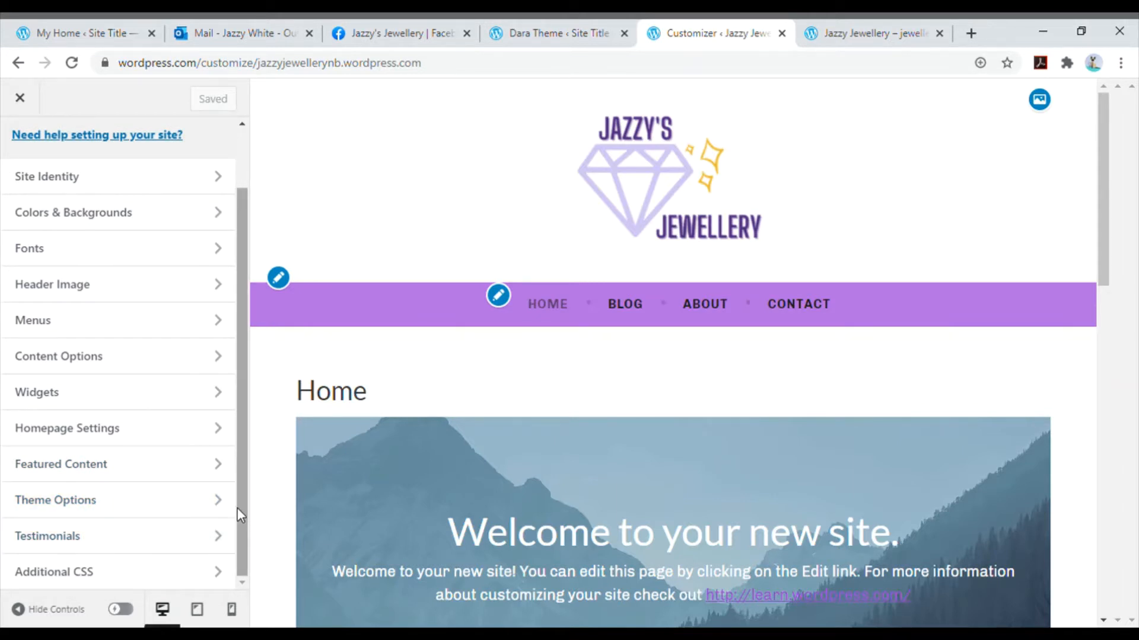
{"action": "scroll", "coordinate": [238, 509], "scroll_direction": "up", "scroll_amount": 2}
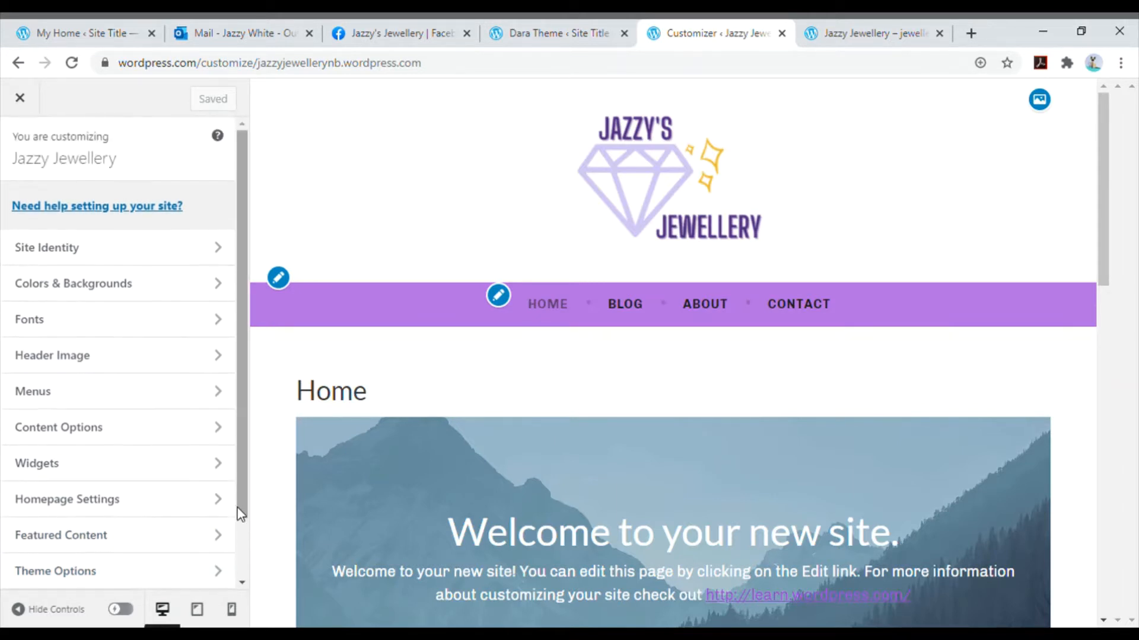
{"action": "left_click", "coordinate": [172, 439]}
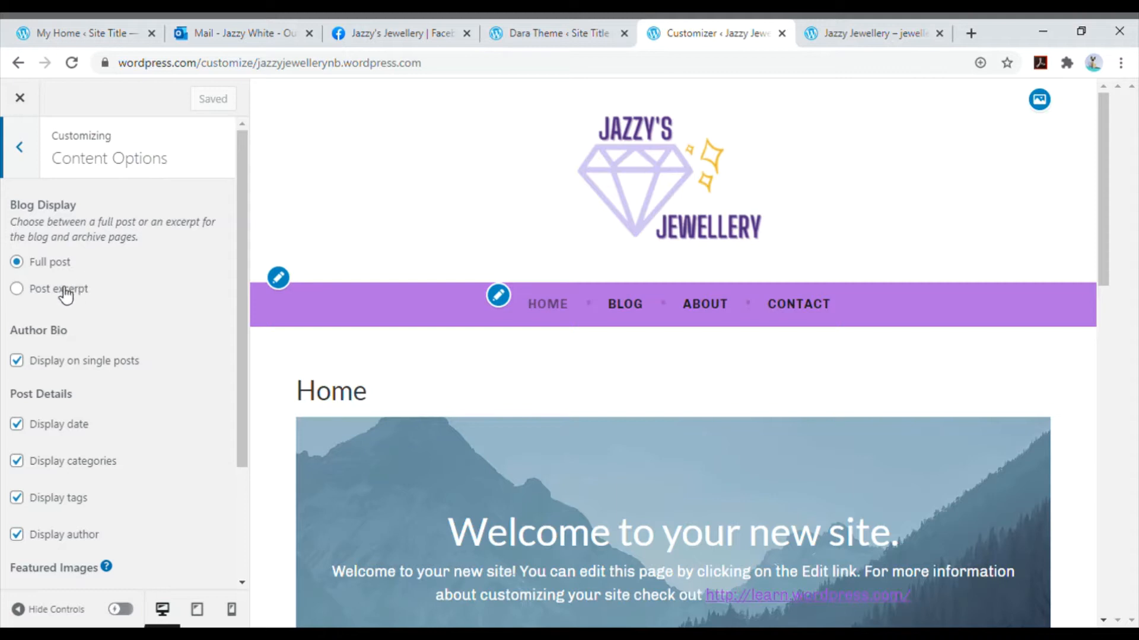
{"action": "left_click", "coordinate": [22, 293]}
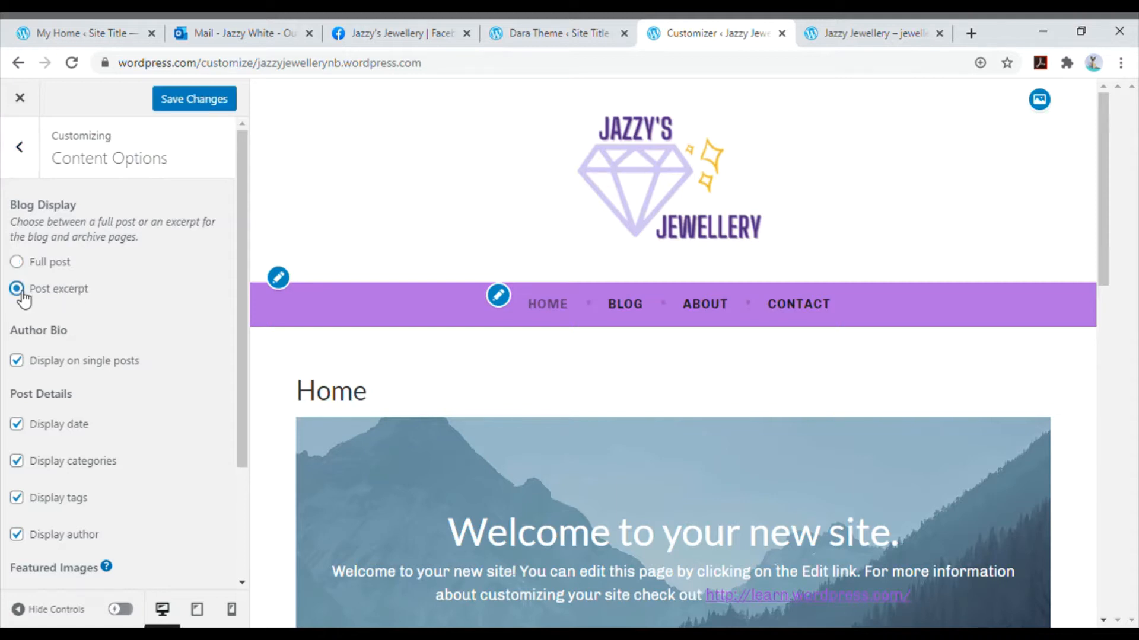
{"action": "left_click", "coordinate": [22, 363]}
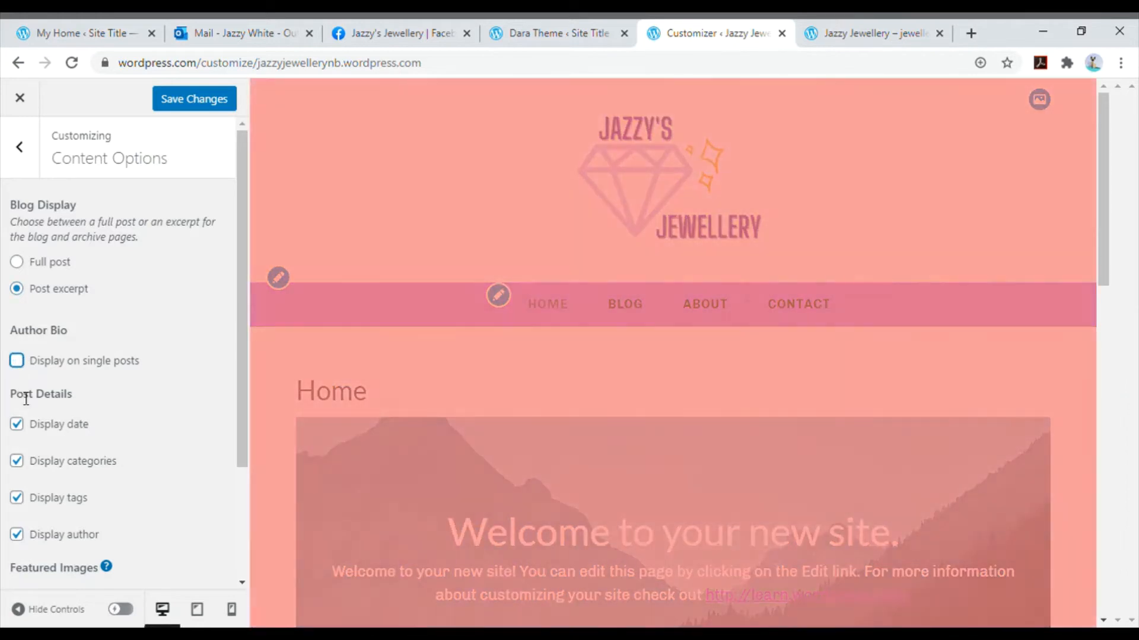
- Hide the date, categories, tags and author from the post details
{"action": "left_click", "coordinate": [21, 425]}
{"action": "left_click", "coordinate": [22, 463]}
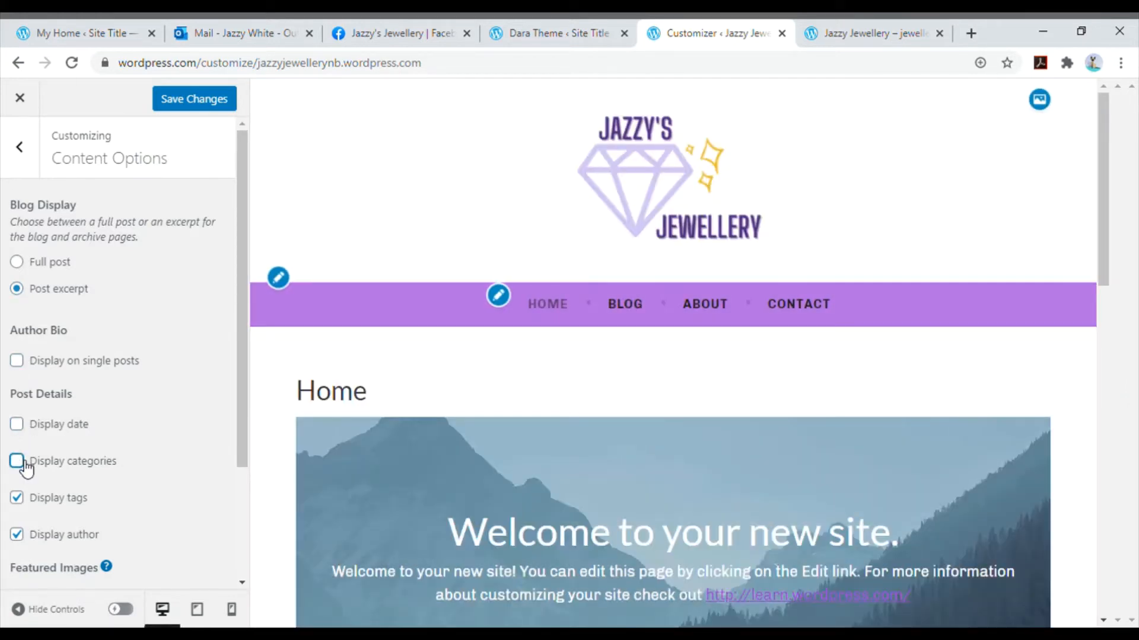
{"action": "left_click", "coordinate": [22, 500]}
{"action": "left_click", "coordinate": [18, 534]}
{"action": "scroll", "coordinate": [213, 468], "scroll_direction": "down", "scroll_amount": 3}
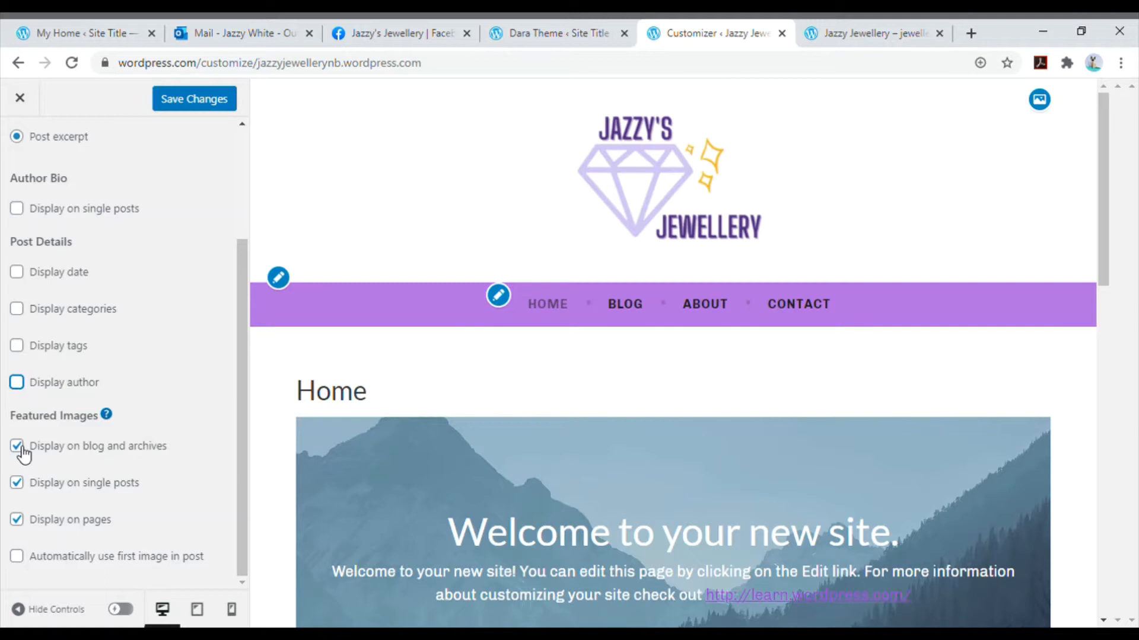
- Turn off featured images on pages and save the content options
{"action": "left_click", "coordinate": [19, 524]}
{"action": "scroll", "coordinate": [175, 466], "scroll_direction": "up", "scroll_amount": 3}
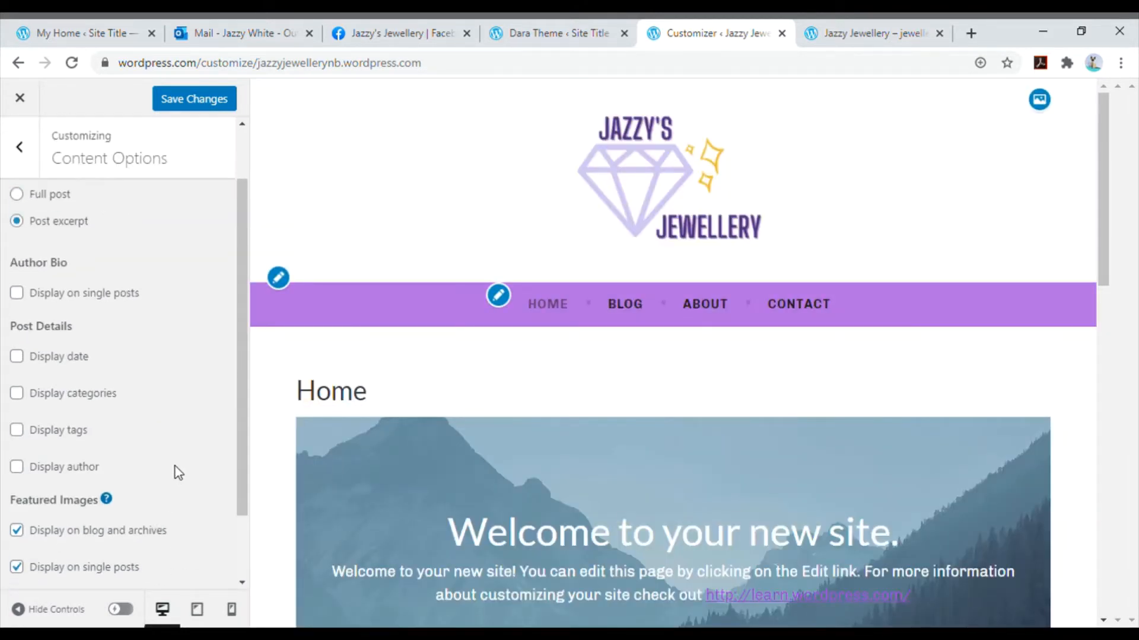
{"action": "left_click", "coordinate": [198, 102]}
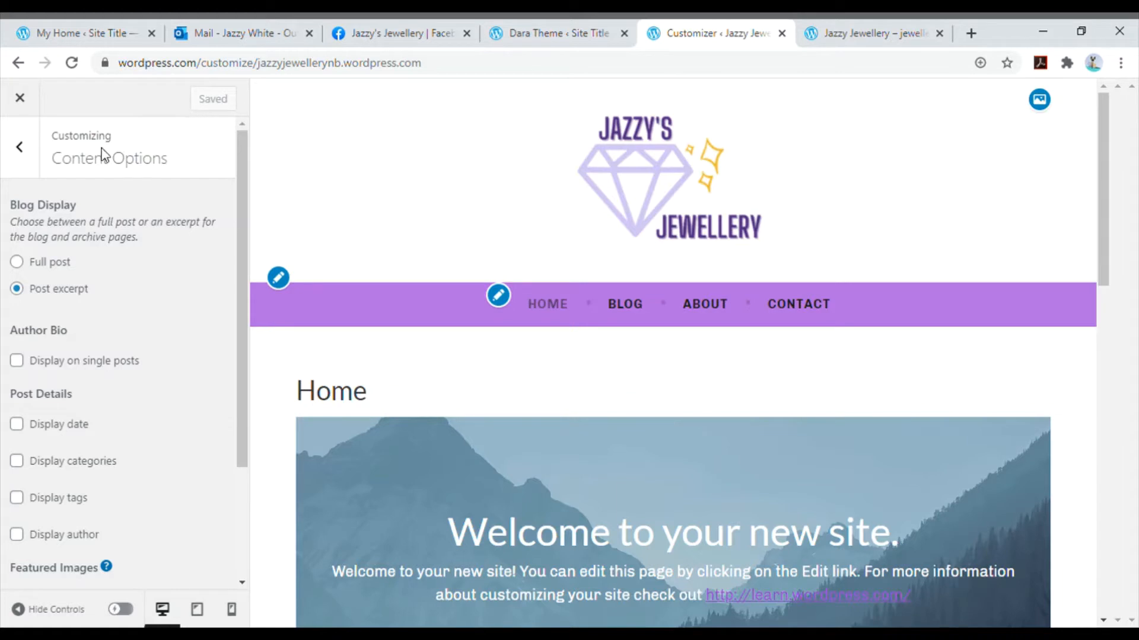
{"action": "left_click", "coordinate": [19, 155]}
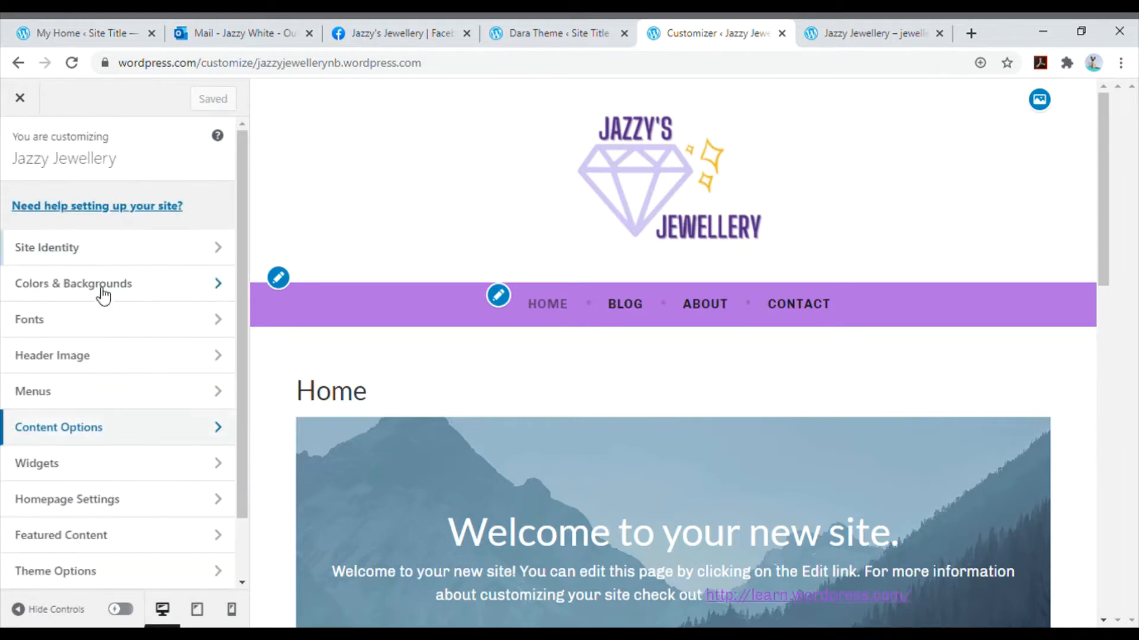
- Check what the homepage displays in Homepage Settings and close the Customizer
{"action": "left_click", "coordinate": [110, 498]}
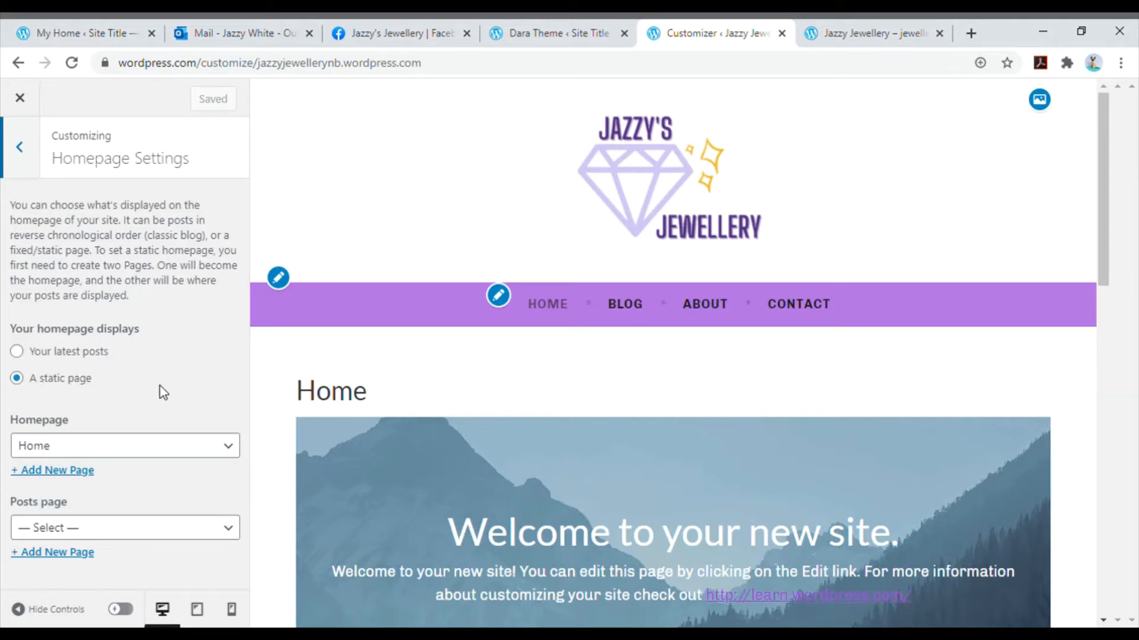
{"action": "left_click", "coordinate": [21, 149]}
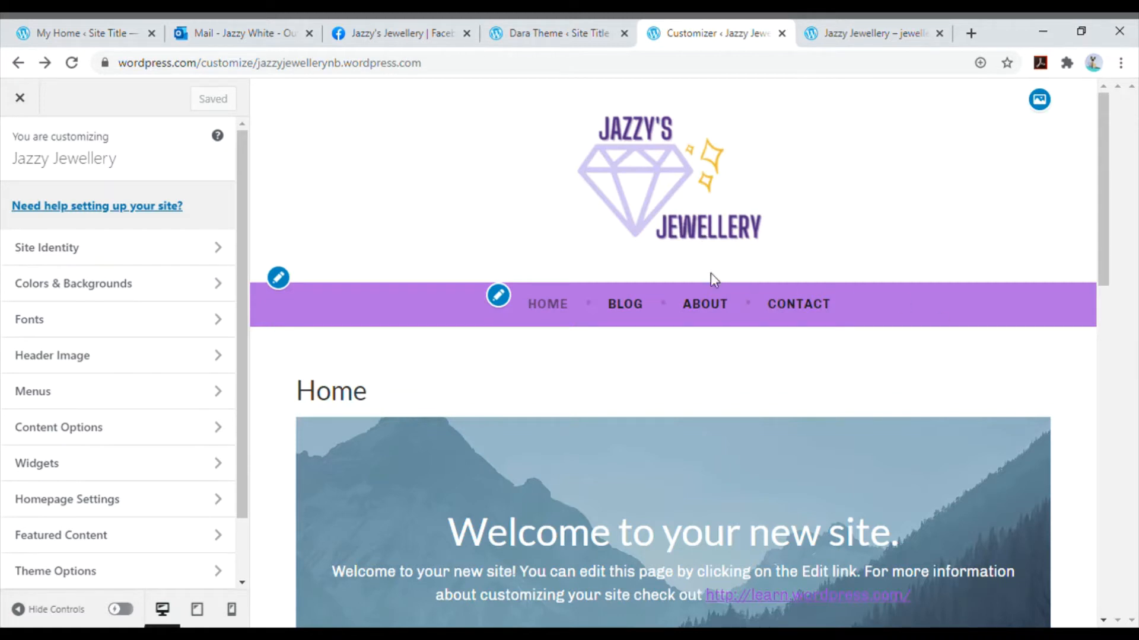
{"action": "left_click", "coordinate": [21, 101]}
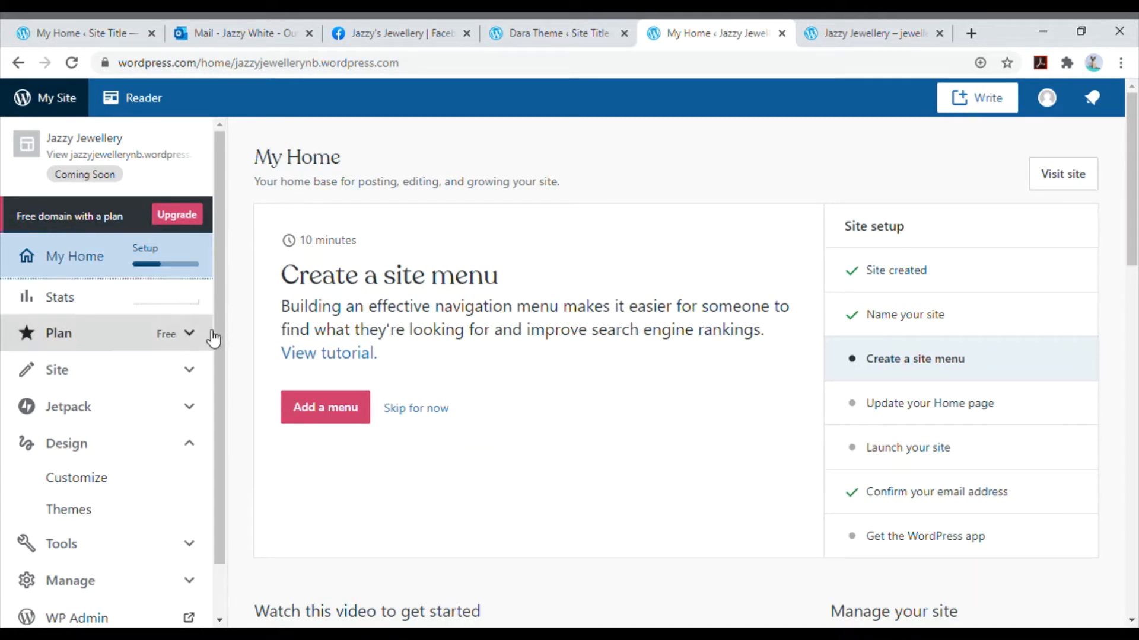
- Open the site's Home page for editing from its list of published pages
{"action": "left_click", "coordinate": [132, 387]}
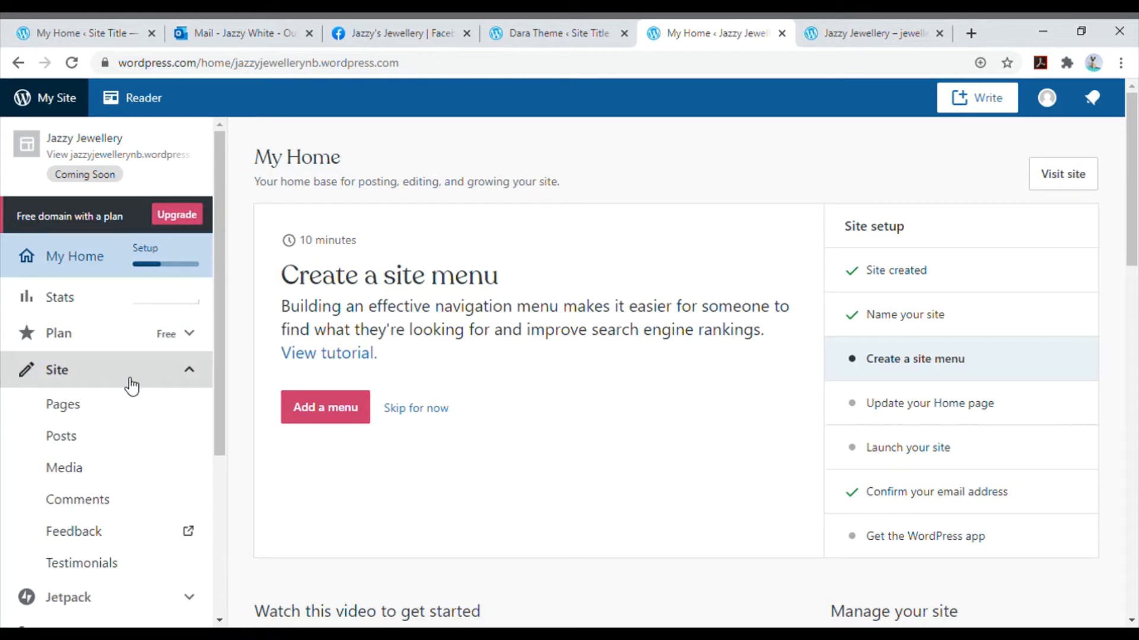
{"action": "left_click", "coordinate": [99, 408]}
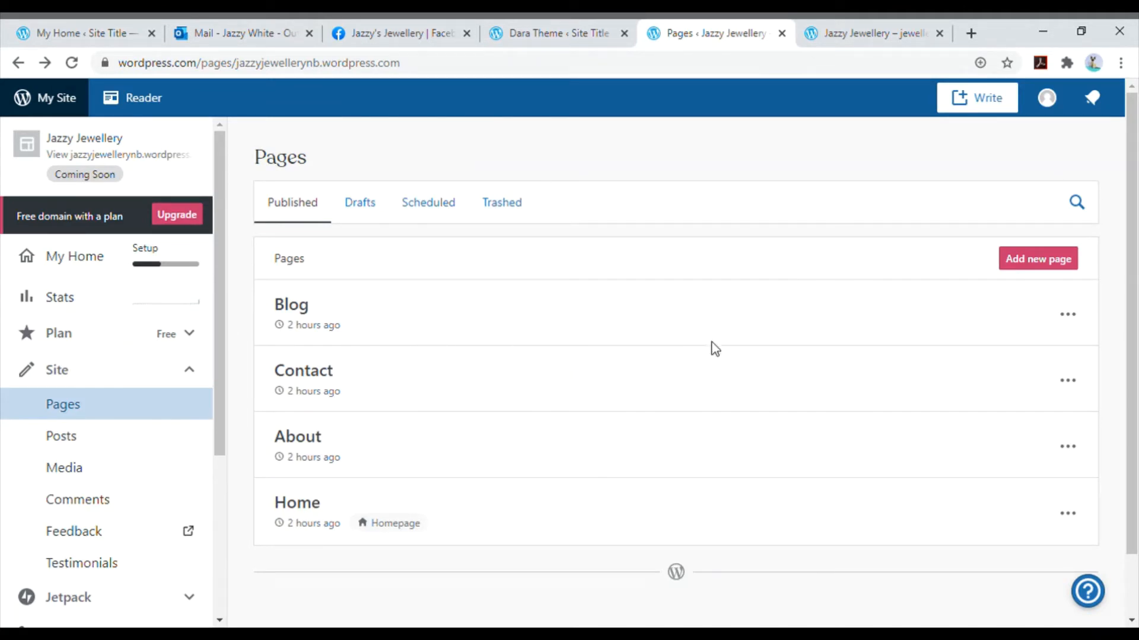
{"action": "left_click", "coordinate": [1071, 516]}
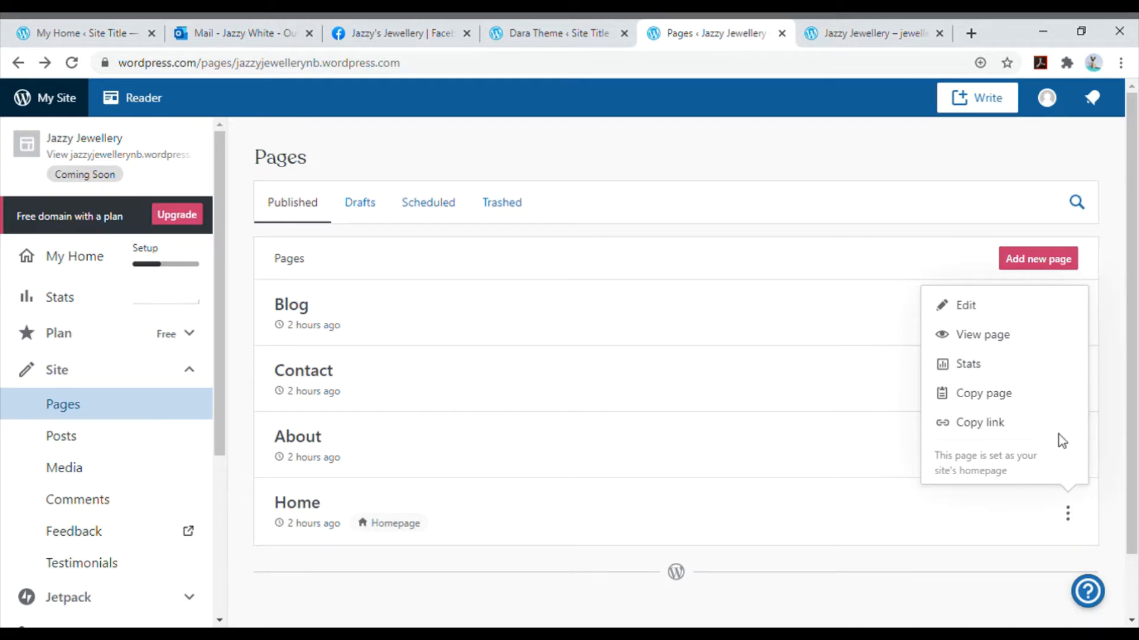
{"action": "left_click", "coordinate": [1022, 318]}
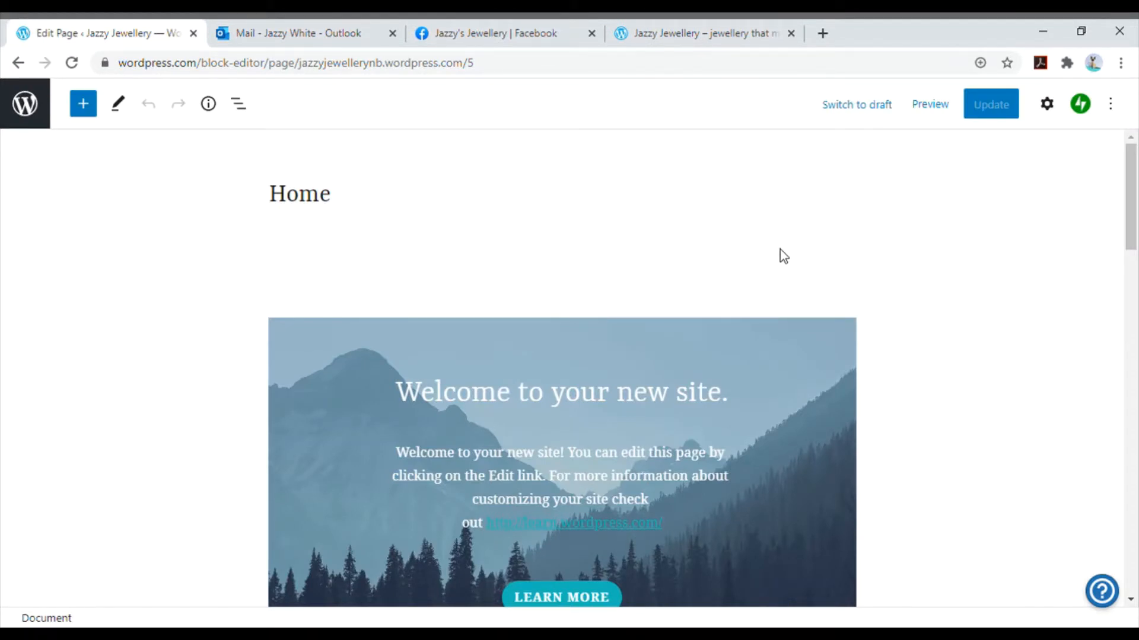
- Browse the alternative page layouts for the Home page and keep the current layout
{"action": "left_click", "coordinate": [1048, 104]}
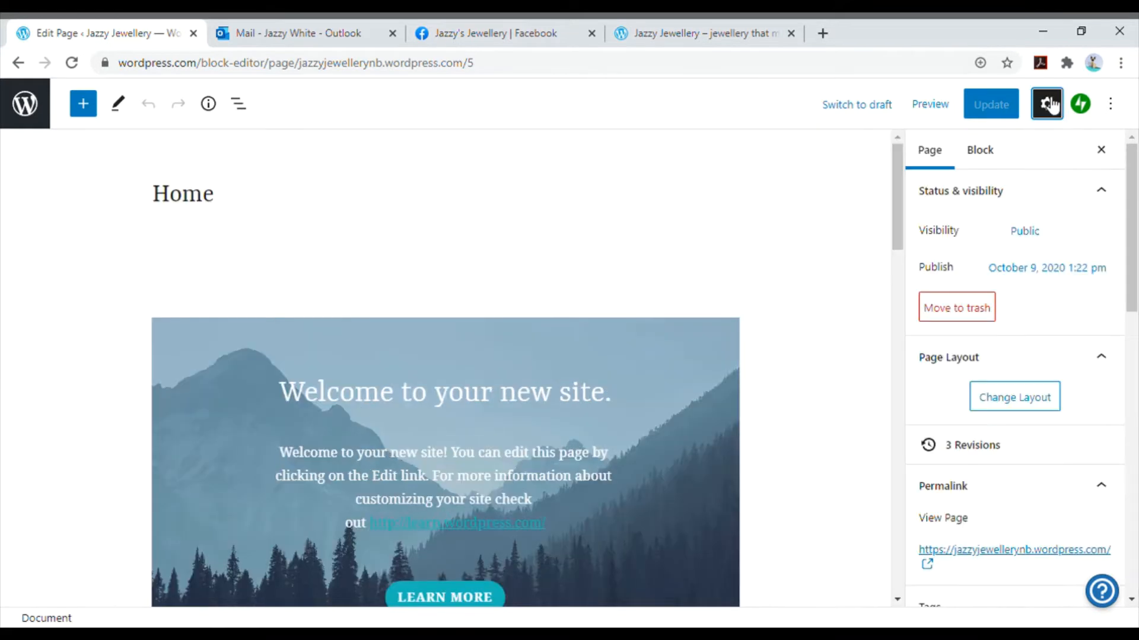
{"action": "scroll", "coordinate": [1103, 286], "scroll_direction": "down", "scroll_amount": 3}
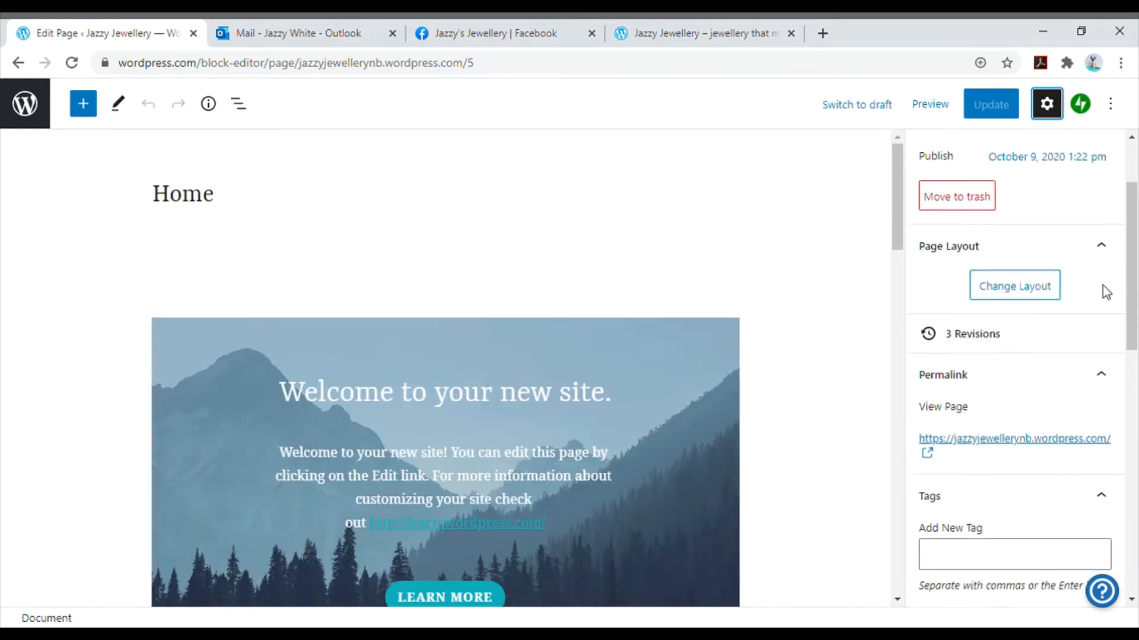
{"action": "scroll", "coordinate": [1094, 271], "scroll_direction": "up", "scroll_amount": 2}
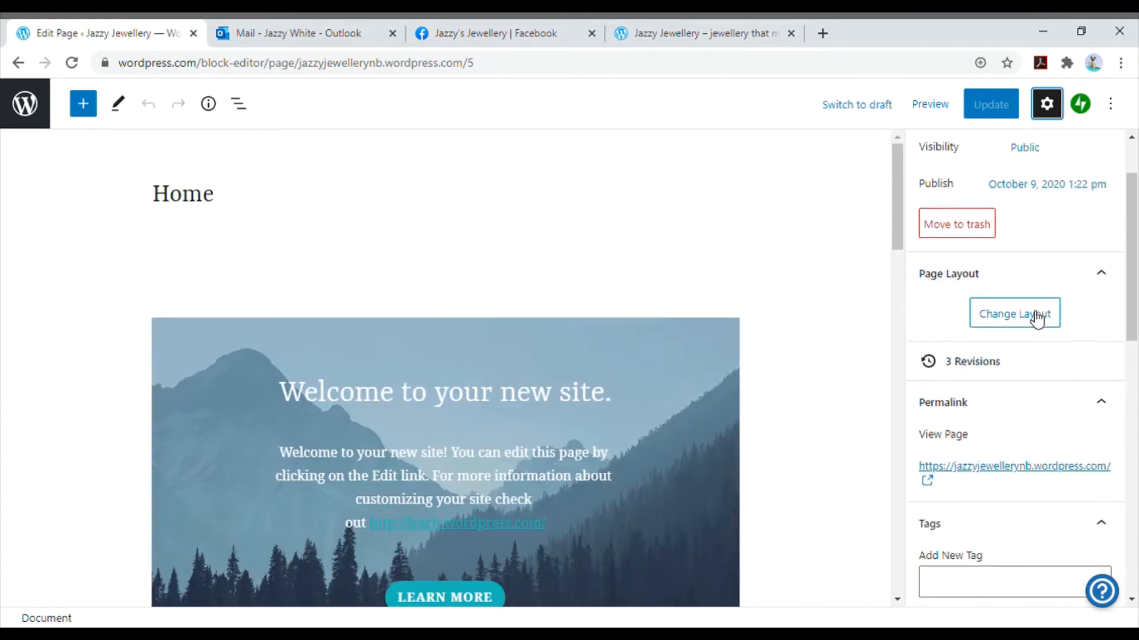
{"action": "left_click", "coordinate": [1035, 317]}
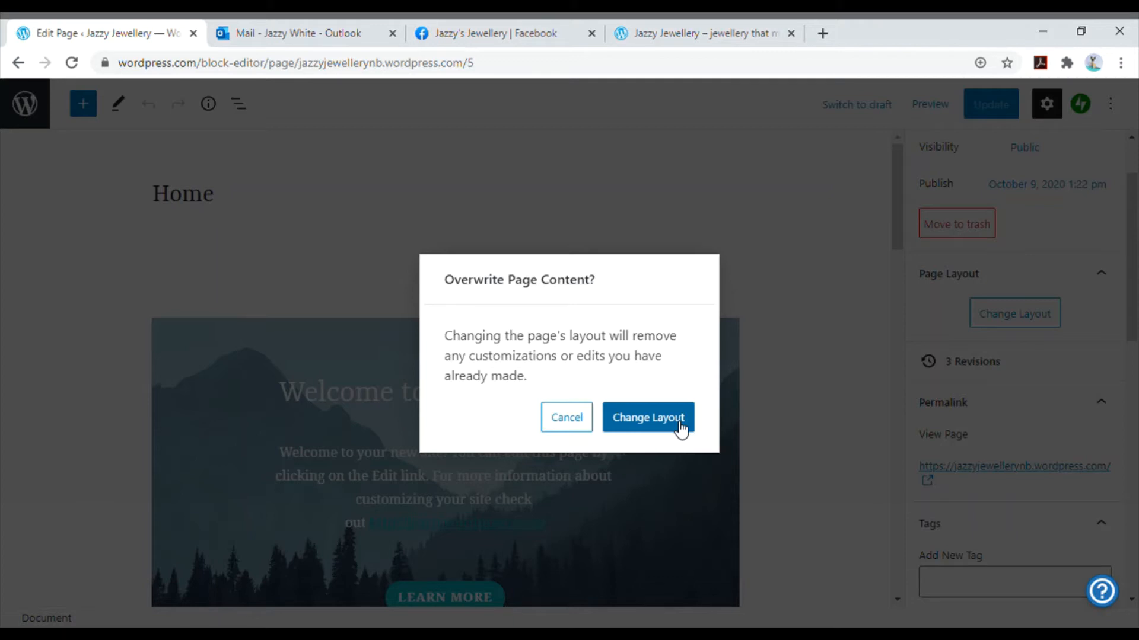
{"action": "left_click", "coordinate": [681, 428]}
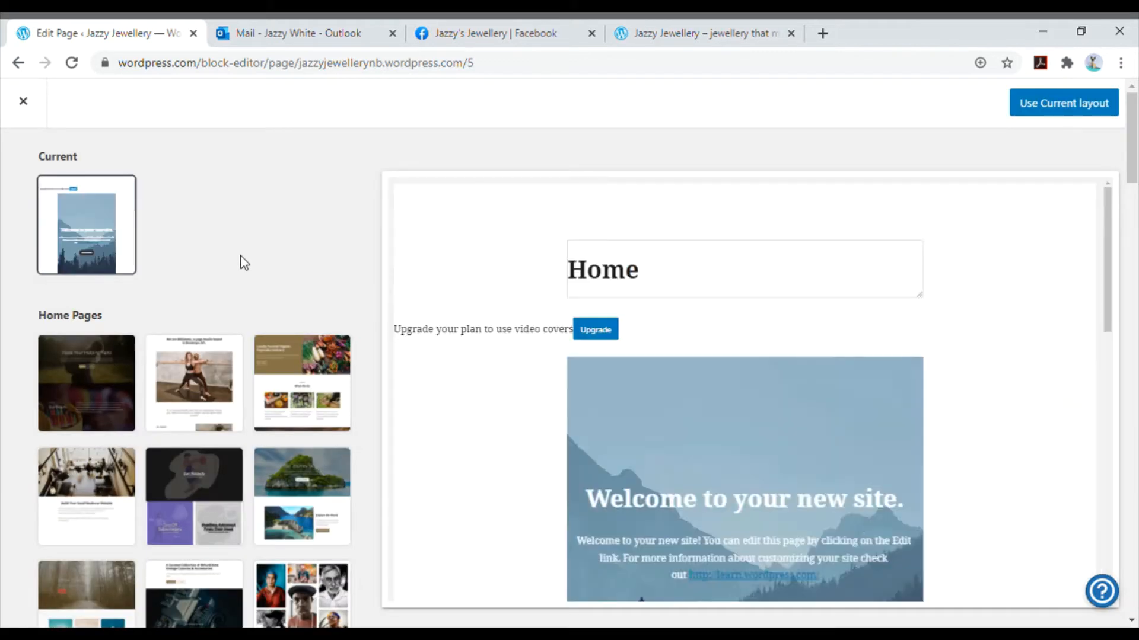
{"action": "scroll", "coordinate": [231, 267], "scroll_direction": "down", "scroll_amount": 3}
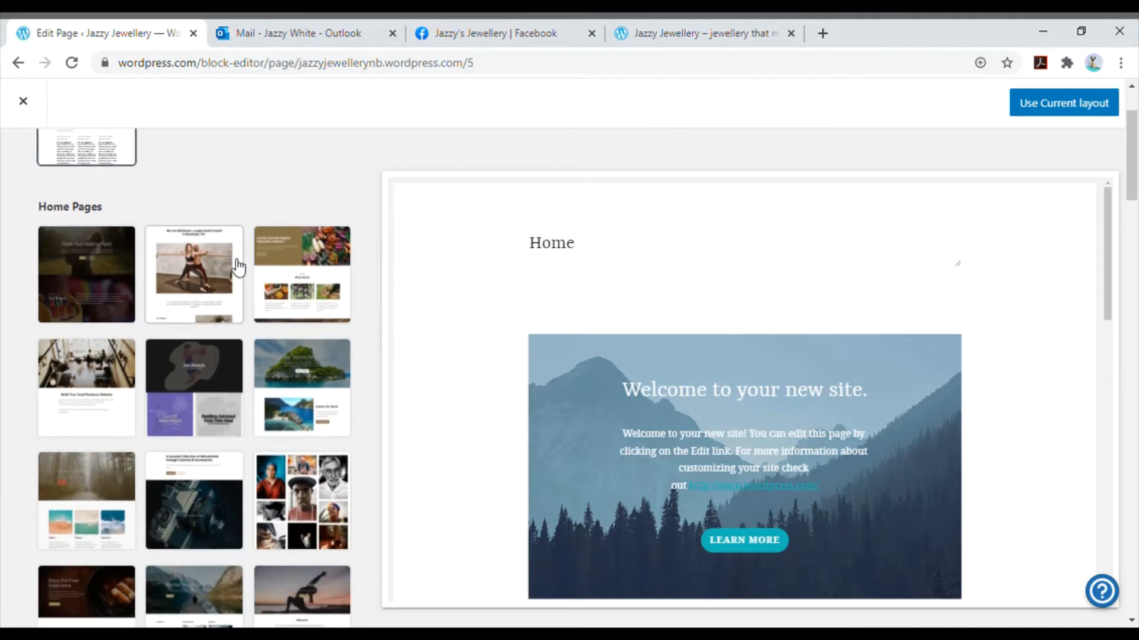
{"action": "scroll", "coordinate": [189, 339], "scroll_direction": "down", "scroll_amount": 6}
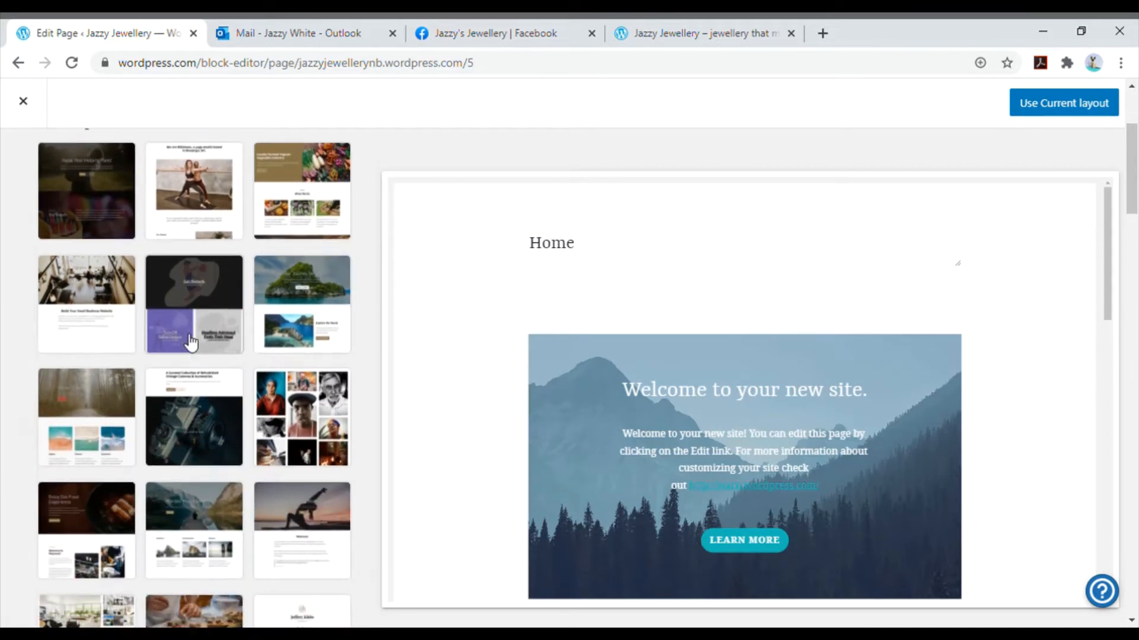
{"action": "scroll", "coordinate": [188, 341], "scroll_direction": "down", "scroll_amount": 4}
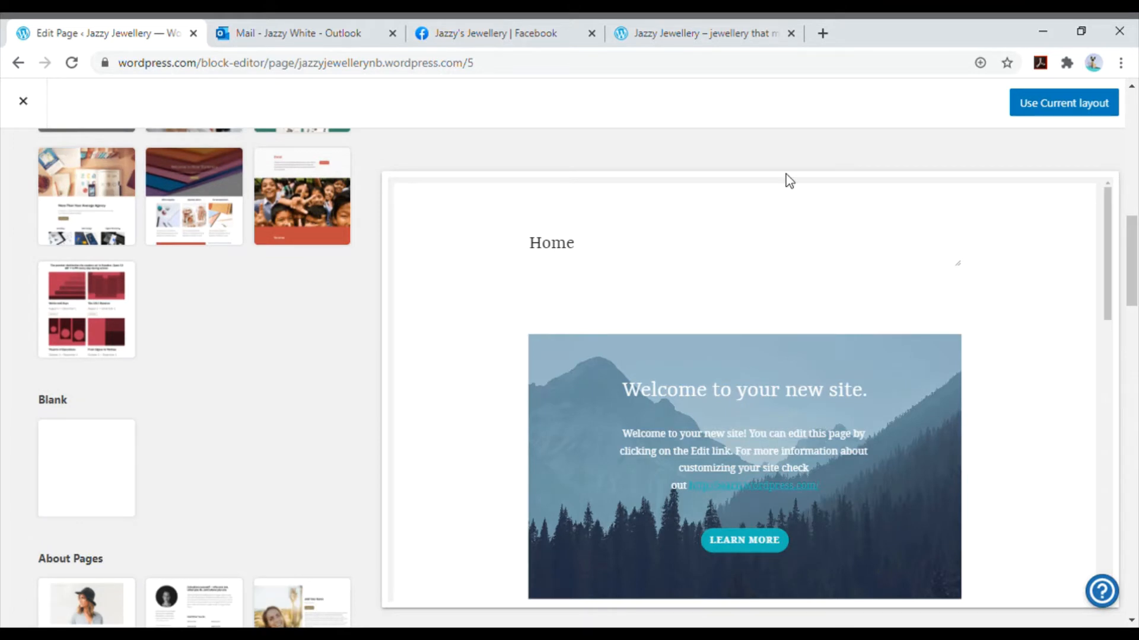
{"action": "left_click", "coordinate": [1054, 102]}
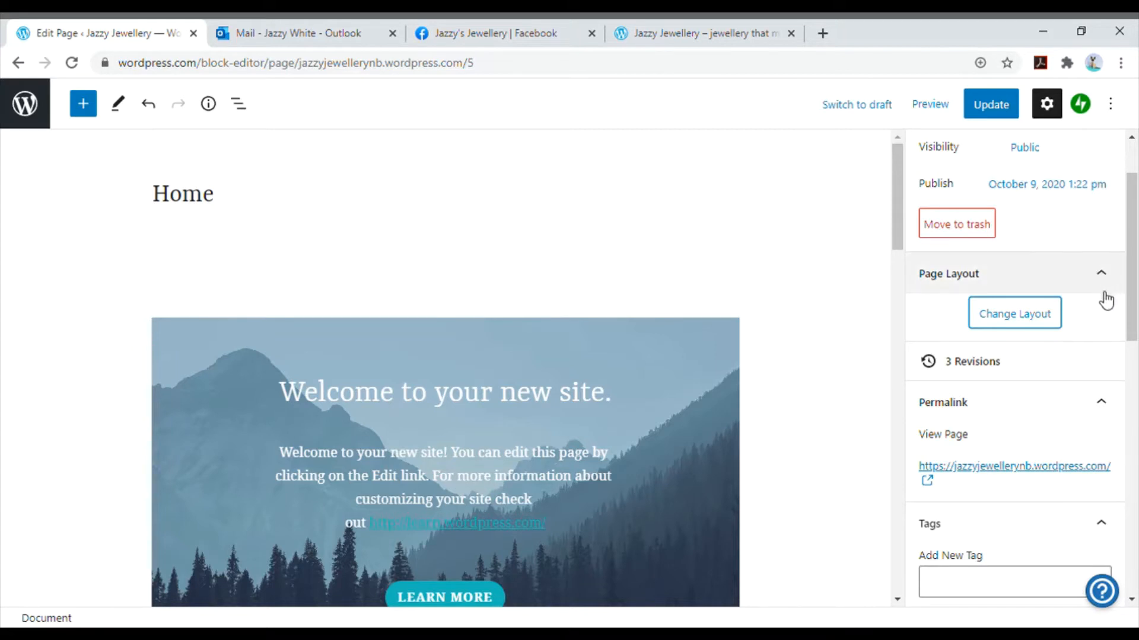
- Set the Home page's featured image to the purple and gold brush-stroke picture from the Media Library
{"action": "scroll", "coordinate": [1081, 304], "scroll_direction": "down", "scroll_amount": 4}
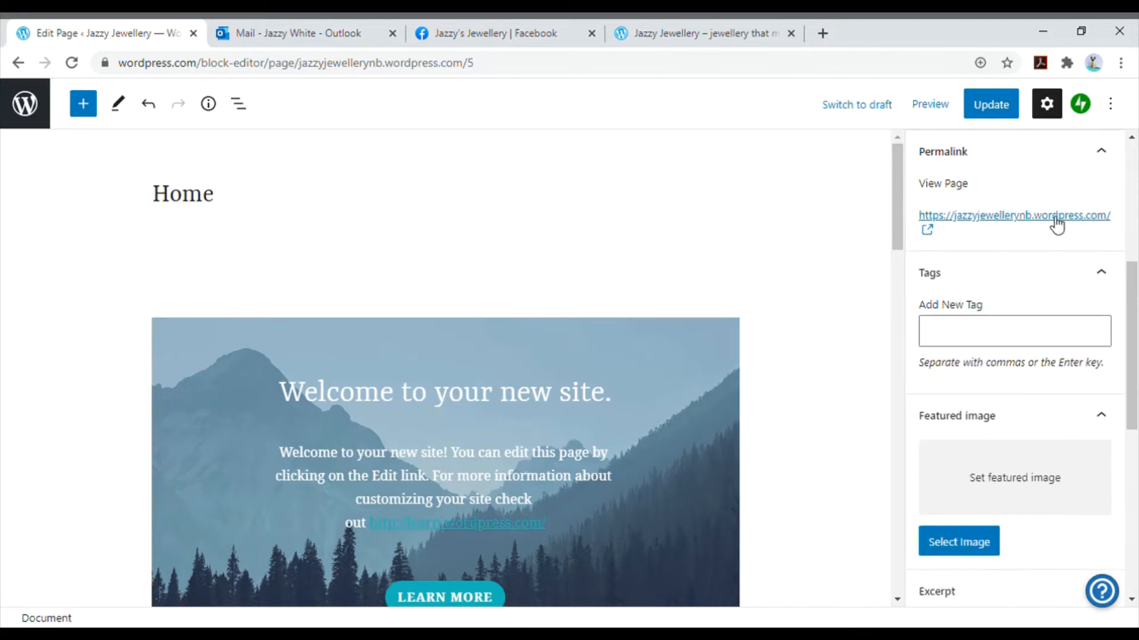
{"action": "left_click", "coordinate": [1042, 338]}
{"action": "scroll", "coordinate": [1042, 338], "scroll_direction": "down", "scroll_amount": 1}
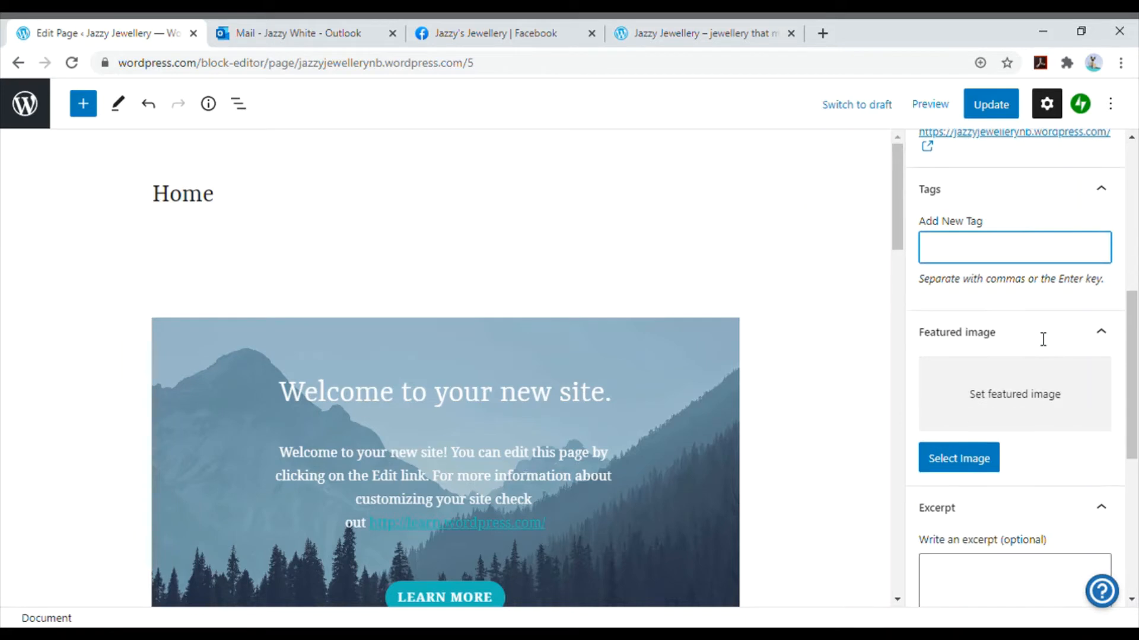
{"action": "left_click", "coordinate": [975, 466]}
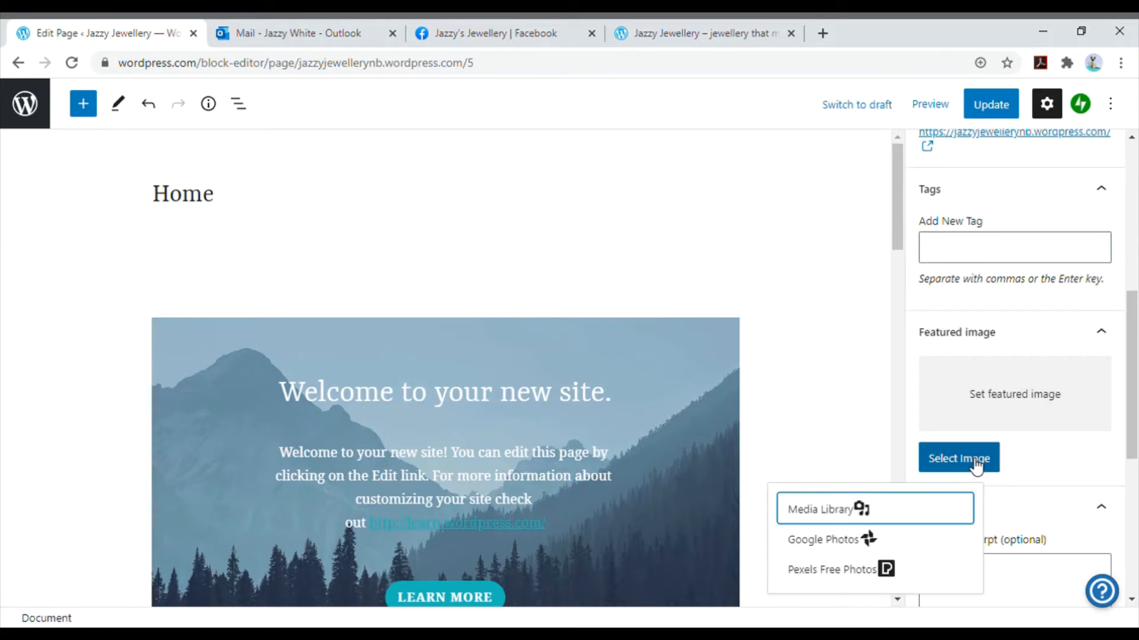
{"action": "left_click", "coordinate": [847, 510]}
{"action": "left_click", "coordinate": [216, 294]}
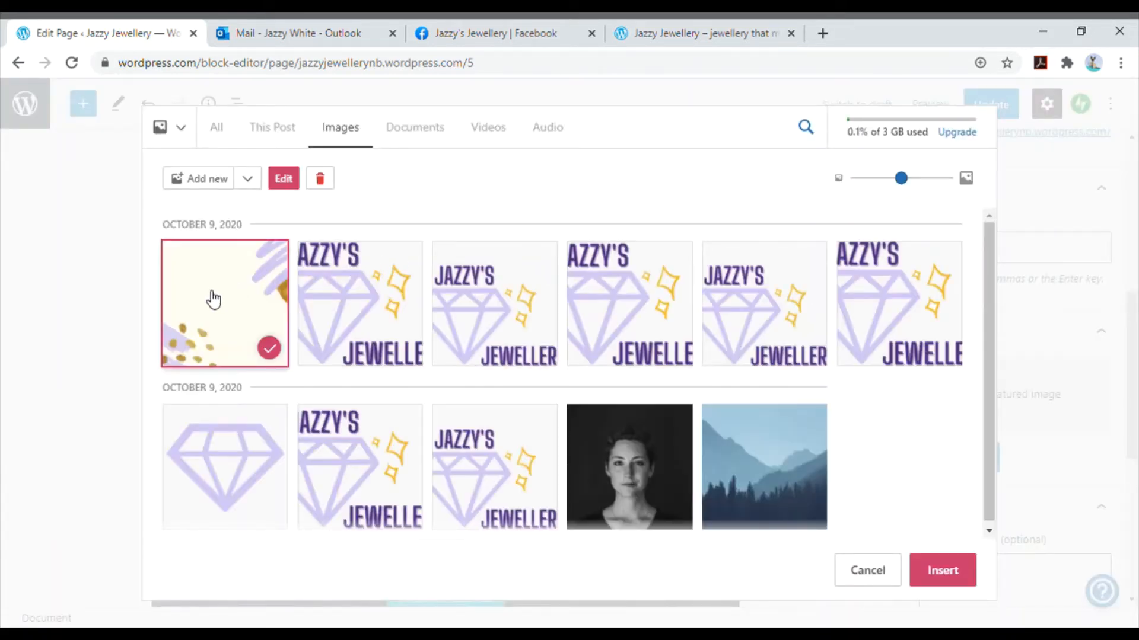
{"action": "left_click", "coordinate": [964, 578]}
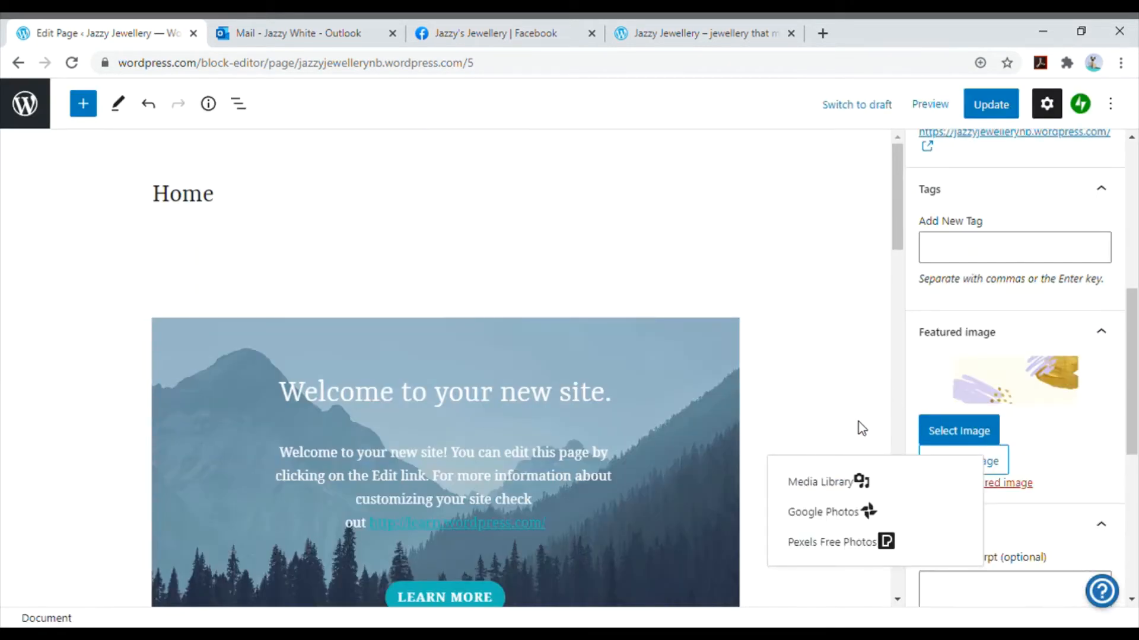
{"action": "left_click", "coordinate": [993, 435]}
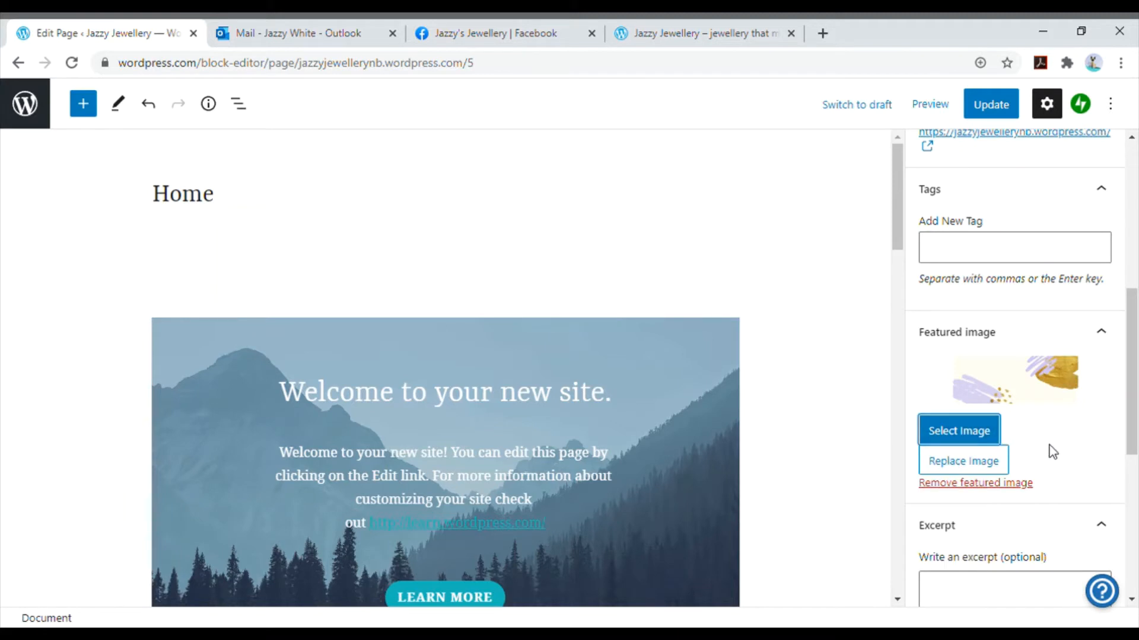
- Collapse the Excerpt section, review the page's Discussion and Page Attributes options, and close the page settings
{"action": "scroll", "coordinate": [1046, 452], "scroll_direction": "down", "scroll_amount": 3}
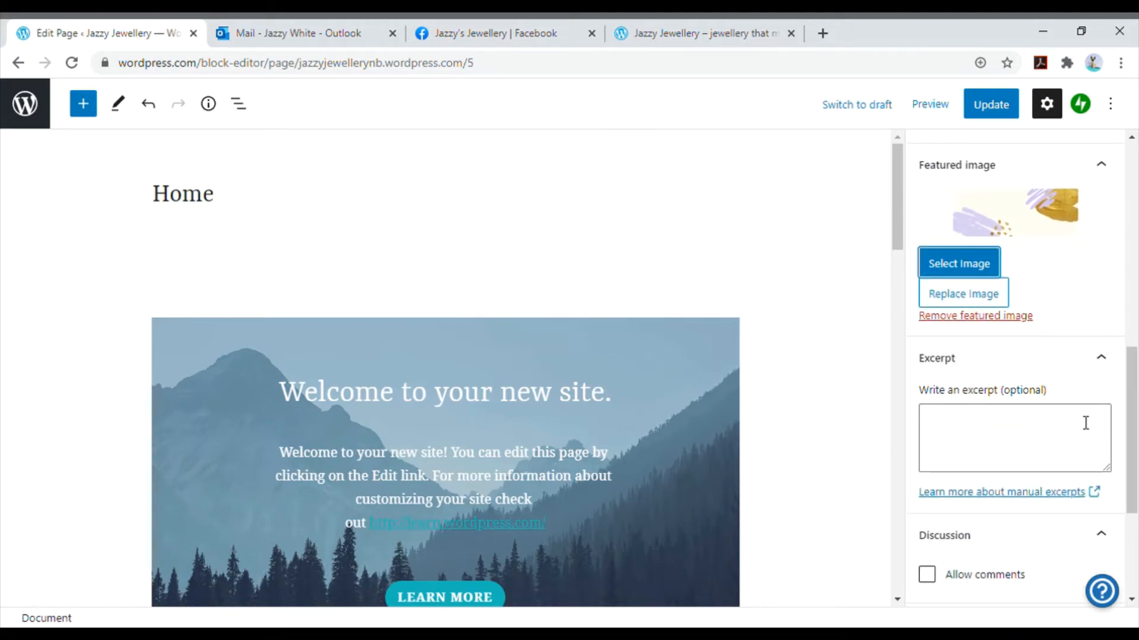
{"action": "left_click", "coordinate": [1104, 362]}
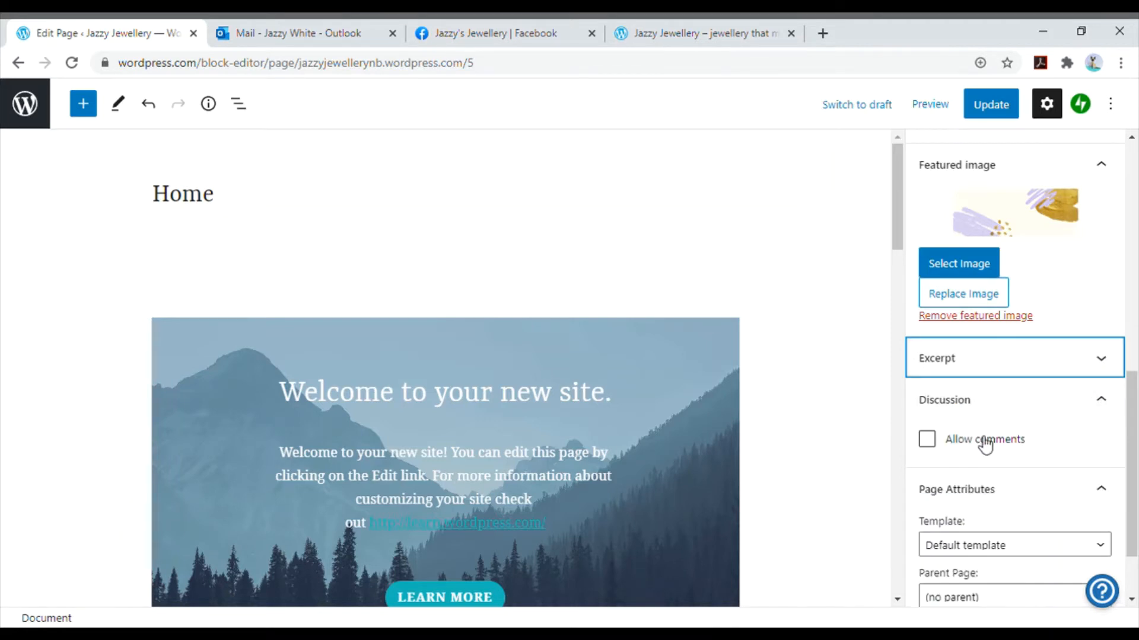
{"action": "scroll", "coordinate": [985, 445], "scroll_direction": "down", "scroll_amount": 3}
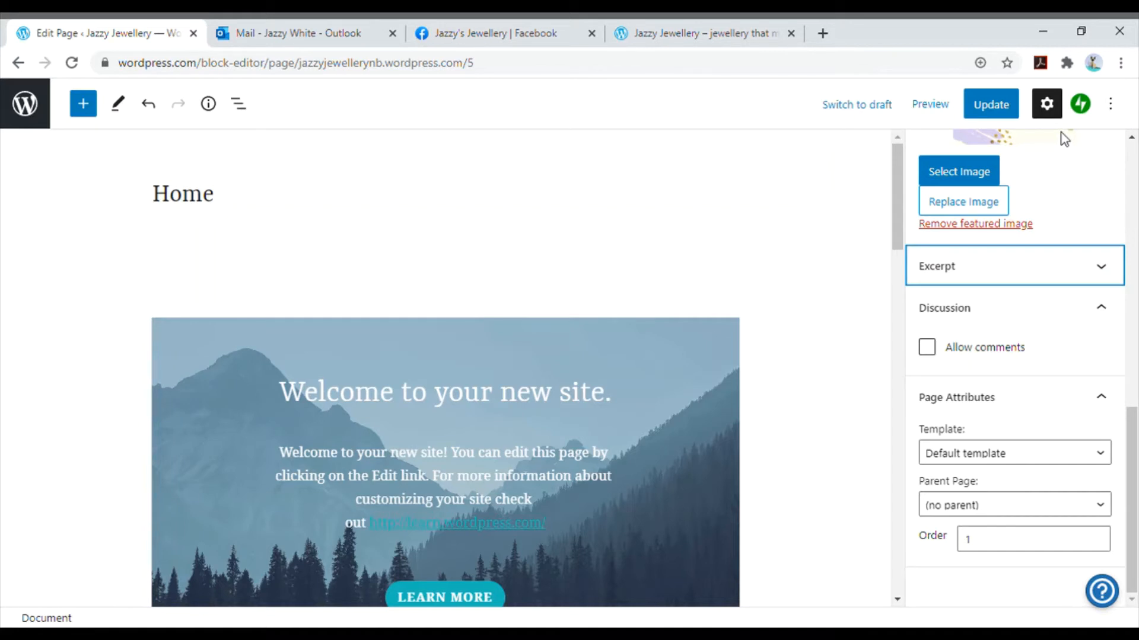
{"action": "left_click", "coordinate": [1047, 104]}
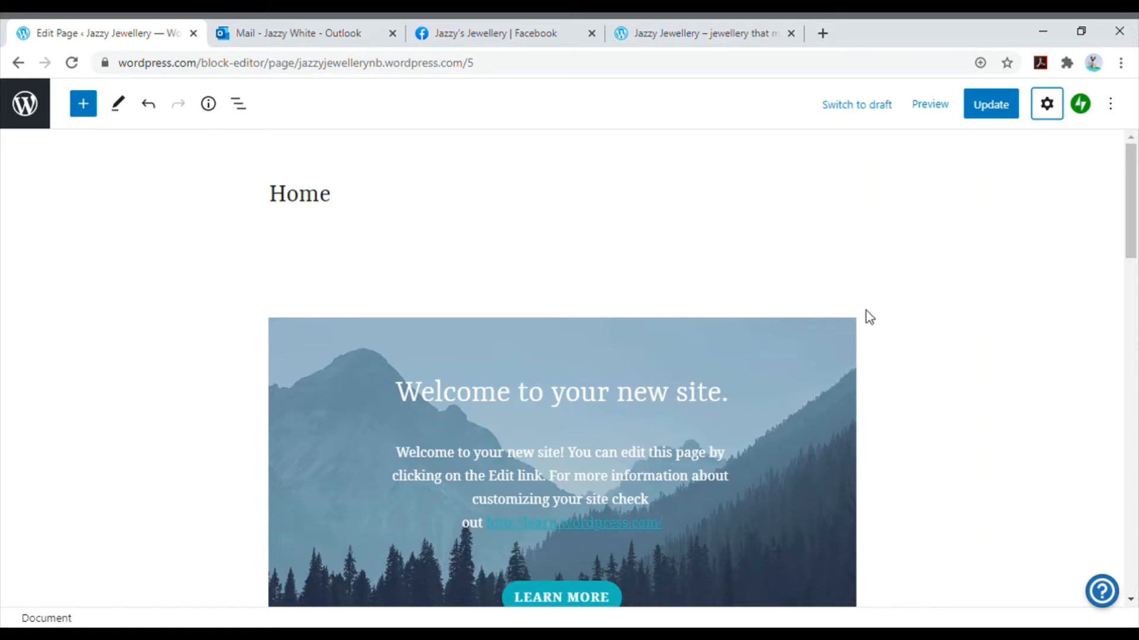
- Replace the mountain cover image on the Home page with the purple and gold brush-stroke image from the Media Library
{"action": "scroll", "coordinate": [894, 281], "scroll_direction": "down", "scroll_amount": 2}
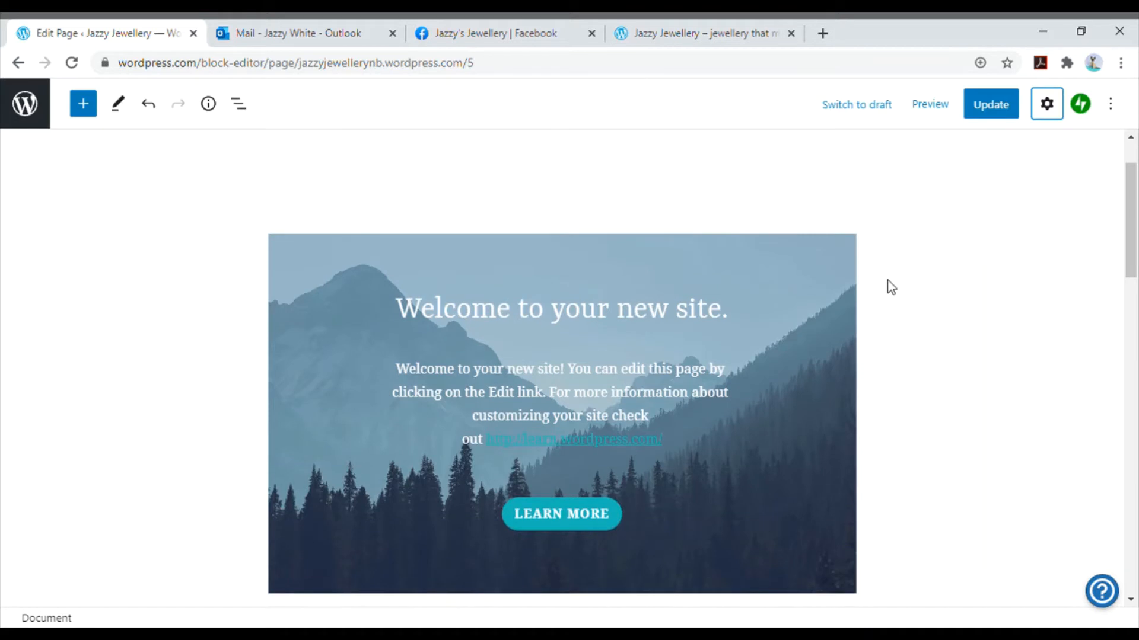
{"action": "left_click", "coordinate": [818, 292]}
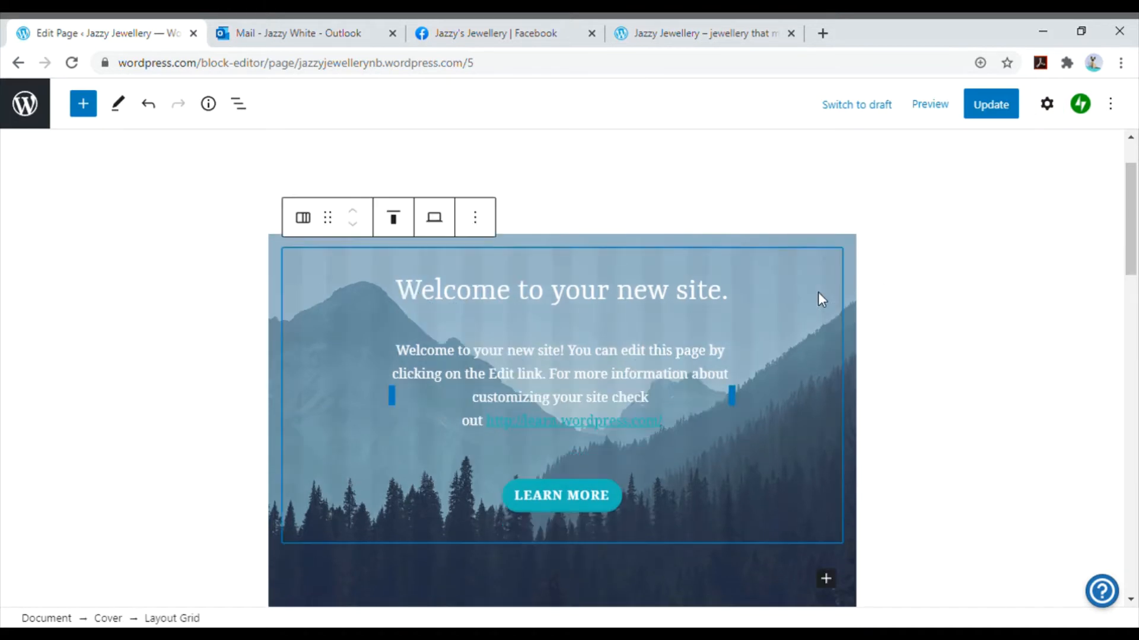
{"action": "left_click", "coordinate": [853, 286]}
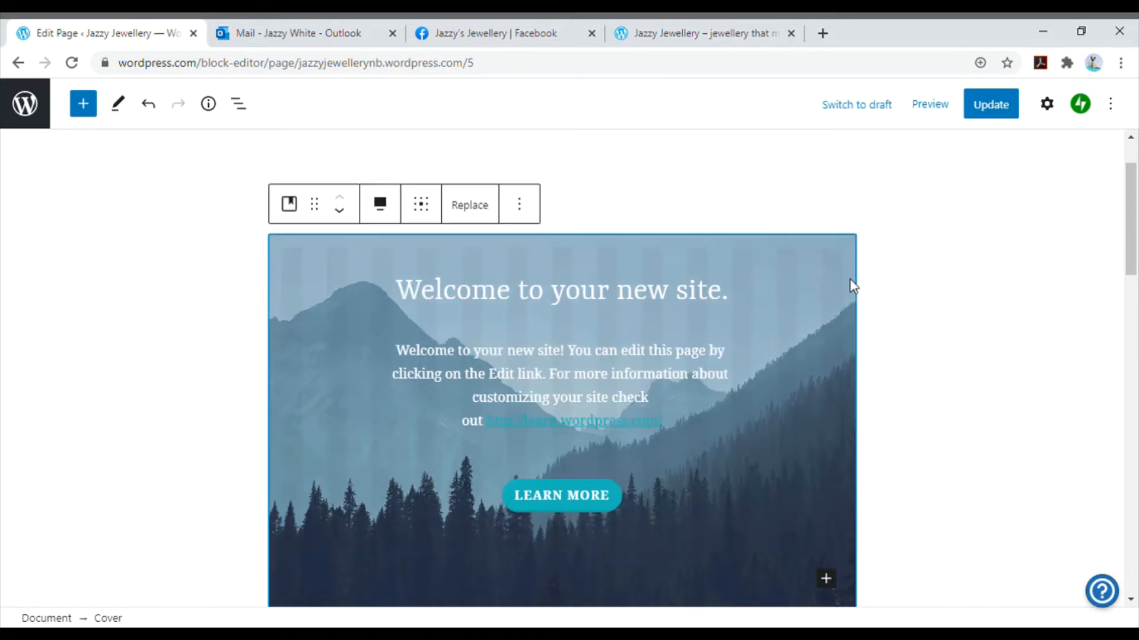
{"action": "left_click", "coordinate": [487, 212]}
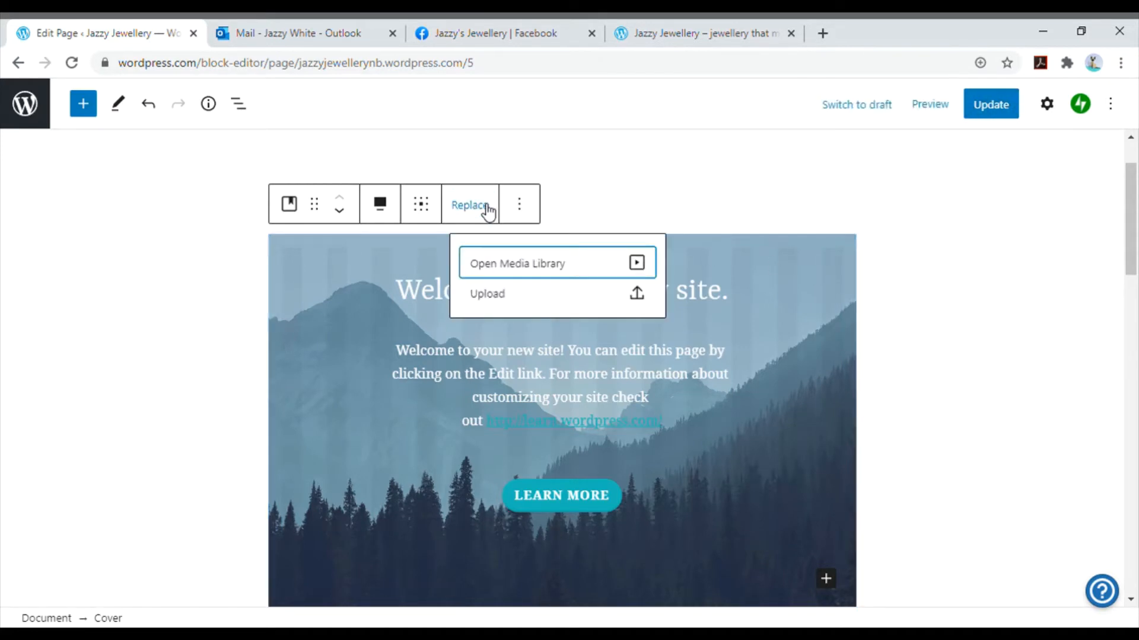
{"action": "left_click", "coordinate": [516, 264]}
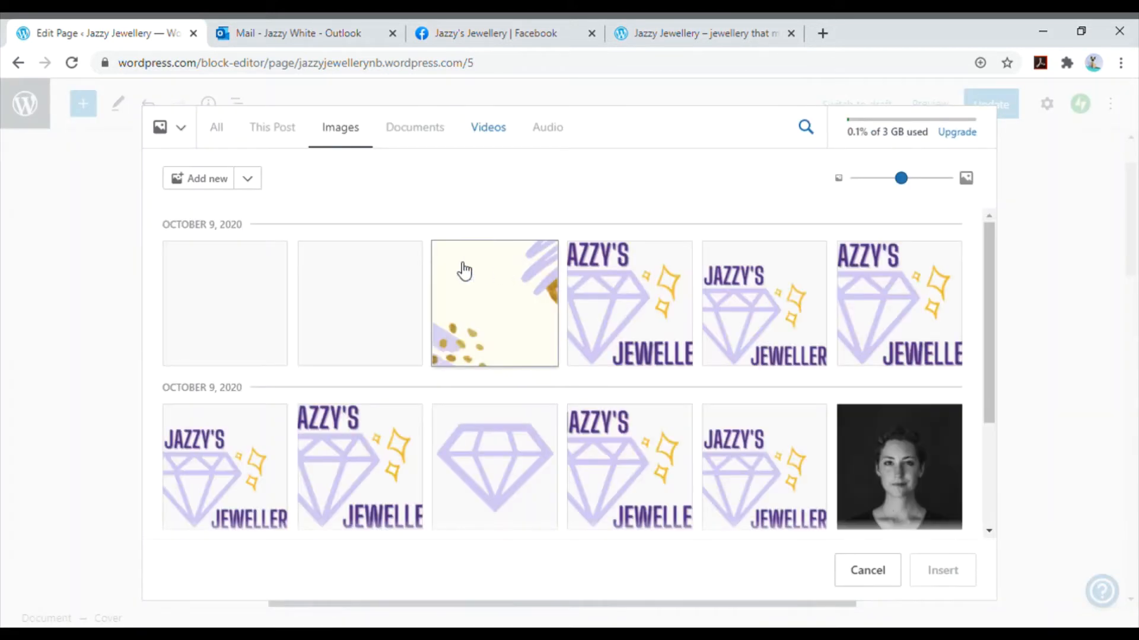
{"action": "left_click", "coordinate": [246, 308]}
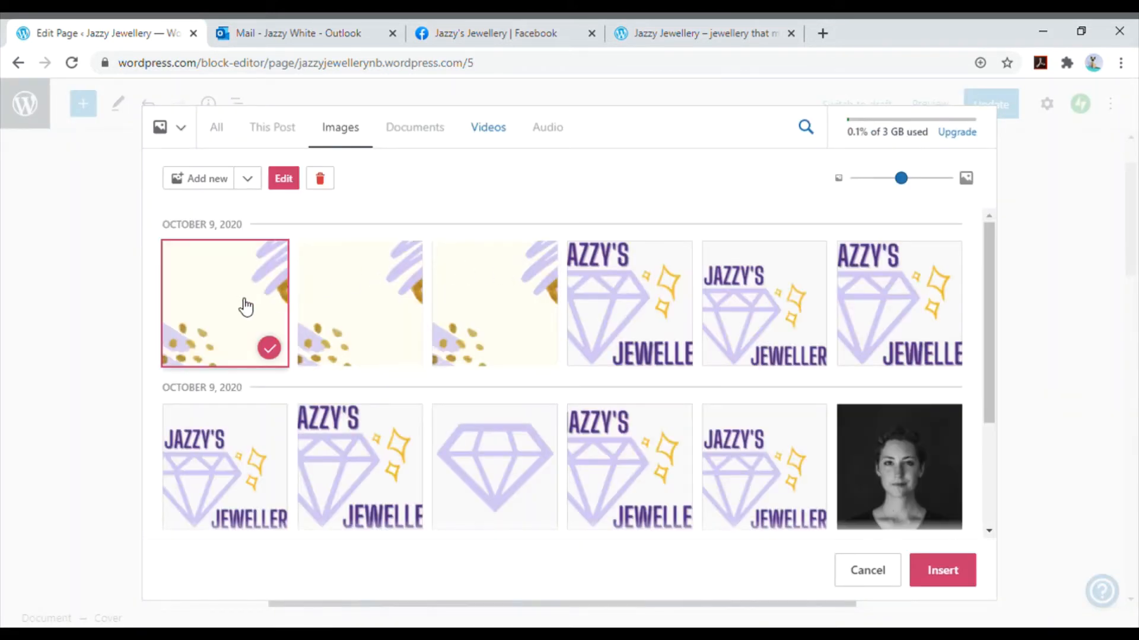
{"action": "left_click", "coordinate": [941, 573]}
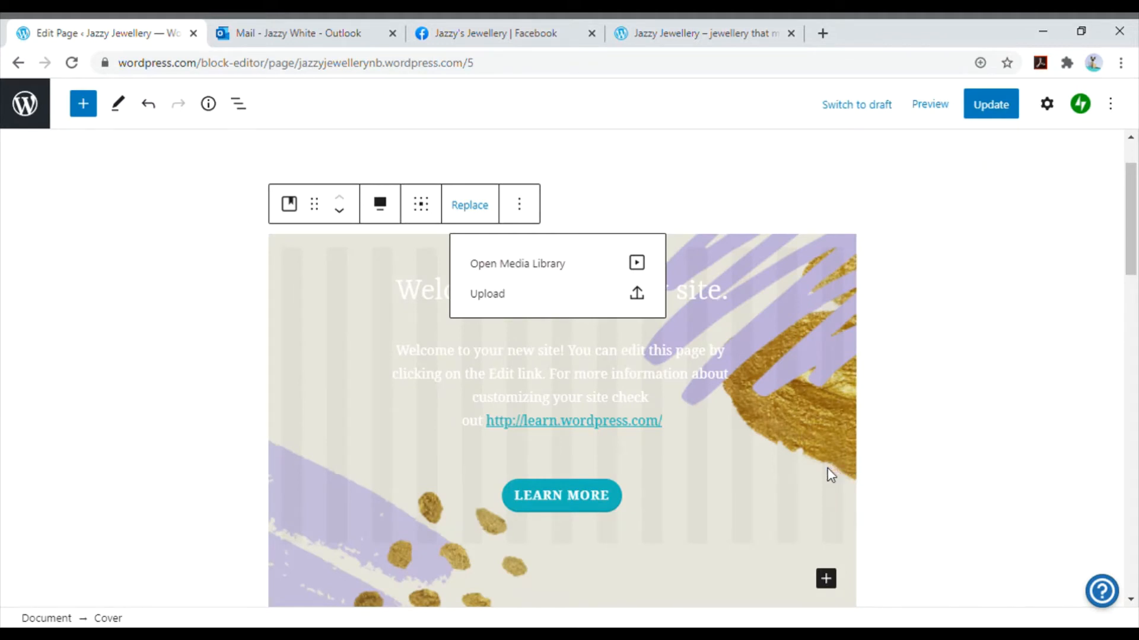
- Give the cover's Learn More button a custom solid purple background color, #680b7b
{"action": "left_click", "coordinate": [619, 504]}
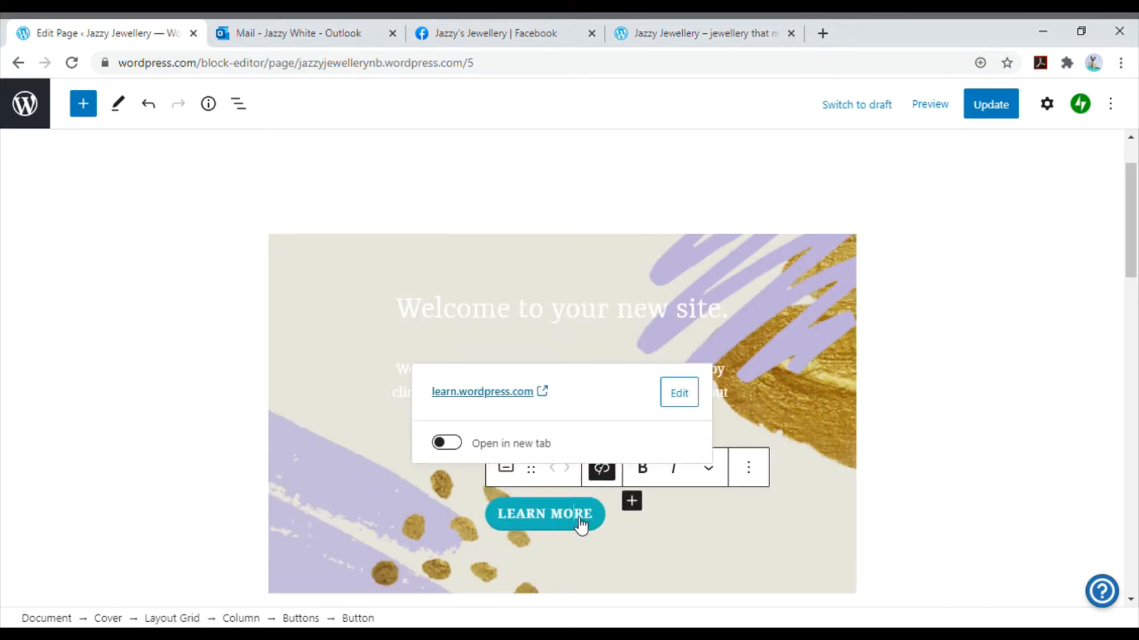
{"action": "left_click", "coordinate": [1050, 104]}
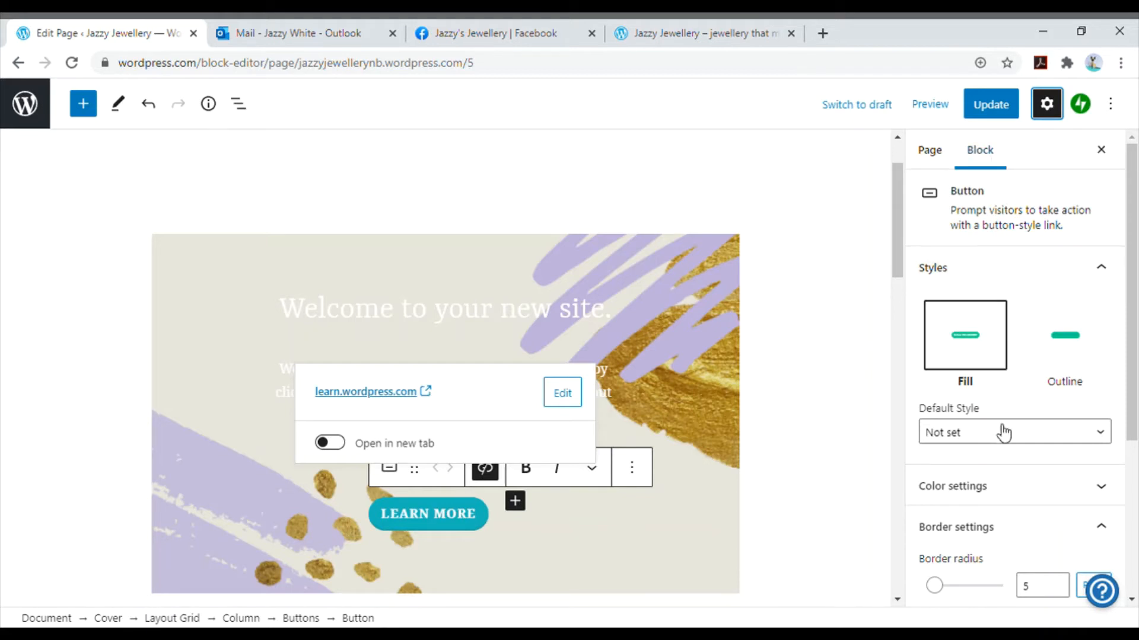
{"action": "left_click", "coordinate": [998, 491]}
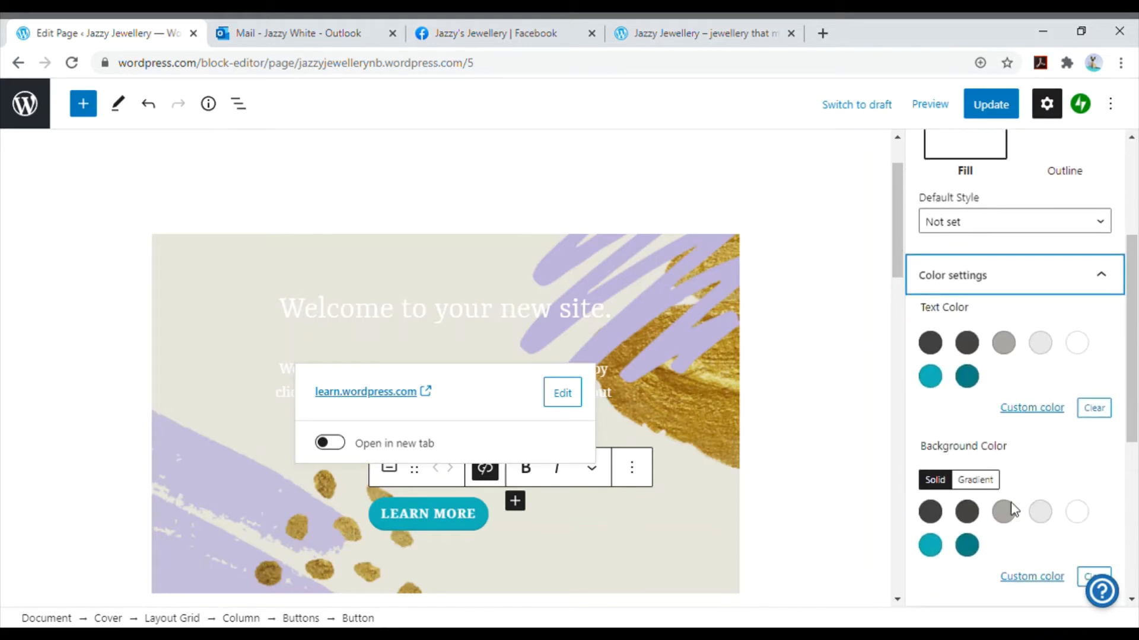
{"action": "left_click", "coordinate": [1034, 578]}
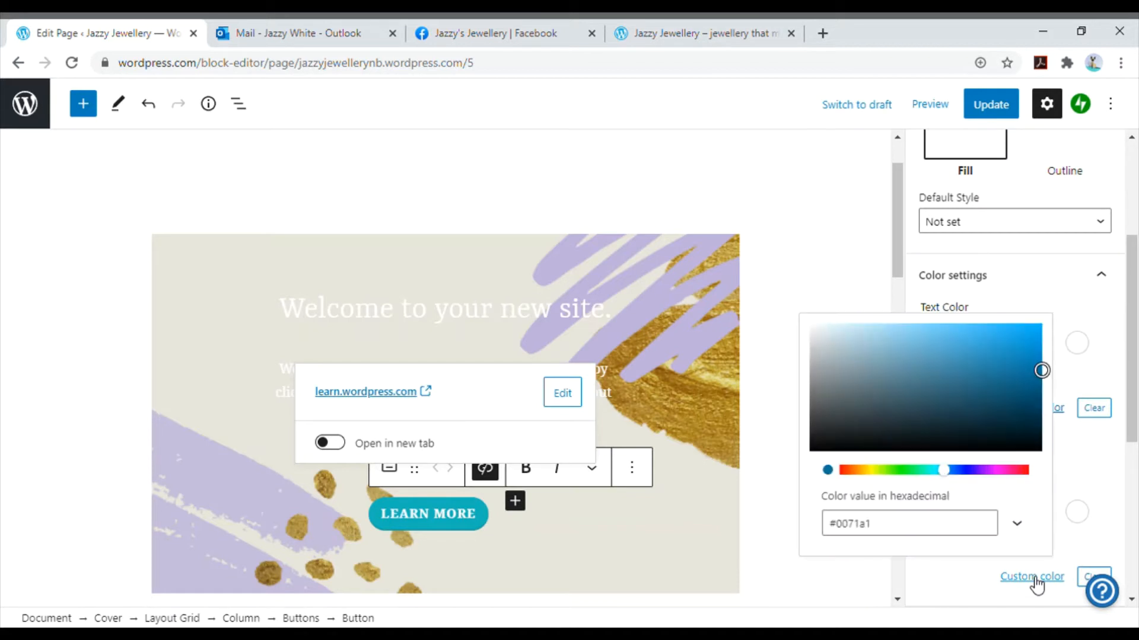
{"action": "left_click", "coordinate": [991, 472]}
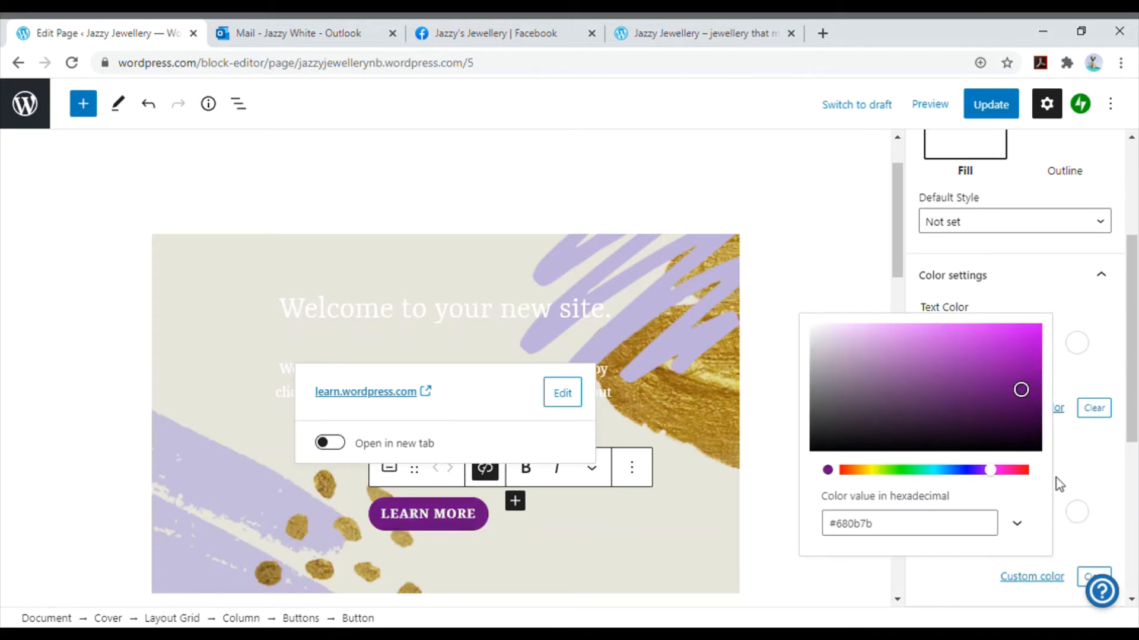
{"action": "left_click", "coordinate": [806, 257]}
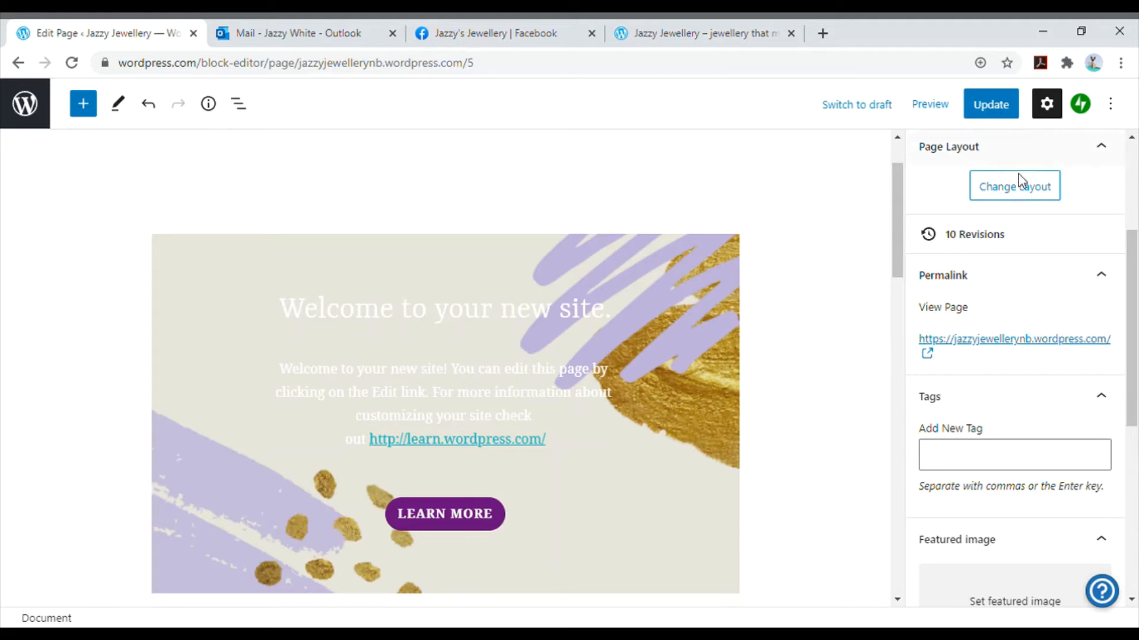
- Replace the Home page's current layout with the Blank layout, overwriting the existing page content
{"action": "scroll", "coordinate": [1031, 210], "scroll_direction": "up", "scroll_amount": 3}
{"action": "left_click", "coordinate": [1027, 355]}
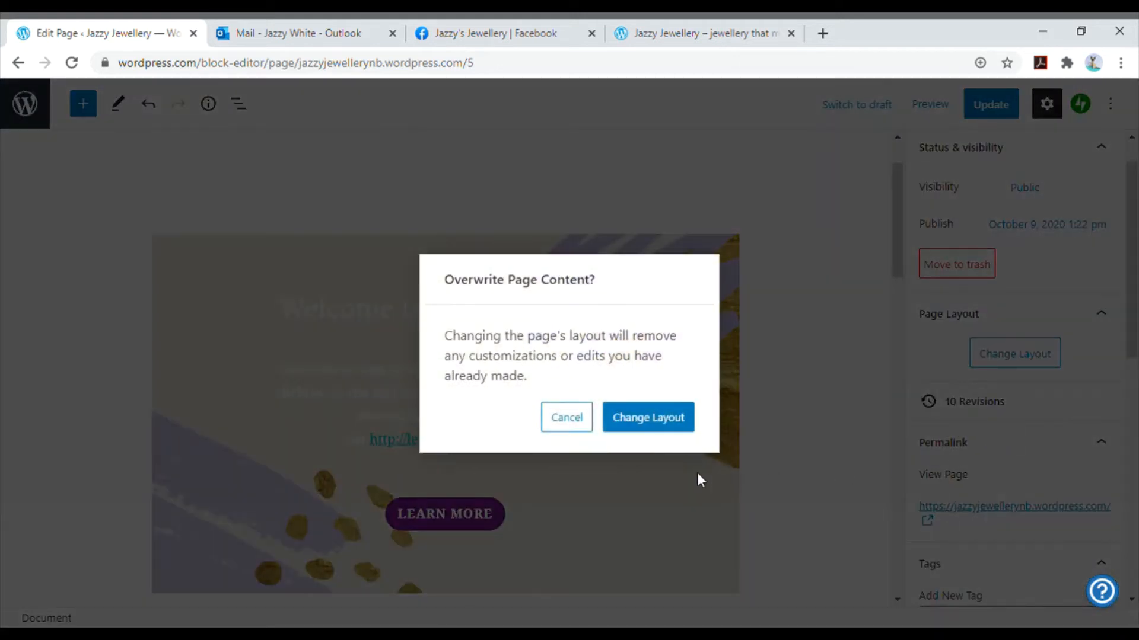
{"action": "left_click", "coordinate": [656, 439]}
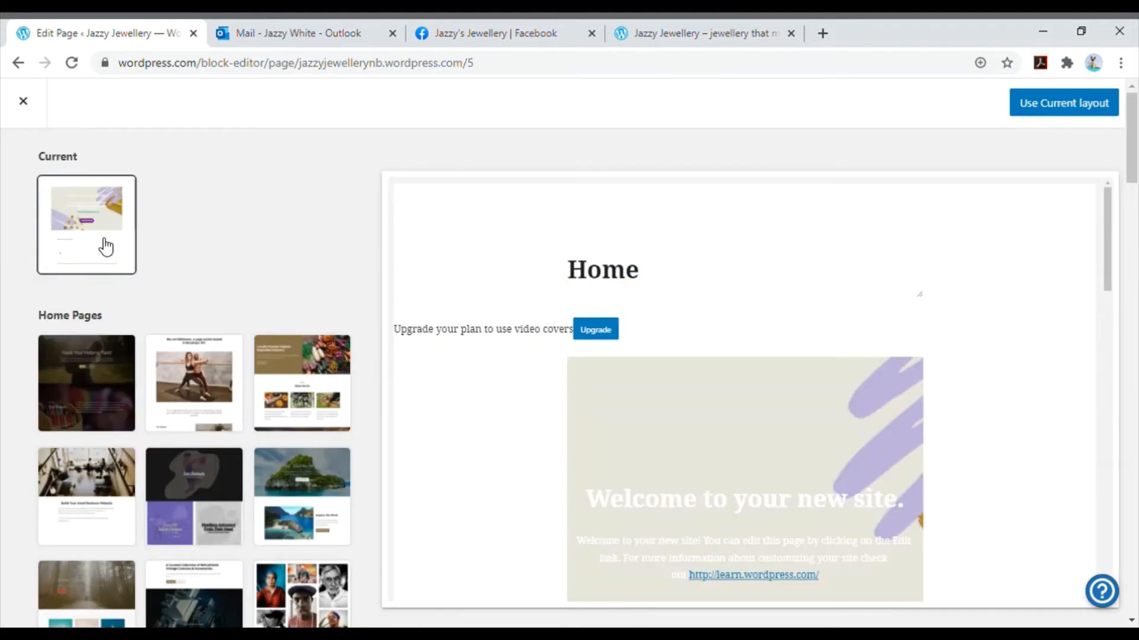
{"action": "scroll", "coordinate": [102, 249], "scroll_direction": "down", "scroll_amount": 3}
{"action": "scroll", "coordinate": [102, 254], "scroll_direction": "down", "scroll_amount": 8}
{"action": "left_click", "coordinate": [93, 297]}
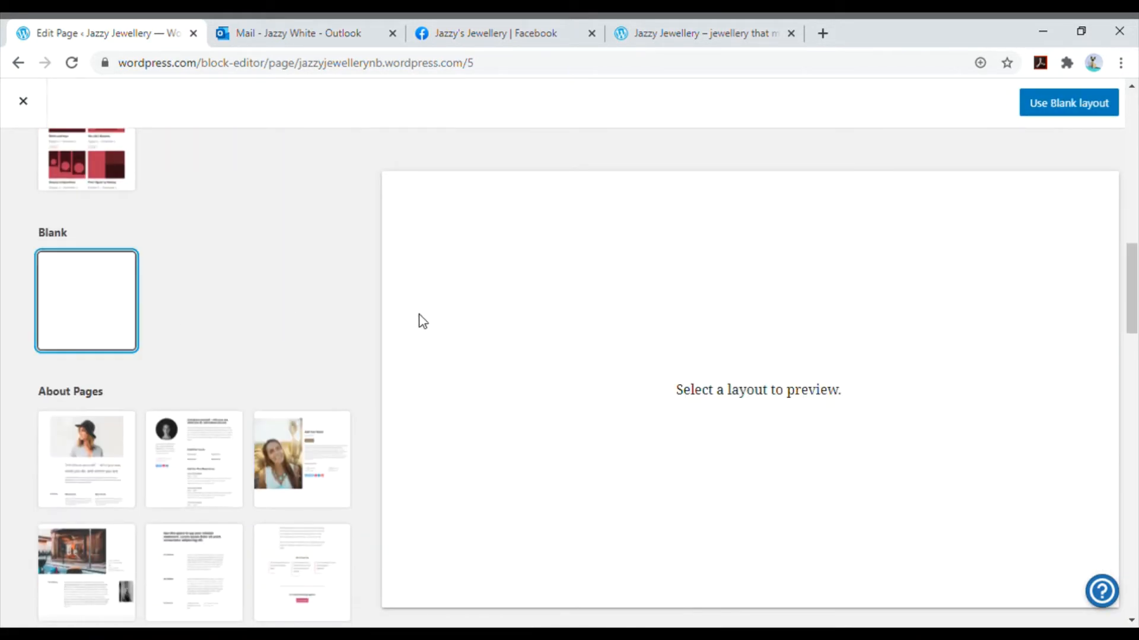
{"action": "left_click", "coordinate": [1044, 105]}
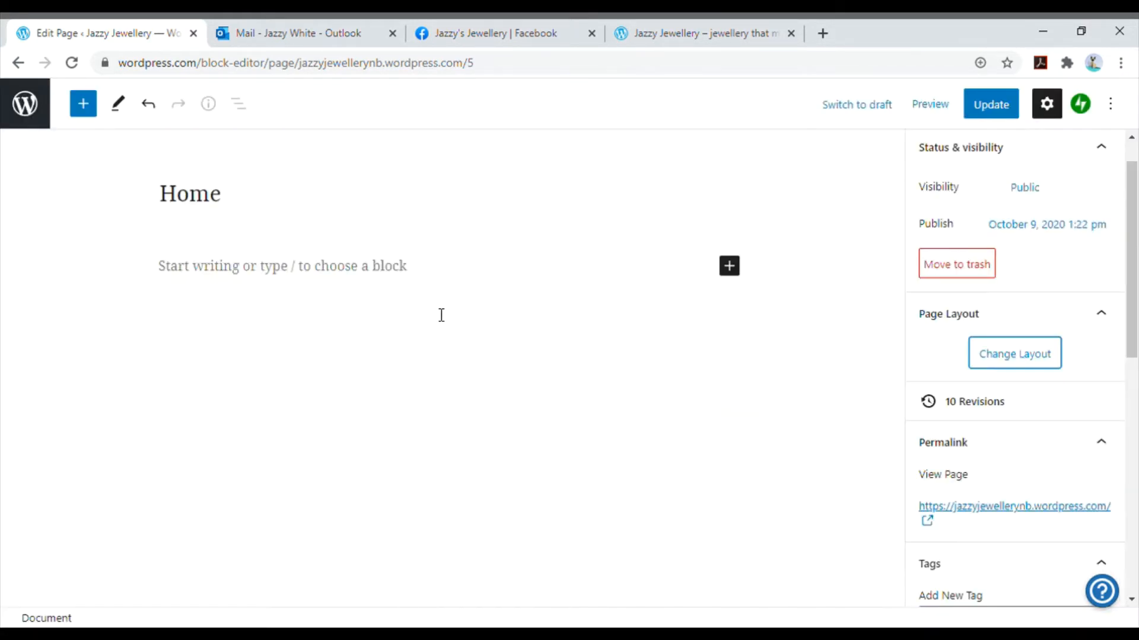
- Browse the block library's Text, Media, Design, Widgets and Embeds categories to see which blocks can be added to the page
{"action": "left_click", "coordinate": [731, 271]}
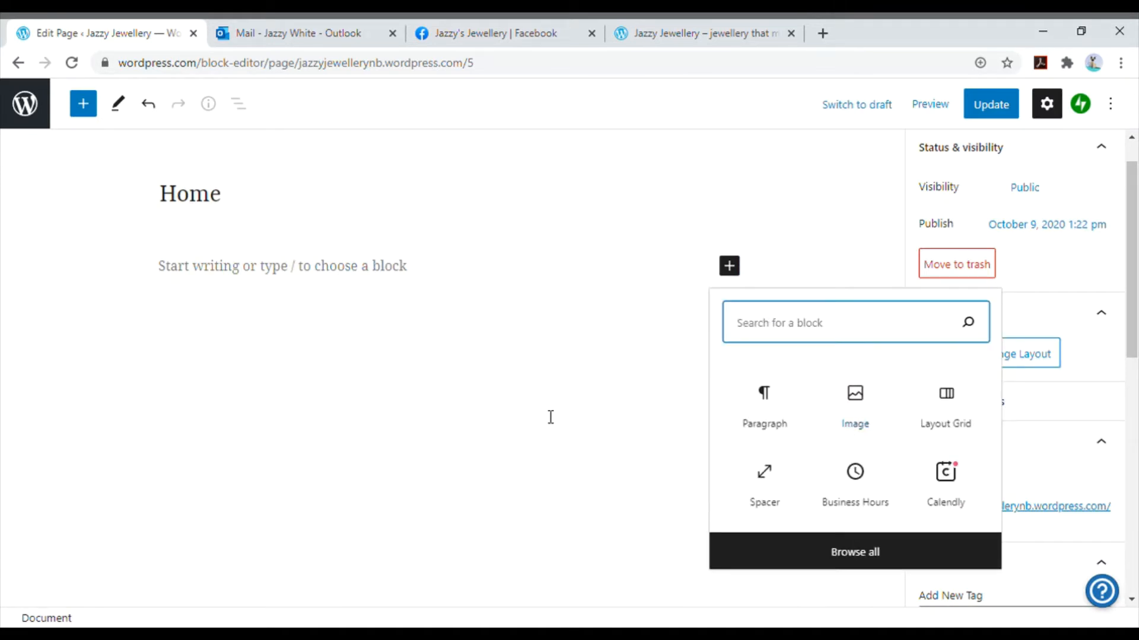
{"action": "left_click", "coordinate": [461, 409]}
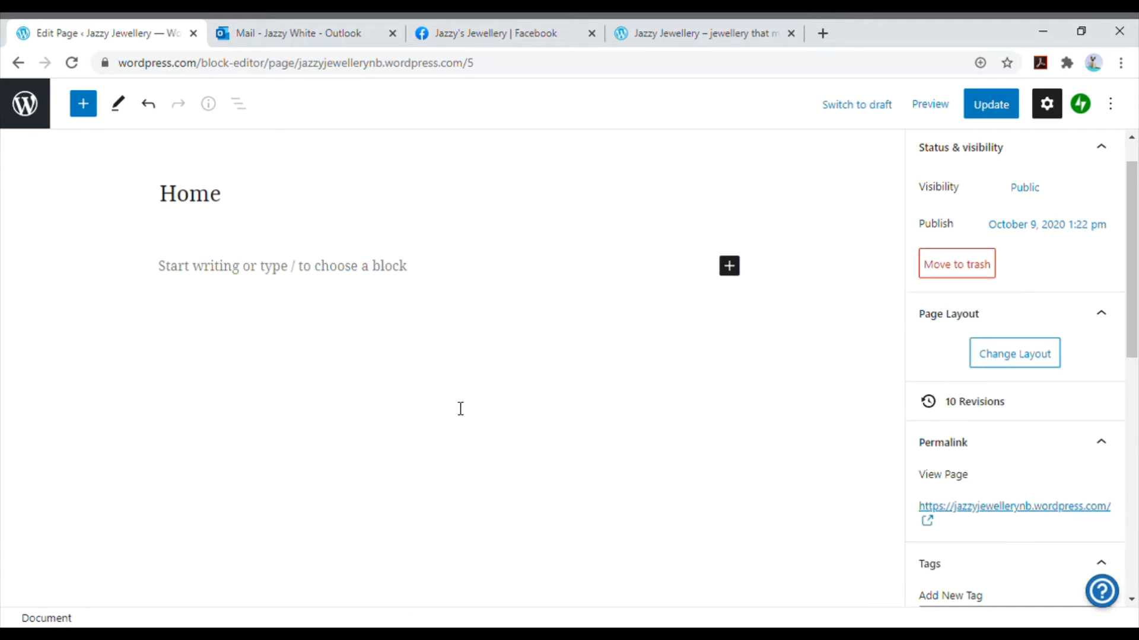
{"action": "left_click", "coordinate": [92, 112]}
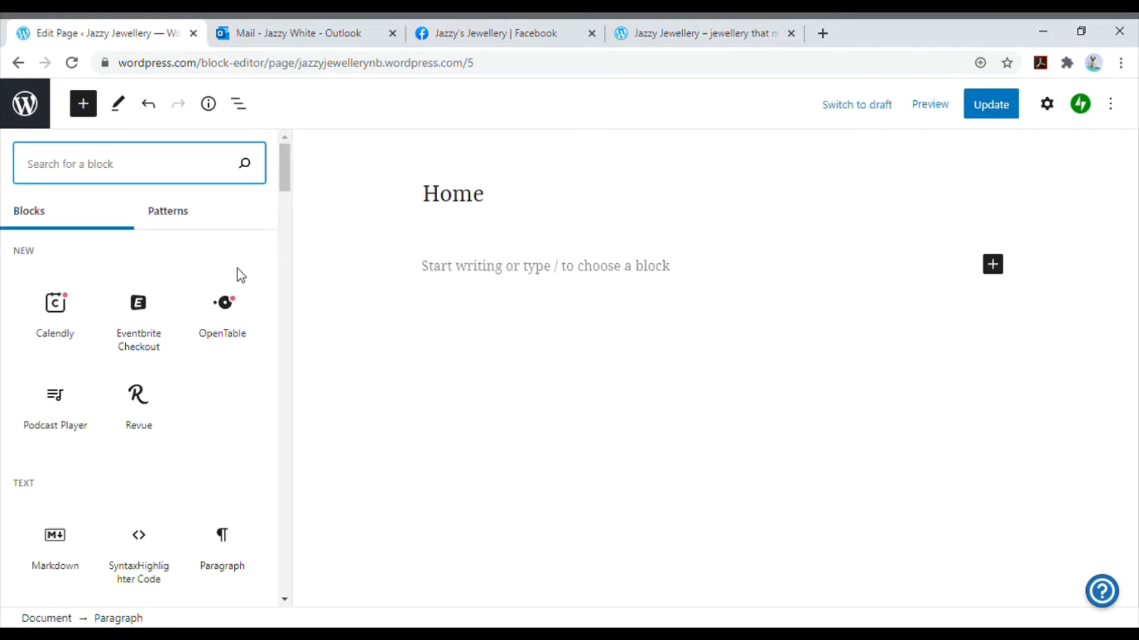
{"action": "scroll", "coordinate": [241, 275], "scroll_direction": "down", "scroll_amount": 4}
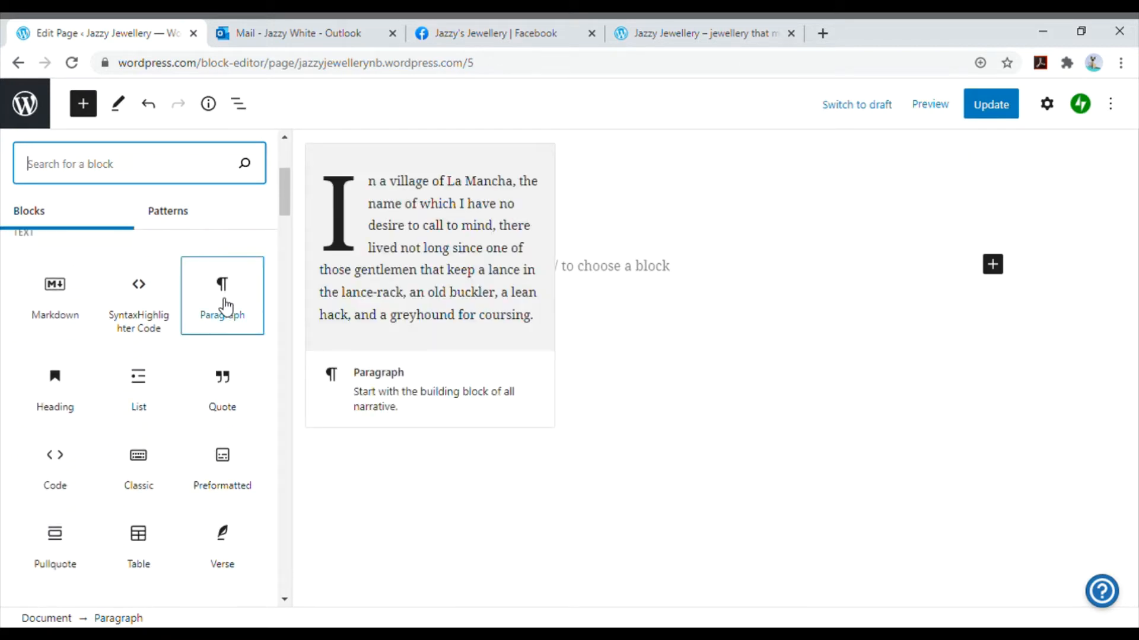
{"action": "scroll", "coordinate": [226, 395], "scroll_direction": "down", "scroll_amount": 5}
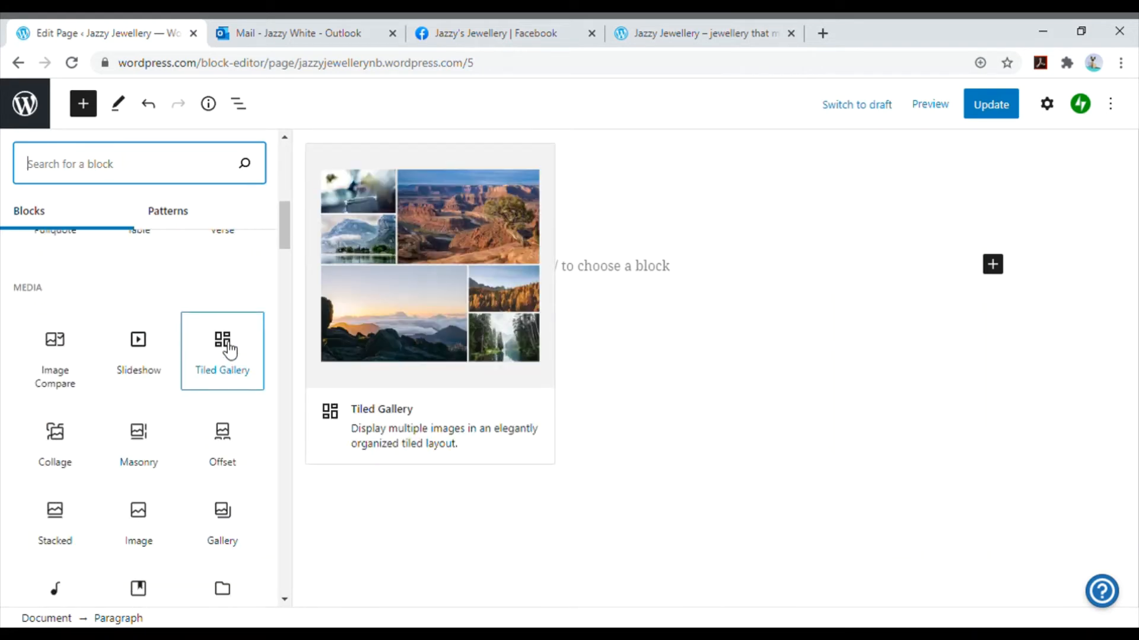
{"action": "scroll", "coordinate": [230, 360], "scroll_direction": "down", "scroll_amount": 8}
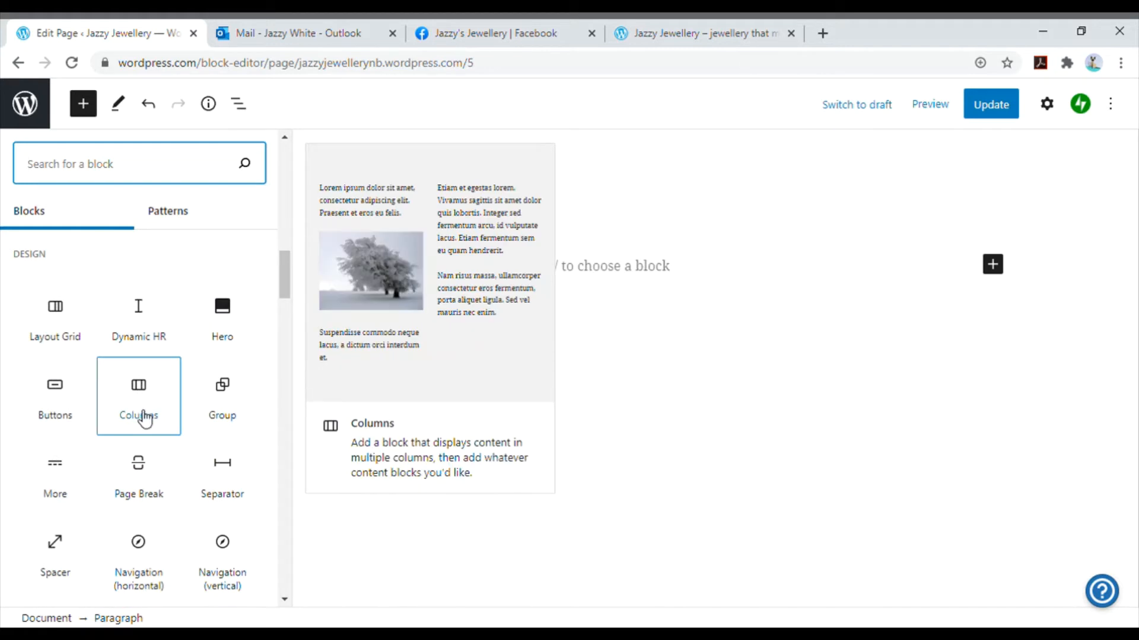
{"action": "scroll", "coordinate": [143, 412], "scroll_direction": "down", "scroll_amount": 2}
{"action": "scroll", "coordinate": [144, 412], "scroll_direction": "down", "scroll_amount": 4}
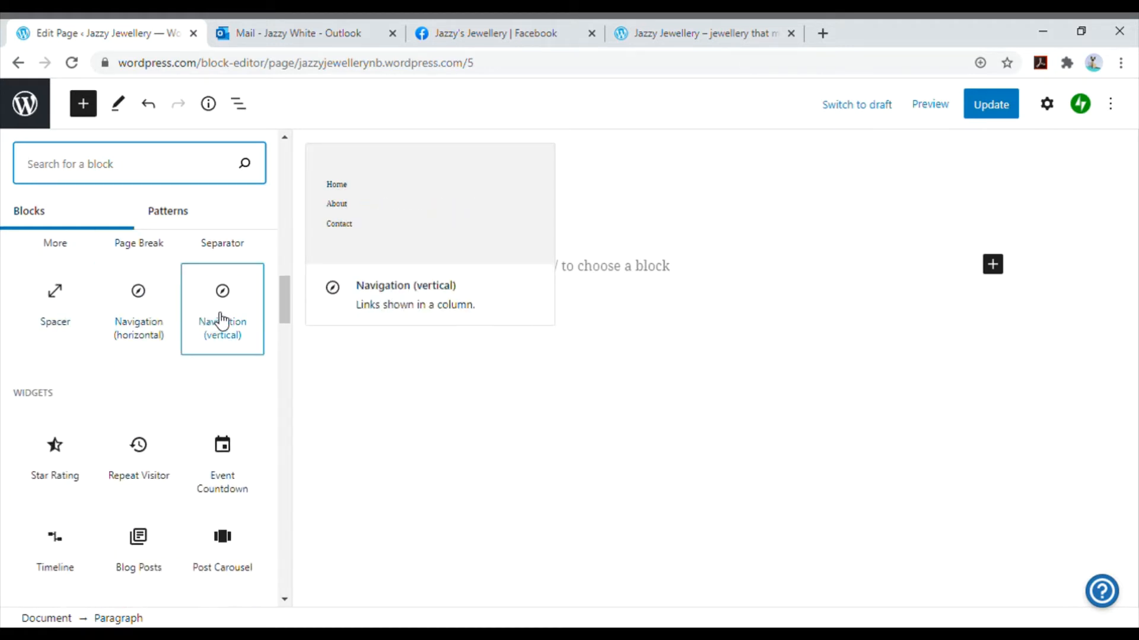
{"action": "scroll", "coordinate": [226, 317], "scroll_direction": "down", "scroll_amount": 4}
{"action": "scroll", "coordinate": [250, 297], "scroll_direction": "down", "scroll_amount": 10}
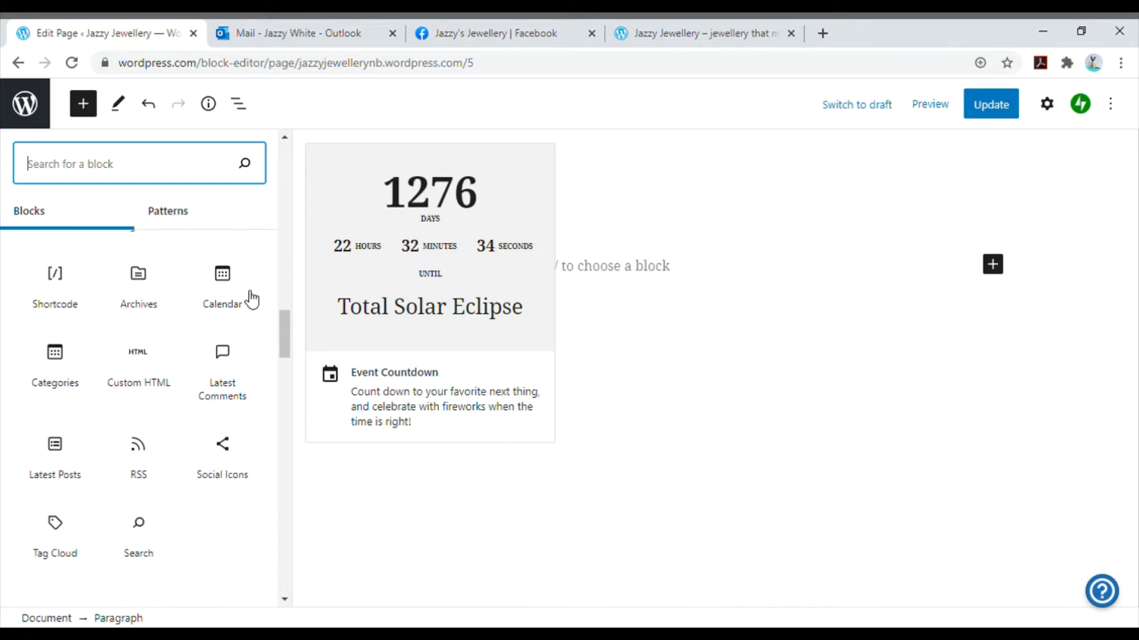
{"action": "scroll", "coordinate": [247, 296], "scroll_direction": "down", "scroll_amount": 4}
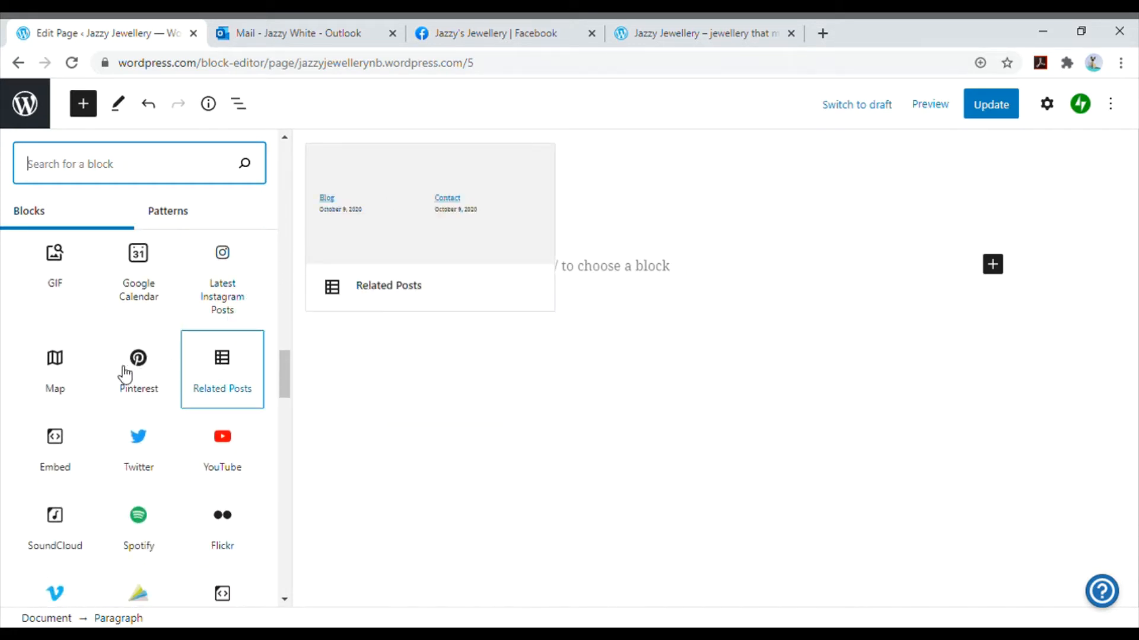
{"action": "scroll", "coordinate": [172, 463], "scroll_direction": "down", "scroll_amount": 5}
{"action": "scroll", "coordinate": [183, 463], "scroll_direction": "down", "scroll_amount": 9}
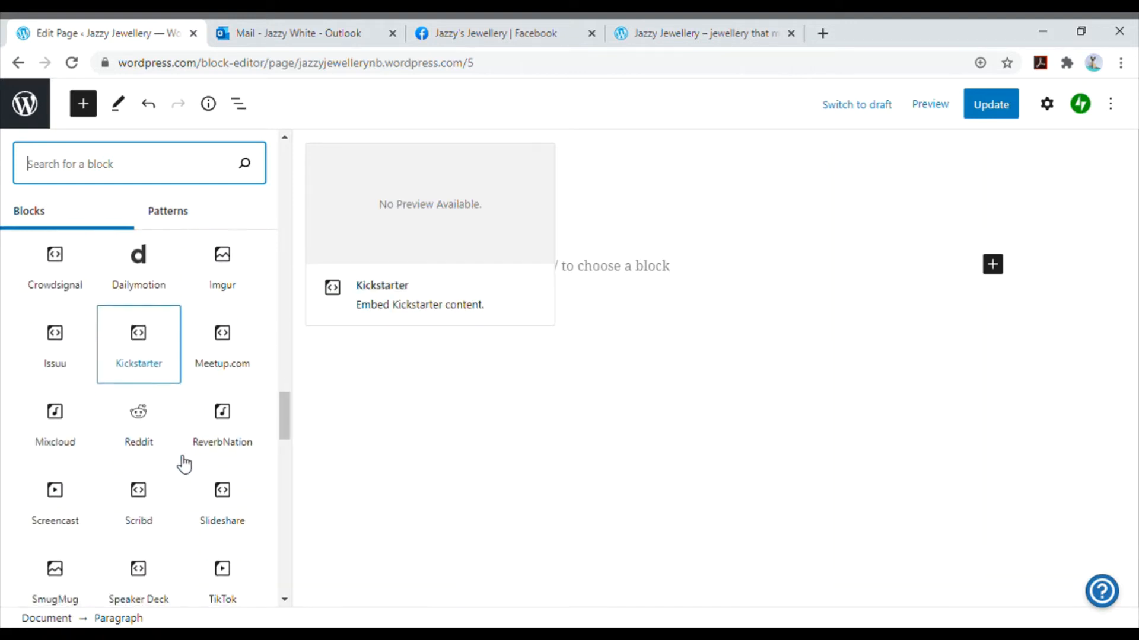
{"action": "scroll", "coordinate": [193, 325], "scroll_direction": "up", "scroll_amount": 15}
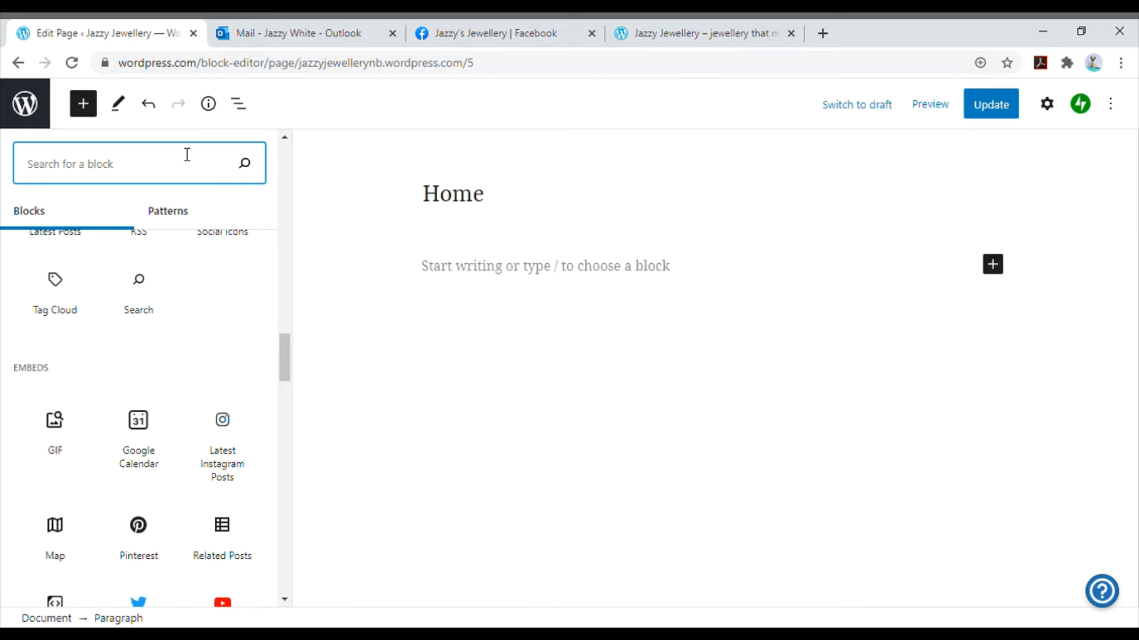
- Find the Image block and add it to the Home page with the purple and gold brush-stroke picture from the Media Library
{"action": "type", "text": "image"}
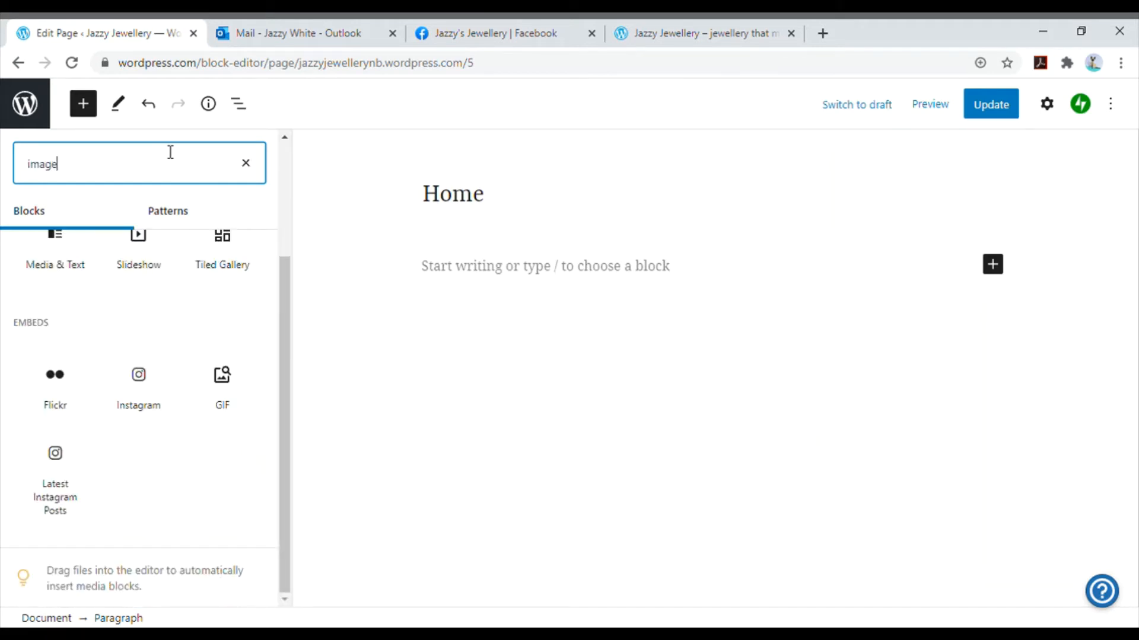
{"action": "scroll", "coordinate": [191, 315], "scroll_direction": "up", "scroll_amount": 3}
{"action": "left_click", "coordinate": [53, 327]}
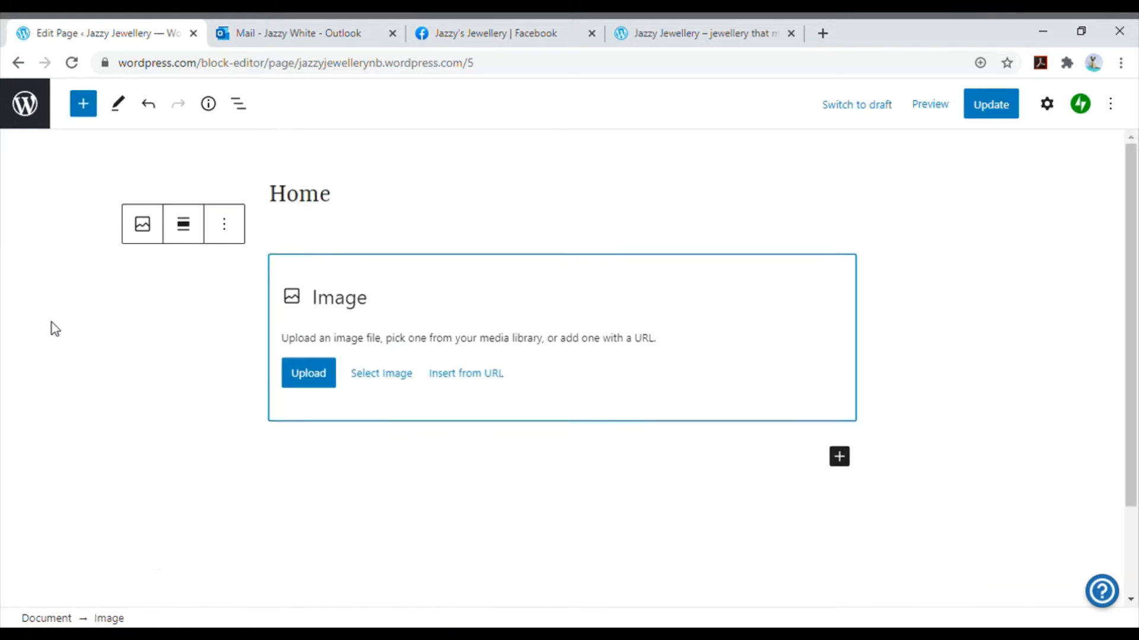
{"action": "left_click", "coordinate": [381, 382]}
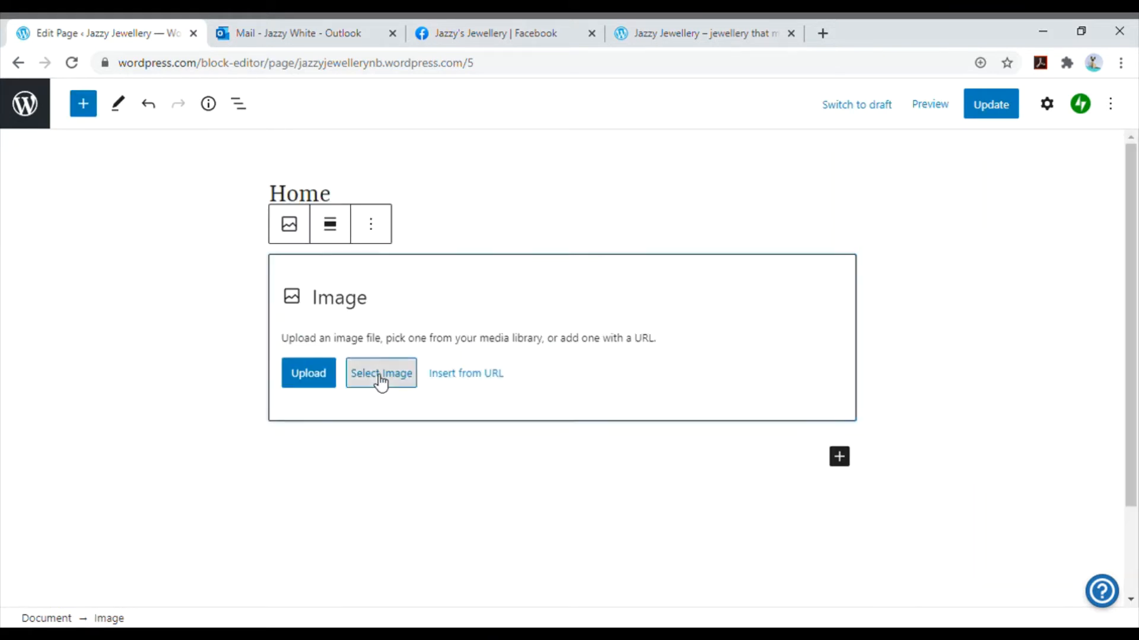
{"action": "left_click", "coordinate": [410, 432]}
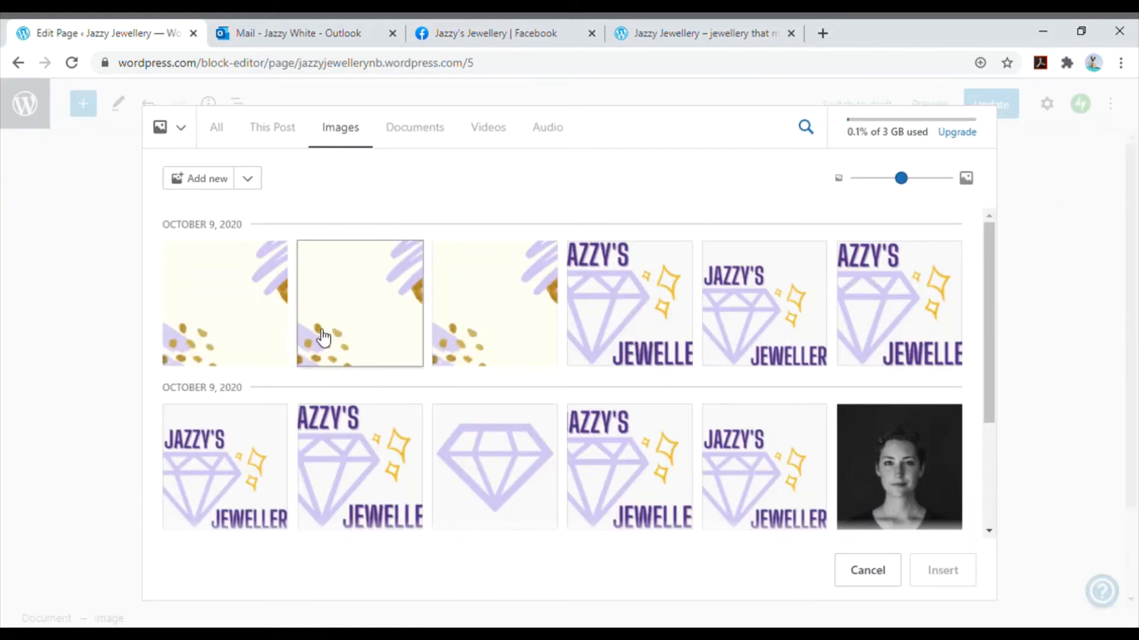
{"action": "left_click", "coordinate": [265, 337]}
{"action": "left_click", "coordinate": [957, 574]}
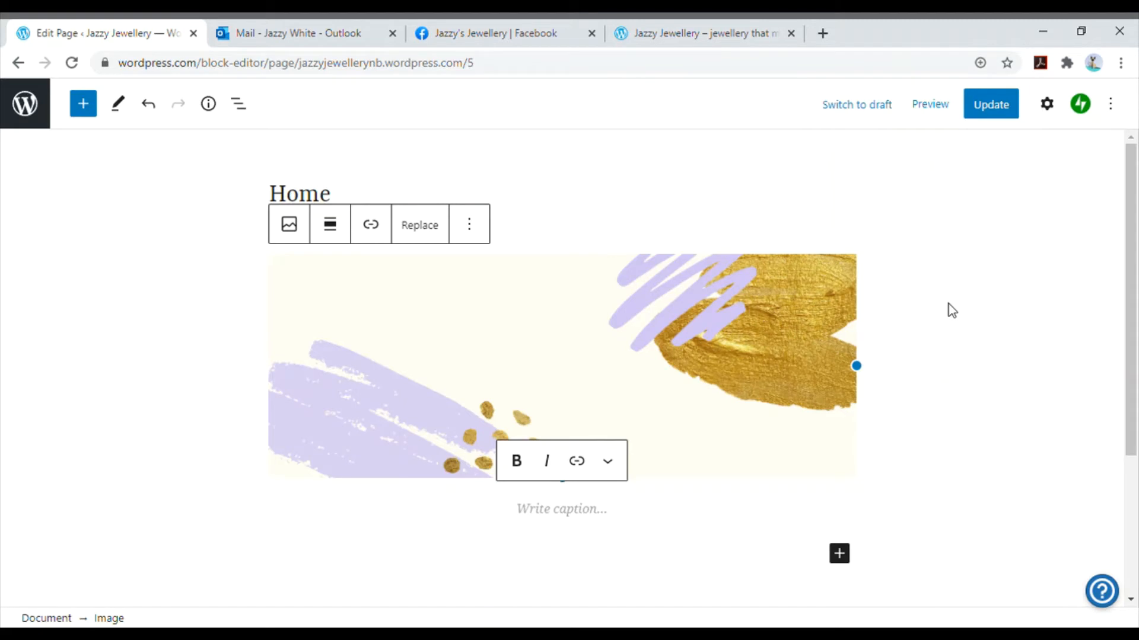
- Update the Home page, check how the image looks on the live site, and return to the editor
{"action": "left_click", "coordinate": [989, 105]}
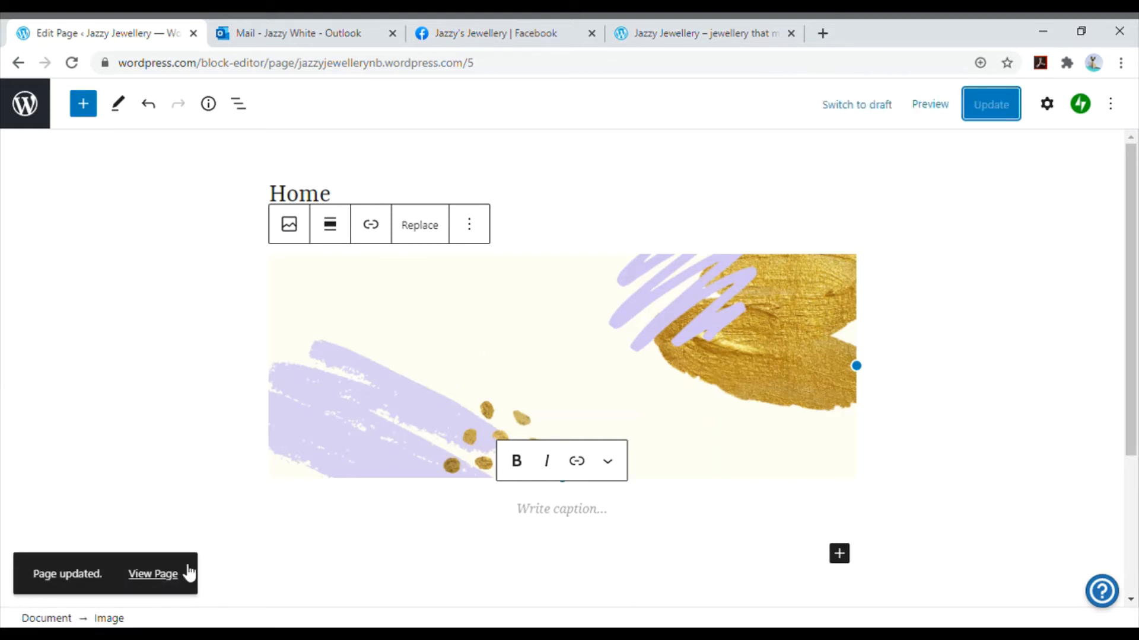
{"action": "left_click", "coordinate": [161, 576]}
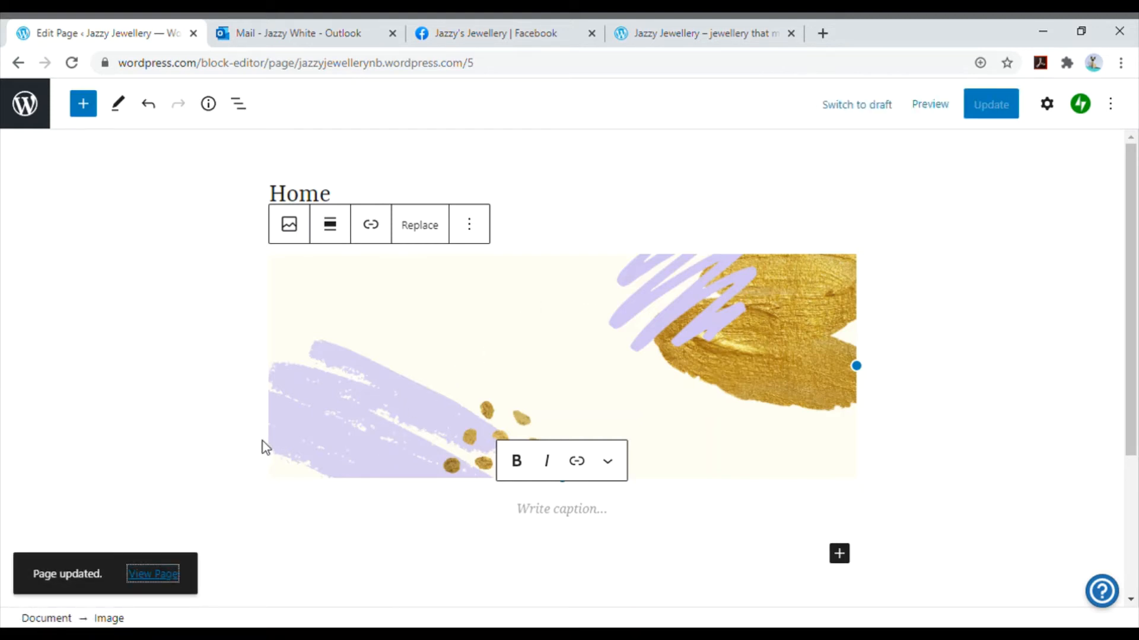
{"action": "left_click", "coordinate": [307, 28]}
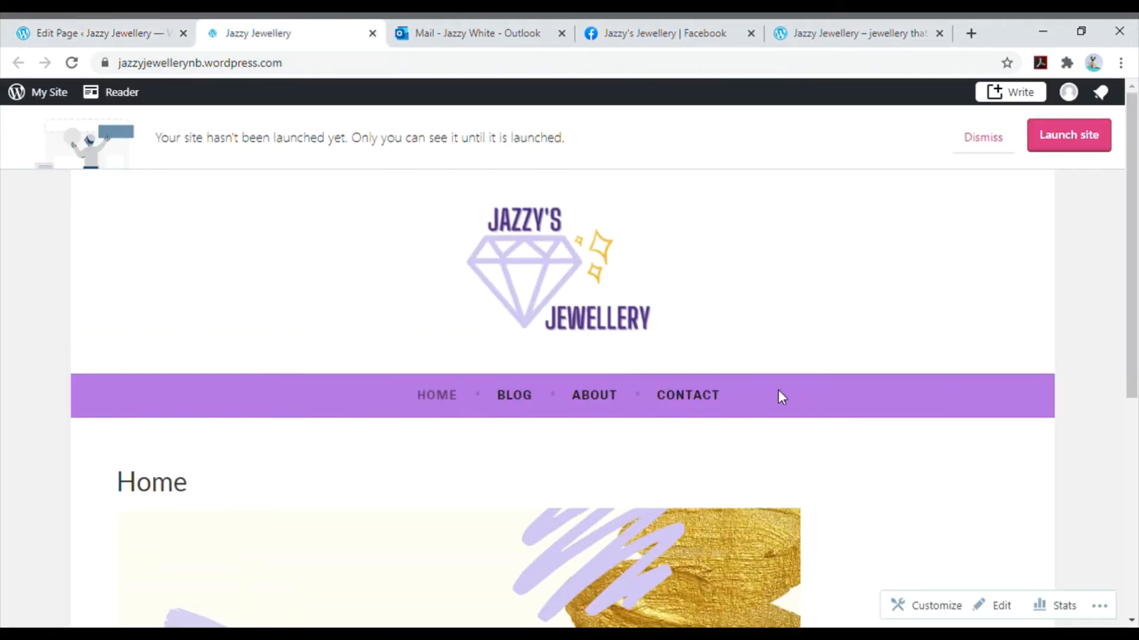
{"action": "scroll", "coordinate": [863, 414], "scroll_direction": "down", "scroll_amount": 3}
{"action": "scroll", "coordinate": [867, 417], "scroll_direction": "down", "scroll_amount": 2}
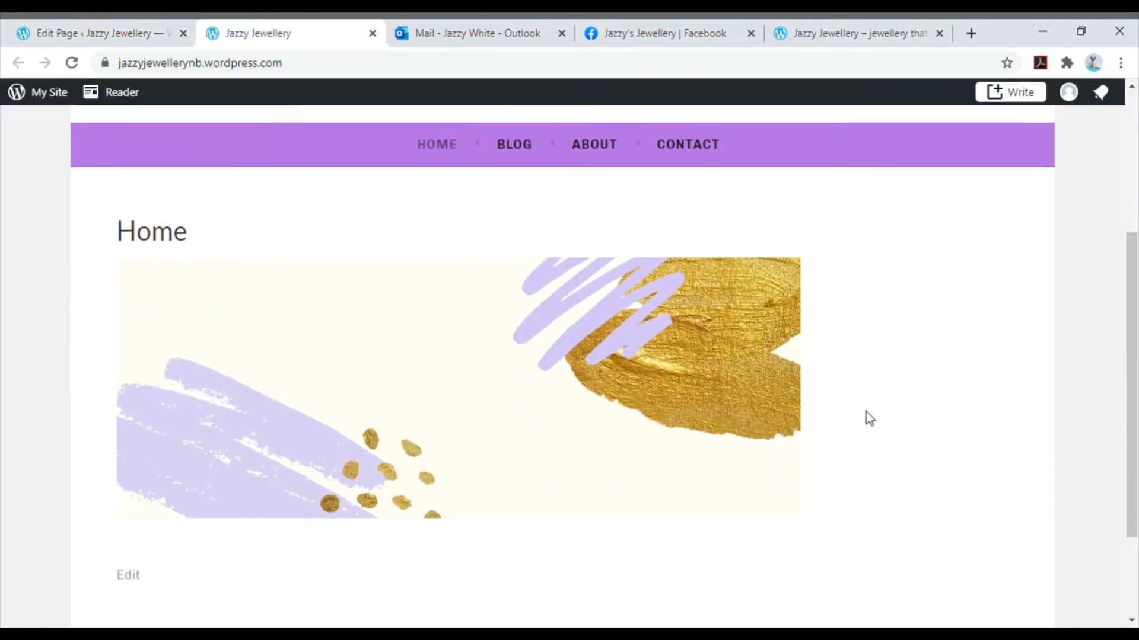
{"action": "scroll", "coordinate": [870, 415], "scroll_direction": "up", "scroll_amount": 4}
{"action": "scroll", "coordinate": [869, 415], "scroll_direction": "down", "scroll_amount": 5}
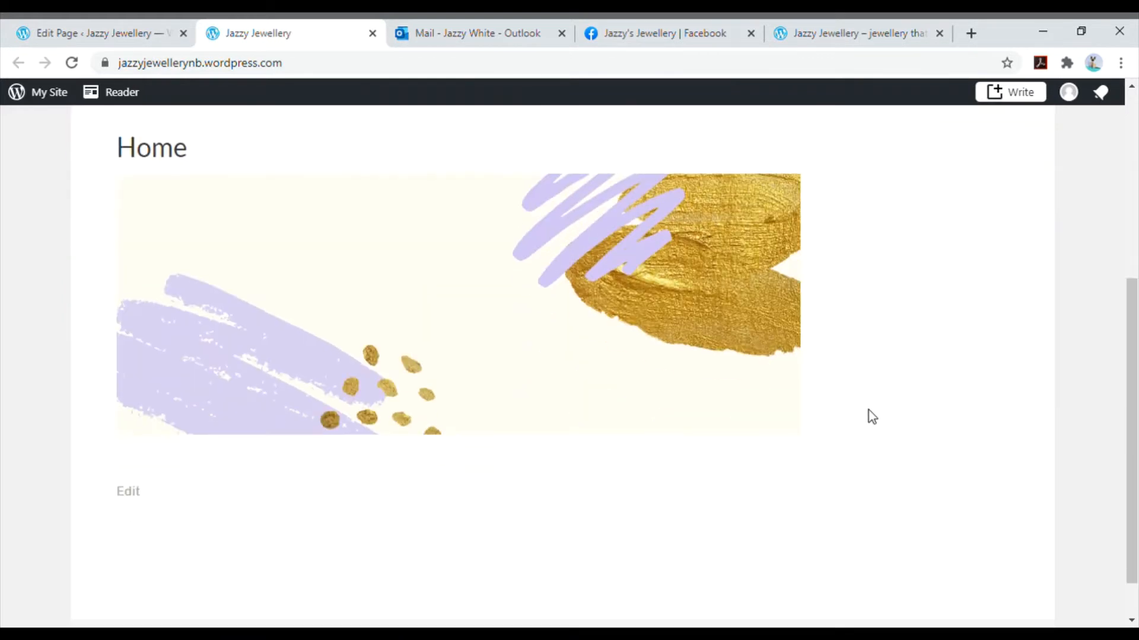
{"action": "scroll", "coordinate": [869, 410], "scroll_direction": "up", "scroll_amount": 7}
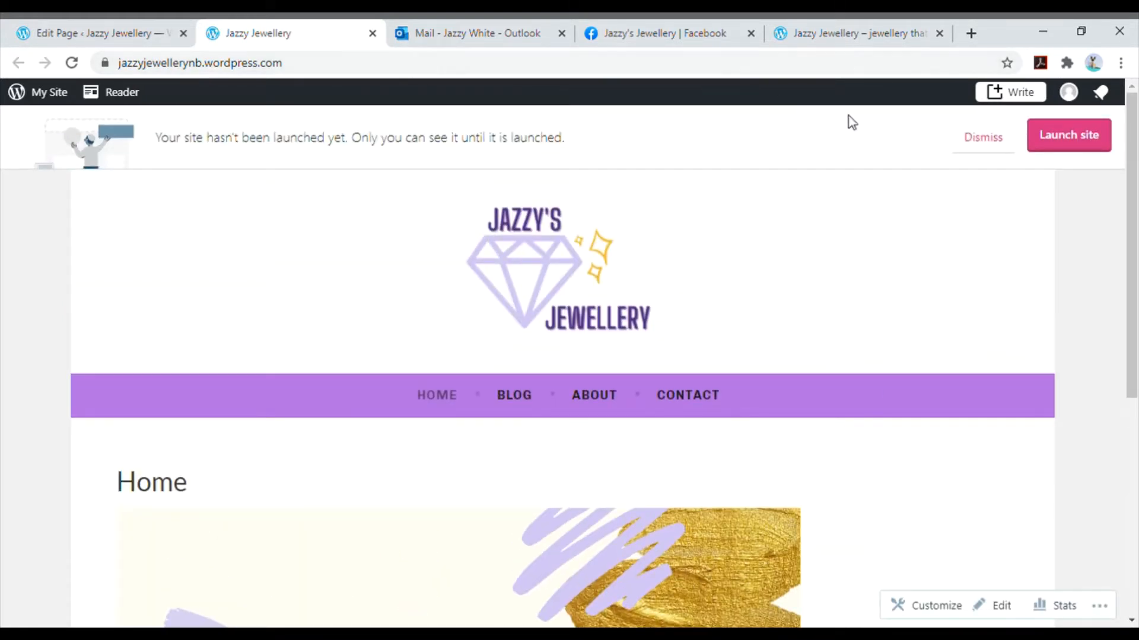
{"action": "key", "text": "ctrl+w"}
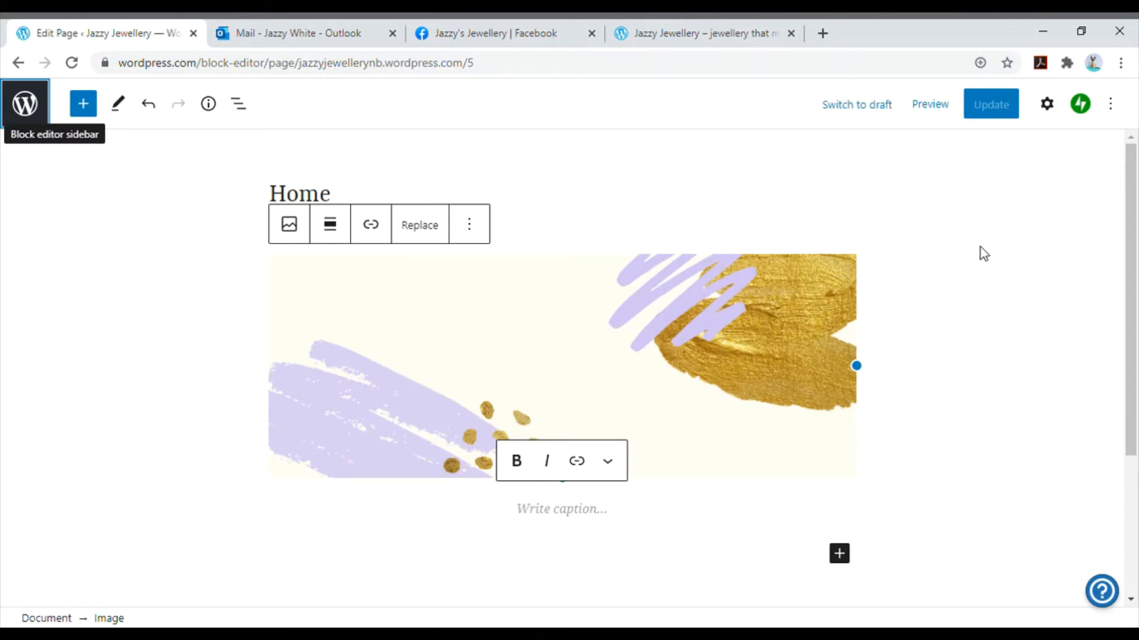
- Go to the site's list of published pages and move the About page to the trash
{"action": "left_click", "coordinate": [33, 113]}
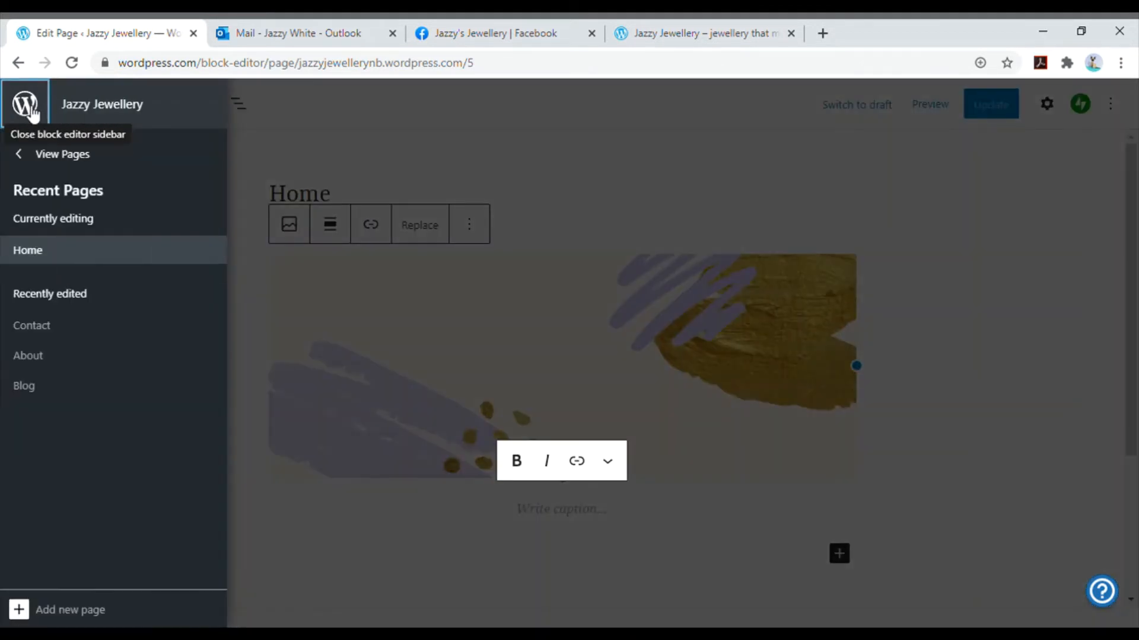
{"action": "left_click", "coordinate": [56, 159]}
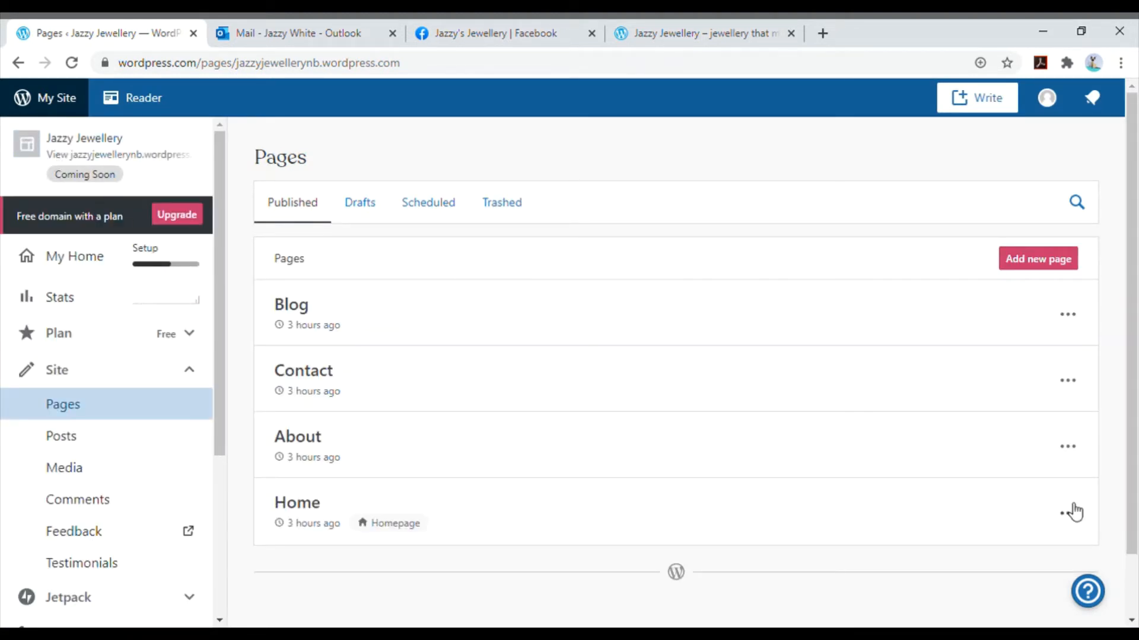
{"action": "left_click", "coordinate": [1072, 449]}
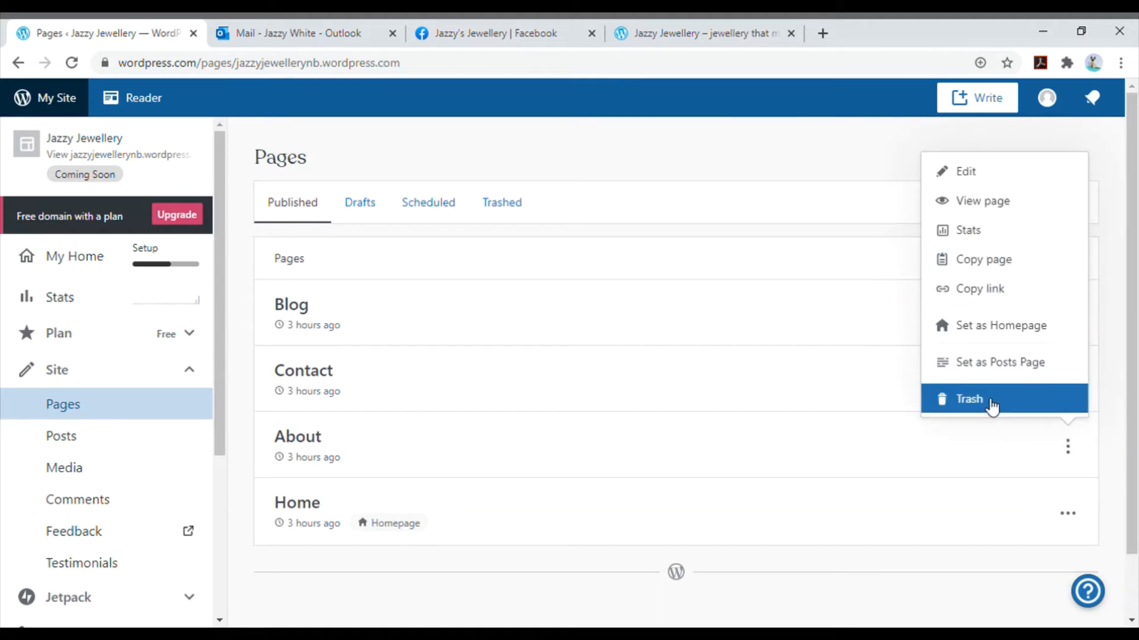
{"action": "left_click", "coordinate": [991, 407]}
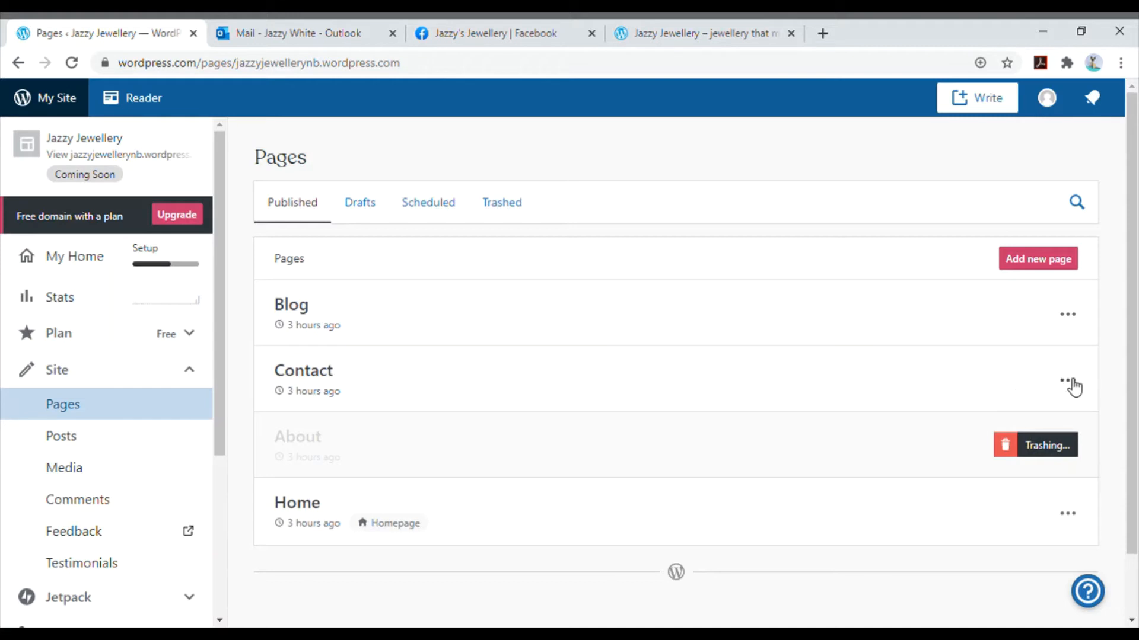
- Open the Blog page for editing, change its title to News, and show its page settings
{"action": "left_click", "coordinate": [1078, 320]}
{"action": "left_click", "coordinate": [1014, 360]}
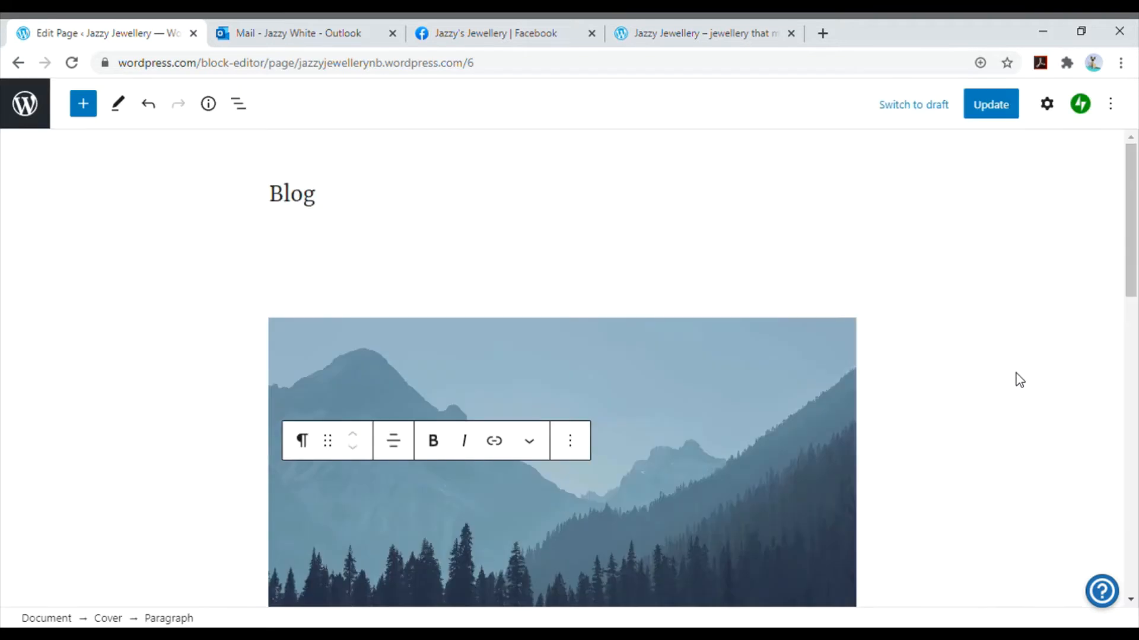
{"action": "left_click", "coordinate": [333, 196]}
{"action": "double_click", "coordinate": [332, 196]}
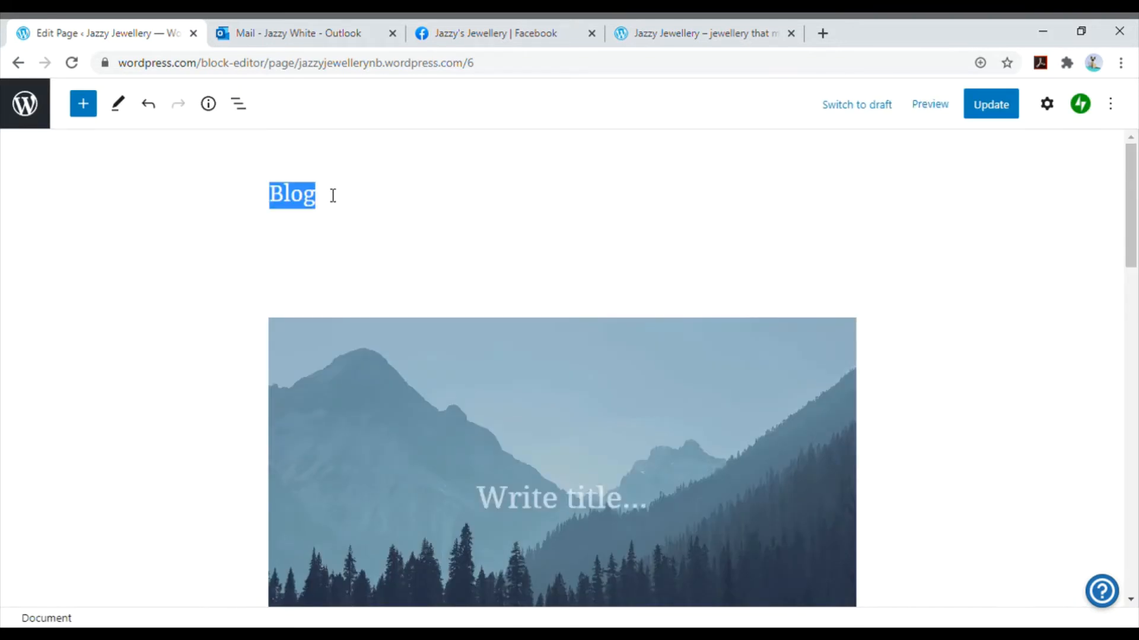
{"action": "type", "text": "News"}
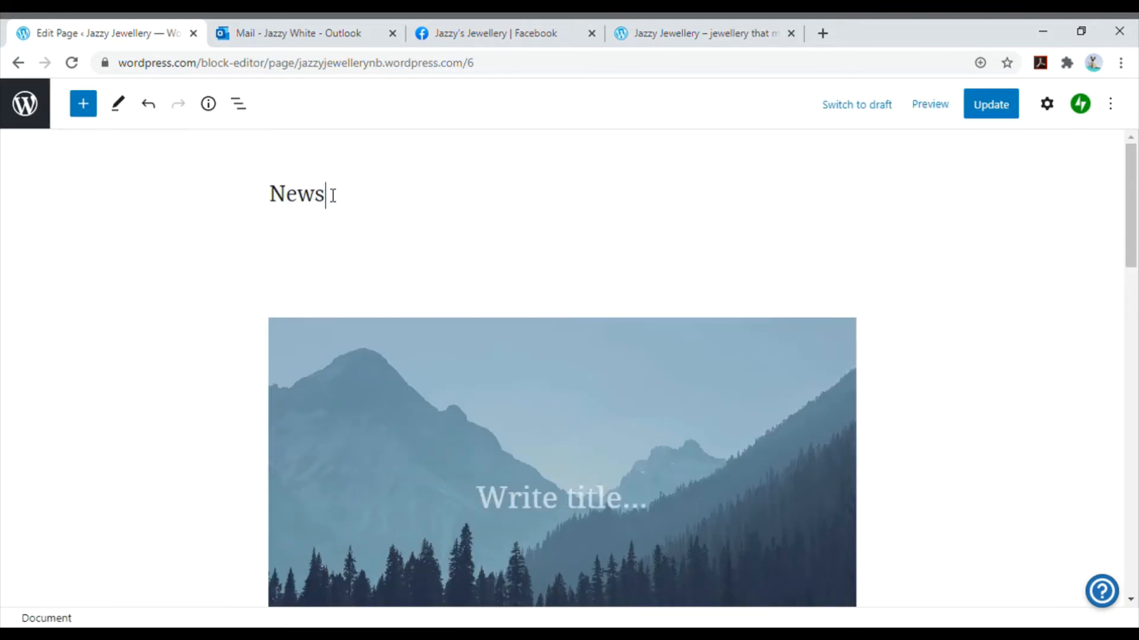
{"action": "left_click", "coordinate": [1052, 105]}
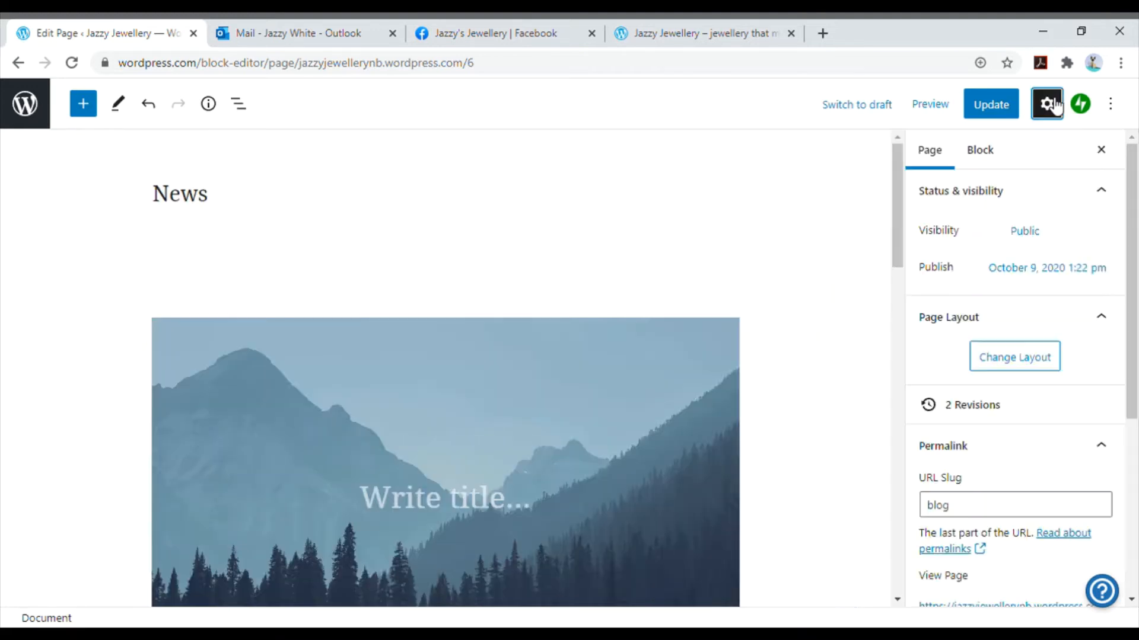
- Change the page's URL slug to news and update the page
{"action": "scroll", "coordinate": [1030, 305], "scroll_direction": "down", "scroll_amount": 2}
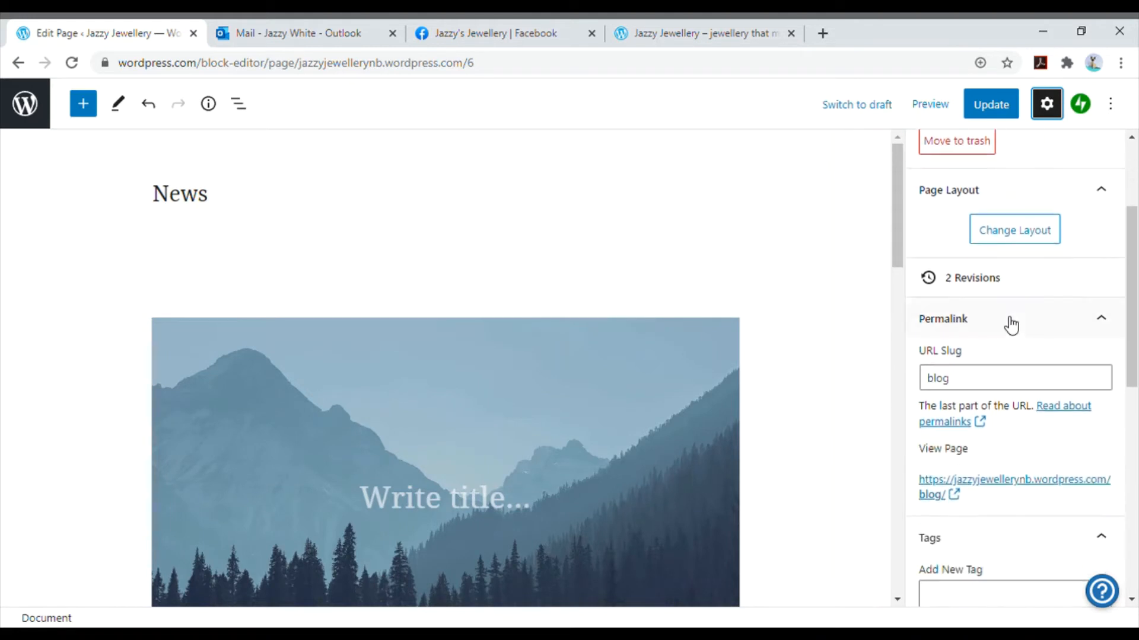
{"action": "left_click", "coordinate": [970, 382]}
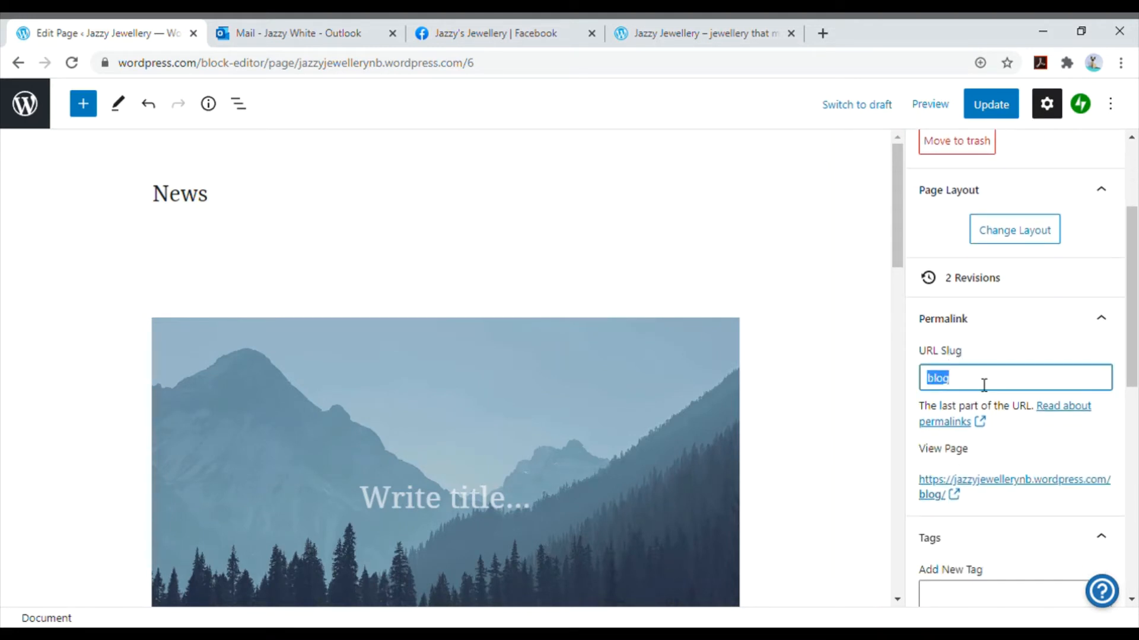
{"action": "type", "text": "news"}
{"action": "left_click", "coordinate": [1004, 102]}
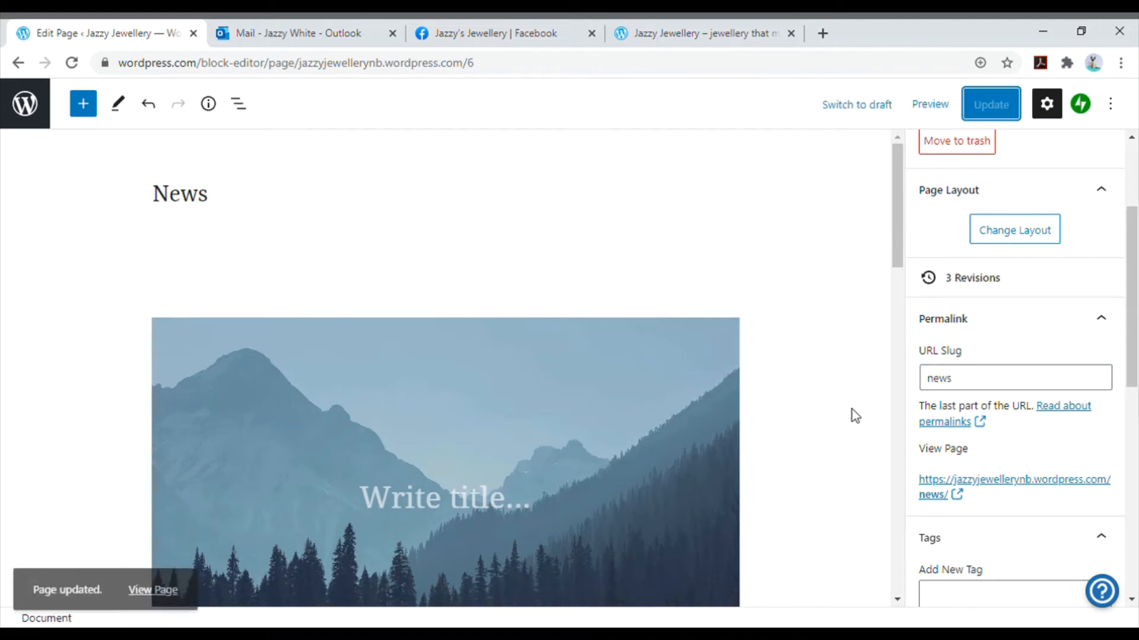
- Delete the mountain cover image and the Blog Posts block with the example posts from the News page
{"action": "left_click", "coordinate": [717, 425]}
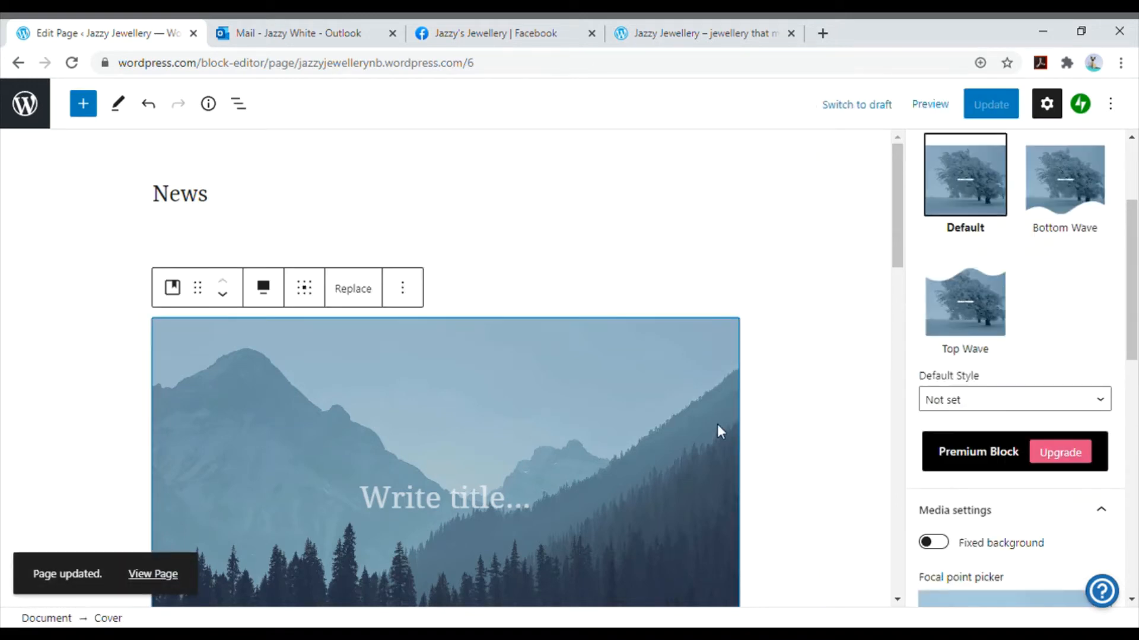
{"action": "key", "text": "Delete"}
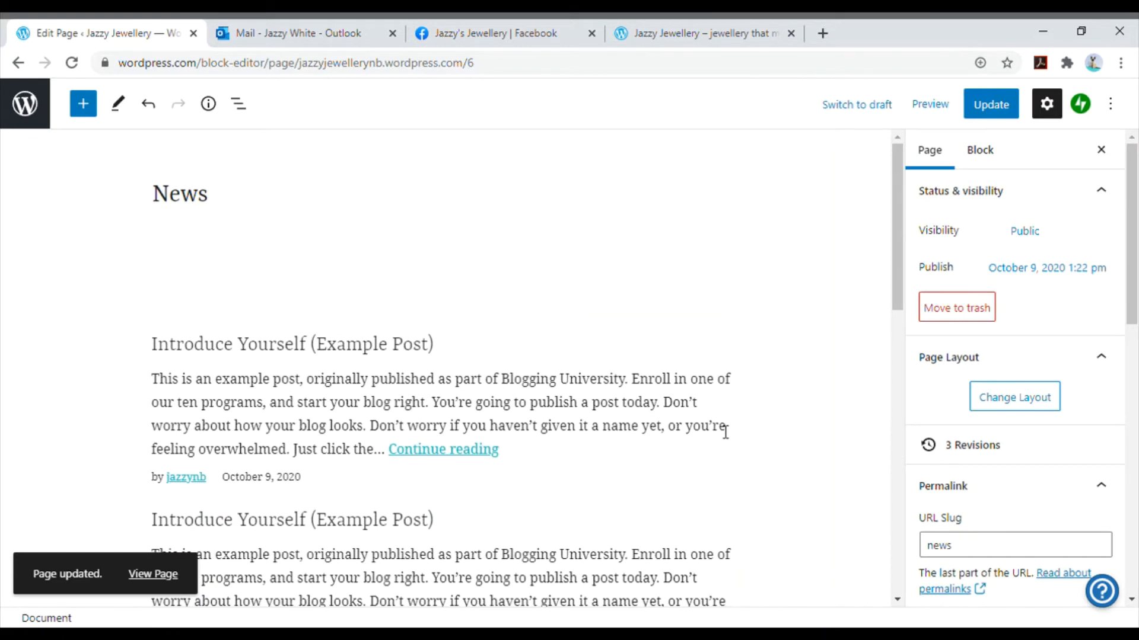
{"action": "left_click", "coordinate": [712, 402]}
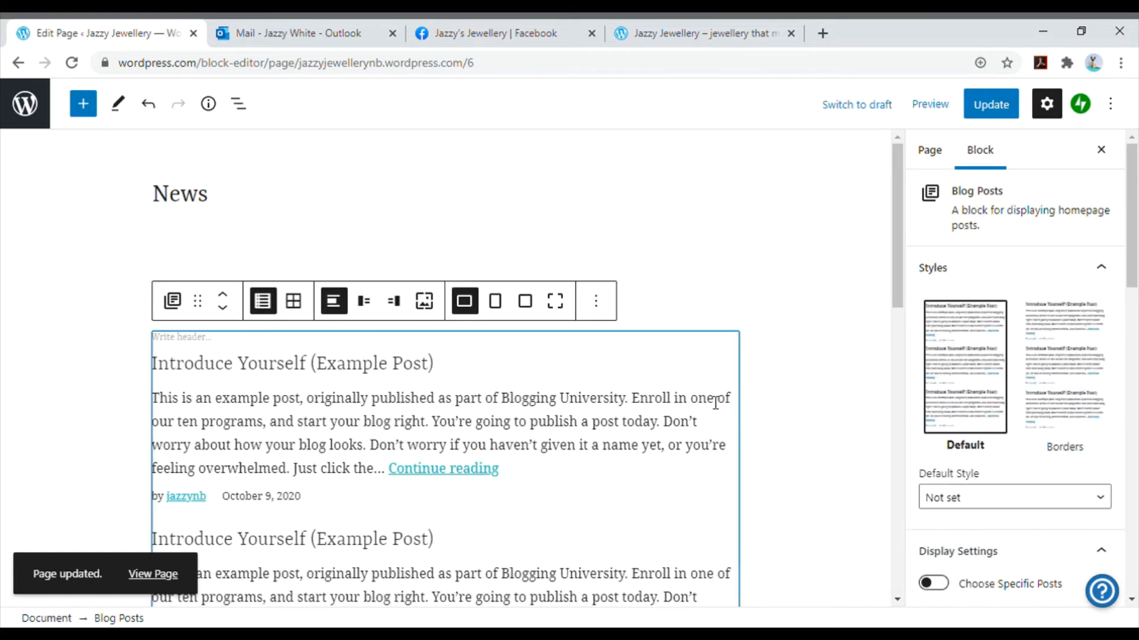
{"action": "key", "text": "Delete"}
{"action": "left_click", "coordinate": [675, 426]}
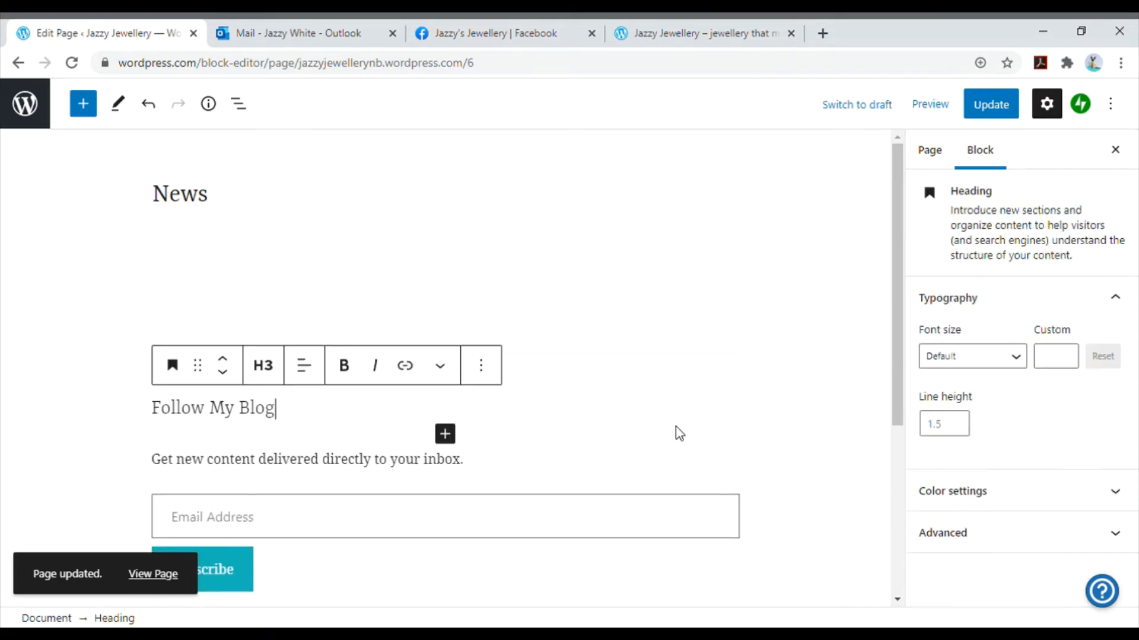
{"action": "left_click", "coordinate": [823, 393]}
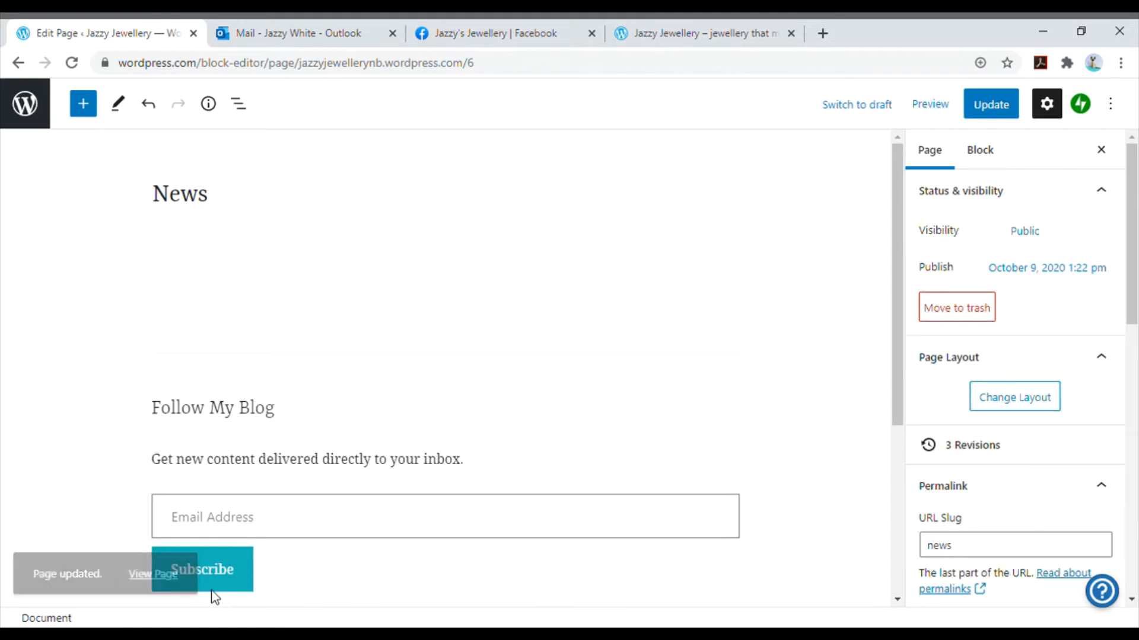
- Try custom purple, white and dark teal colours for the Subscribe button's text and background
{"action": "left_click", "coordinate": [233, 584]}
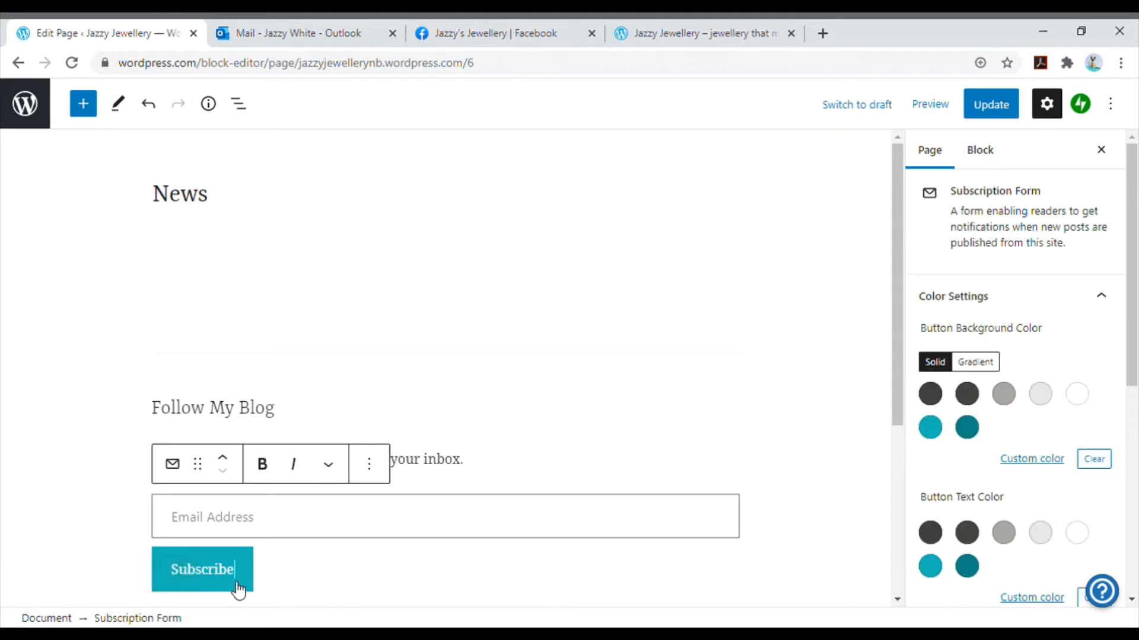
{"action": "left_click", "coordinate": [1023, 599]}
{"action": "left_click", "coordinate": [1002, 492]}
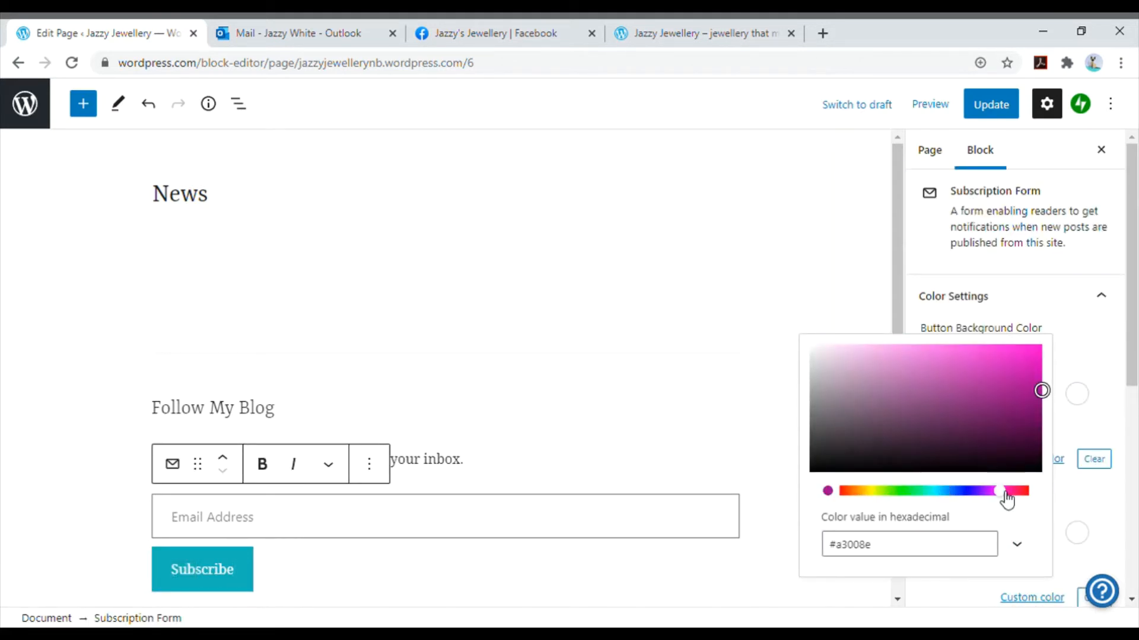
{"action": "left_click", "coordinate": [1021, 424]}
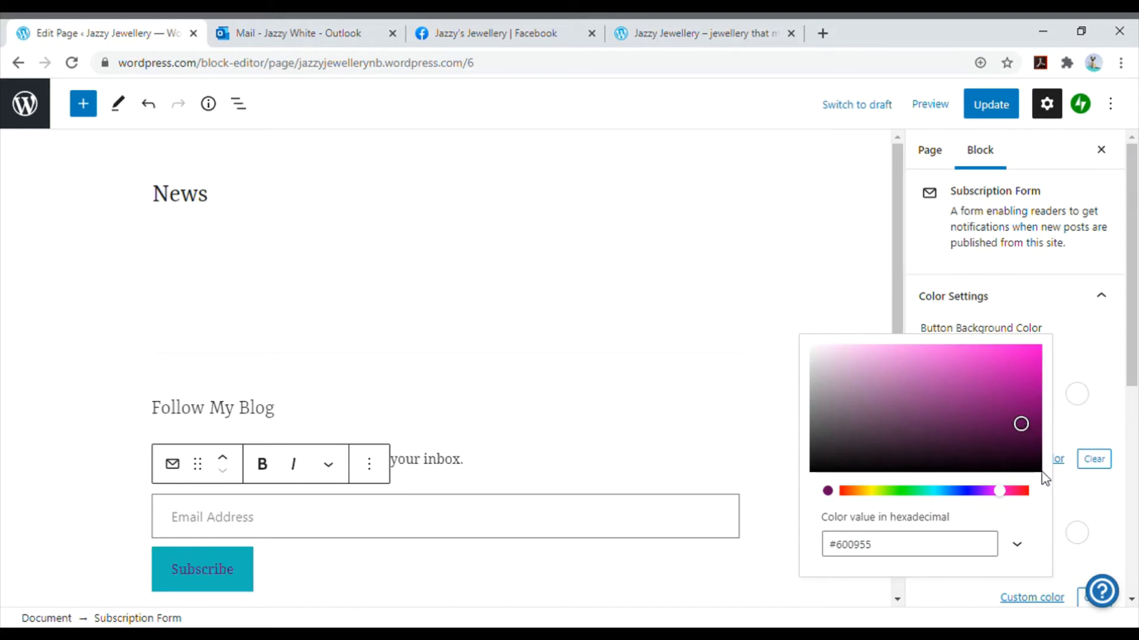
{"action": "left_click", "coordinate": [1076, 533]}
{"action": "left_click", "coordinate": [1077, 396]}
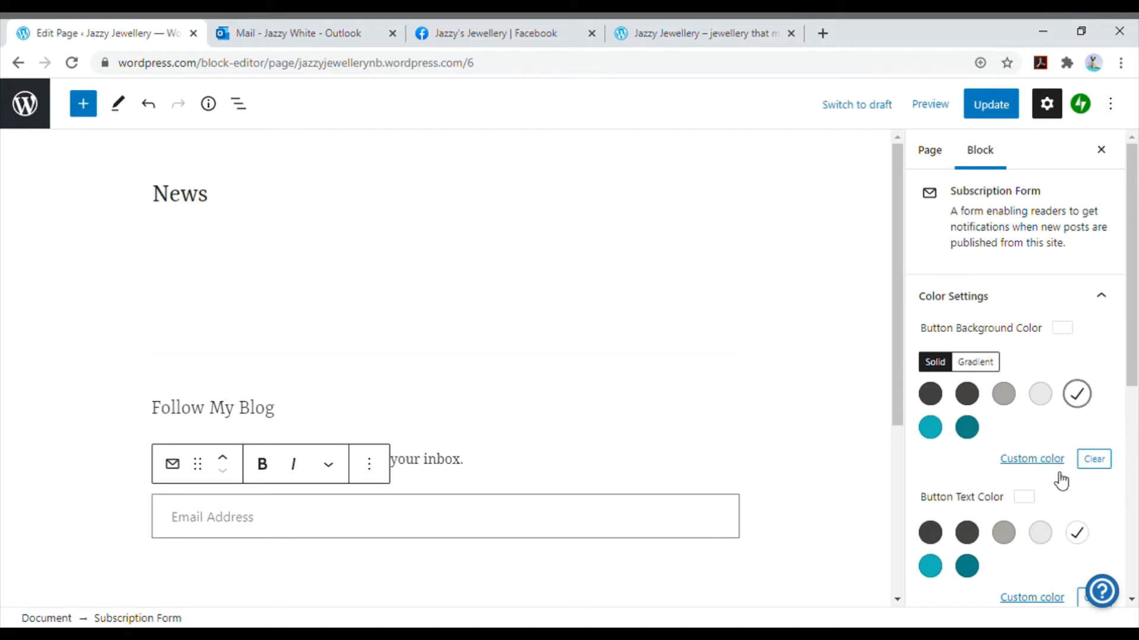
{"action": "scroll", "coordinate": [387, 551], "scroll_direction": "down", "scroll_amount": 4}
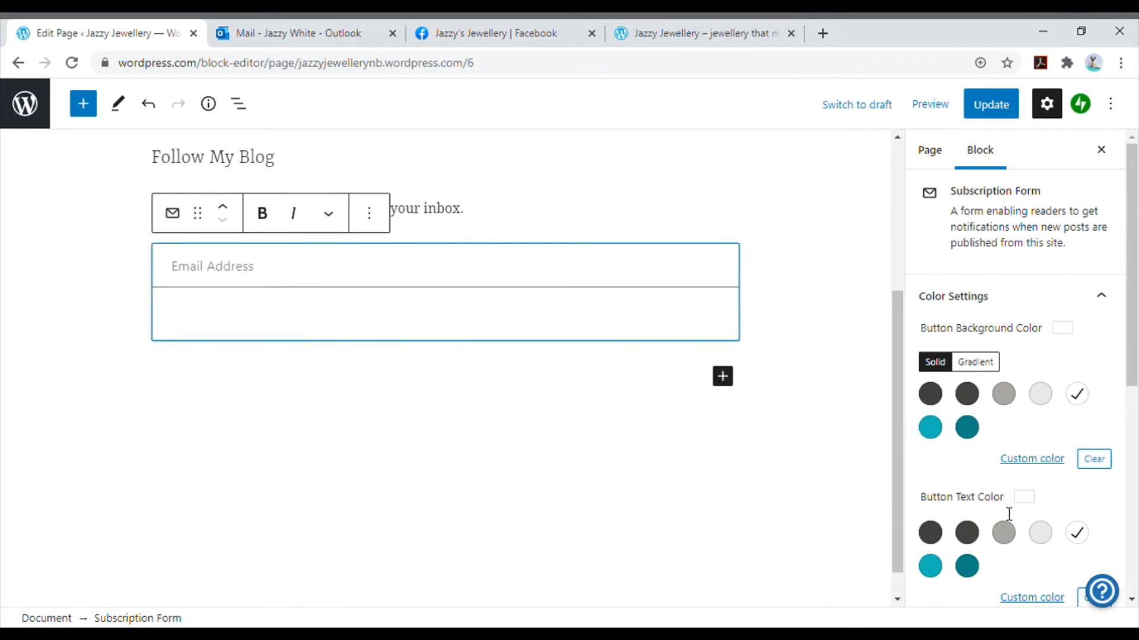
{"action": "left_click", "coordinate": [968, 567]}
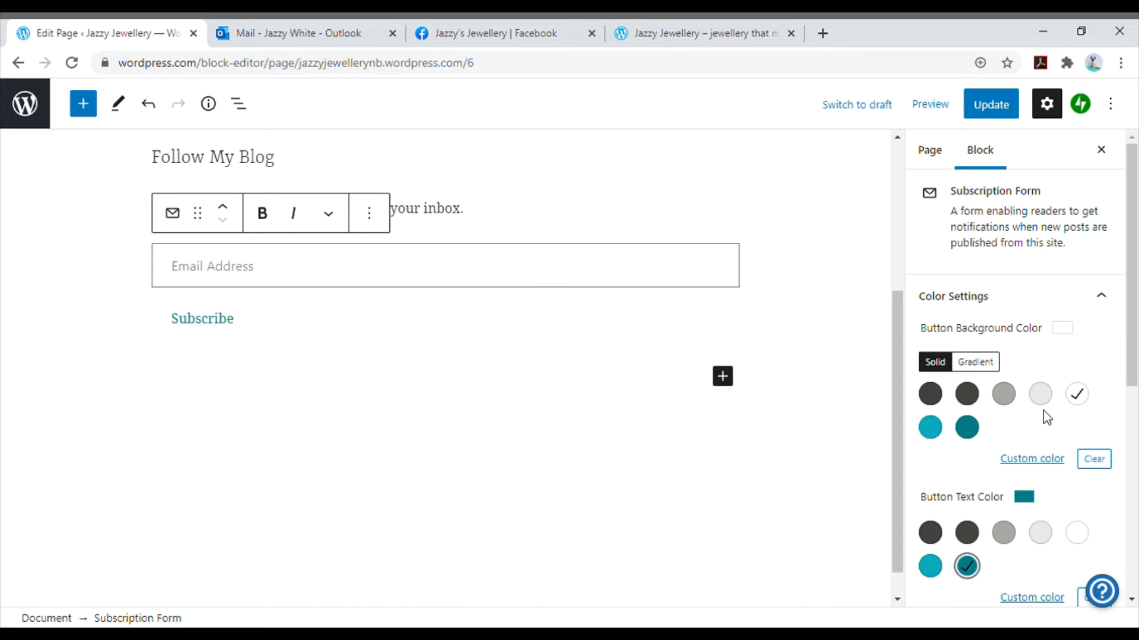
{"action": "scroll", "coordinate": [1029, 468], "scroll_direction": "down", "scroll_amount": 1}
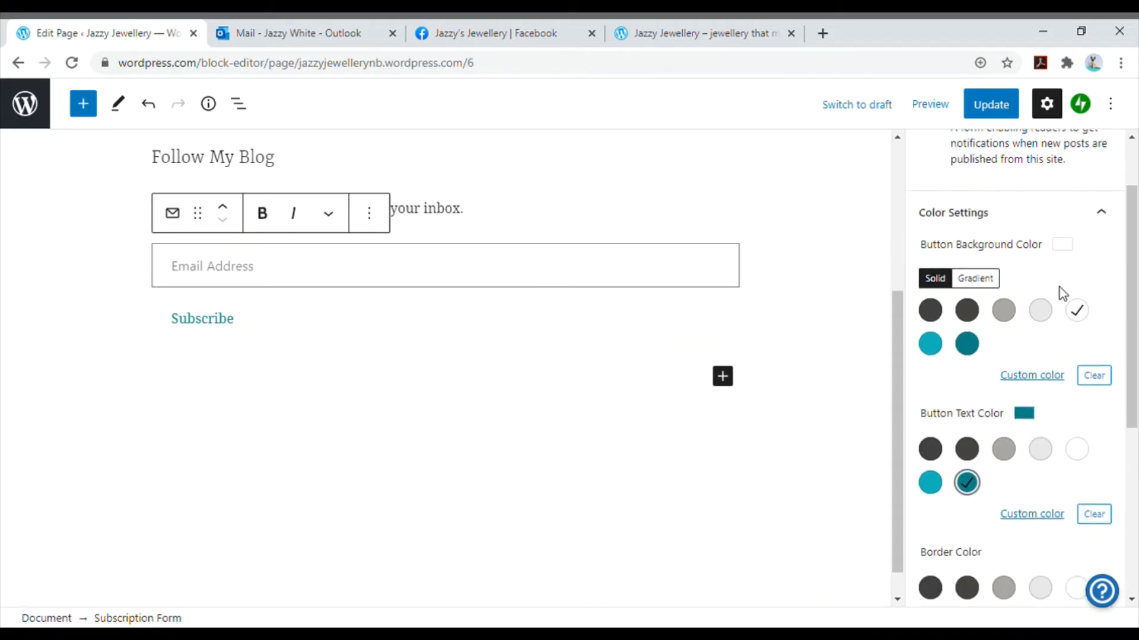
{"action": "left_click", "coordinate": [972, 346]}
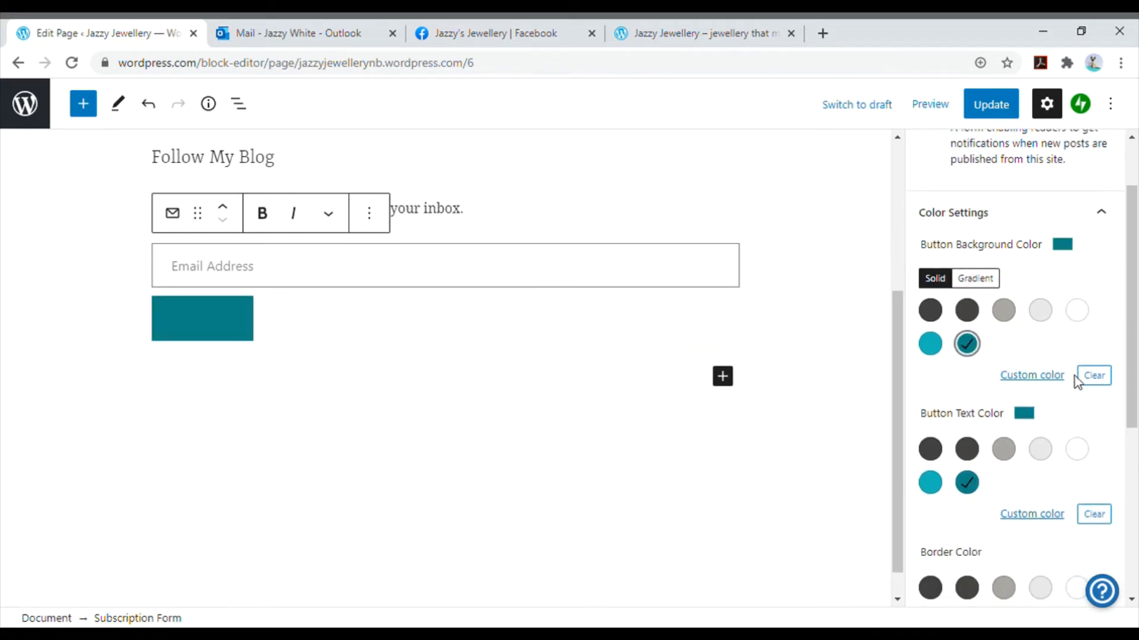
- Give the Subscribe button the custom dark purple background #46054b and white text, and update the page
{"action": "left_click", "coordinate": [1004, 376]}
{"action": "left_click_drag", "start_coordinate": [991, 270], "coordinate": [998, 207]}
{"action": "left_click", "coordinate": [1025, 214]}
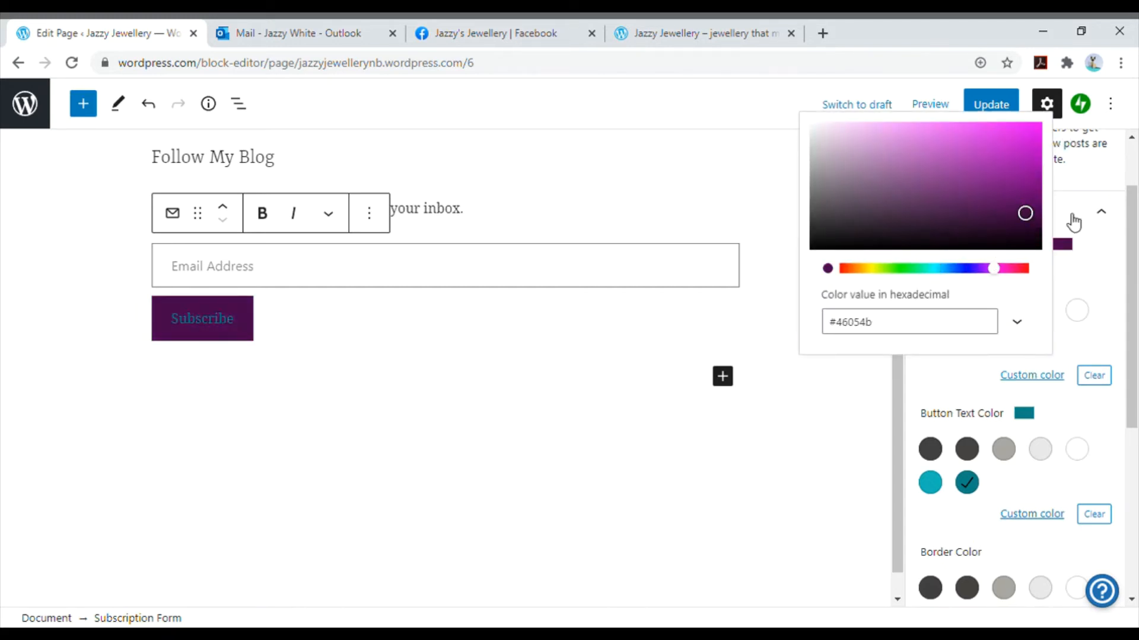
{"action": "left_click", "coordinate": [1079, 453]}
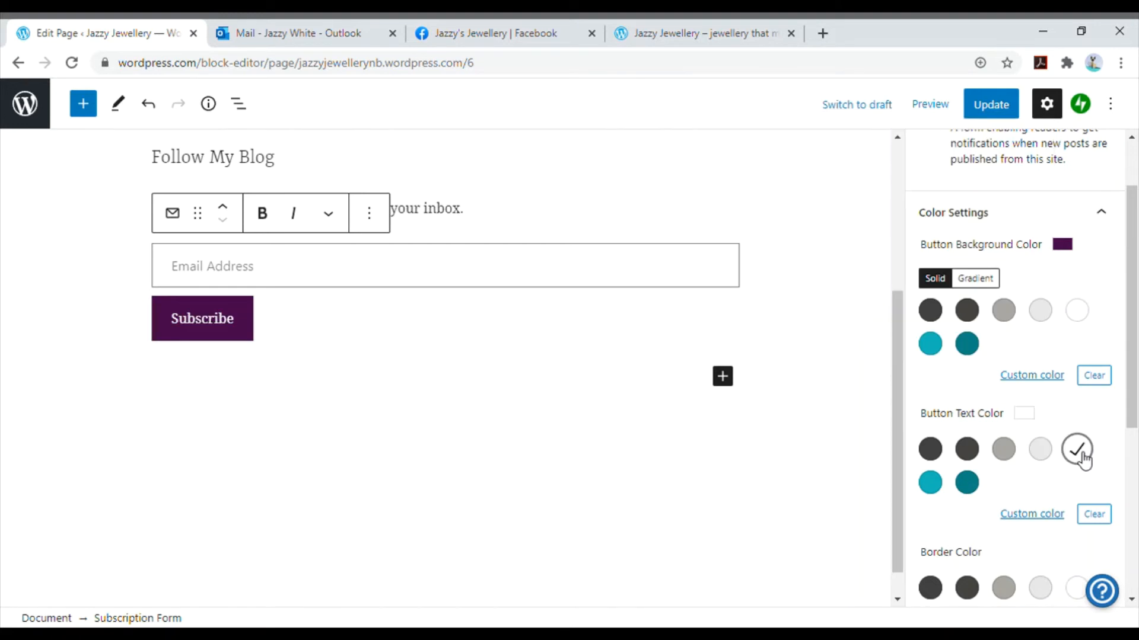
{"action": "left_click", "coordinate": [990, 109]}
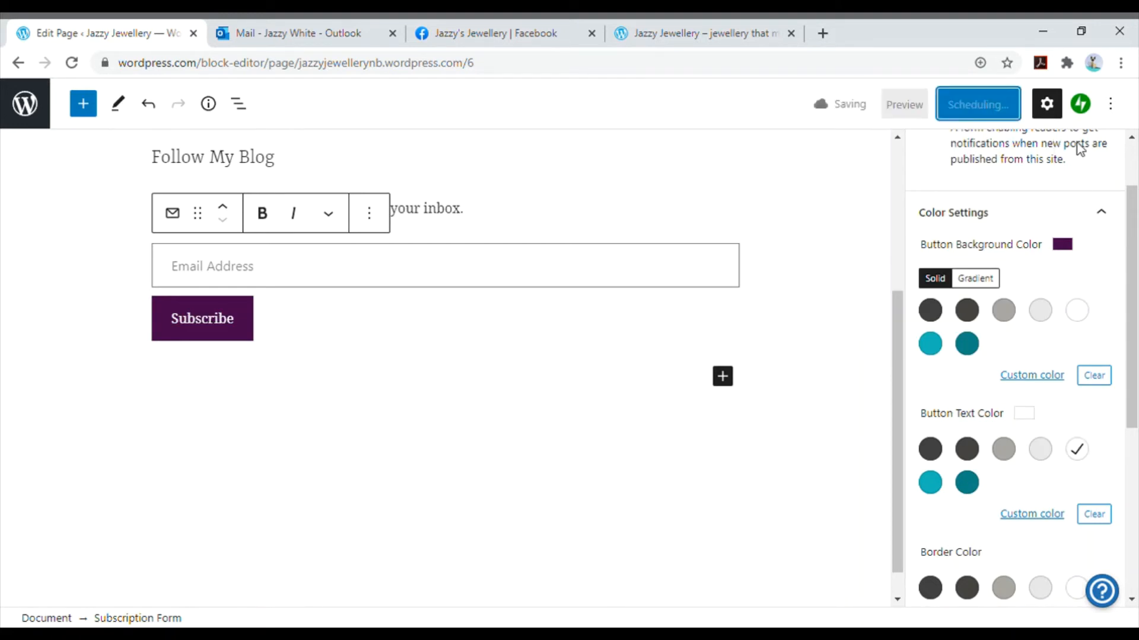
{"action": "left_click", "coordinate": [372, 549]}
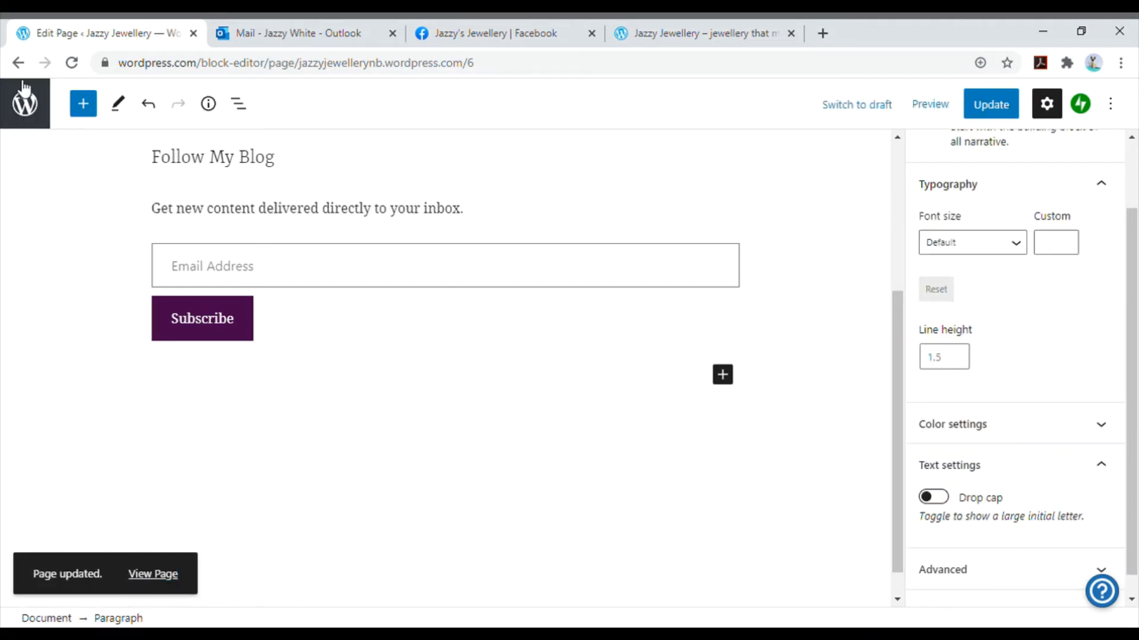
{"action": "left_click", "coordinate": [42, 119]}
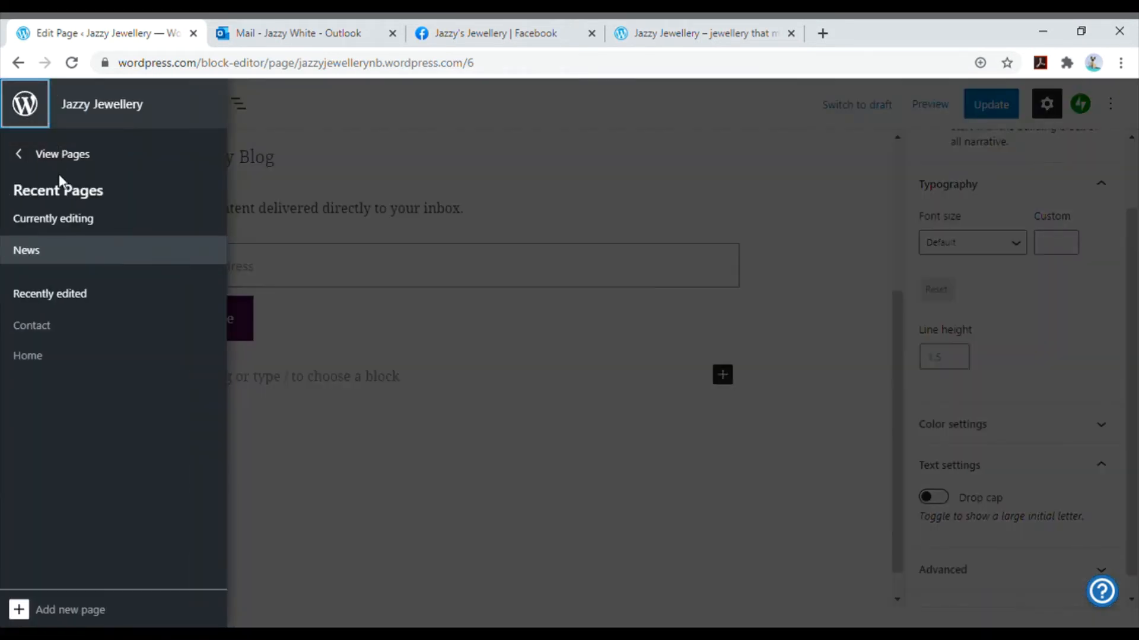
{"action": "left_click", "coordinate": [65, 156]}
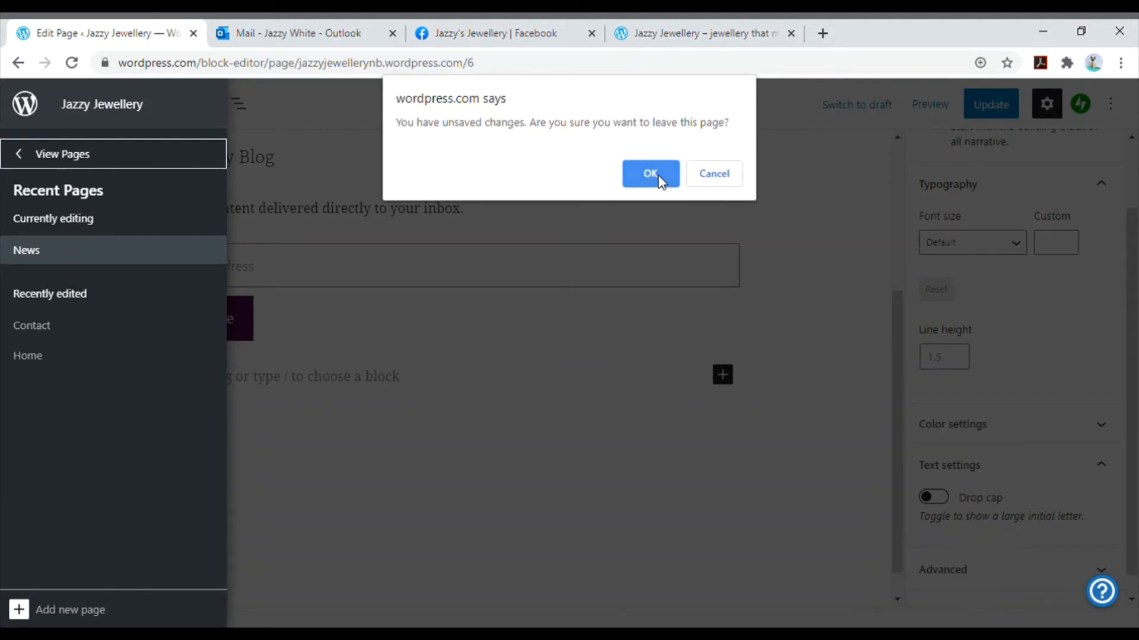
{"action": "left_click", "coordinate": [729, 176]}
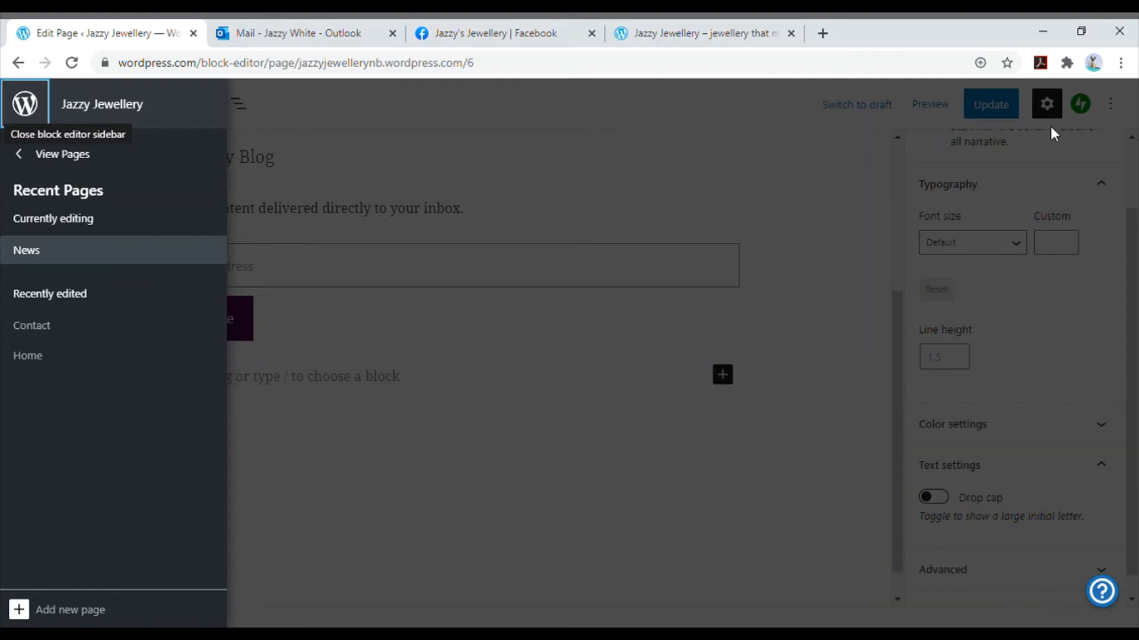
{"action": "left_click", "coordinate": [858, 189]}
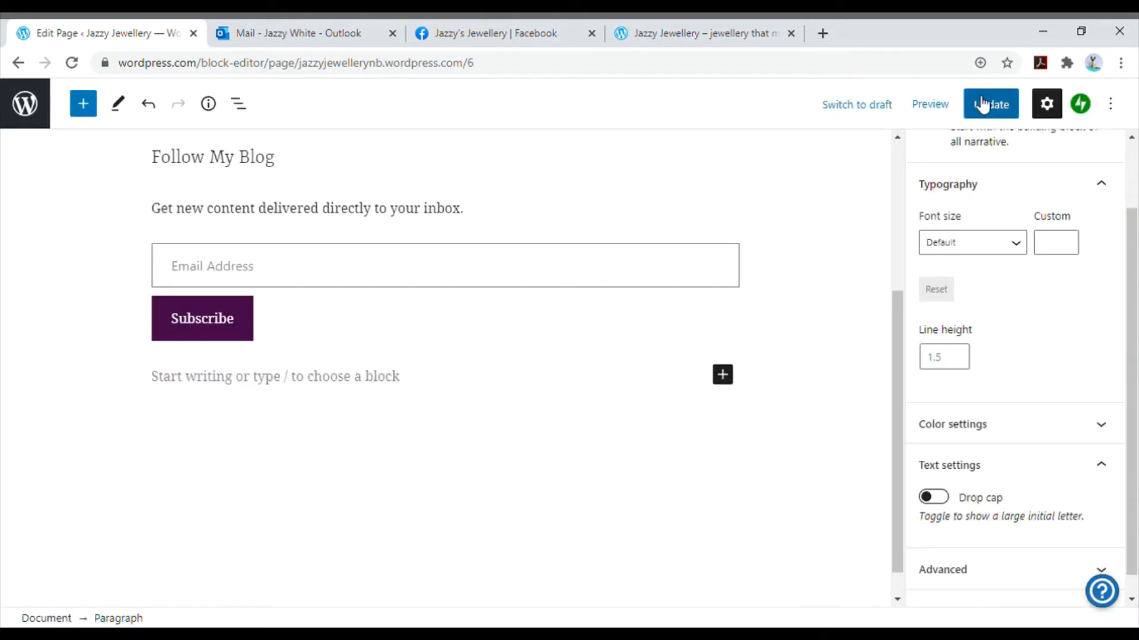
{"action": "left_click", "coordinate": [46, 107]}
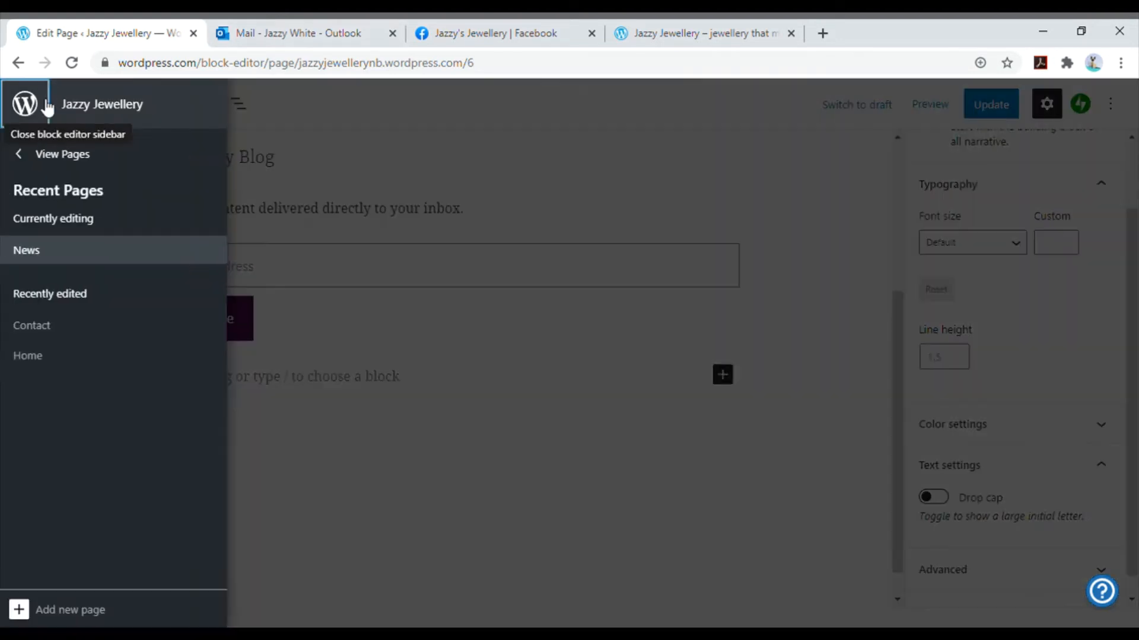
{"action": "left_click", "coordinate": [978, 96]}
- Update the News page and return to the site's list of published pages
{"action": "left_click", "coordinate": [981, 100]}
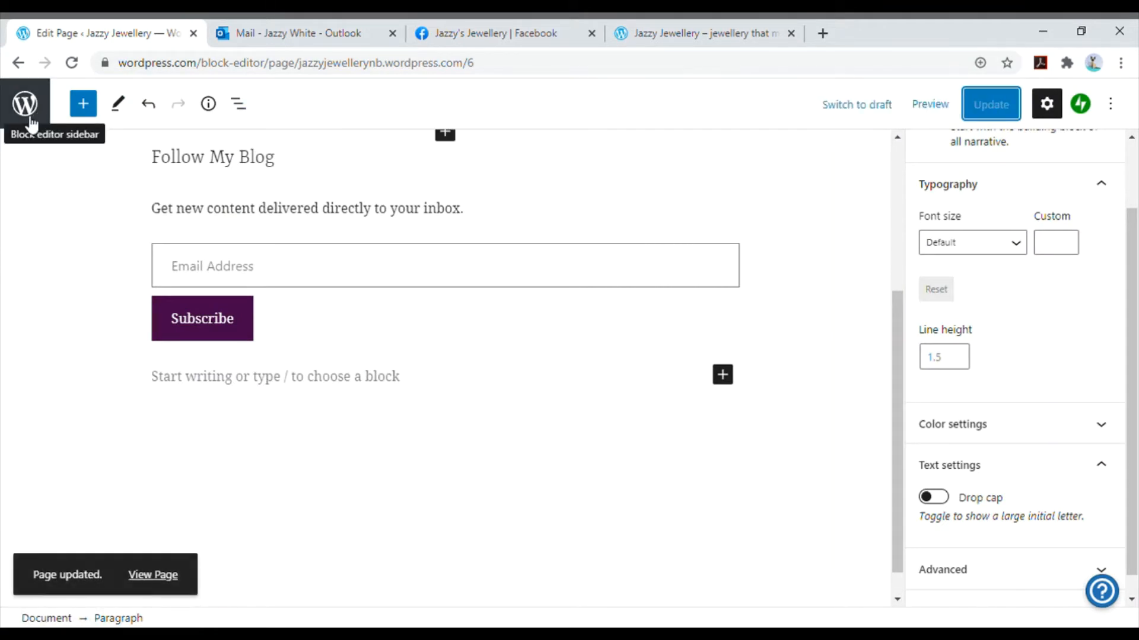
{"action": "left_click", "coordinate": [30, 119]}
{"action": "left_click", "coordinate": [45, 158]}
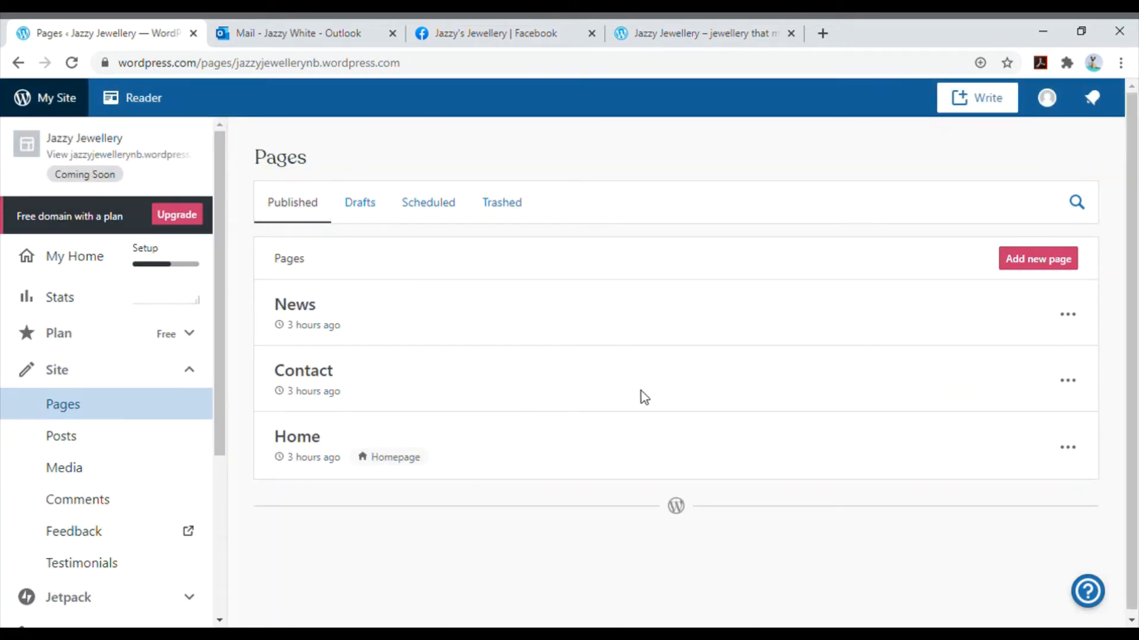
- Open the Contact page for editing and look through its contact details and message form
{"action": "left_click", "coordinate": [1073, 386]}
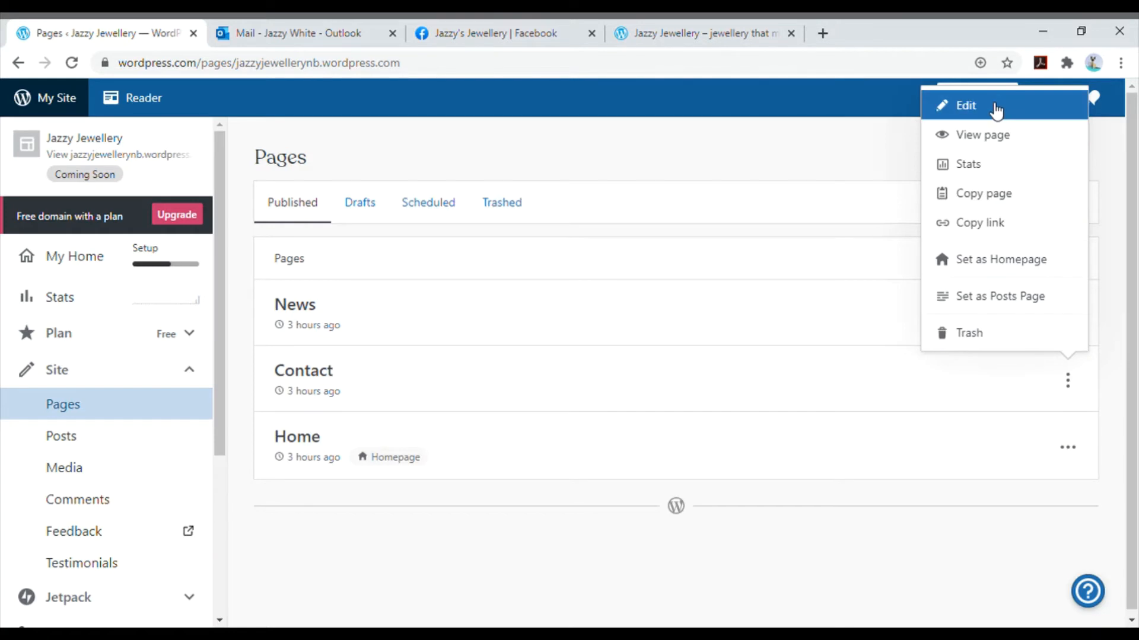
{"action": "left_click", "coordinate": [995, 110]}
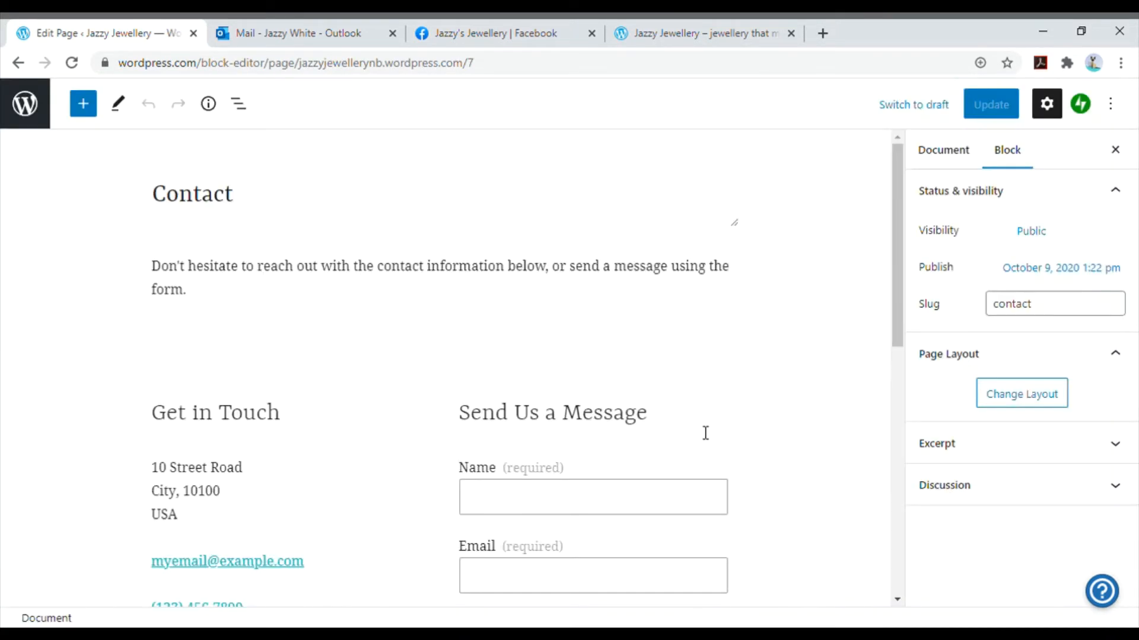
{"action": "scroll", "coordinate": [701, 438], "scroll_direction": "down", "scroll_amount": 1}
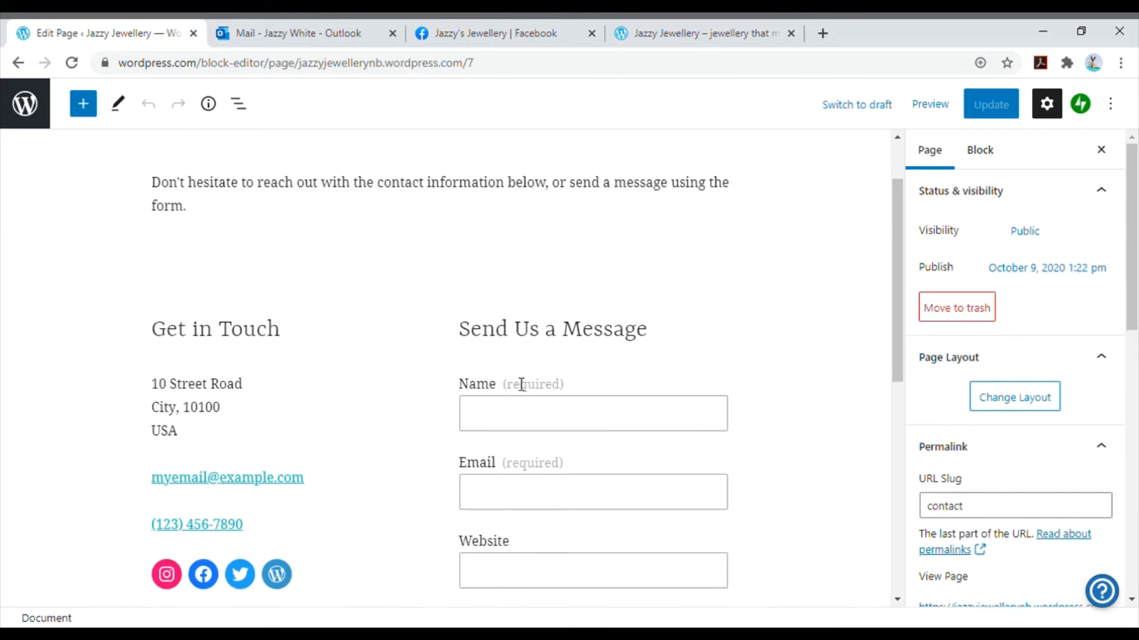
{"action": "scroll", "coordinate": [519, 381], "scroll_direction": "down", "scroll_amount": 1}
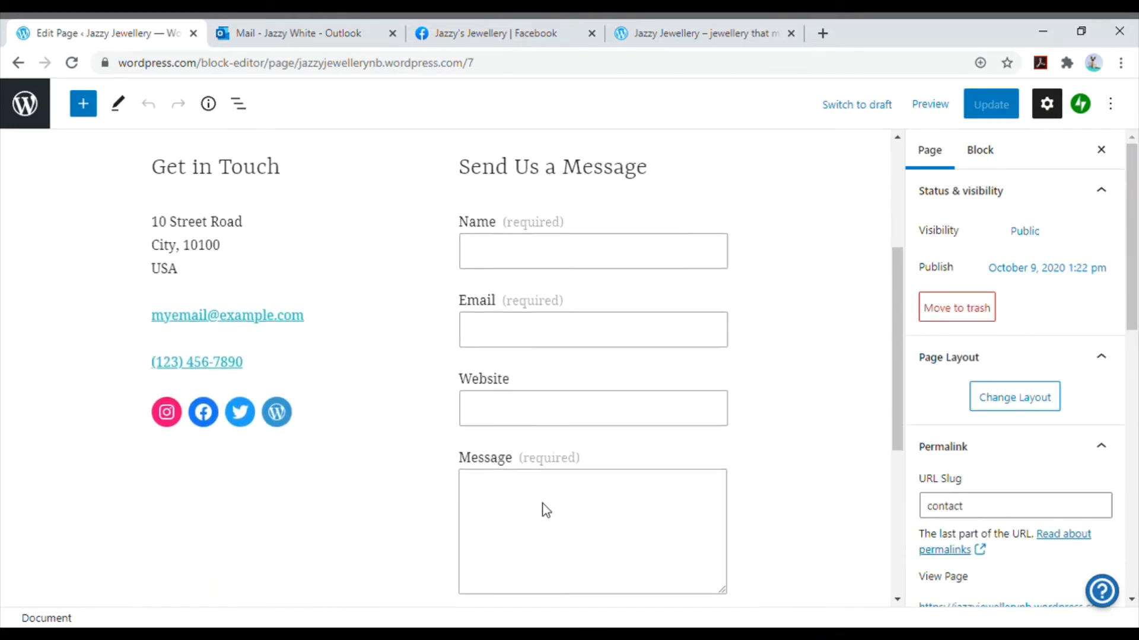
- Insert a Map block beneath the address under Get in Touch and place its marker at the business's street address
{"action": "left_click", "coordinate": [183, 315]}
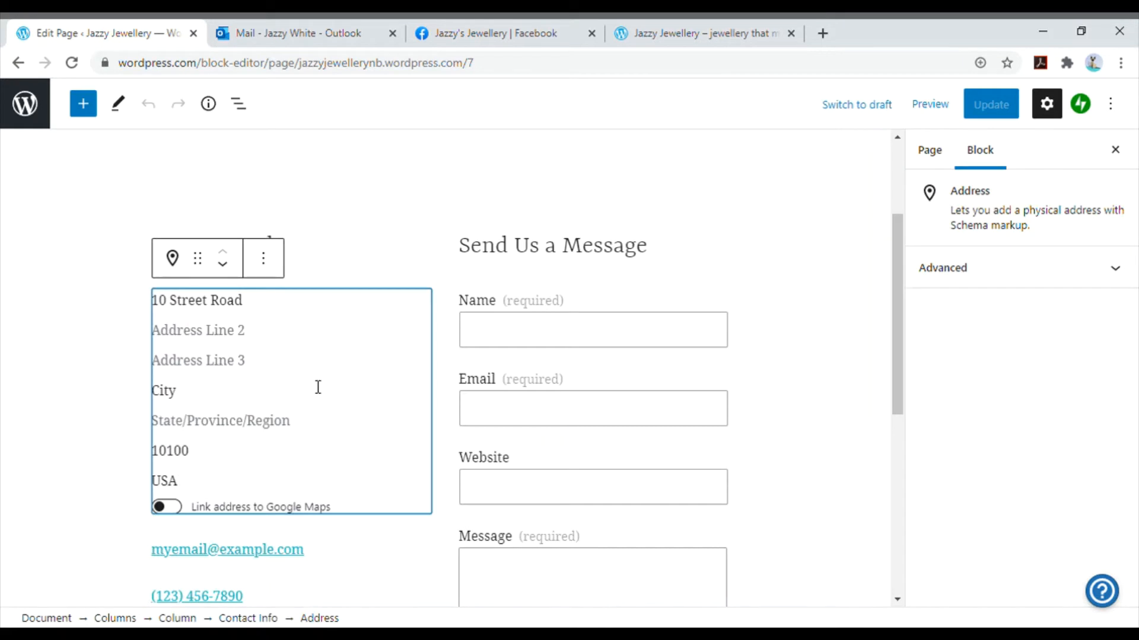
{"action": "left_click", "coordinate": [85, 105]}
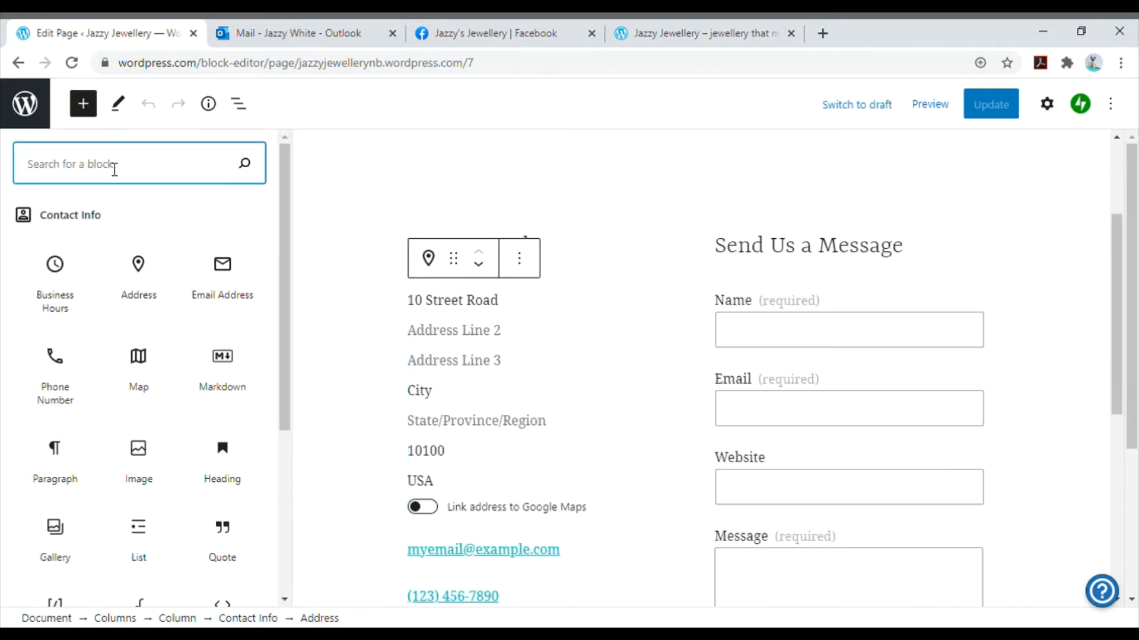
{"action": "type", "text": "map"}
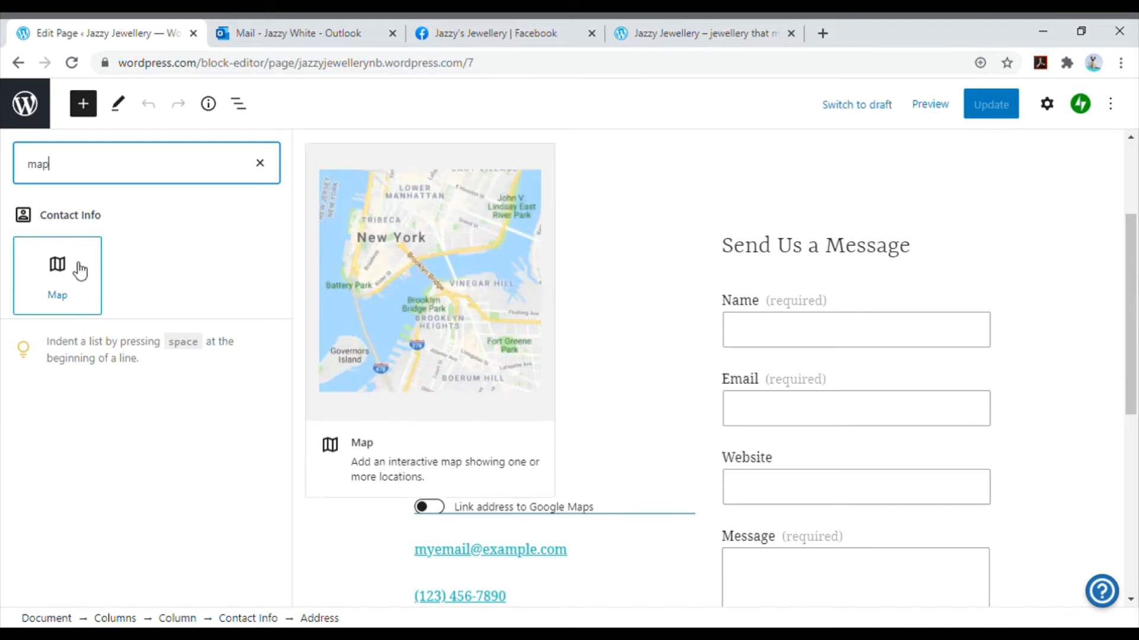
{"action": "left_click", "coordinate": [57, 267]}
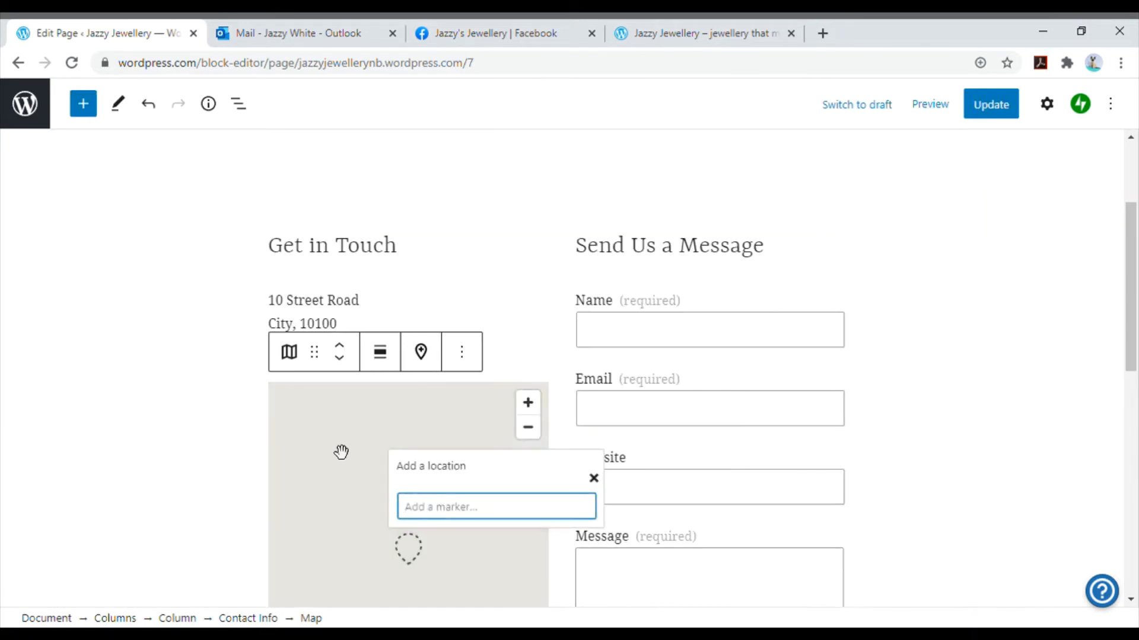
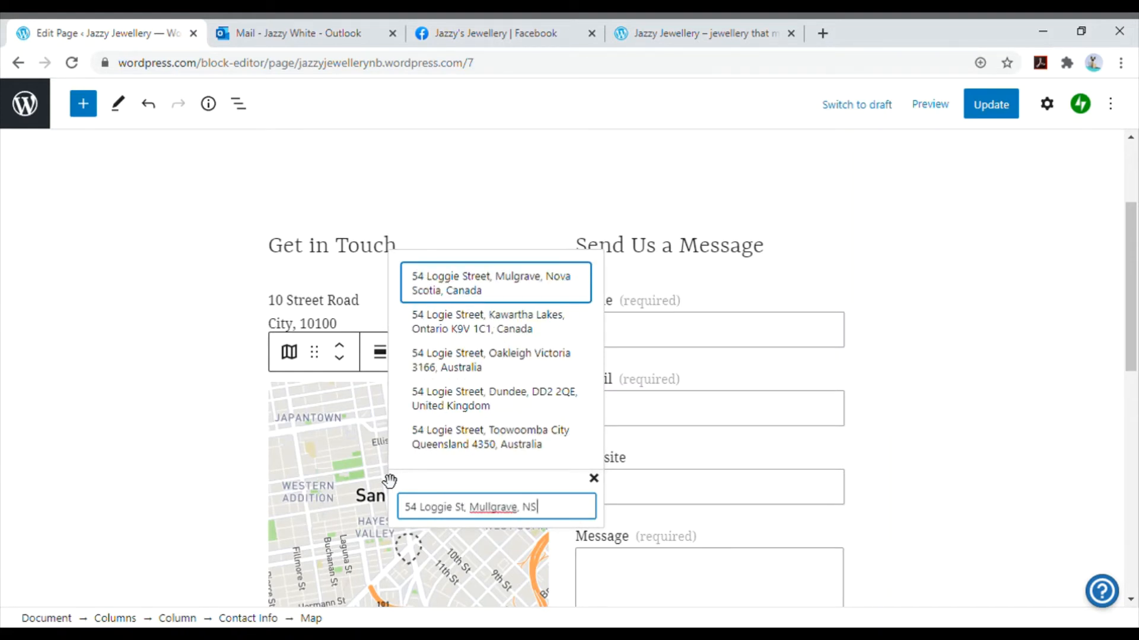
{"action": "left_click", "coordinate": [498, 297]}
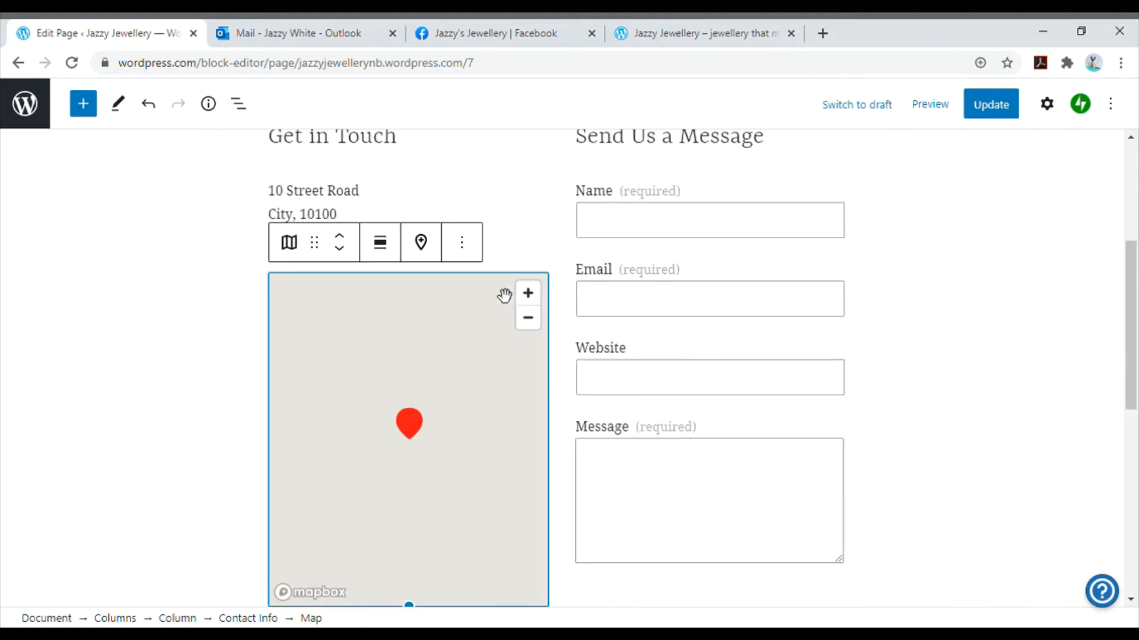
{"action": "left_click", "coordinate": [136, 330]}
- Add a paragraph reading "Business Hours" below the Contact page's introductory text
{"action": "scroll", "coordinate": [328, 342], "scroll_direction": "down", "scroll_amount": 5}
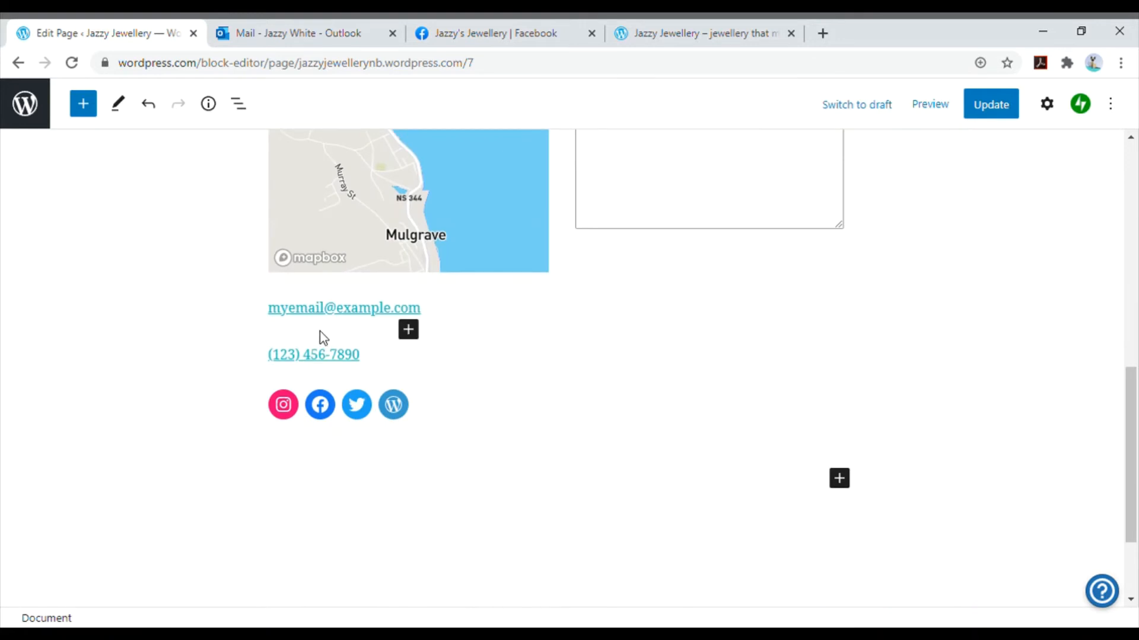
{"action": "scroll", "coordinate": [320, 331], "scroll_direction": "up", "scroll_amount": 10}
{"action": "left_click", "coordinate": [332, 310]}
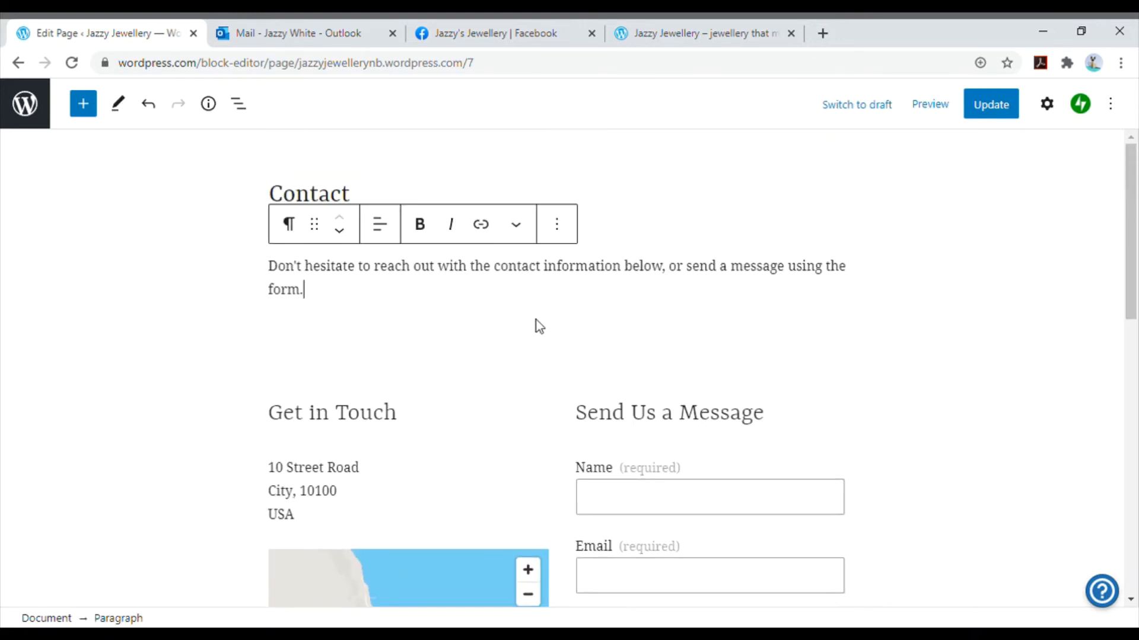
{"action": "left_click", "coordinate": [573, 315]}
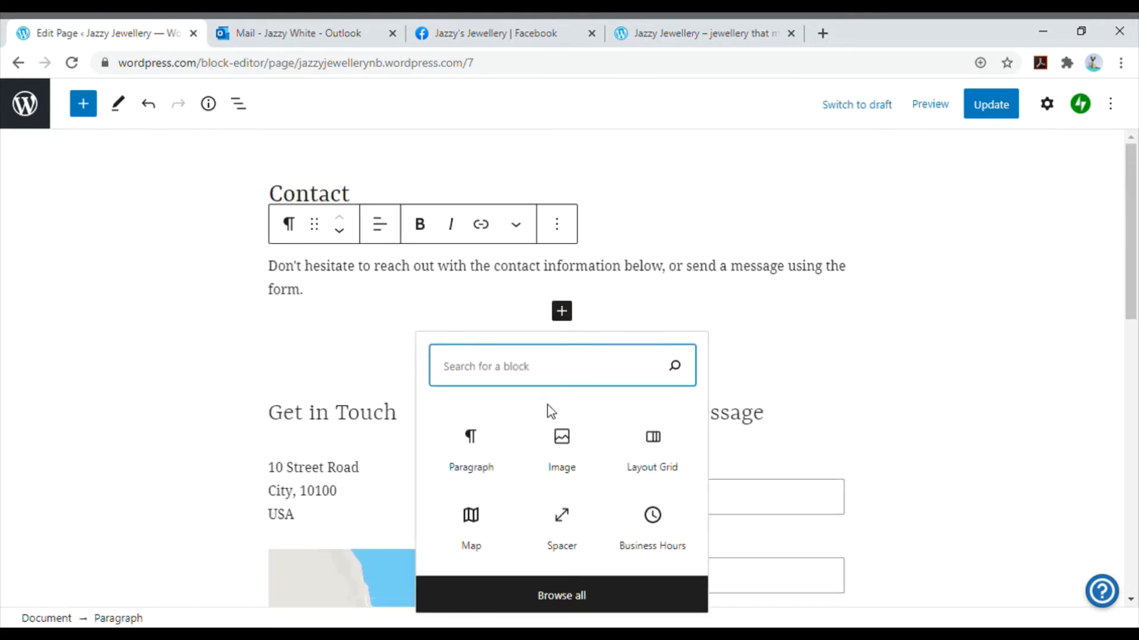
{"action": "left_click", "coordinate": [485, 460]}
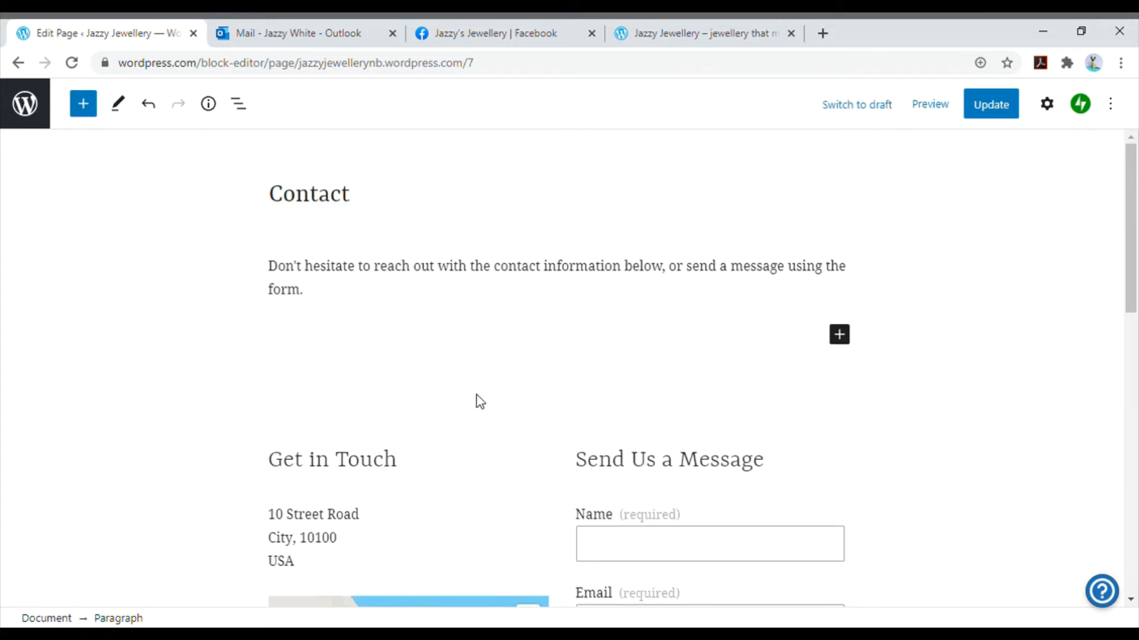
{"action": "type", "text": "Business Hours"}
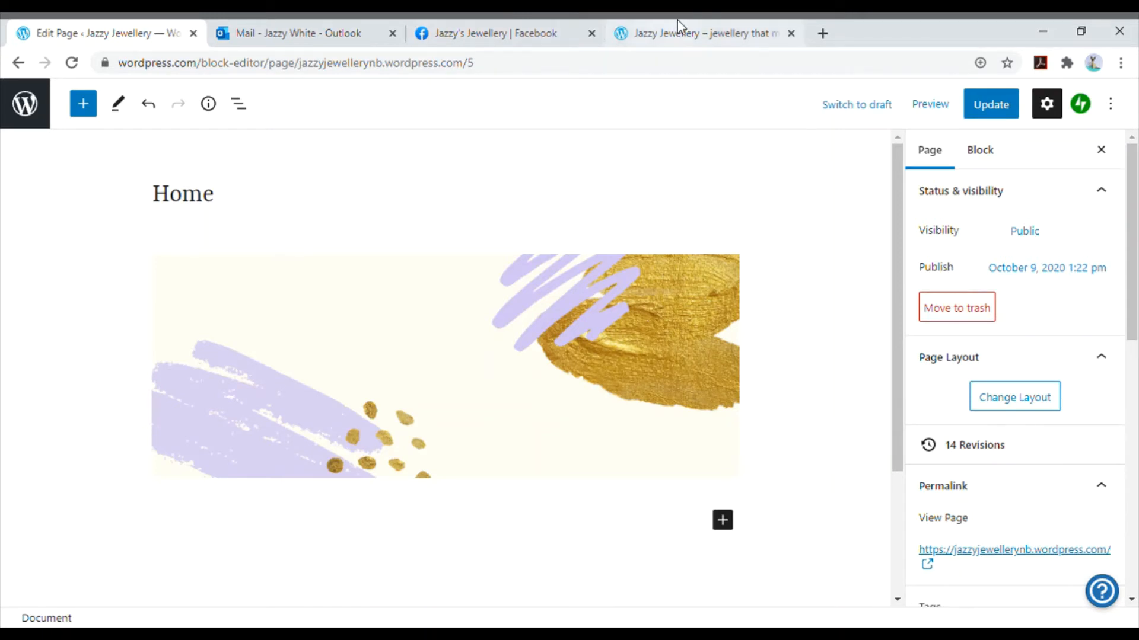
- Preview the Home page in desktop view, look through it down to the footer, and return to the editor
{"action": "left_click", "coordinate": [943, 106]}
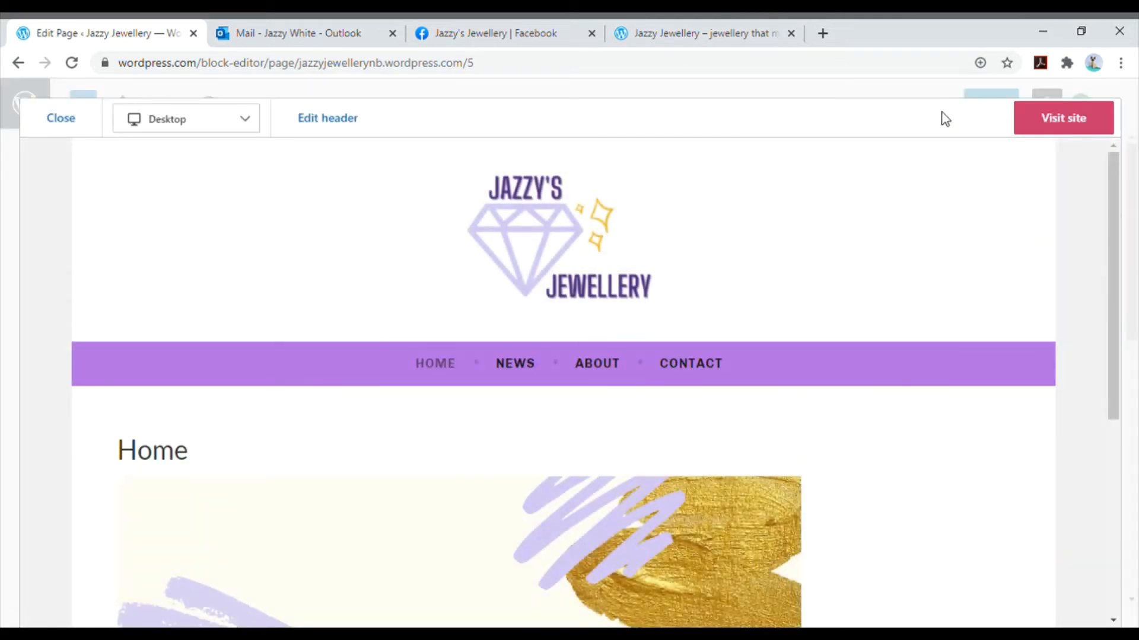
{"action": "scroll", "coordinate": [926, 234], "scroll_direction": "down", "scroll_amount": 6}
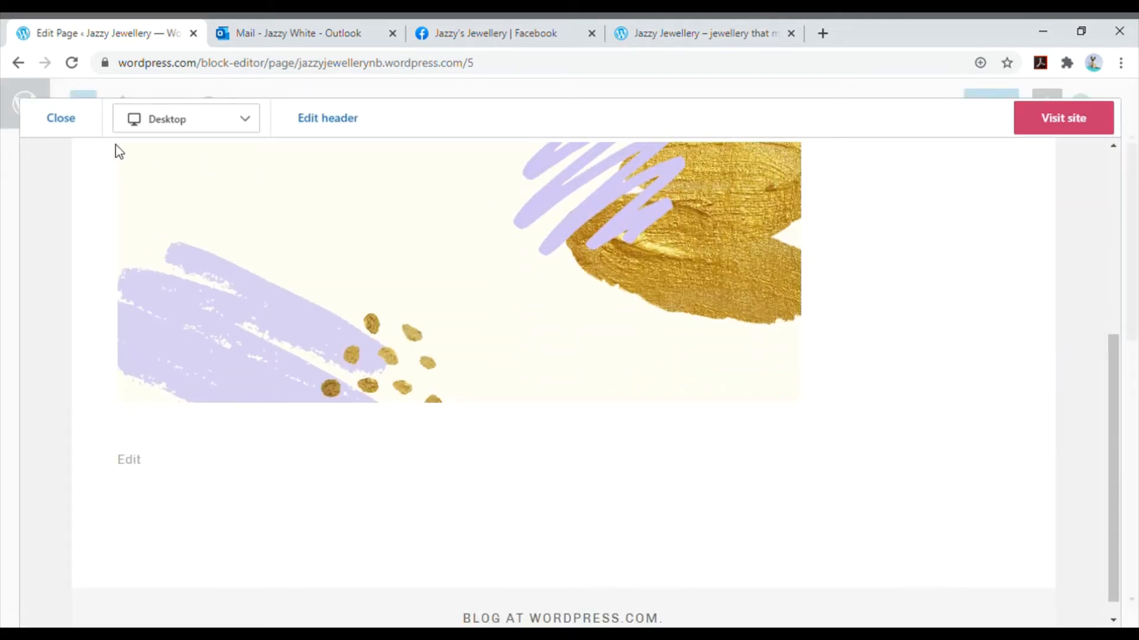
{"action": "left_click", "coordinate": [70, 122]}
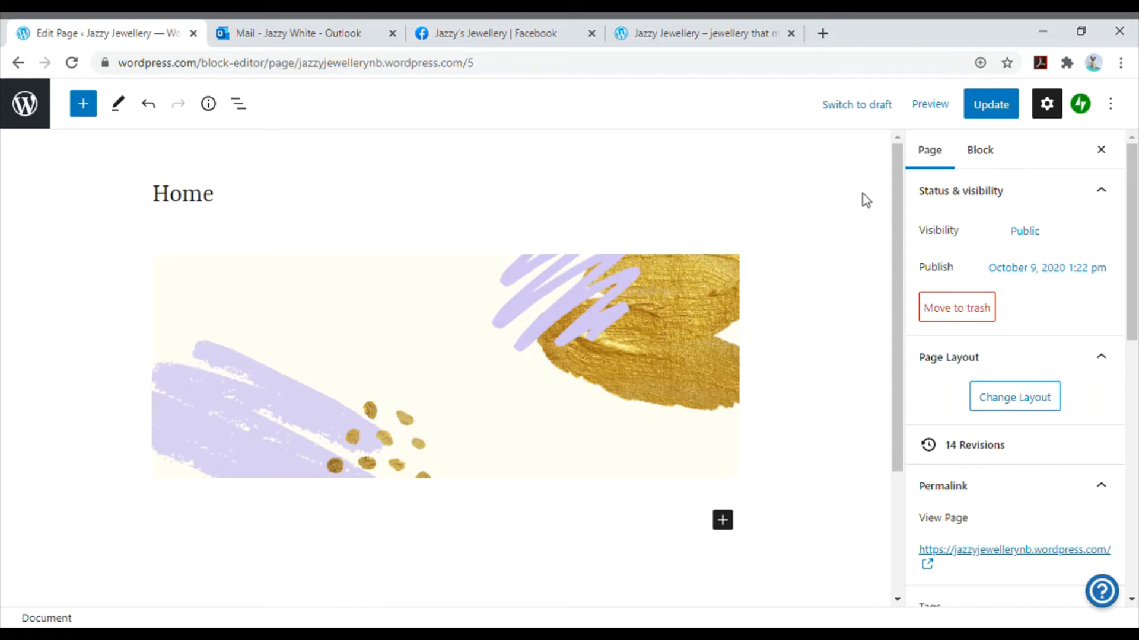
- Update the Home page and go back to the site's list of published pages
{"action": "left_click", "coordinate": [996, 105]}
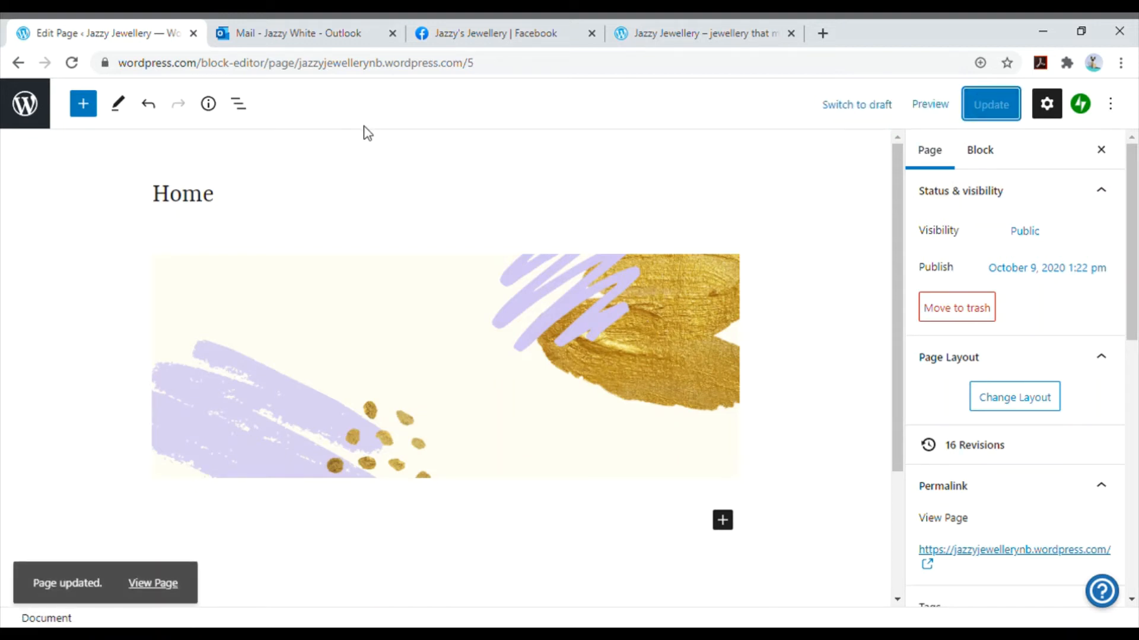
{"action": "left_click", "coordinate": [33, 113]}
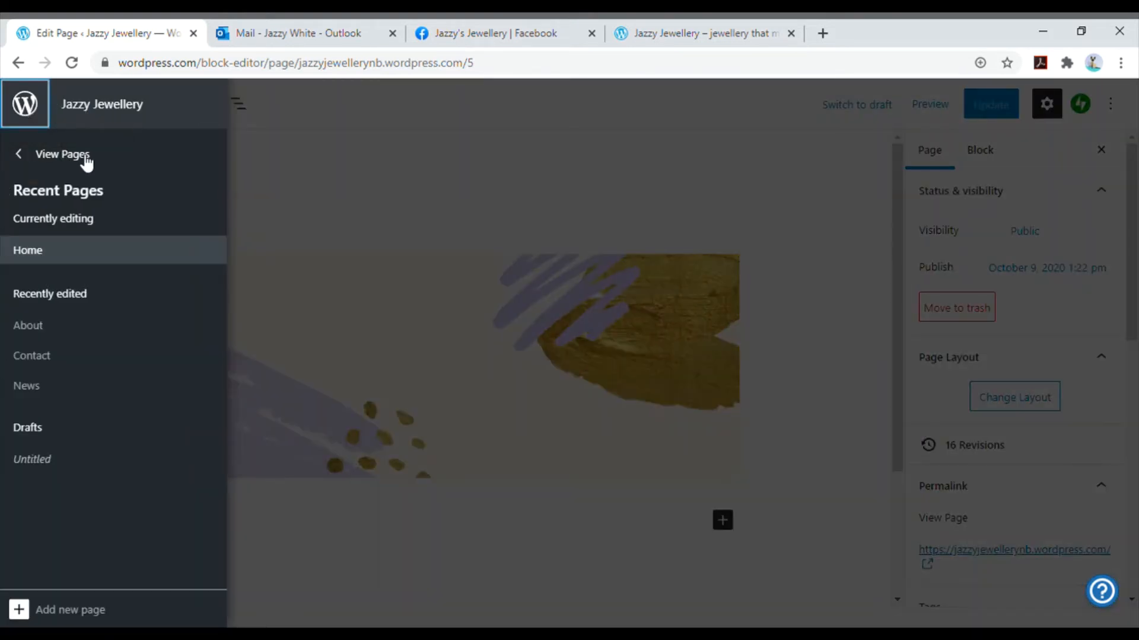
{"action": "left_click", "coordinate": [83, 160]}
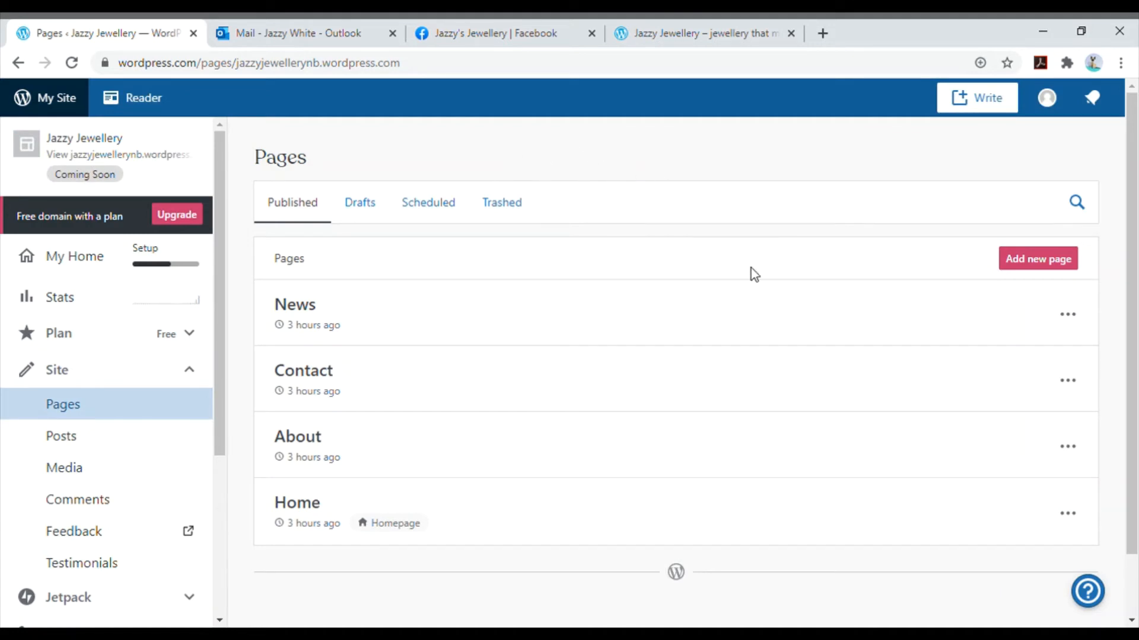
- Move the About page to the trash, check the trashed pages, and return to the published pages
{"action": "left_click", "coordinate": [1076, 454]}
{"action": "left_click", "coordinate": [1011, 400]}
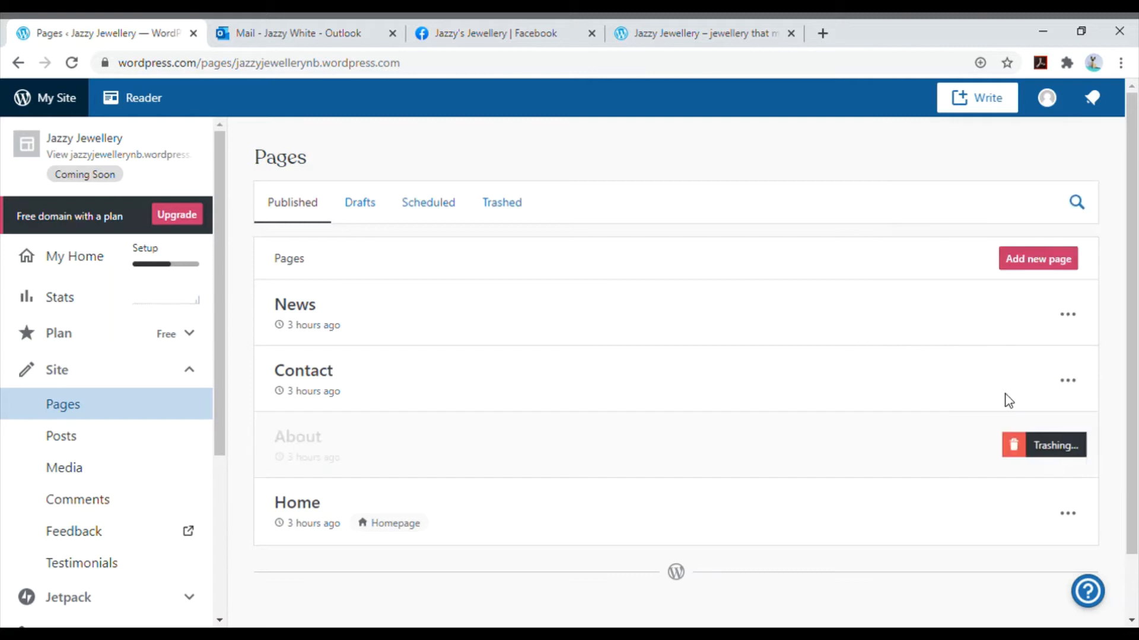
{"action": "left_click", "coordinate": [513, 208]}
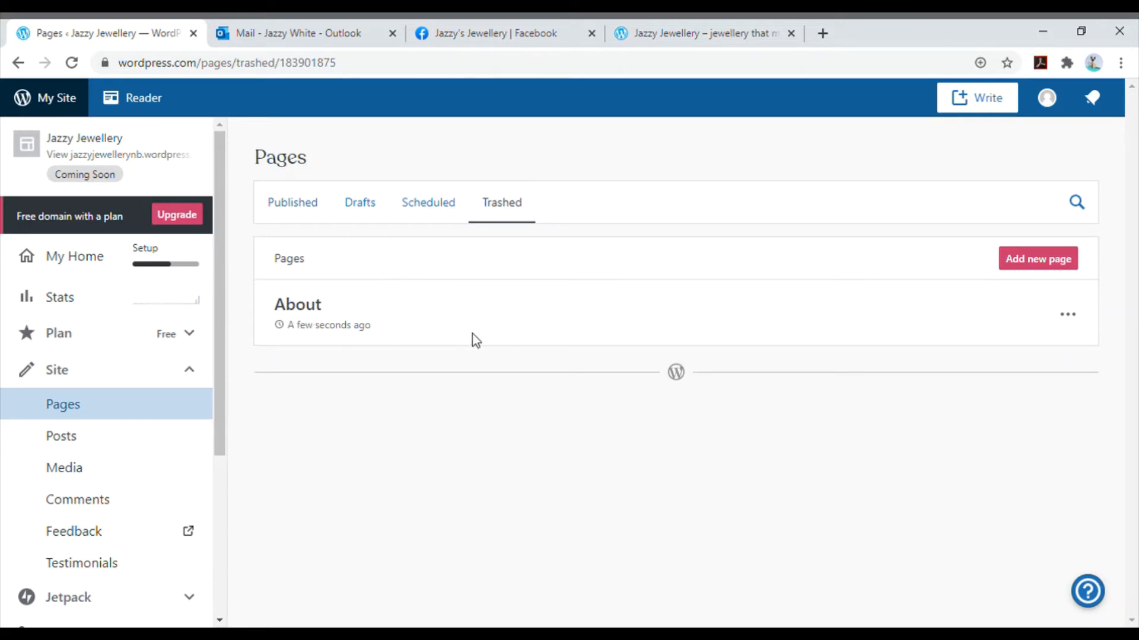
{"action": "left_click", "coordinate": [300, 203]}
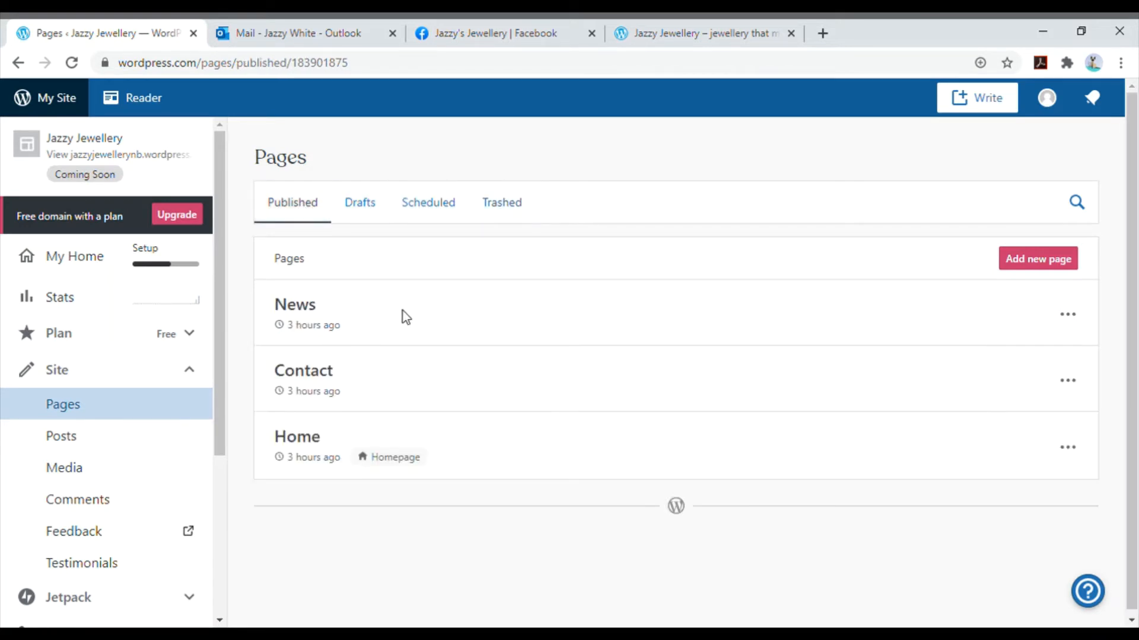
- Open the Contact page for editing and replace its introductory paragraph with "Hours Of Operation"
{"action": "left_click", "coordinate": [1068, 382]}
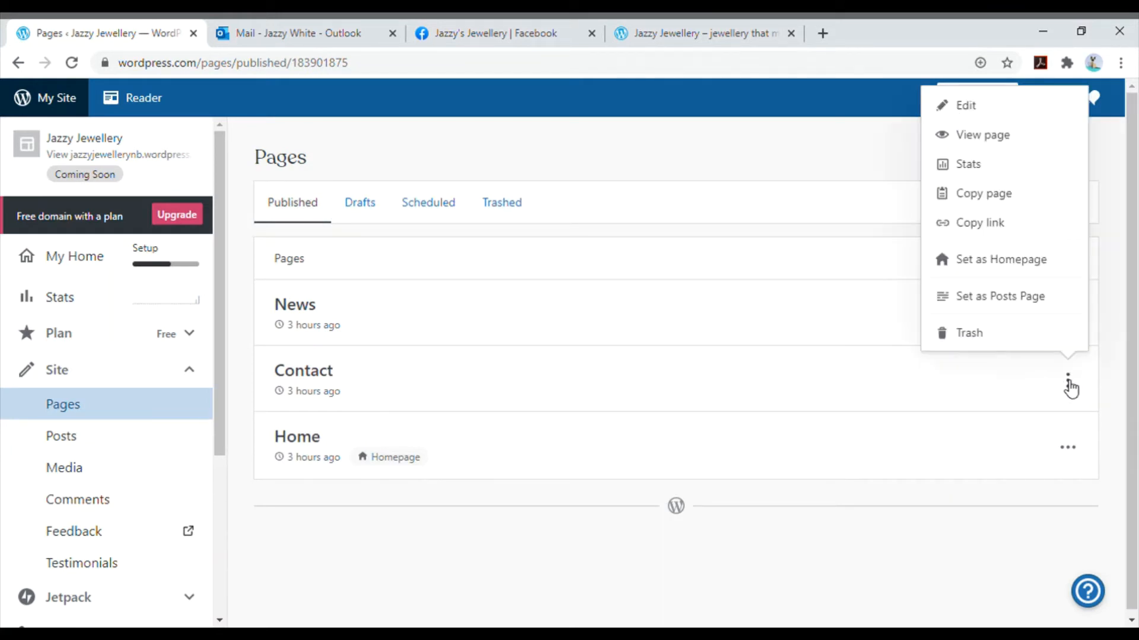
{"action": "left_click", "coordinate": [1016, 108]}
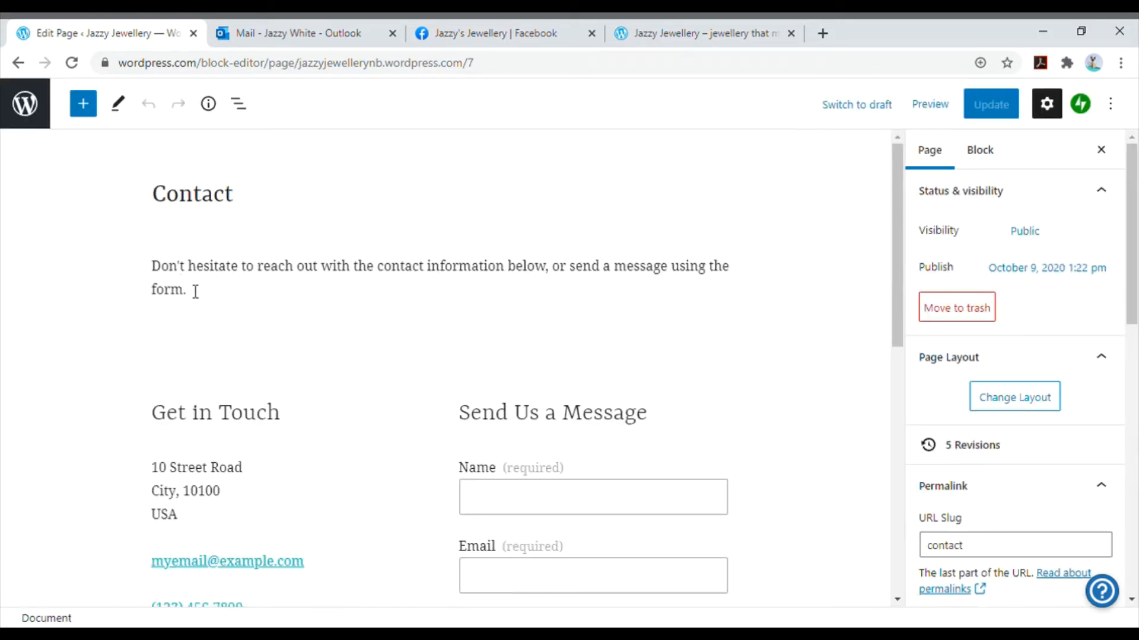
{"action": "triple_click", "coordinate": [195, 290]}
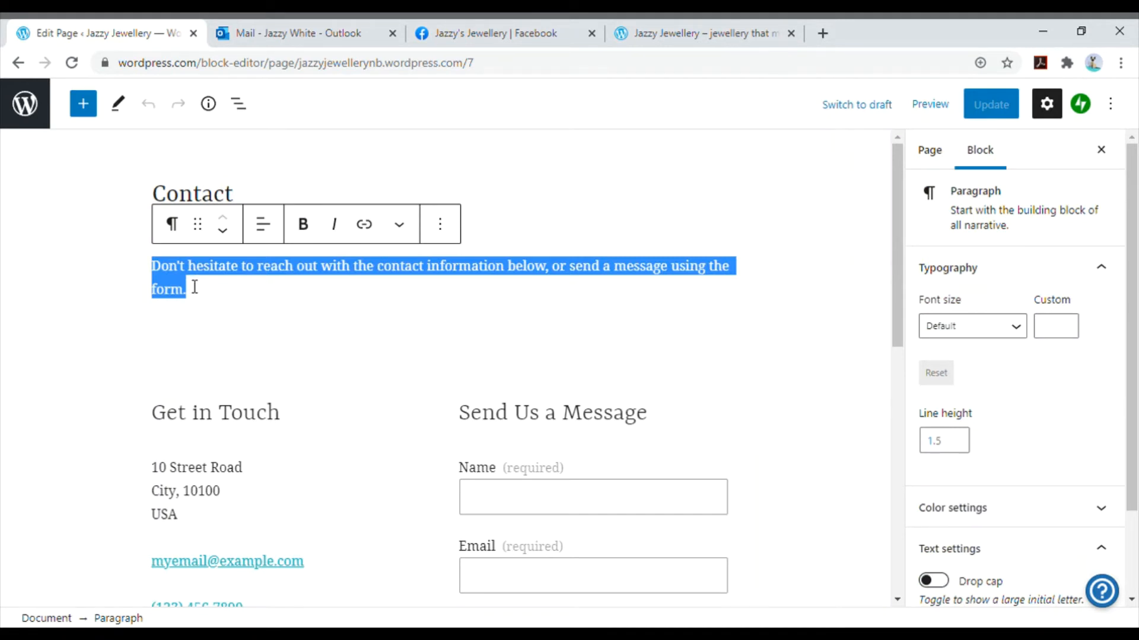
{"action": "type", "text": "Hours Of Operation"}
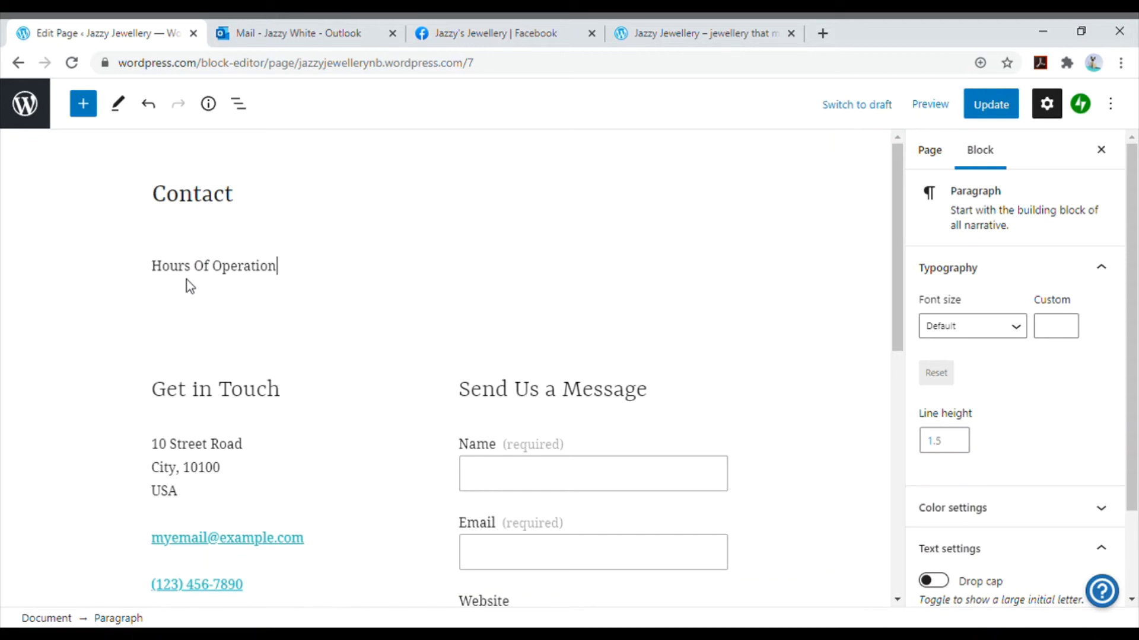
- Add a full-width Map block at the end of the Contact page, below the contact form, and mark the business's street address
{"action": "left_click", "coordinate": [80, 162]}
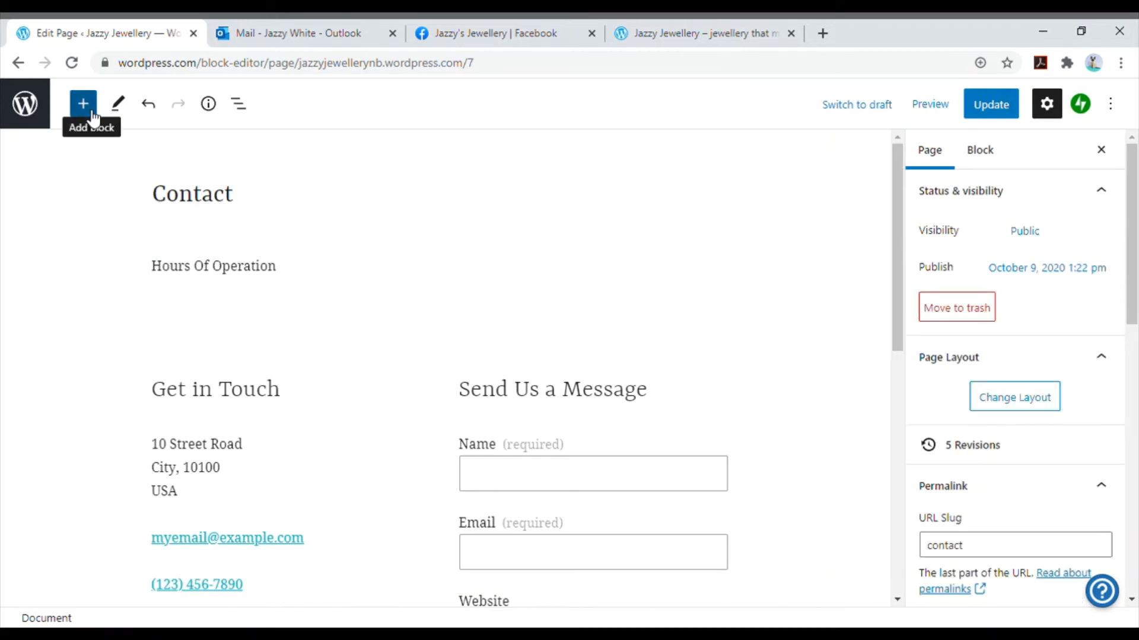
{"action": "left_click", "coordinate": [83, 105]}
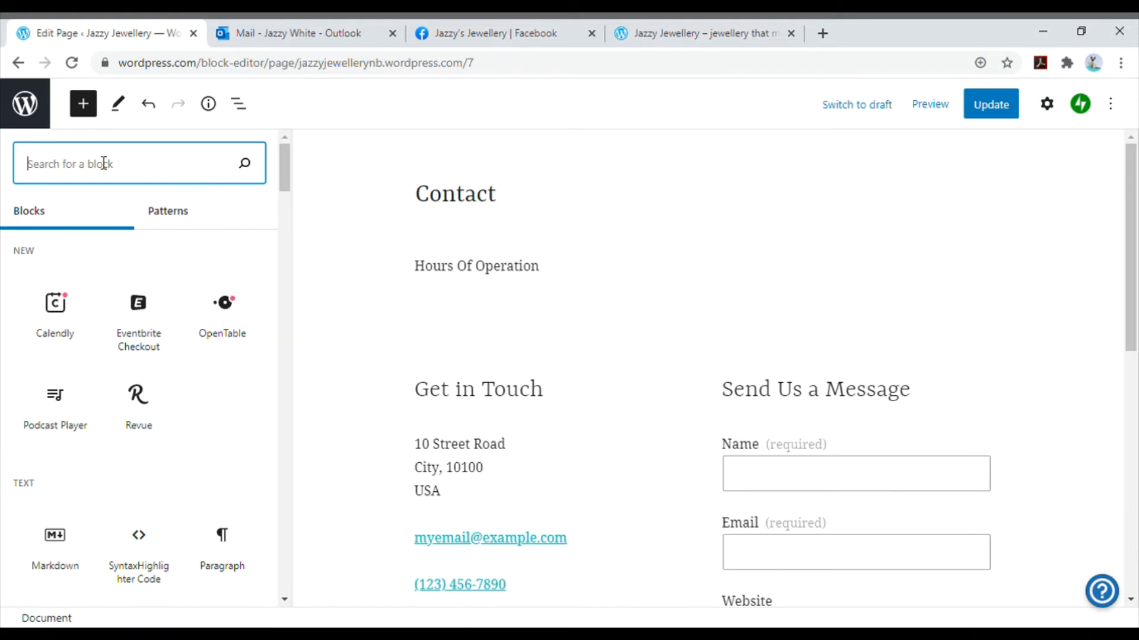
{"action": "type", "text": "map"}
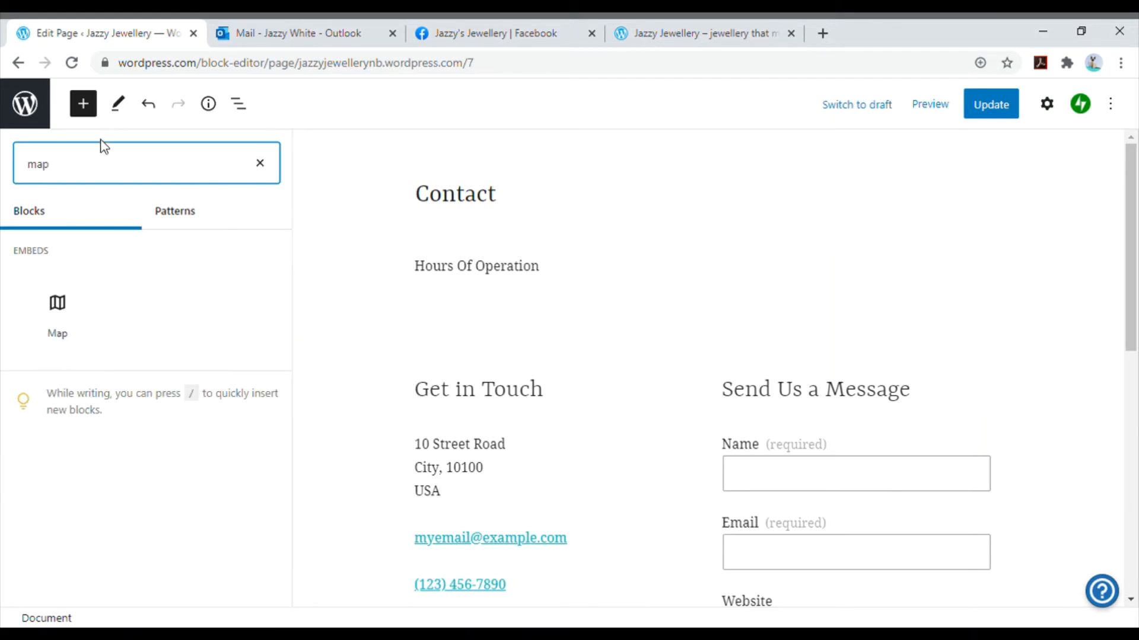
{"action": "left_click", "coordinate": [59, 308]}
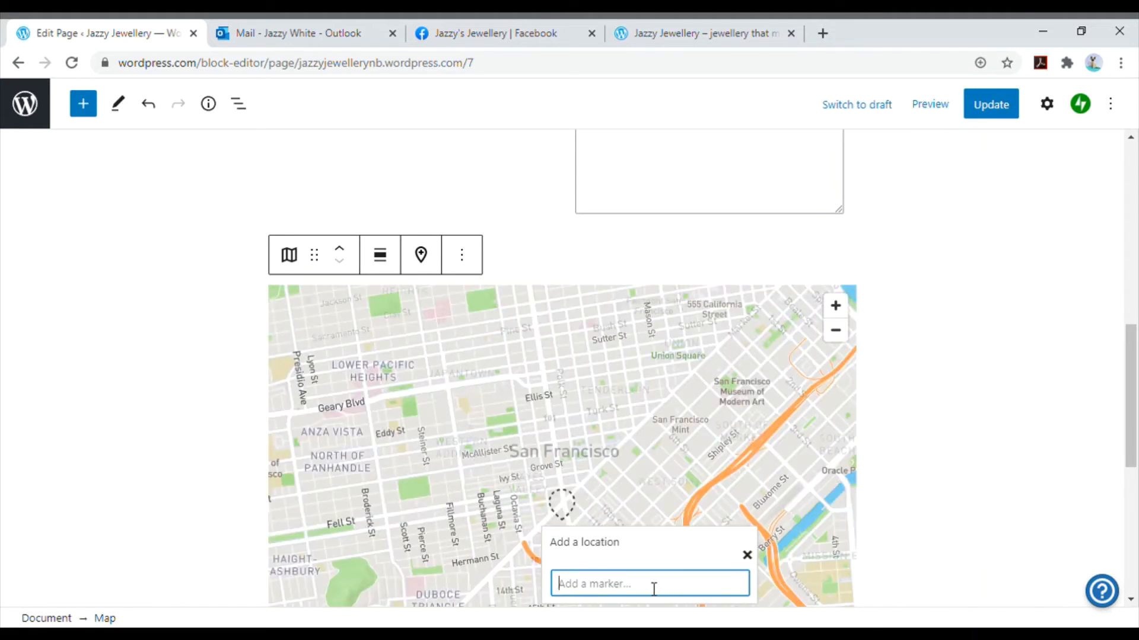
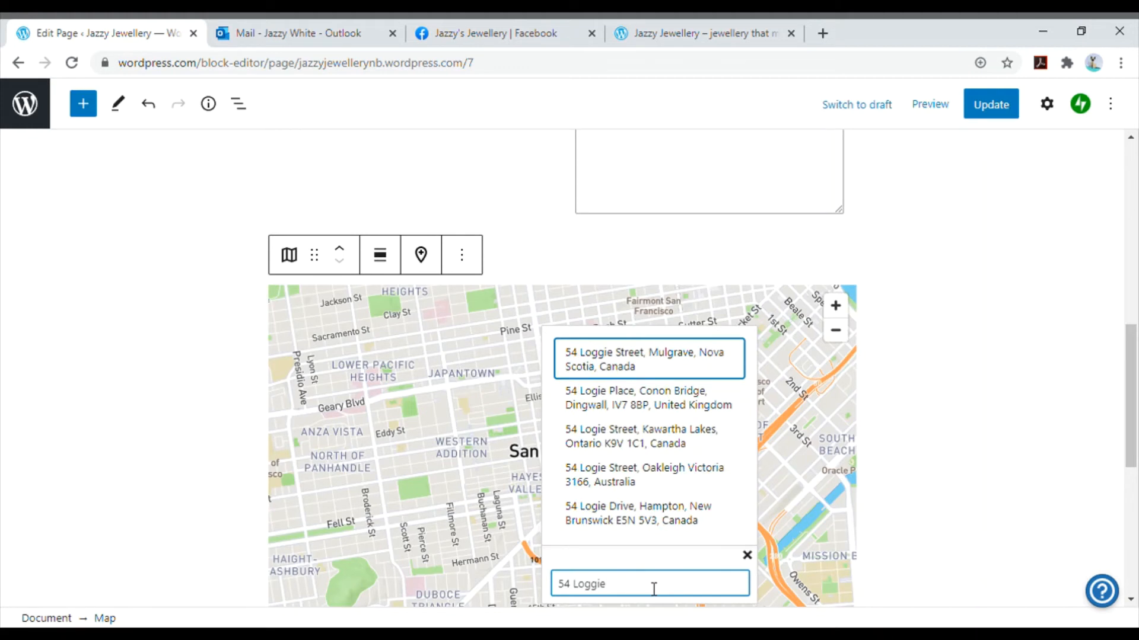
{"action": "left_click", "coordinate": [691, 368]}
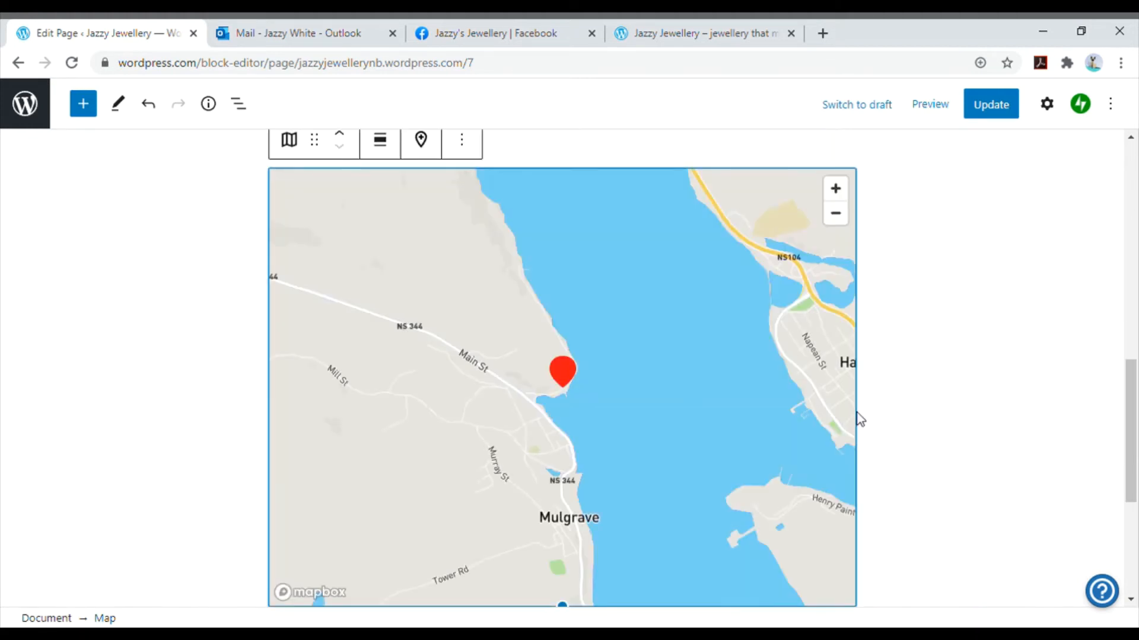
{"action": "scroll", "coordinate": [918, 421], "scroll_direction": "down", "scroll_amount": 5}
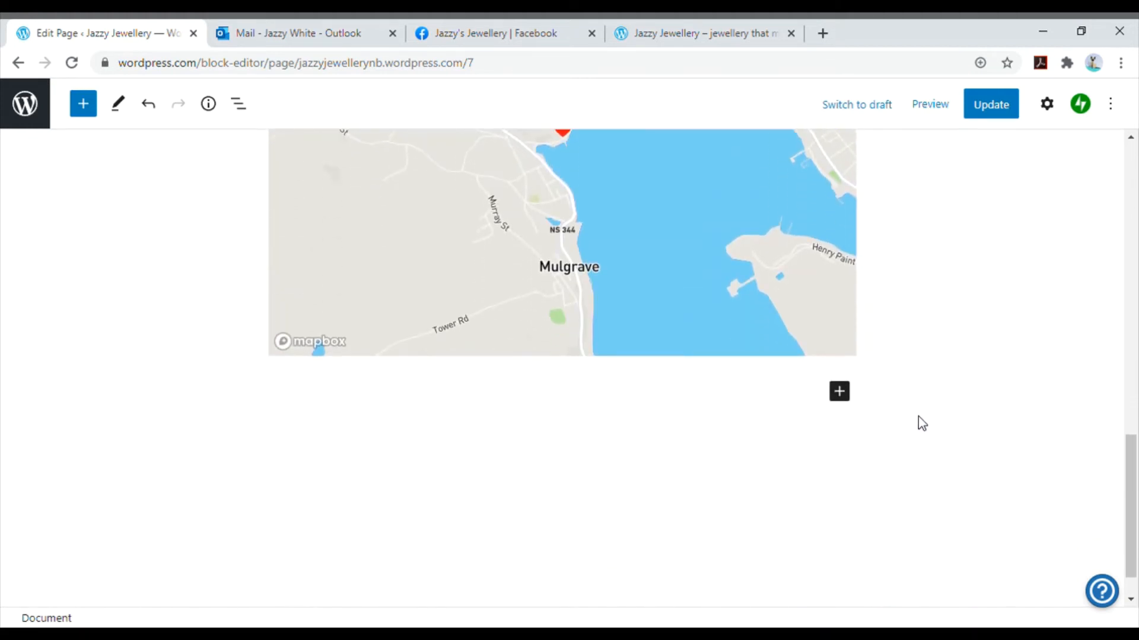
- Move the Map block up so it sits above the Get in Touch and Send Us a Message columns
{"action": "scroll", "coordinate": [918, 416], "scroll_direction": "up", "scroll_amount": 14}
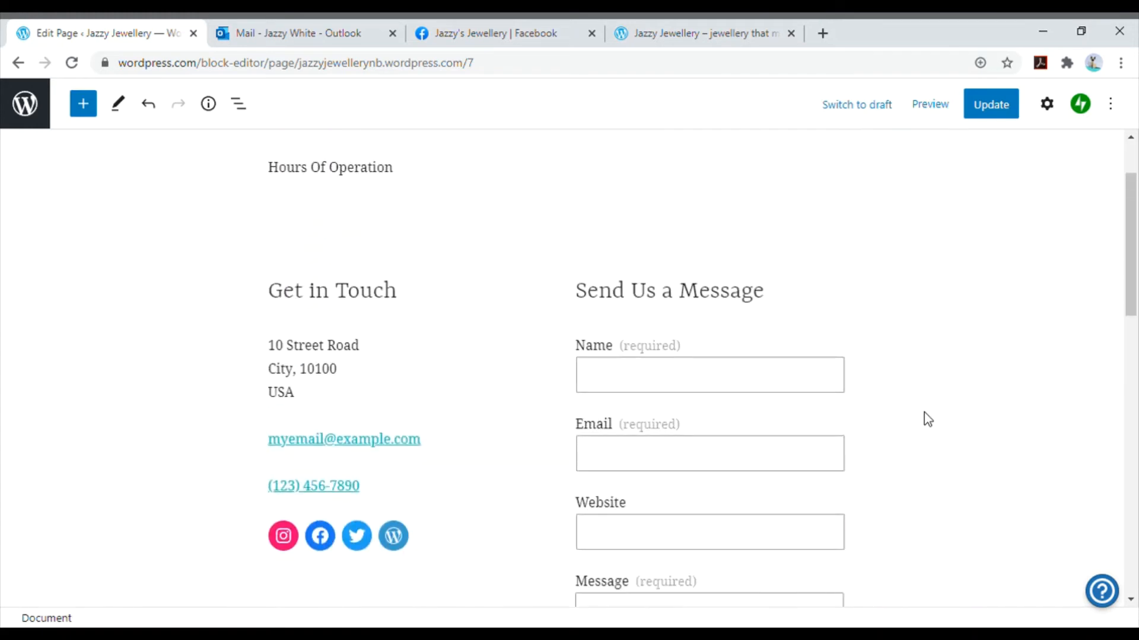
{"action": "scroll", "coordinate": [928, 420], "scroll_direction": "down", "scroll_amount": 8}
{"action": "left_click", "coordinate": [421, 287]}
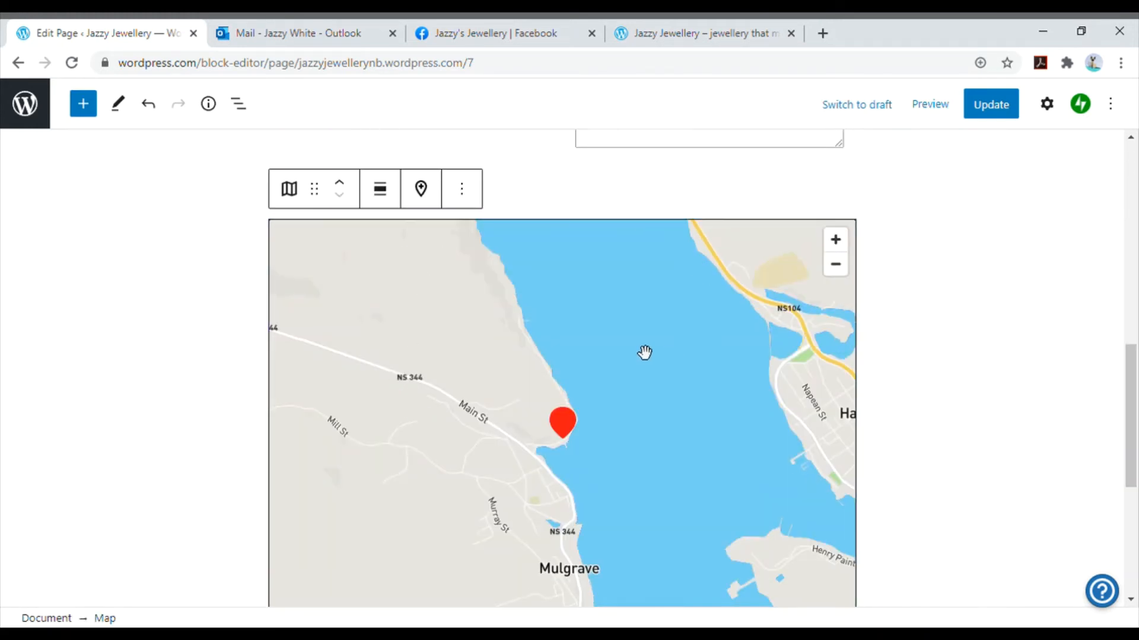
{"action": "left_click", "coordinate": [462, 188]}
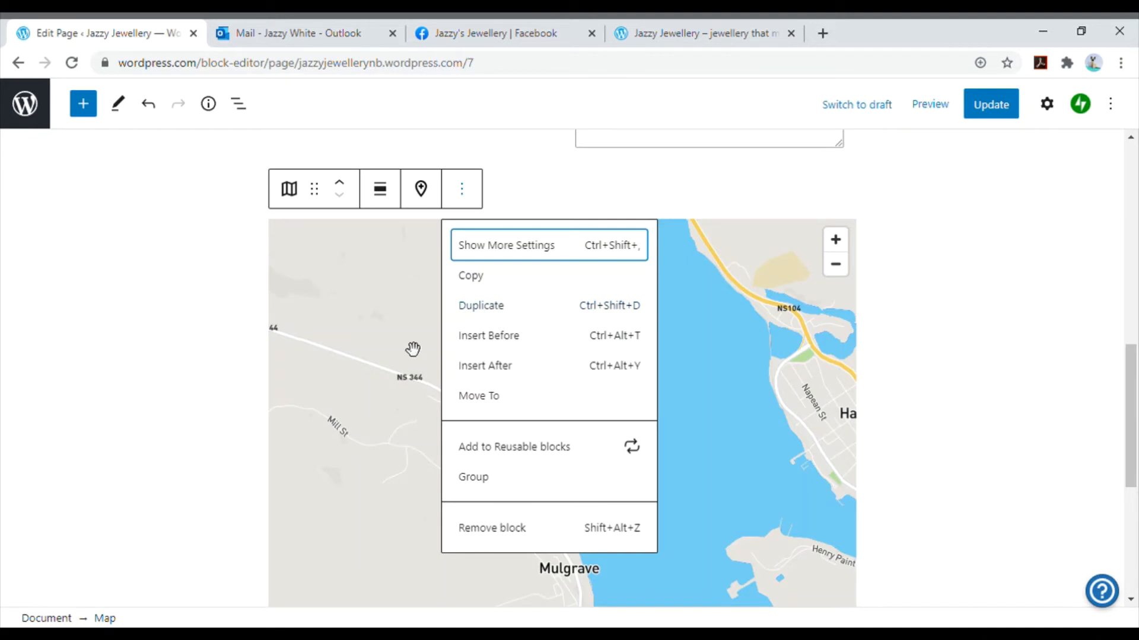
{"action": "left_click", "coordinate": [415, 350]}
{"action": "left_click", "coordinate": [349, 185]}
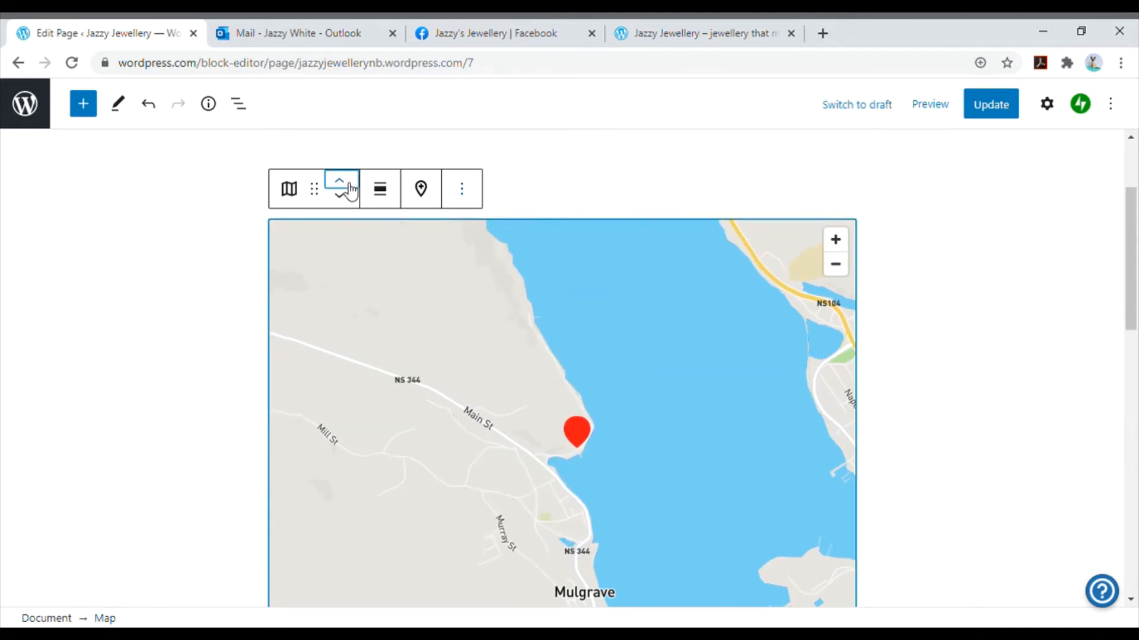
{"action": "left_click", "coordinate": [349, 187]}
{"action": "left_click", "coordinate": [349, 201]}
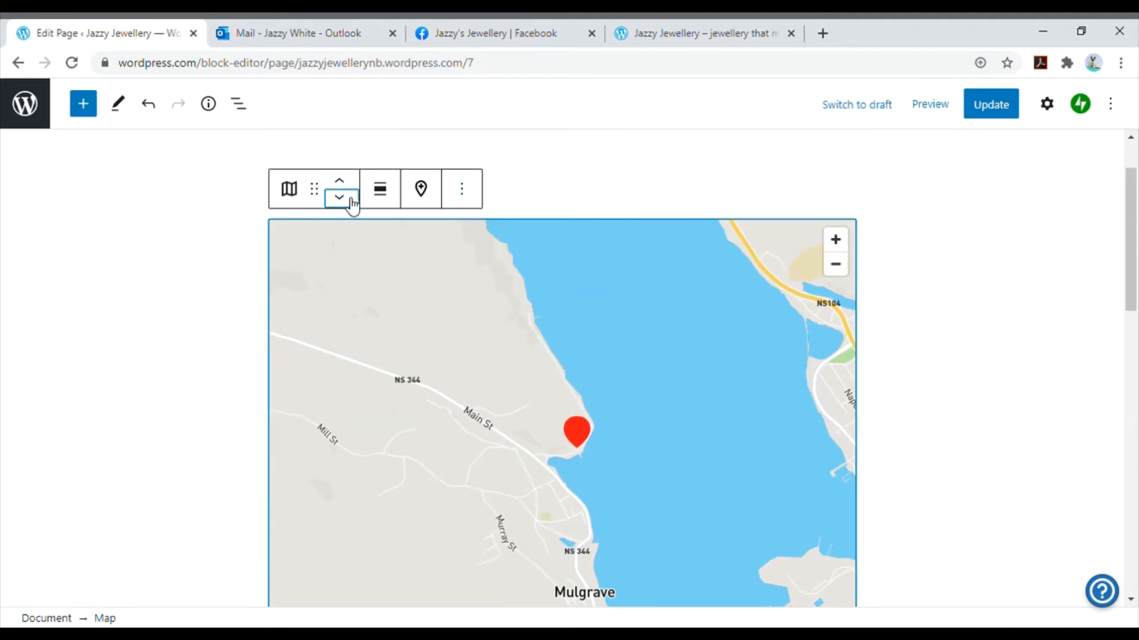
{"action": "left_click", "coordinate": [930, 338]}
- Check the Contact page's new layout, update the page and return to the site's list of published pages
{"action": "scroll", "coordinate": [951, 361], "scroll_direction": "down", "scroll_amount": 8}
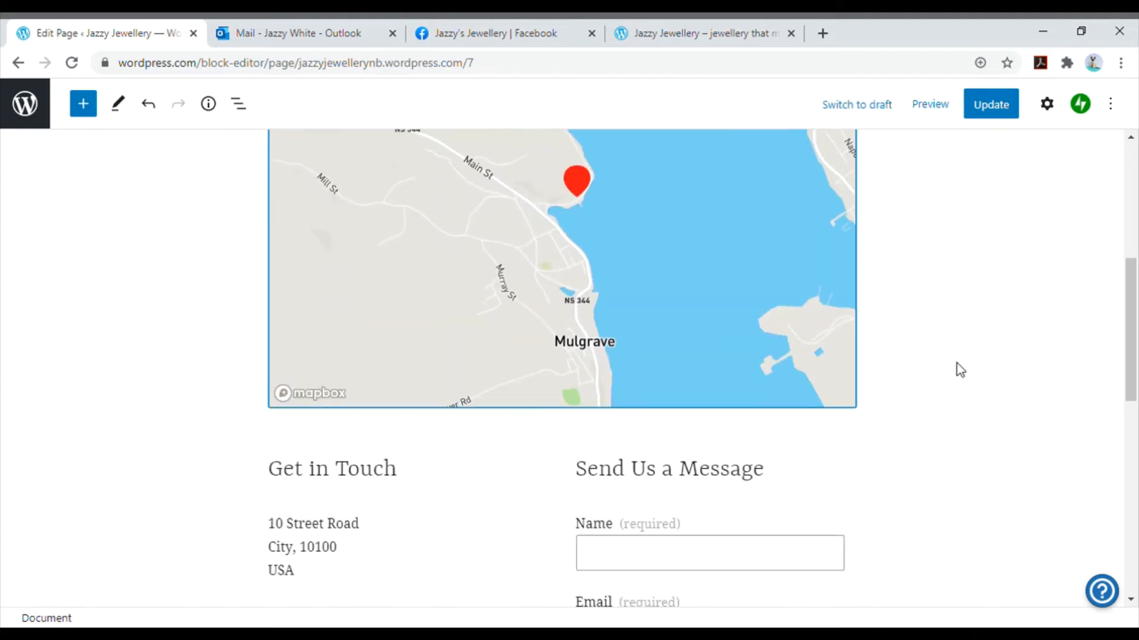
{"action": "scroll", "coordinate": [961, 371], "scroll_direction": "down", "scroll_amount": 3}
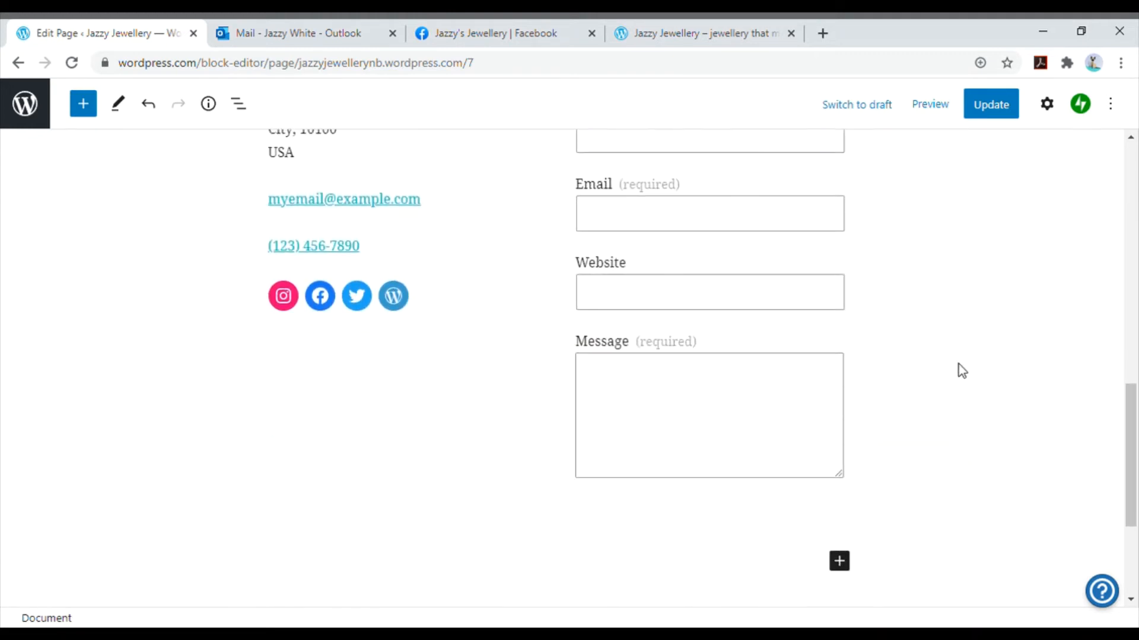
{"action": "scroll", "coordinate": [961, 371], "scroll_direction": "up", "scroll_amount": 4}
{"action": "scroll", "coordinate": [961, 371], "scroll_direction": "up", "scroll_amount": 4}
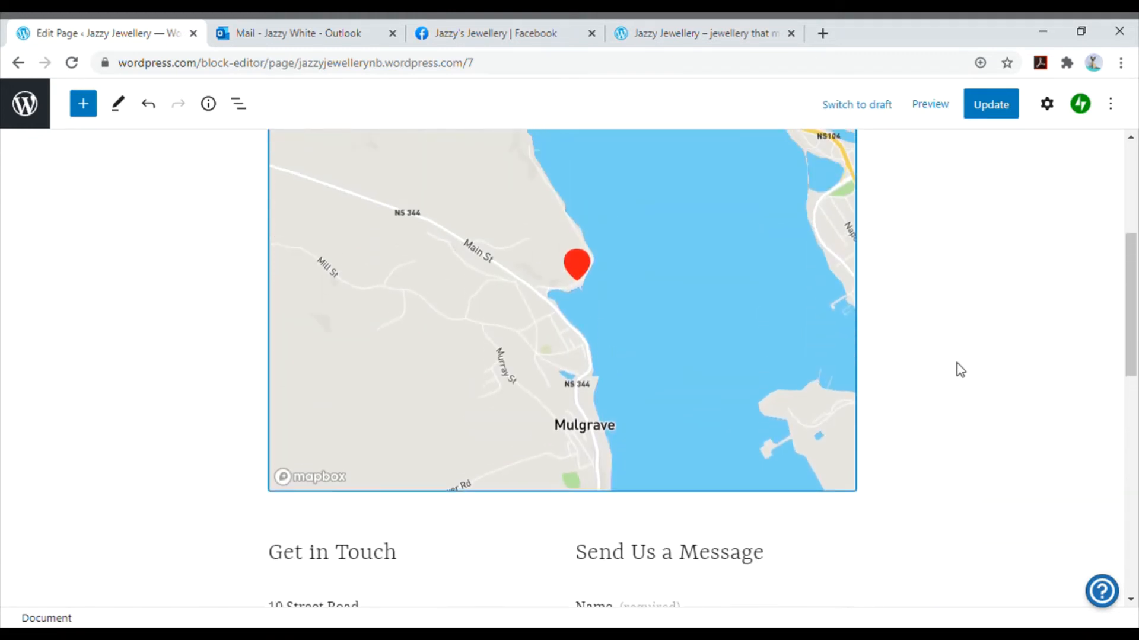
{"action": "left_click", "coordinate": [994, 117]}
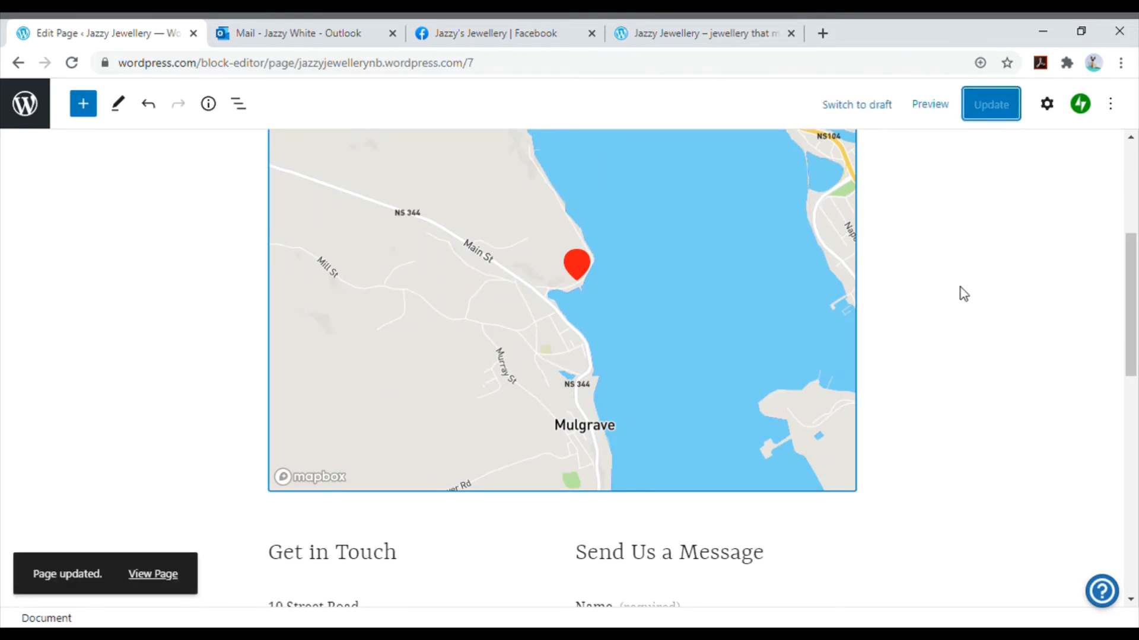
{"action": "left_click", "coordinate": [25, 107]}
{"action": "left_click", "coordinate": [51, 155]}
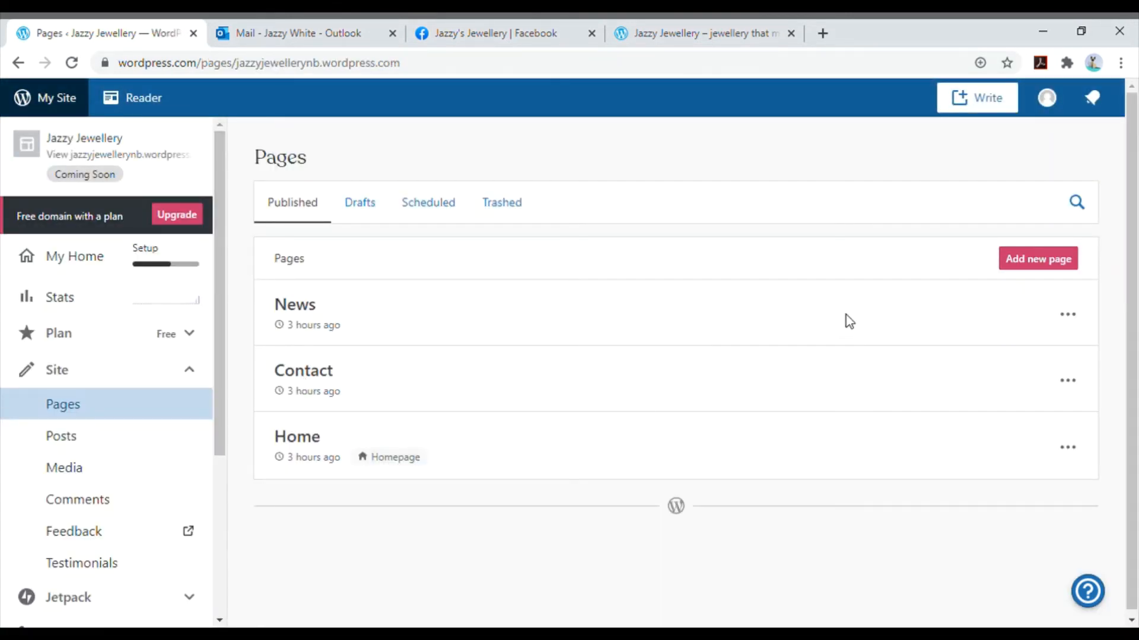
- Create a new page from the Blank layout and title it "Products"
{"action": "left_click", "coordinate": [1058, 270]}
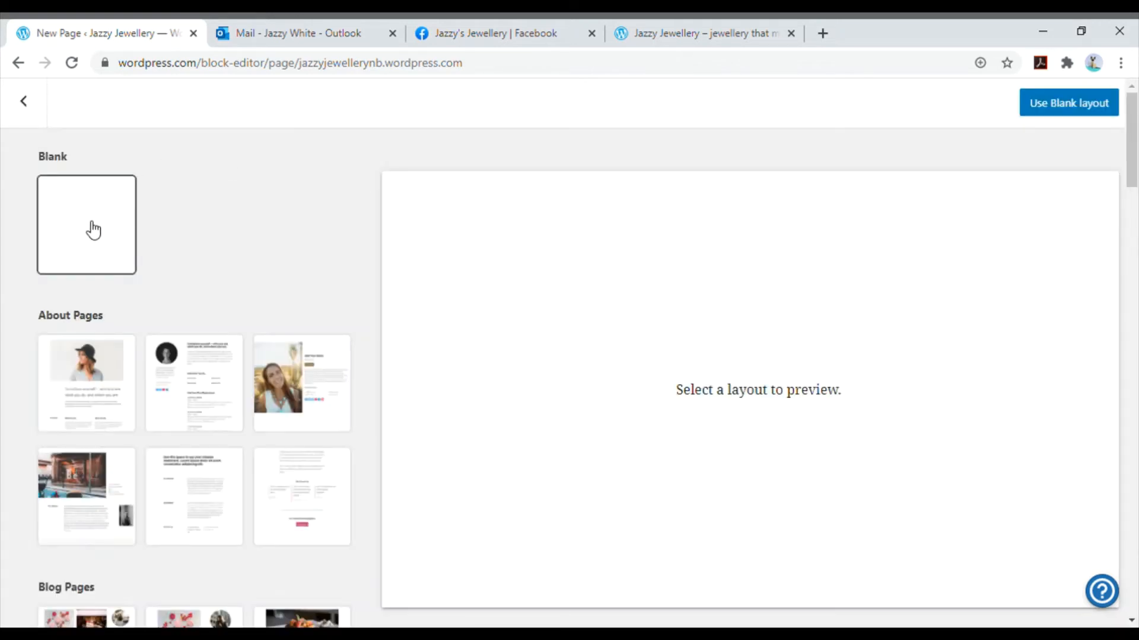
{"action": "scroll", "coordinate": [77, 285], "scroll_direction": "down", "scroll_amount": 3}
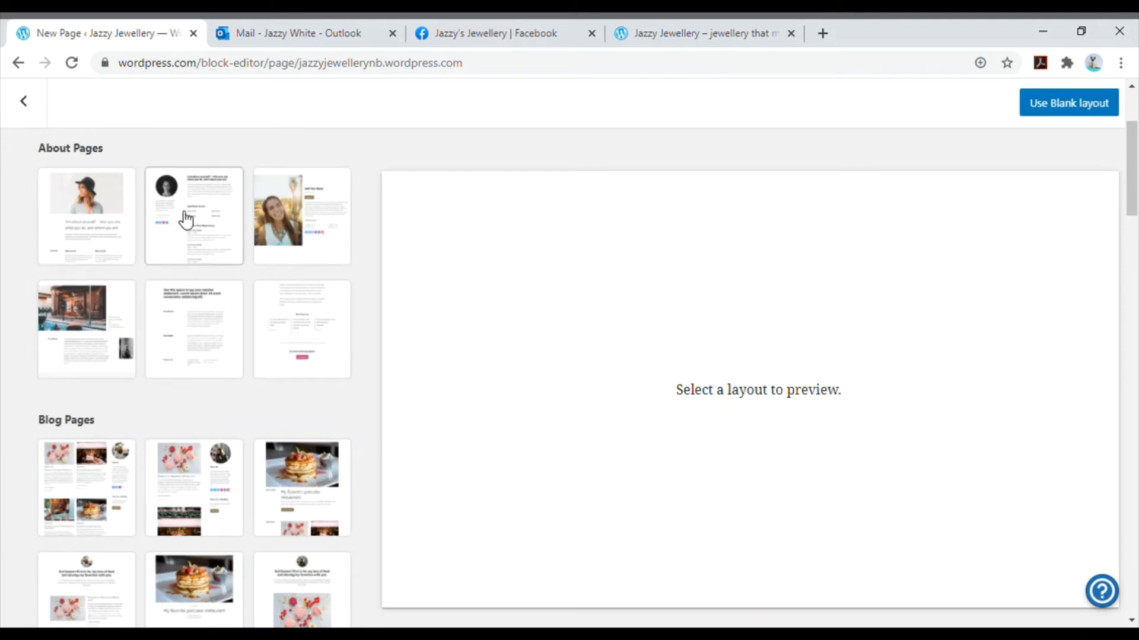
{"action": "scroll", "coordinate": [148, 356], "scroll_direction": "down", "scroll_amount": 3}
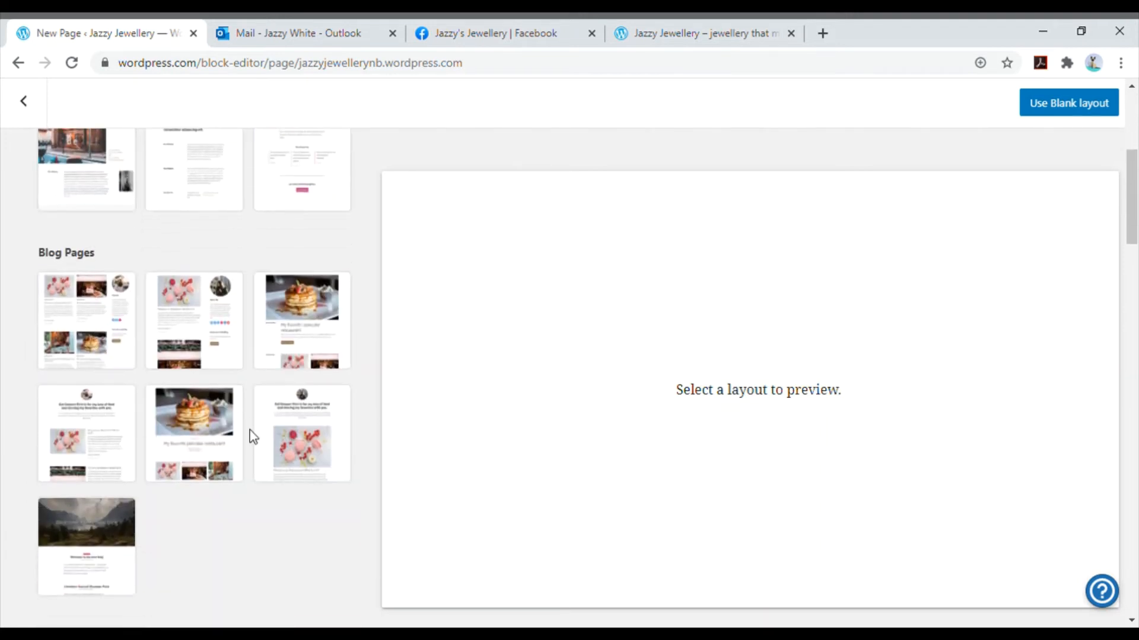
{"action": "scroll", "coordinate": [249, 439], "scroll_direction": "down", "scroll_amount": 6}
{"action": "scroll", "coordinate": [261, 433], "scroll_direction": "up", "scroll_amount": 10}
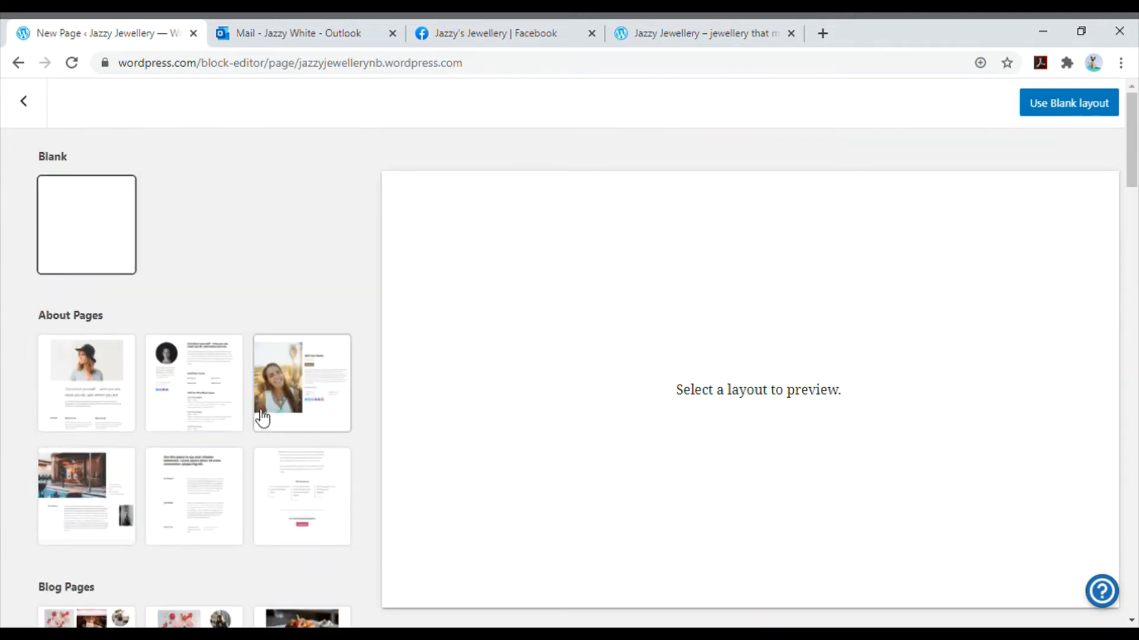
{"action": "left_click", "coordinate": [98, 227]}
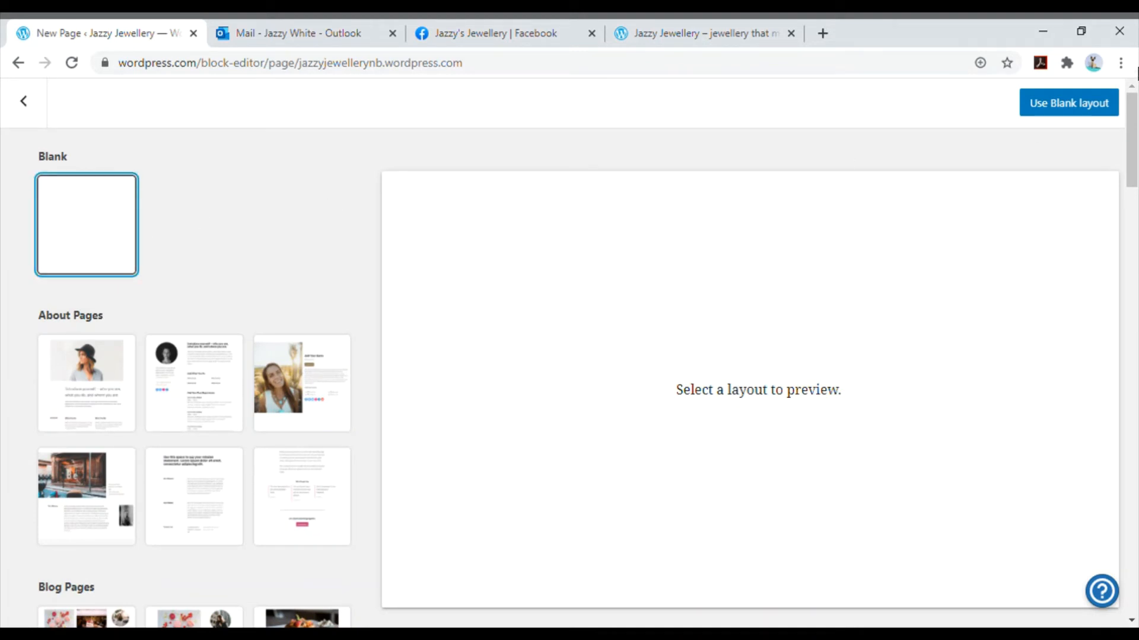
{"action": "left_click", "coordinate": [1083, 105]}
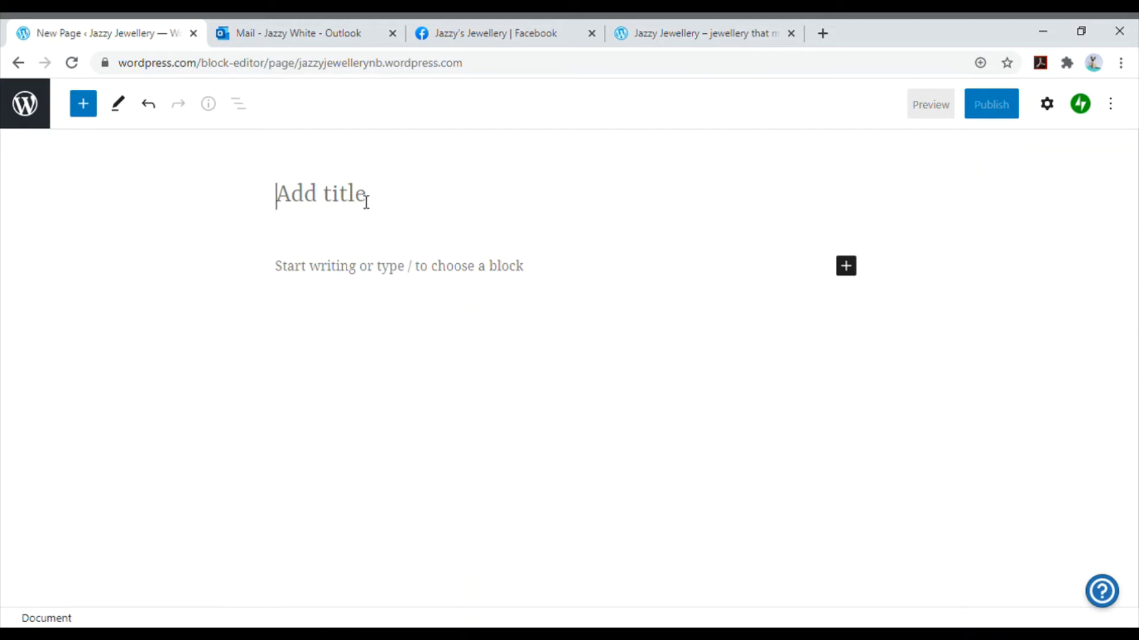
{"action": "type", "text": "Products"}
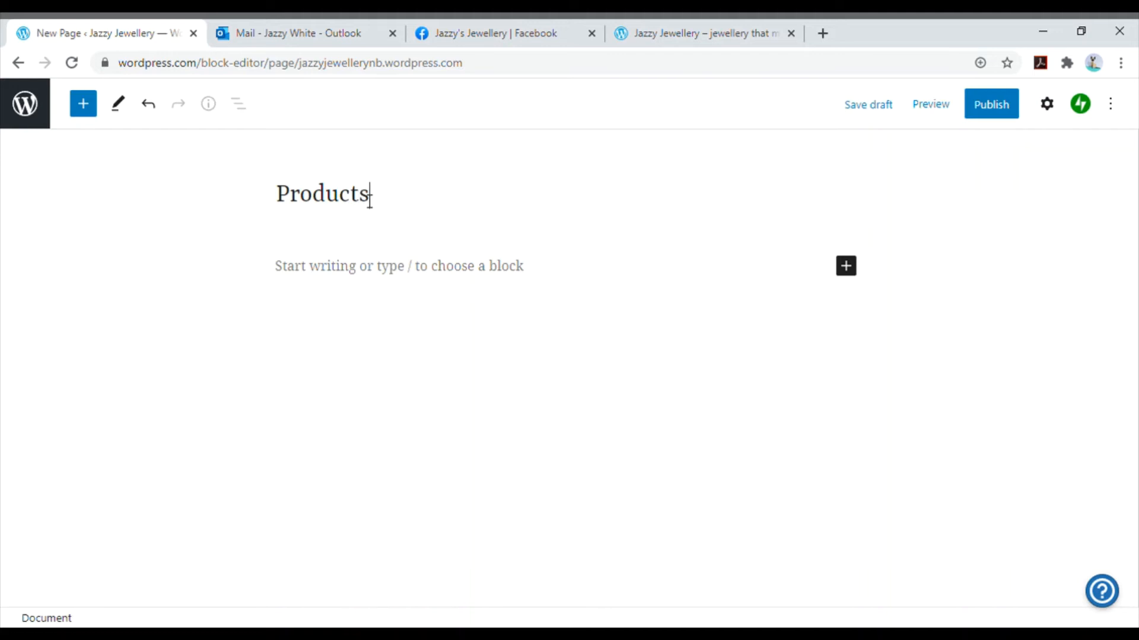
- Add a three-column Layout Grid block below the Products title
{"action": "left_click", "coordinate": [851, 275]}
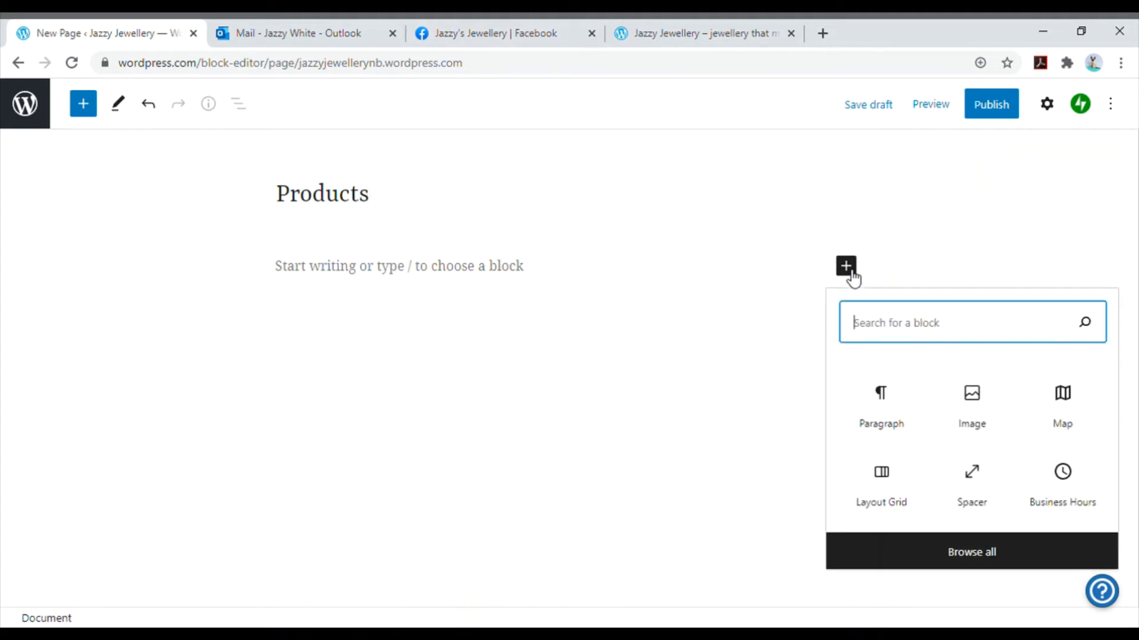
{"action": "left_click", "coordinate": [898, 501]}
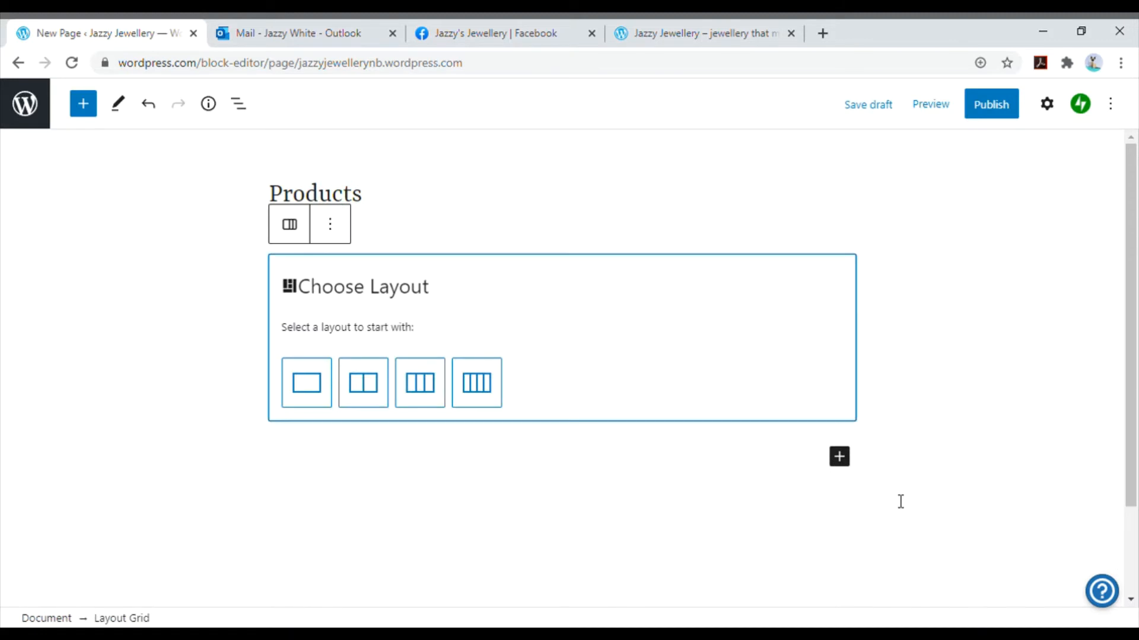
{"action": "left_click", "coordinate": [419, 396]}
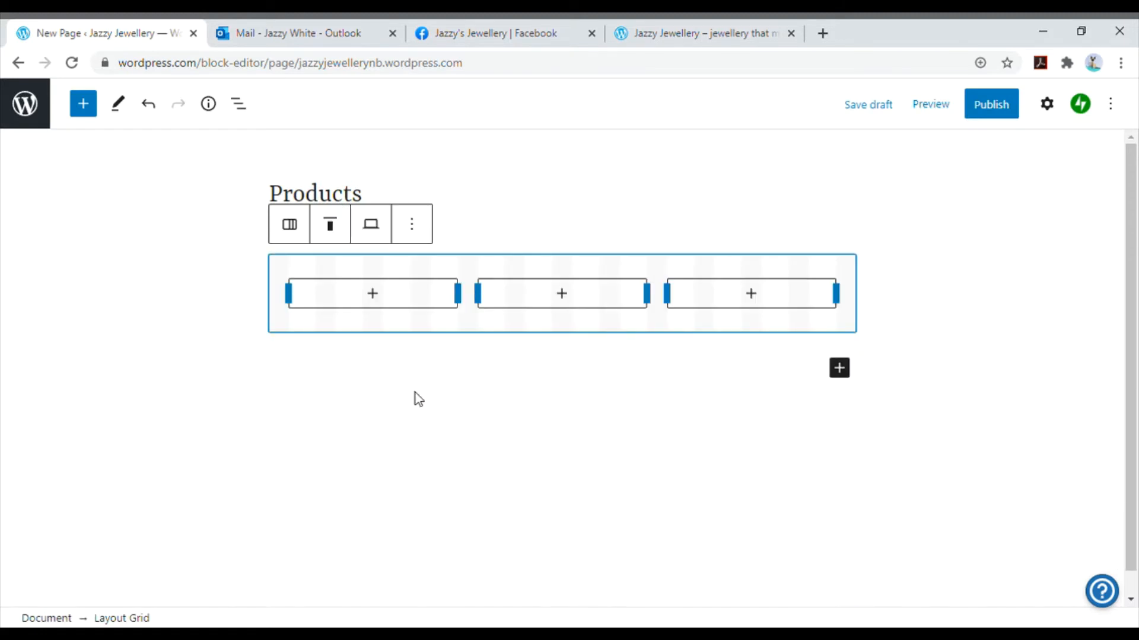
- Add an Image block to the grid's first column and upload and insert the photo of red earrings and a beaded necklace on cream fabric
{"action": "left_click", "coordinate": [380, 297]}
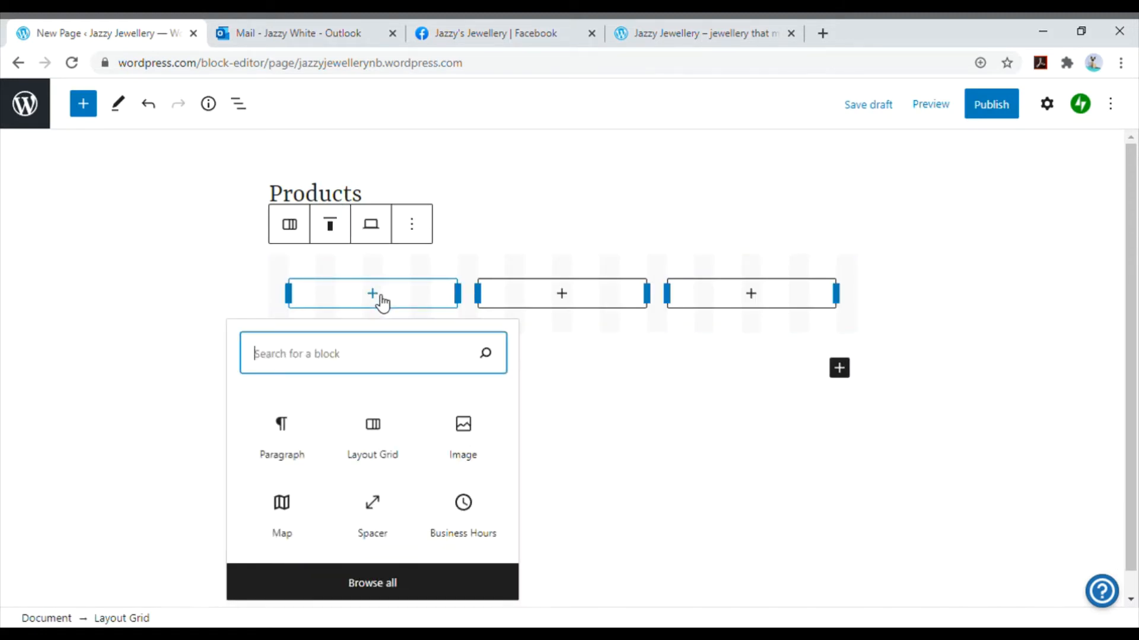
{"action": "left_click", "coordinate": [469, 439]}
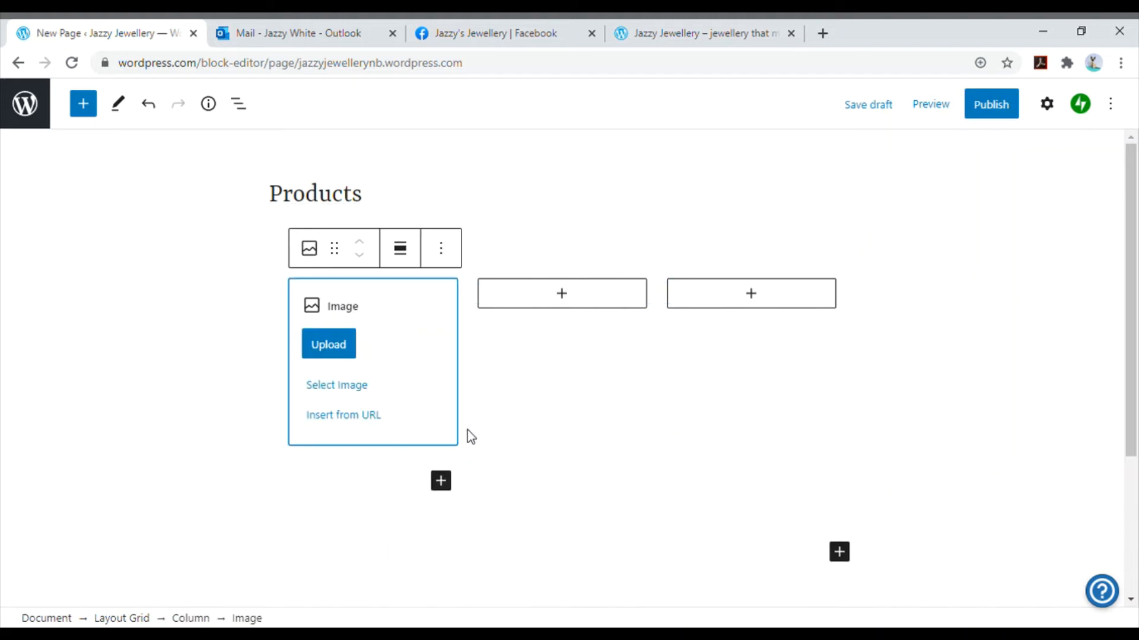
{"action": "left_click", "coordinate": [337, 386]}
{"action": "left_click", "coordinate": [354, 435]}
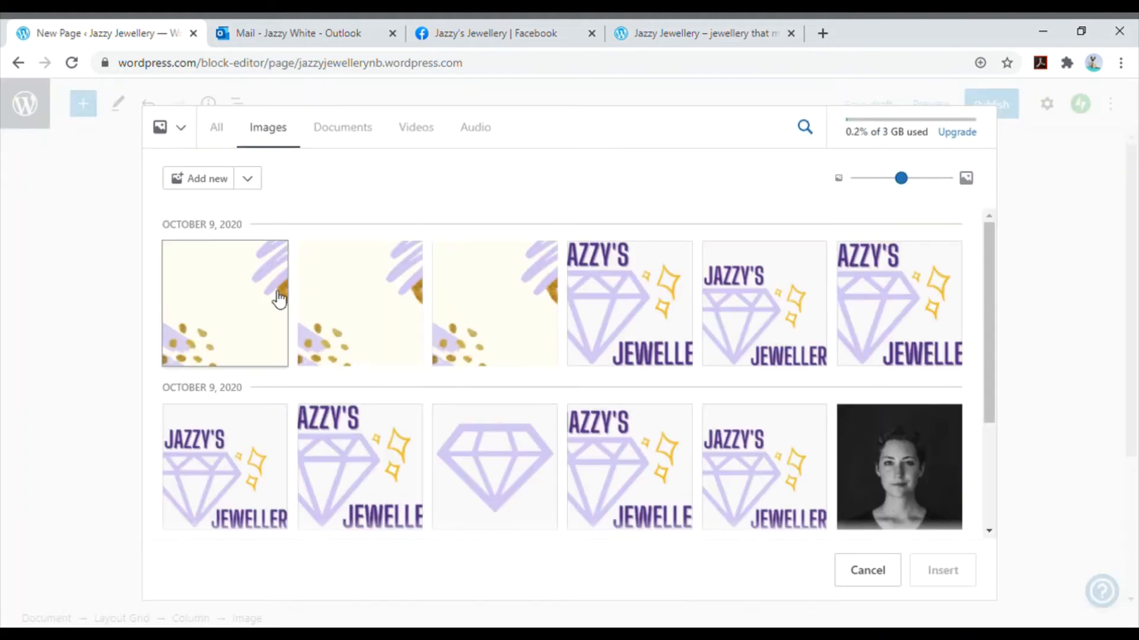
{"action": "scroll", "coordinate": [356, 376], "scroll_direction": "down", "scroll_amount": 3}
{"action": "scroll", "coordinate": [358, 378], "scroll_direction": "up", "scroll_amount": 1}
{"action": "scroll", "coordinate": [365, 382], "scroll_direction": "up", "scroll_amount": 1}
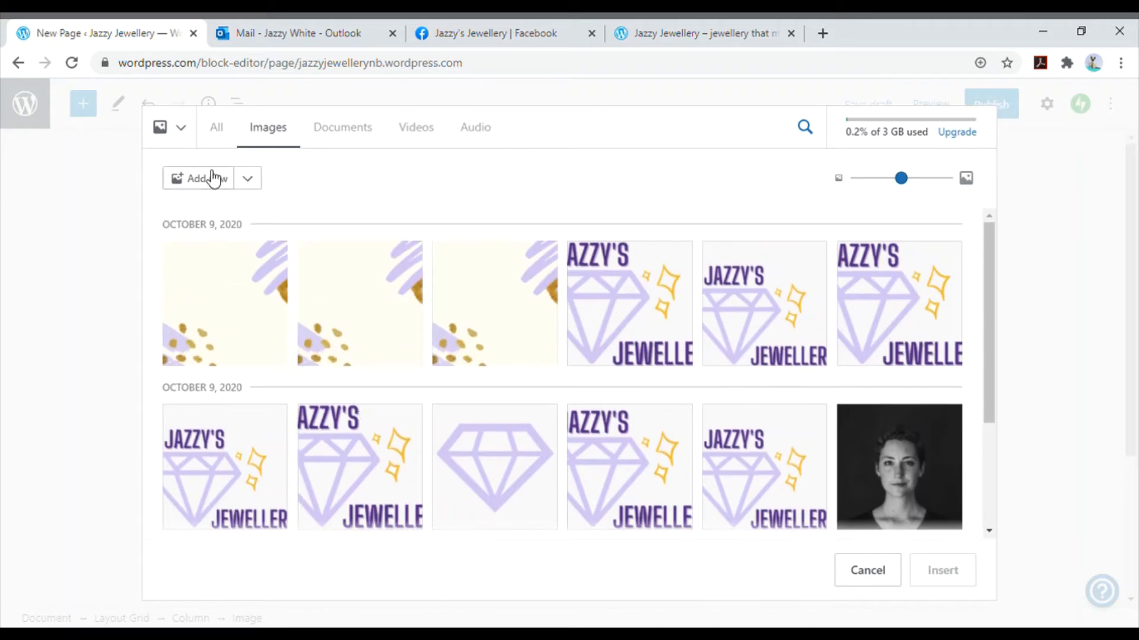
{"action": "left_click", "coordinate": [261, 184]}
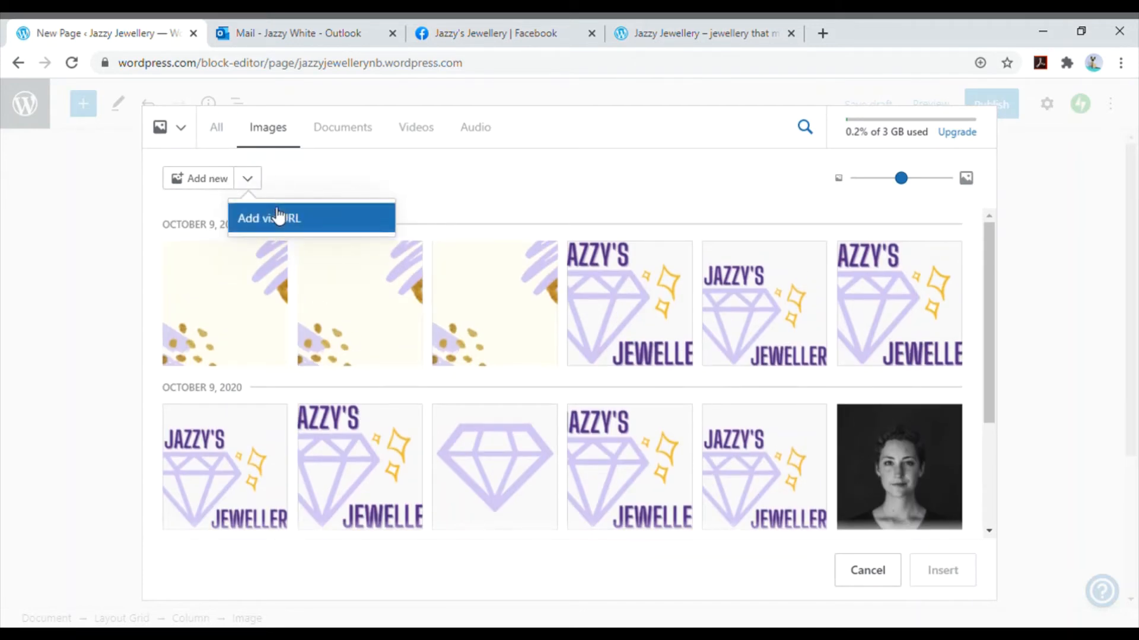
{"action": "left_click", "coordinate": [204, 185]}
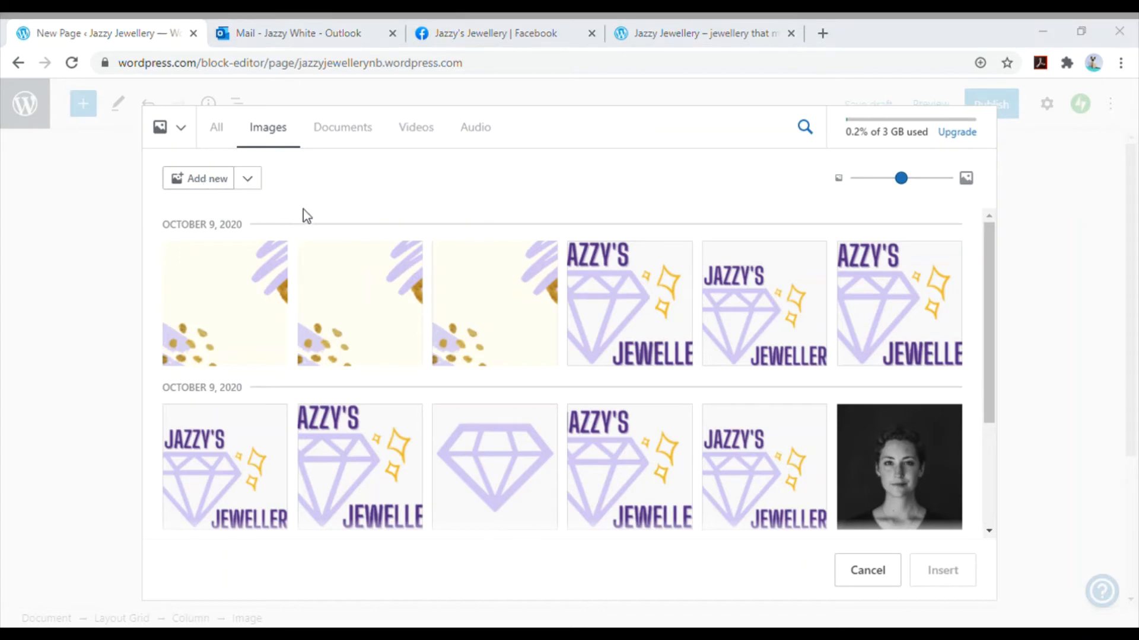
{"action": "double_click", "coordinate": [200, 295]}
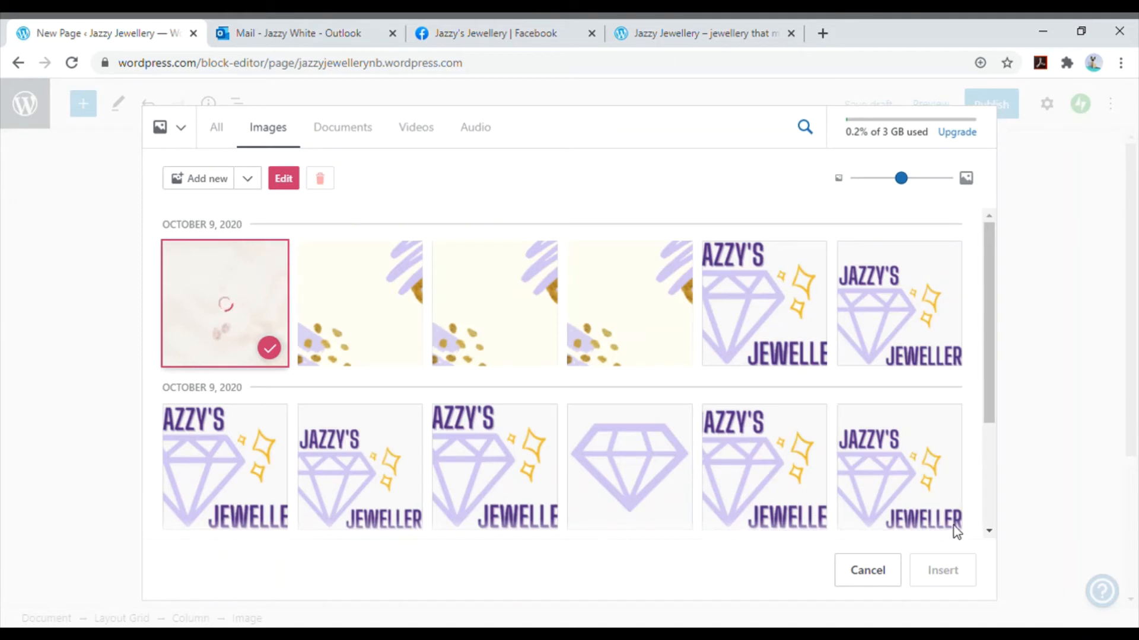
{"action": "left_click", "coordinate": [942, 570]}
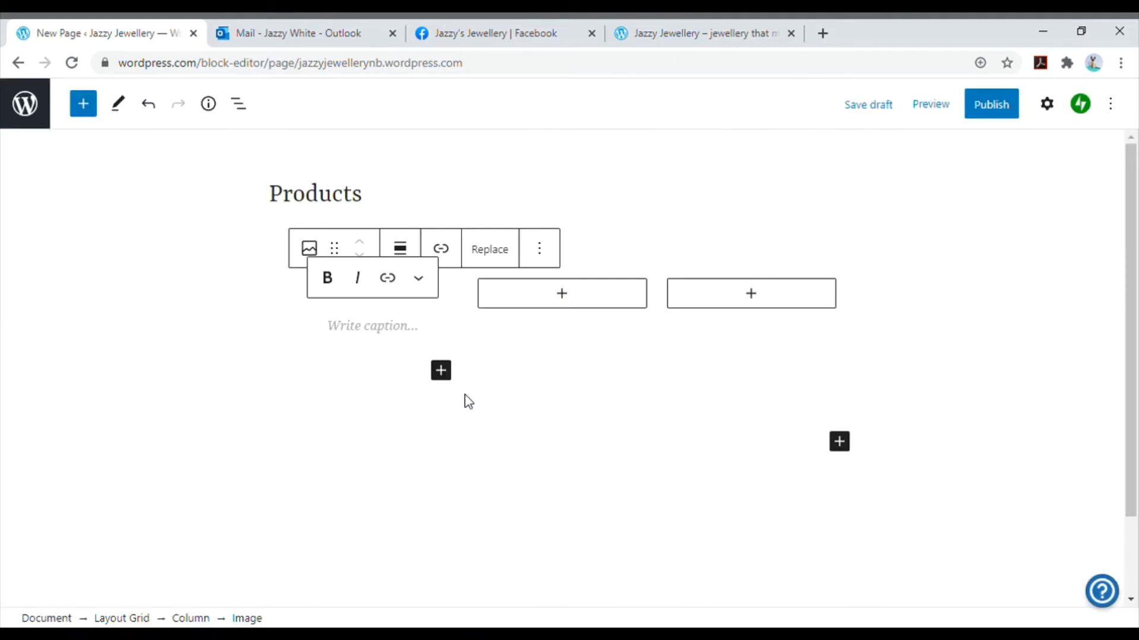
- Add an Image block to the grid's second column and upload the photo of blue tassel earrings
{"action": "left_click", "coordinate": [576, 301]}
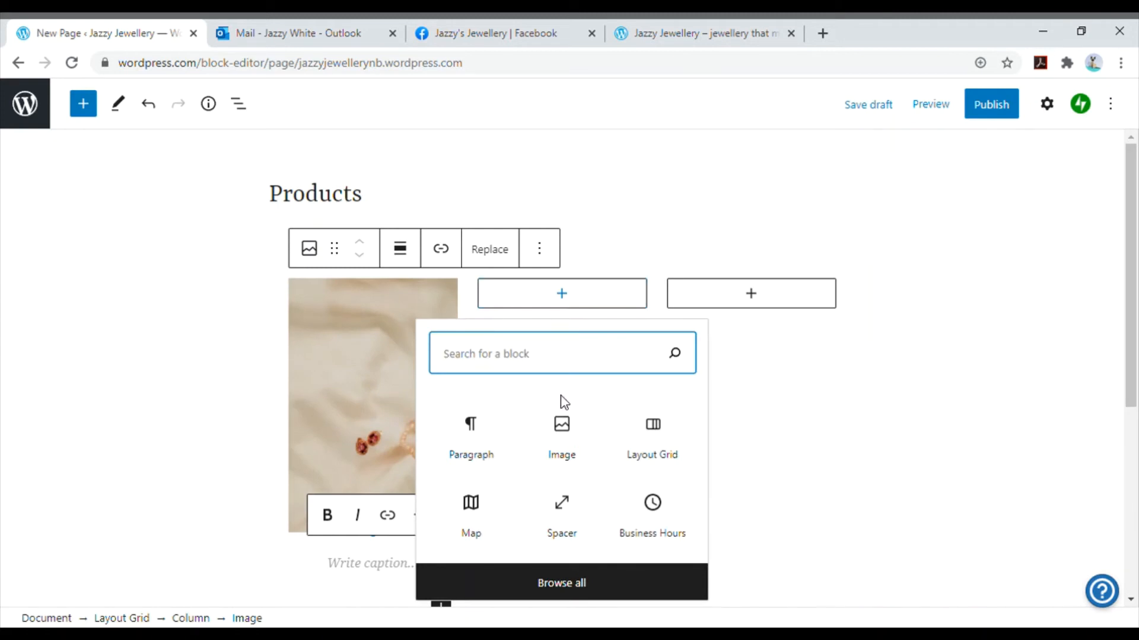
{"action": "left_click", "coordinate": [573, 426]}
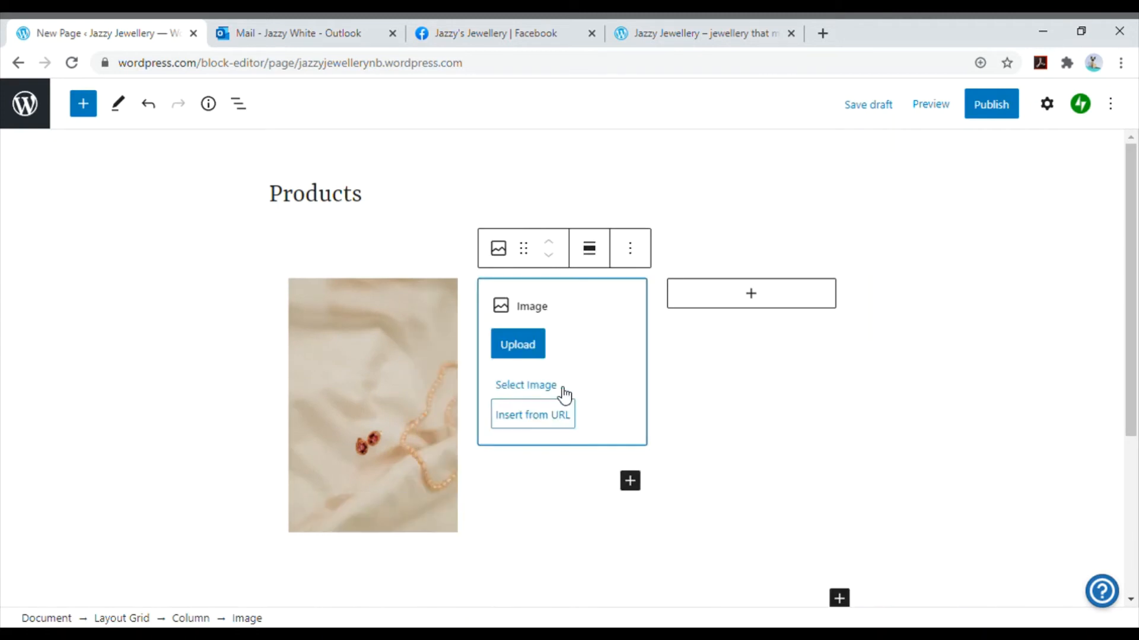
{"action": "left_click", "coordinate": [518, 345]}
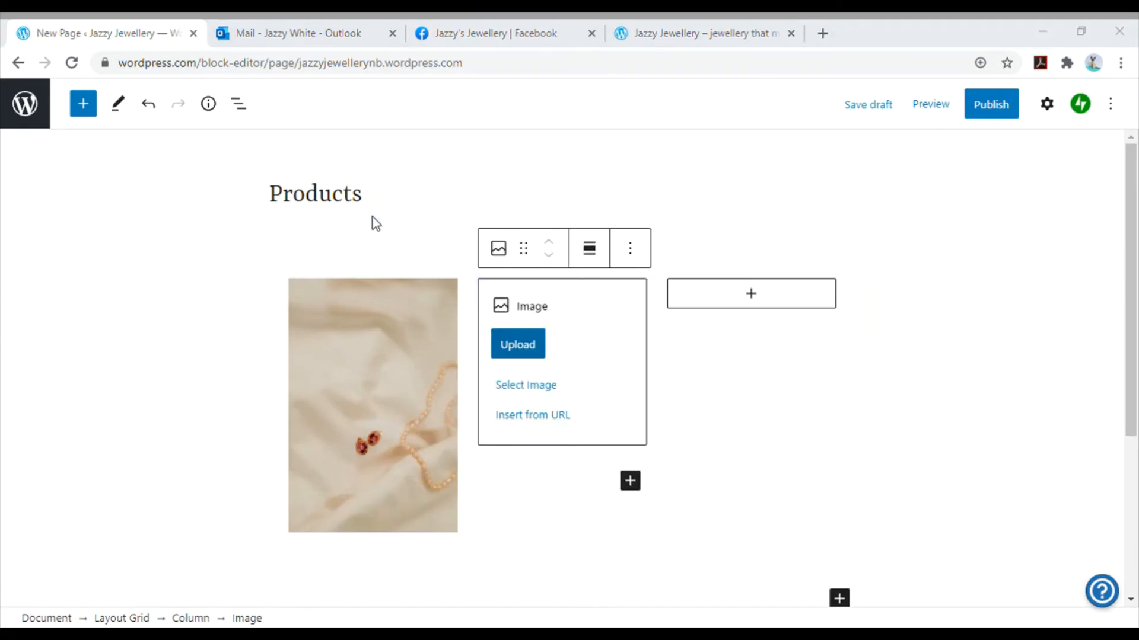
{"action": "double_click", "coordinate": [307, 290]}
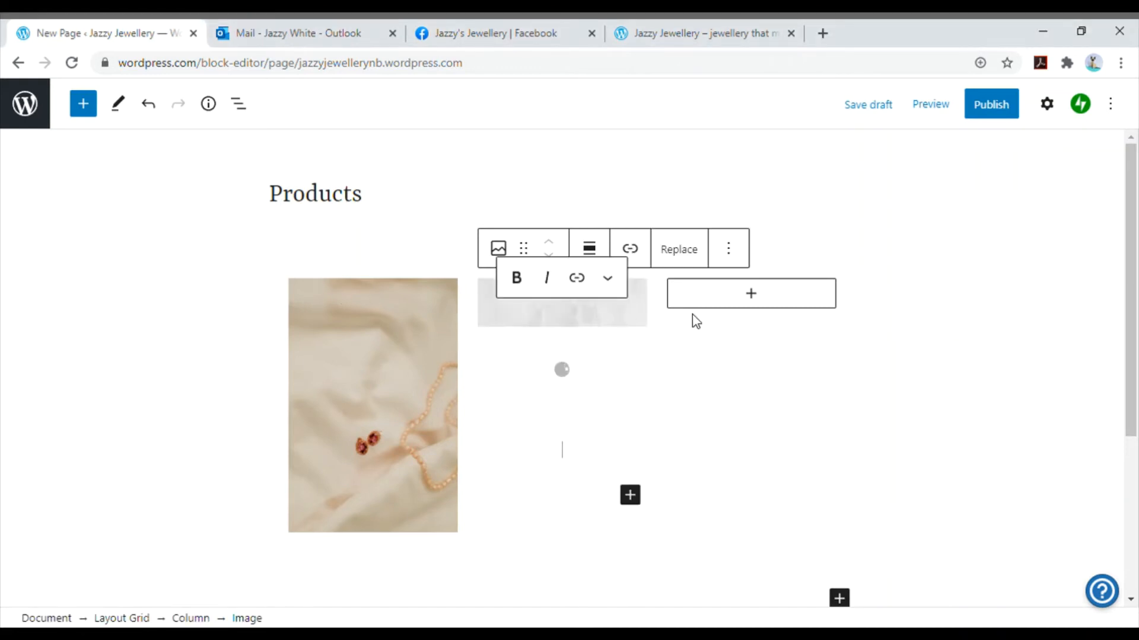
- Add an Image block to the grid's third column and upload the photo of earrings and rings on a pink display
{"action": "left_click", "coordinate": [769, 304]}
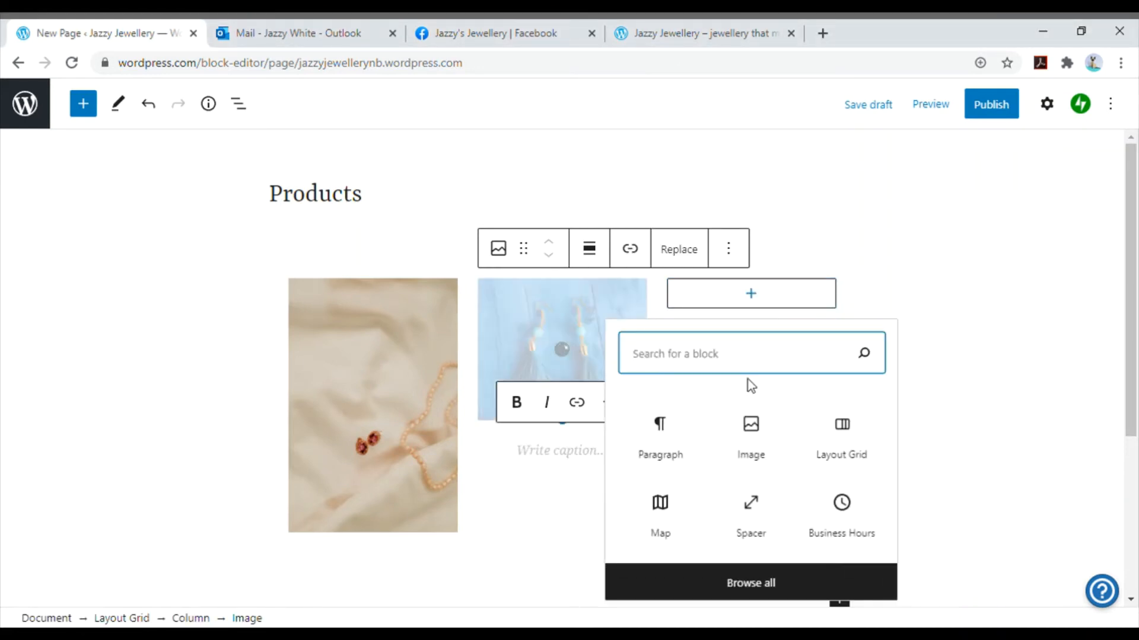
{"action": "left_click", "coordinate": [751, 433]}
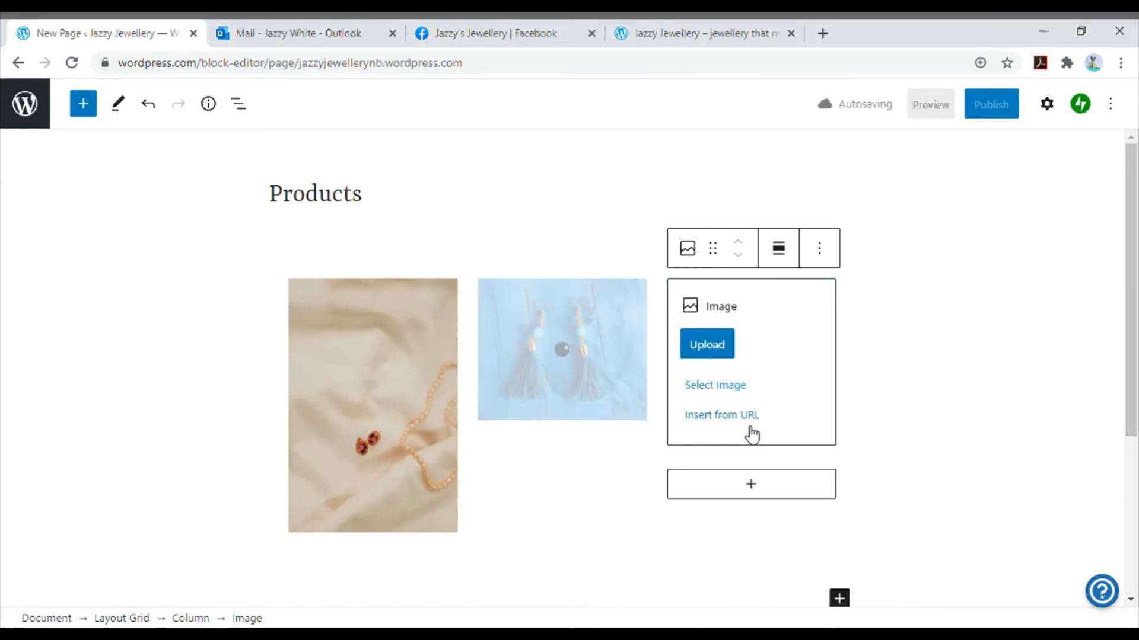
{"action": "left_click", "coordinate": [720, 350]}
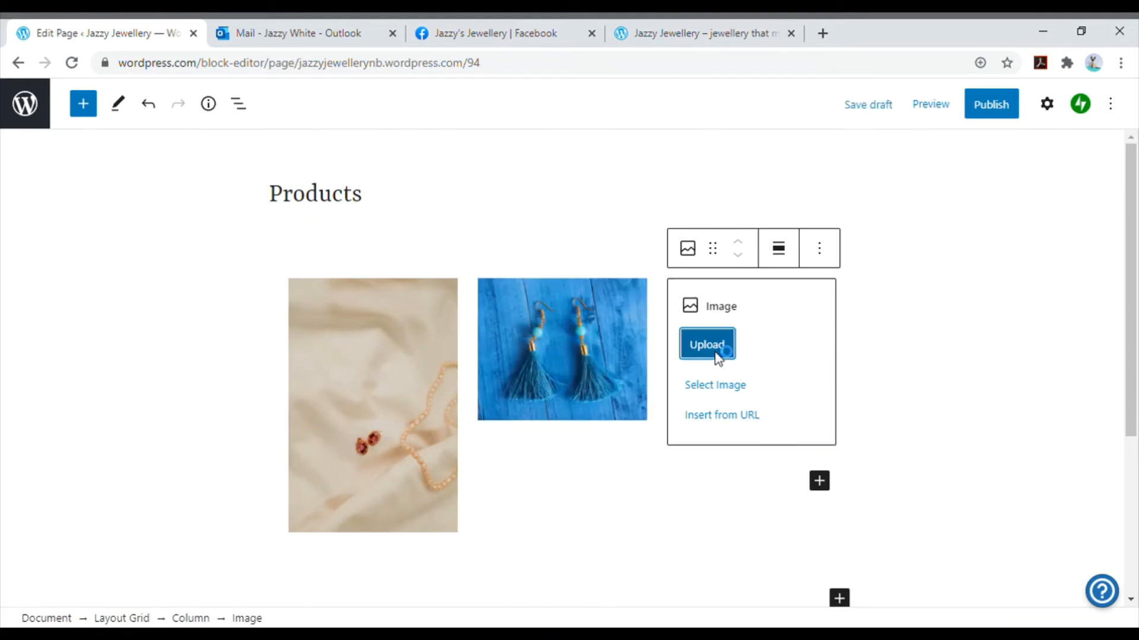
{"action": "double_click", "coordinate": [395, 302]}
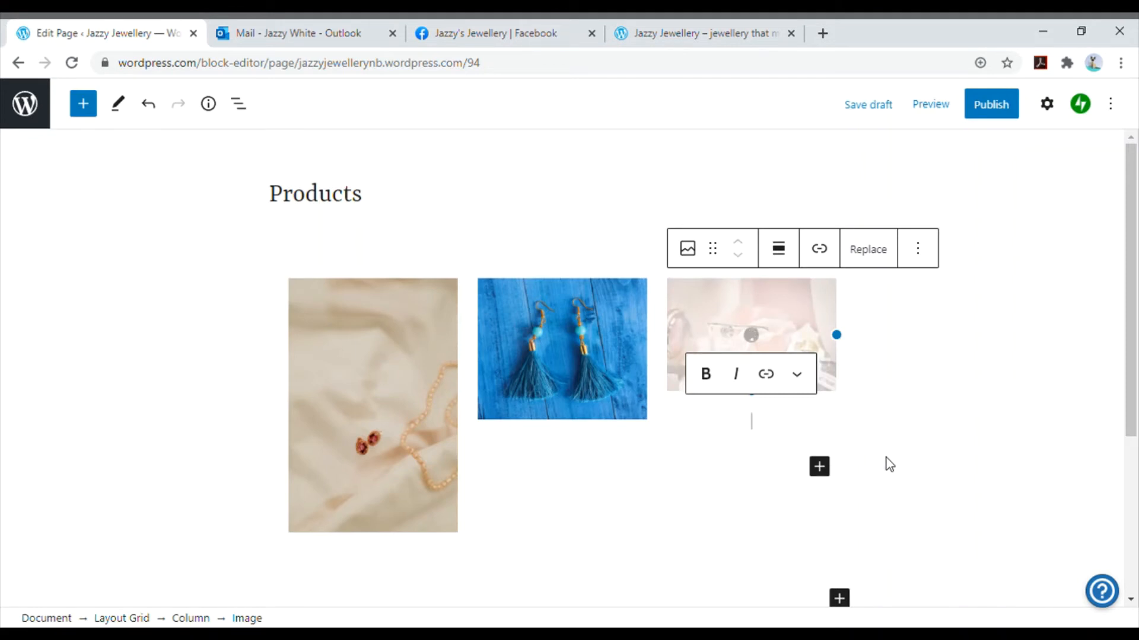
{"action": "left_click", "coordinate": [896, 388]}
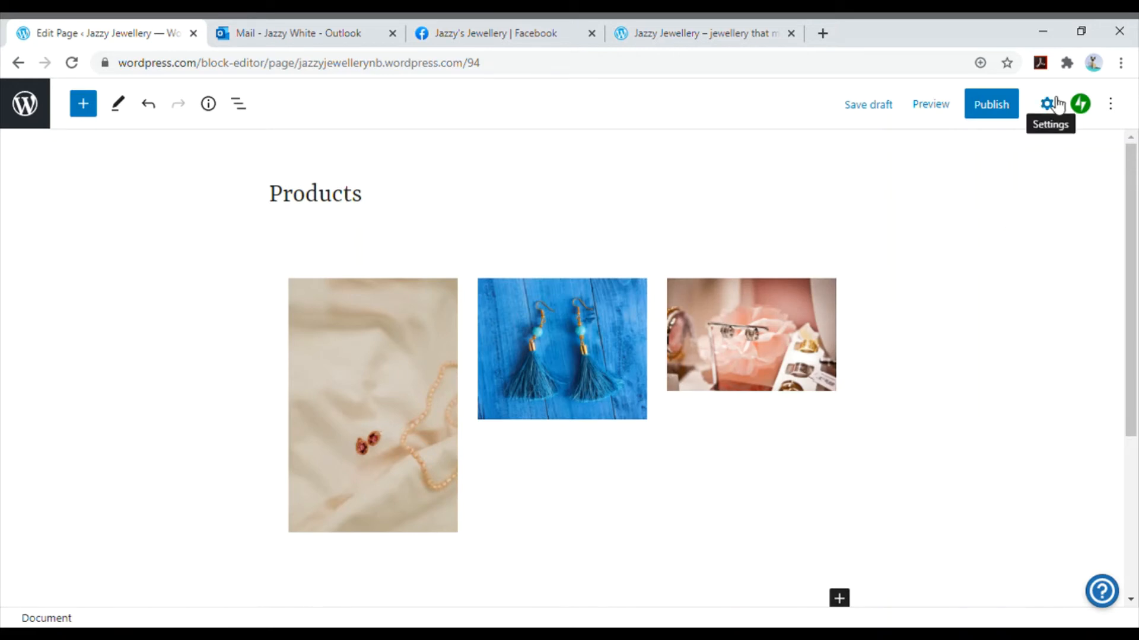
- Publish the Products page and view the published page with its three product photos
{"action": "left_click", "coordinate": [1001, 105]}
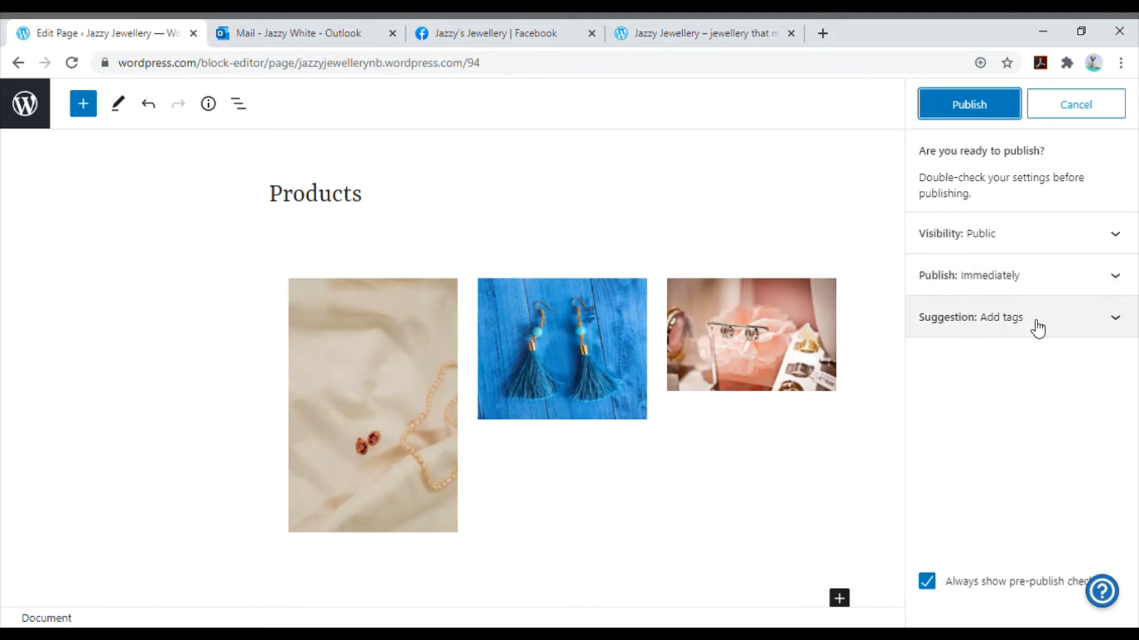
{"action": "left_click", "coordinate": [996, 102]}
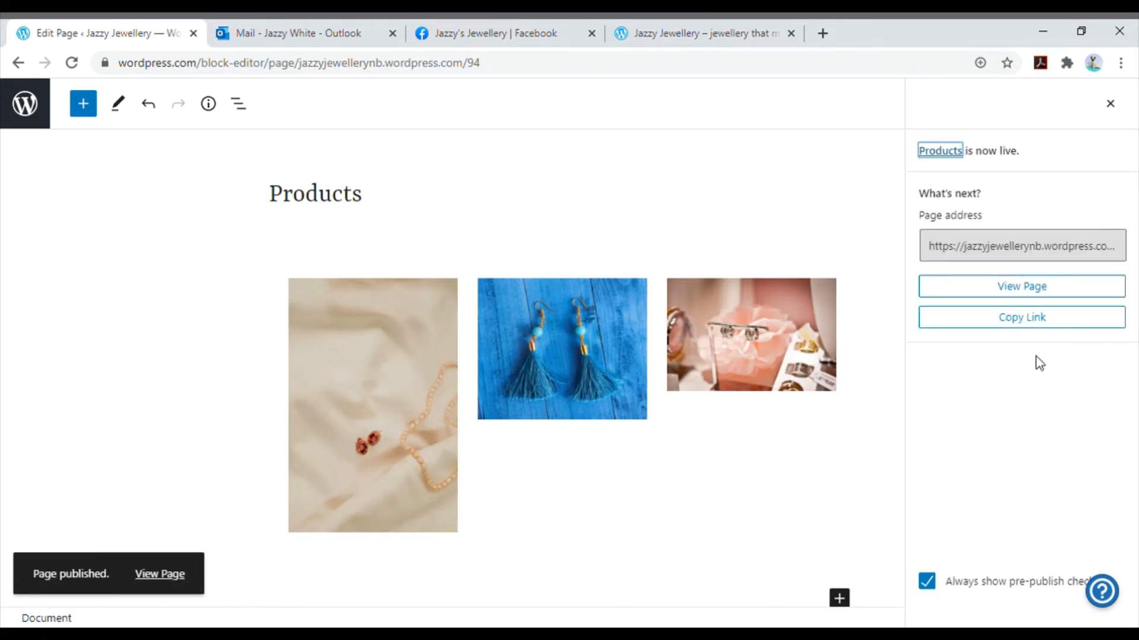
{"action": "left_click", "coordinate": [162, 573]}
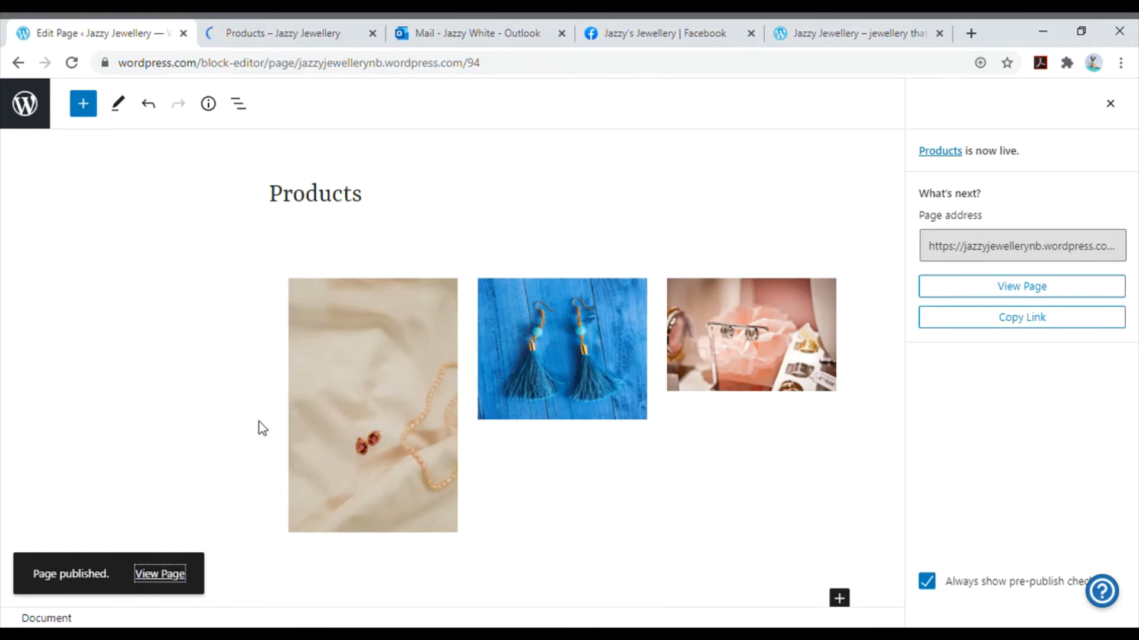
{"action": "left_click", "coordinate": [319, 26]}
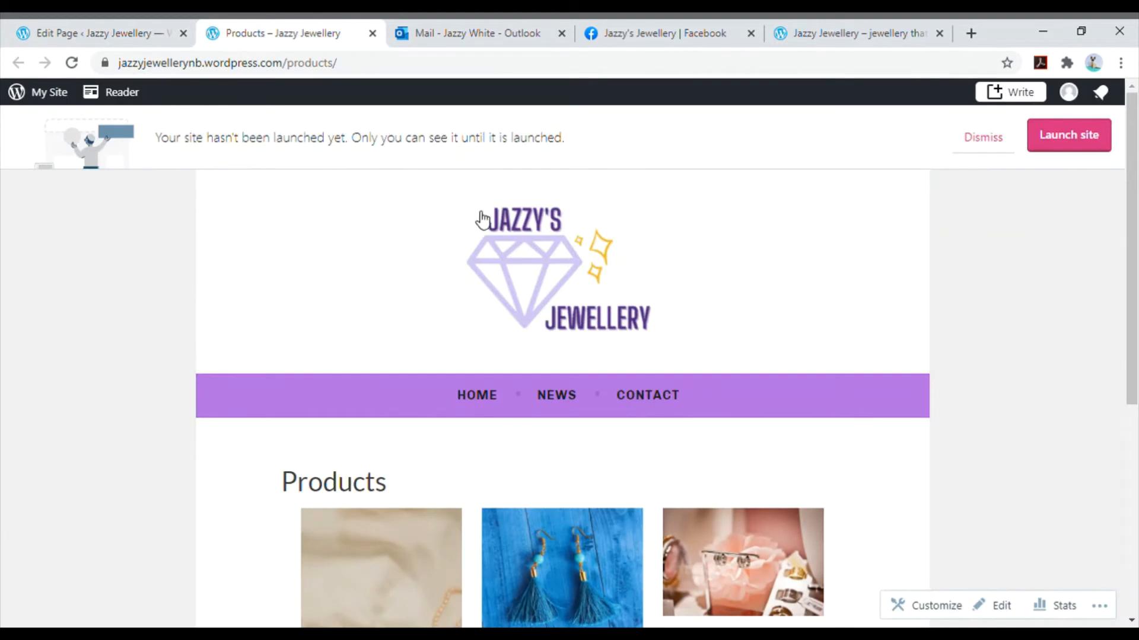
{"action": "scroll", "coordinate": [749, 359], "scroll_direction": "down", "scroll_amount": 3}
{"action": "scroll", "coordinate": [753, 359], "scroll_direction": "down", "scroll_amount": 3}
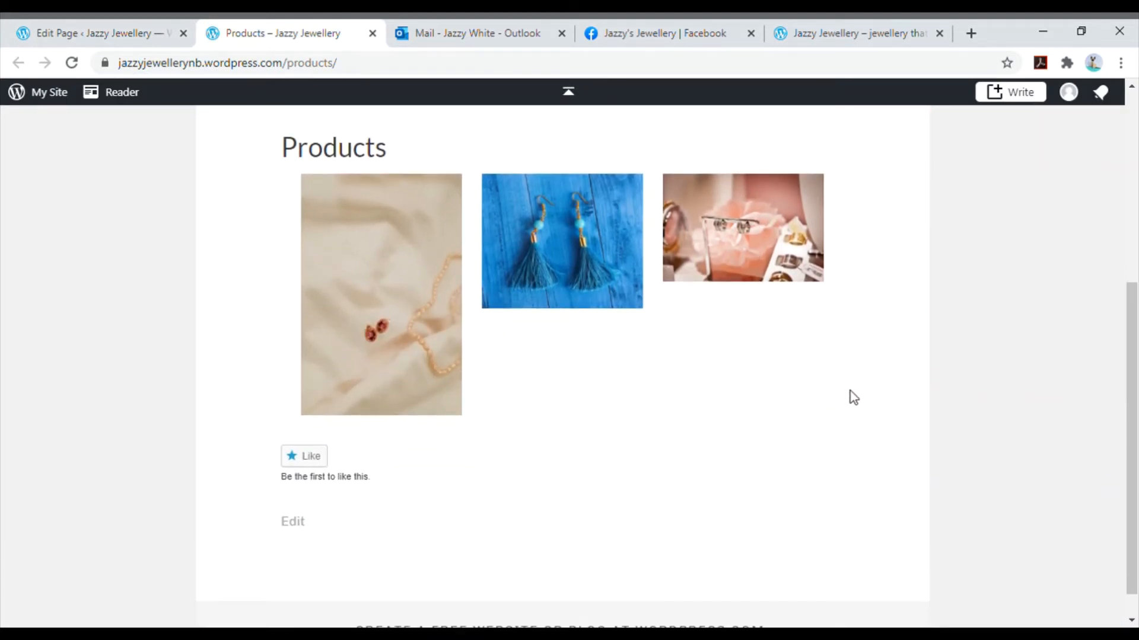
{"action": "scroll", "coordinate": [850, 390], "scroll_direction": "up", "scroll_amount": 6}
- Return to the Products page editor and leave it for the site's list of pages
{"action": "left_click", "coordinate": [154, 20]}
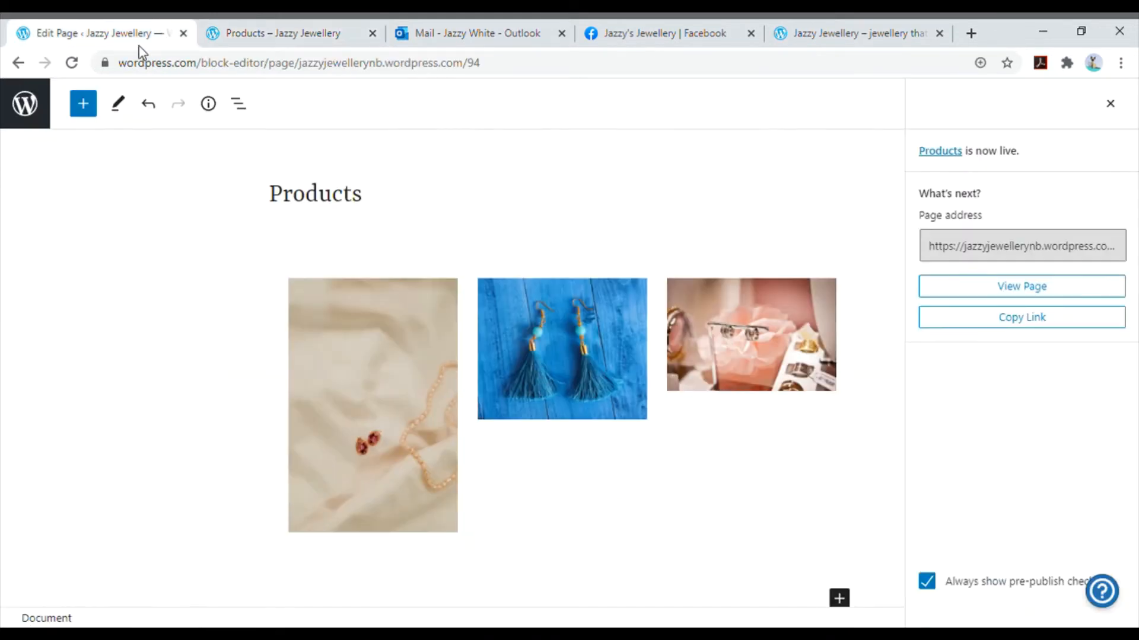
{"action": "left_click", "coordinate": [34, 118]}
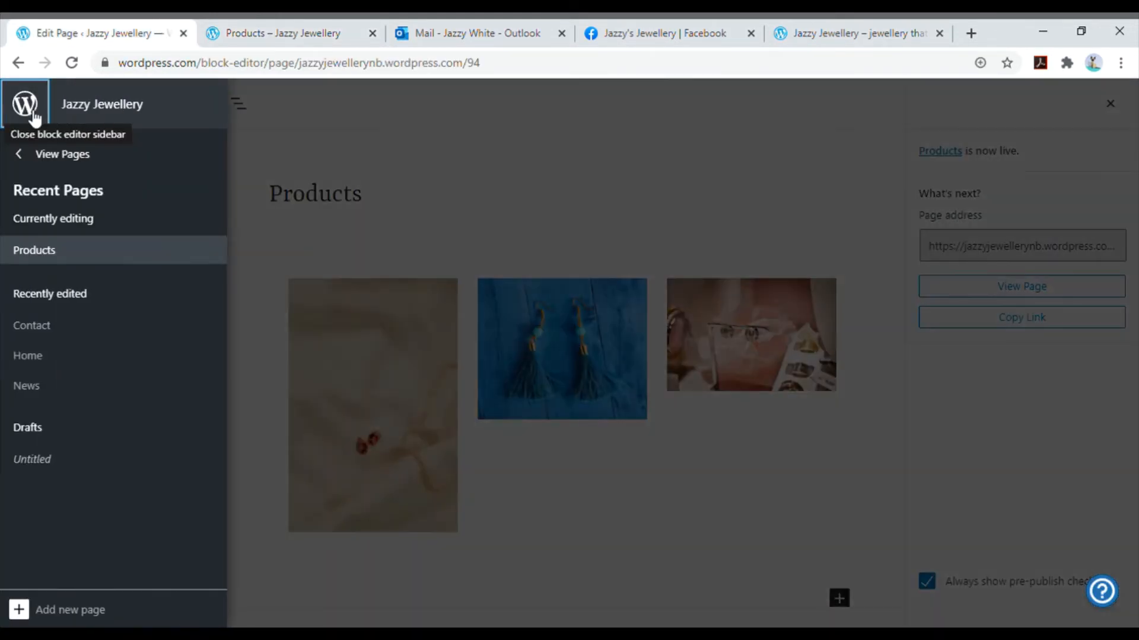
{"action": "left_click", "coordinate": [67, 157]}
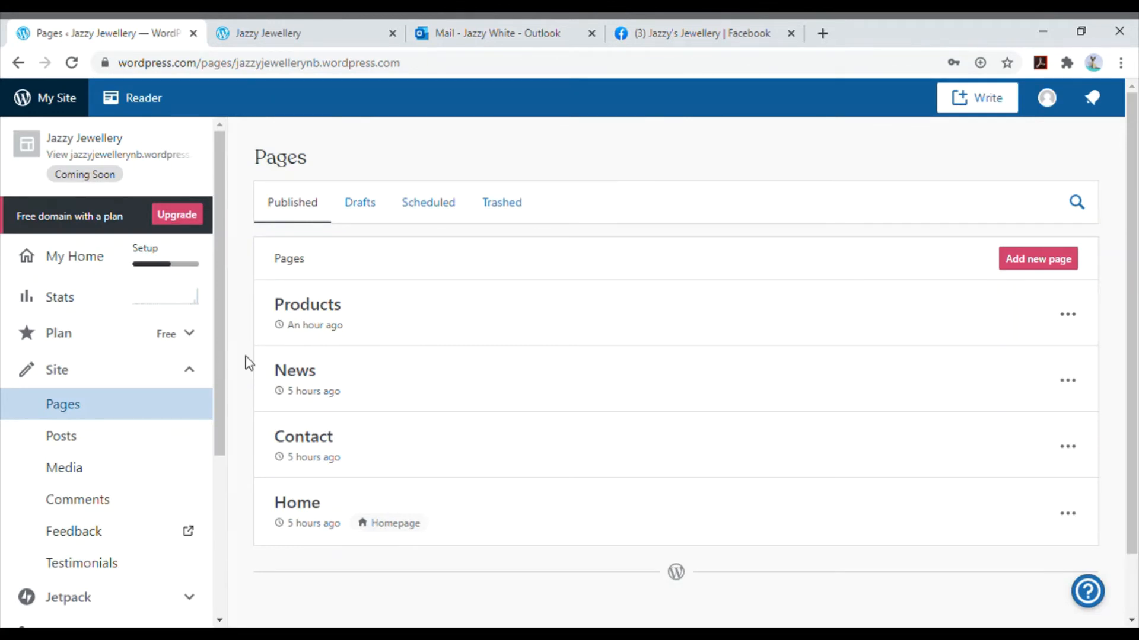
- Launch the Jazzy Jewellery site with the free address jazzyjewellerynb.wordpress.com, skipping the domain purchase and continuing with the free site
{"action": "left_click", "coordinate": [312, 38]}
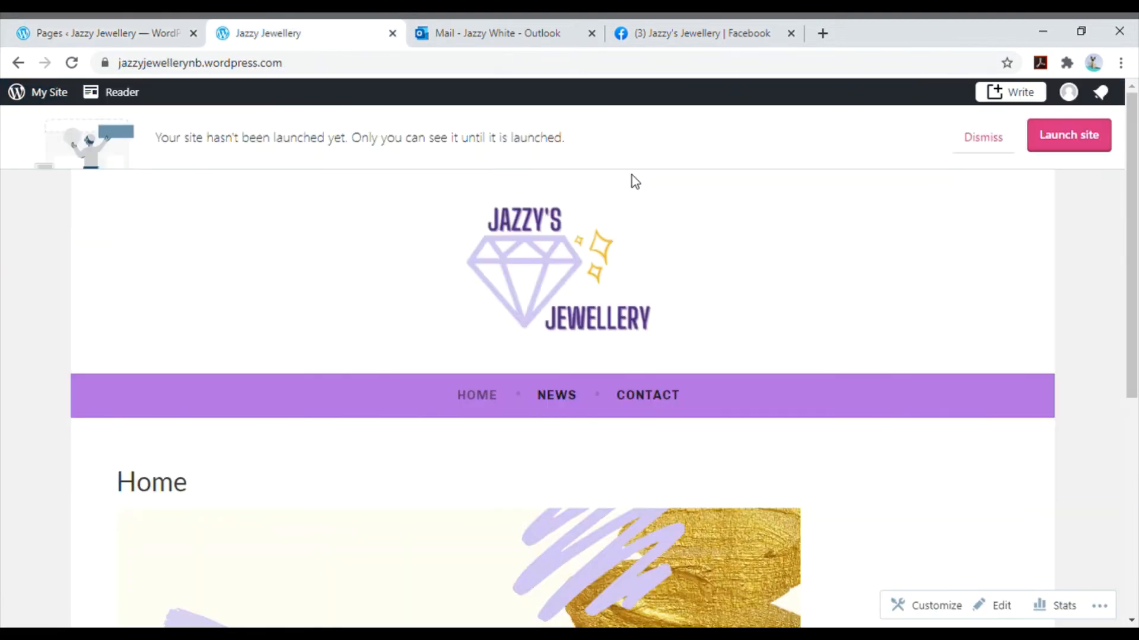
{"action": "left_click", "coordinate": [1041, 154]}
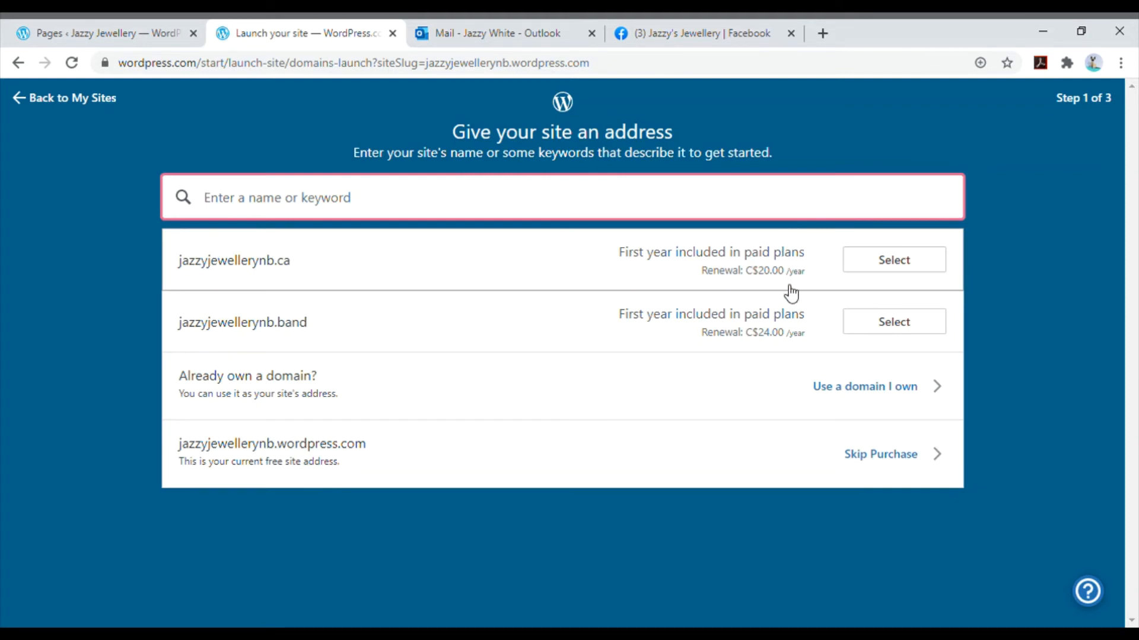
{"action": "left_click", "coordinate": [868, 464]}
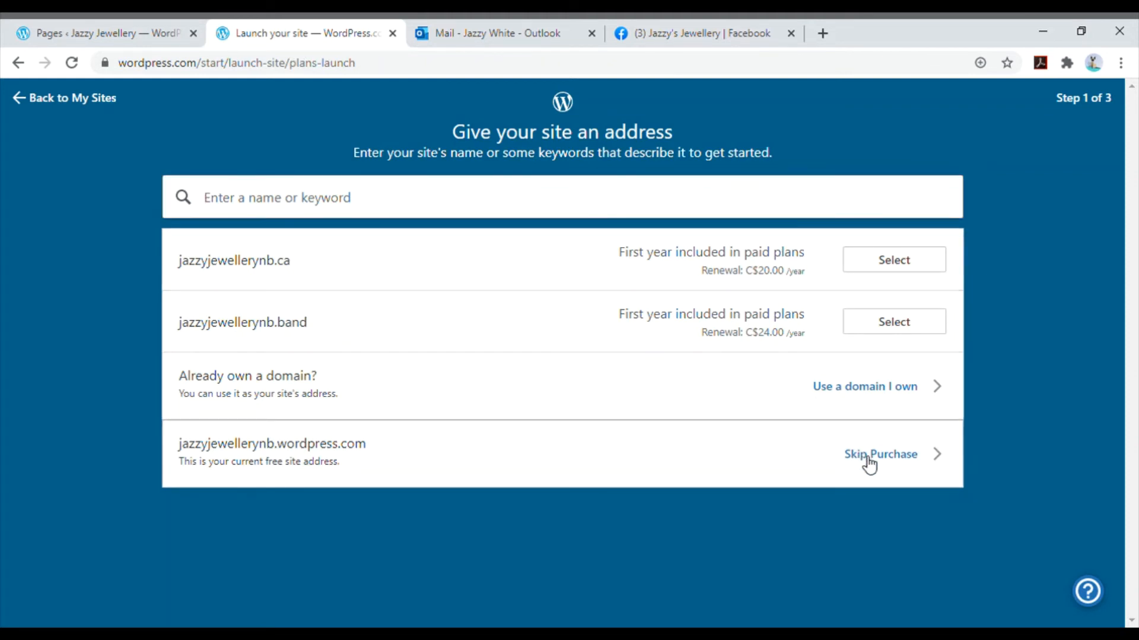
{"action": "scroll", "coordinate": [824, 426], "scroll_direction": "down", "scroll_amount": 3}
{"action": "scroll", "coordinate": [825, 426], "scroll_direction": "up", "scroll_amount": 3}
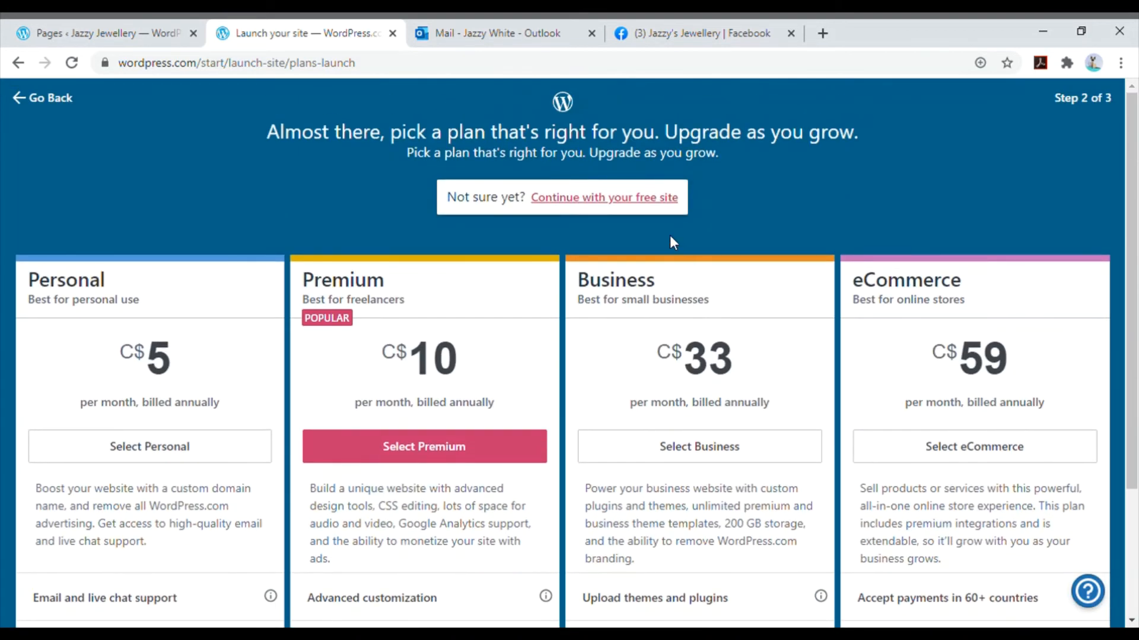
{"action": "left_click", "coordinate": [647, 203]}
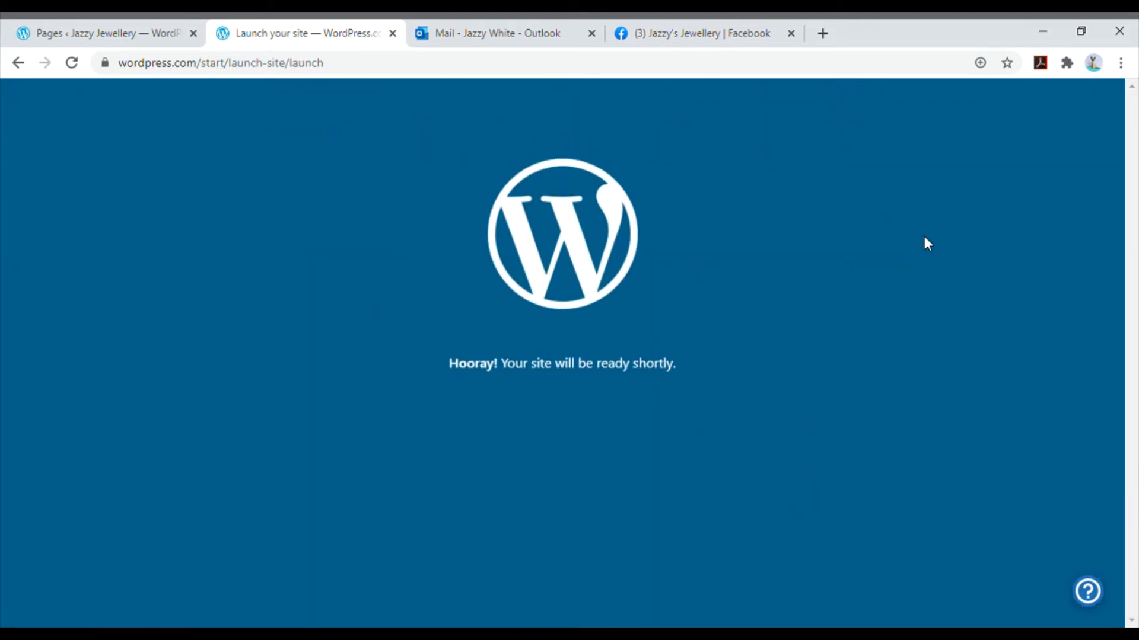
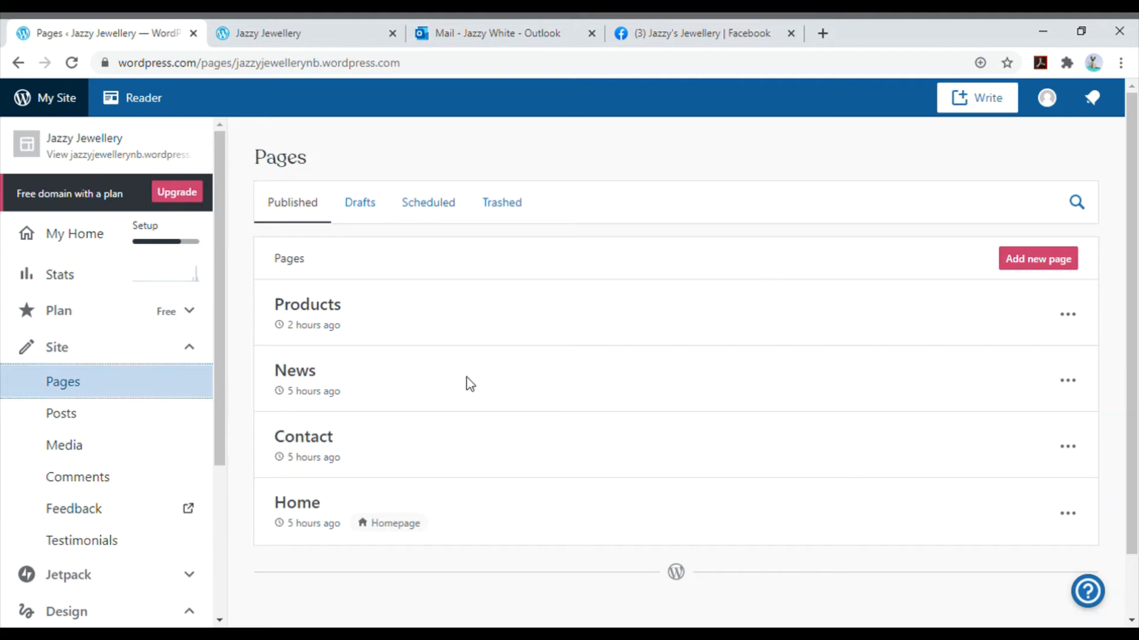
- Create a new blog post from the site's list of posts and title it "Big Fall Sale"
{"action": "left_click", "coordinate": [141, 410]}
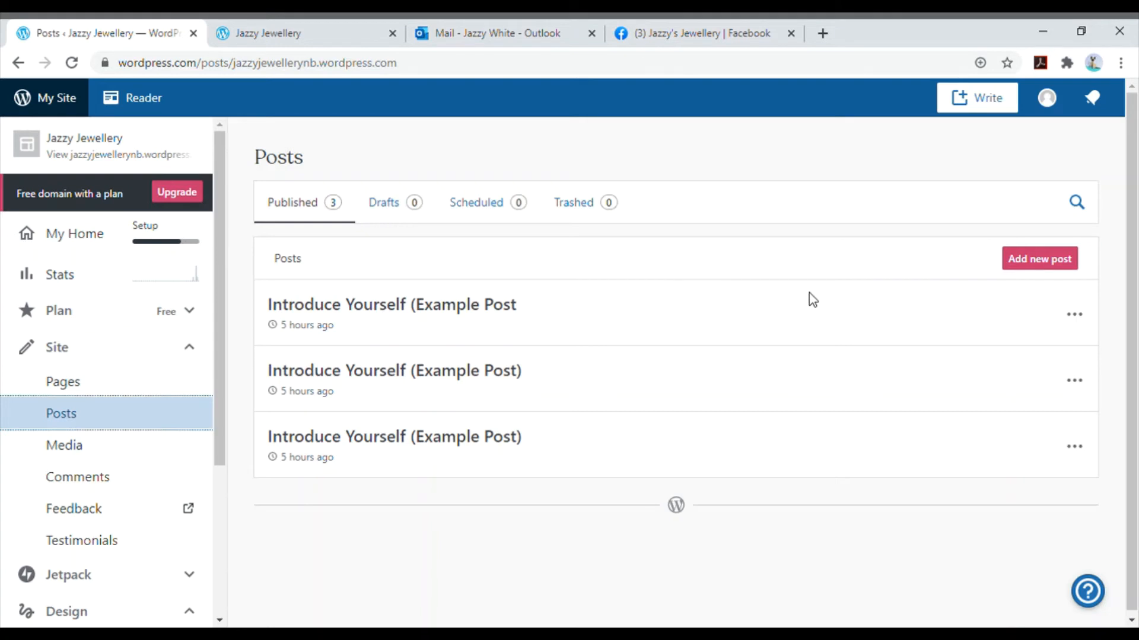
{"action": "left_click", "coordinate": [1054, 267]}
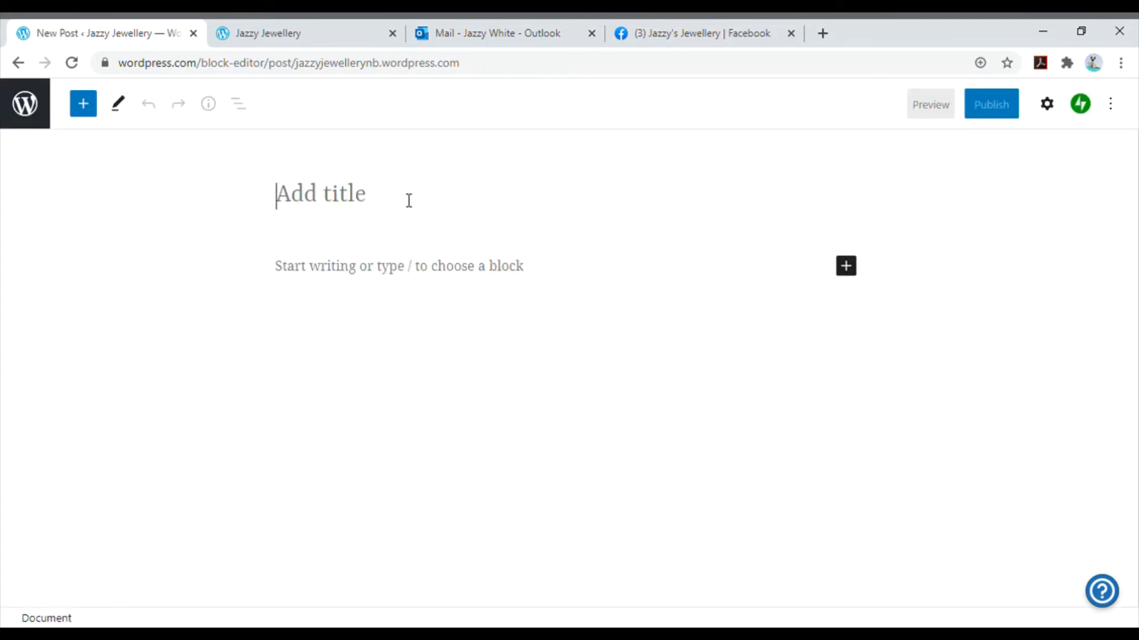
{"action": "type", "text": "B"}
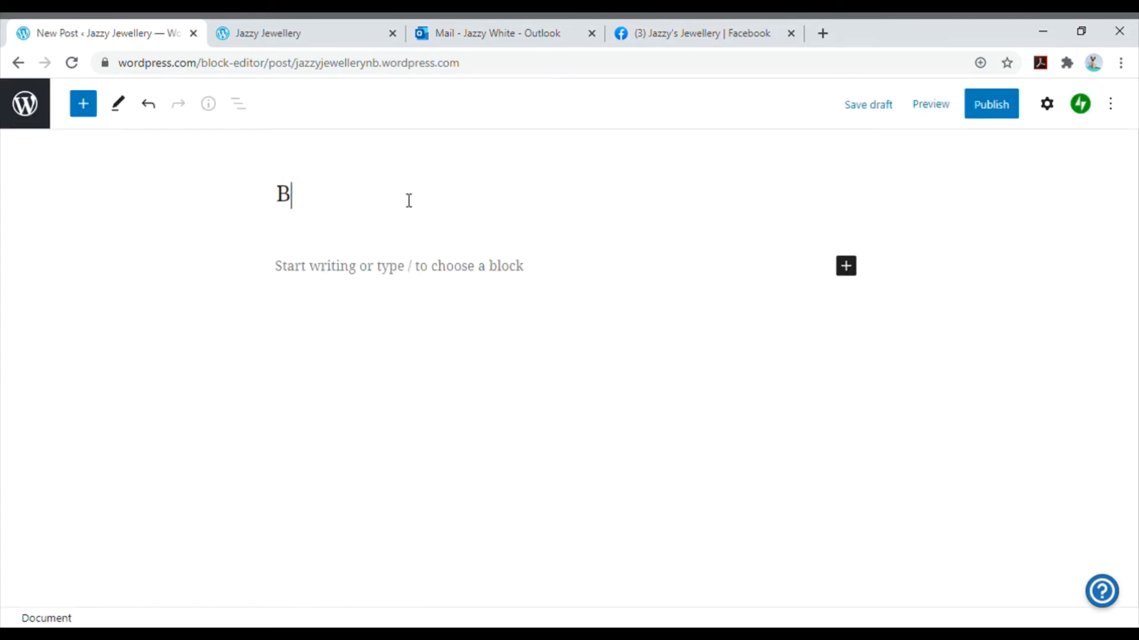
{"action": "type", "text": "ig Fall"}
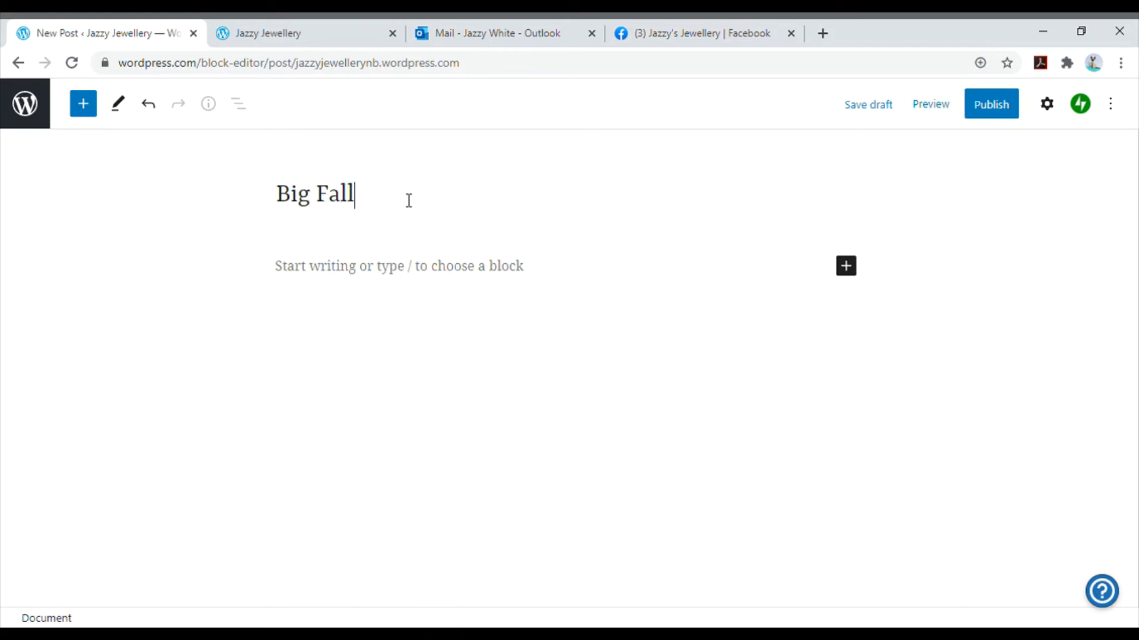
{"action": "type", "text": " Sale"}
- Add a new category named "Big Sales" in the post's settings, without a parent category
{"action": "left_click", "coordinate": [1049, 106]}
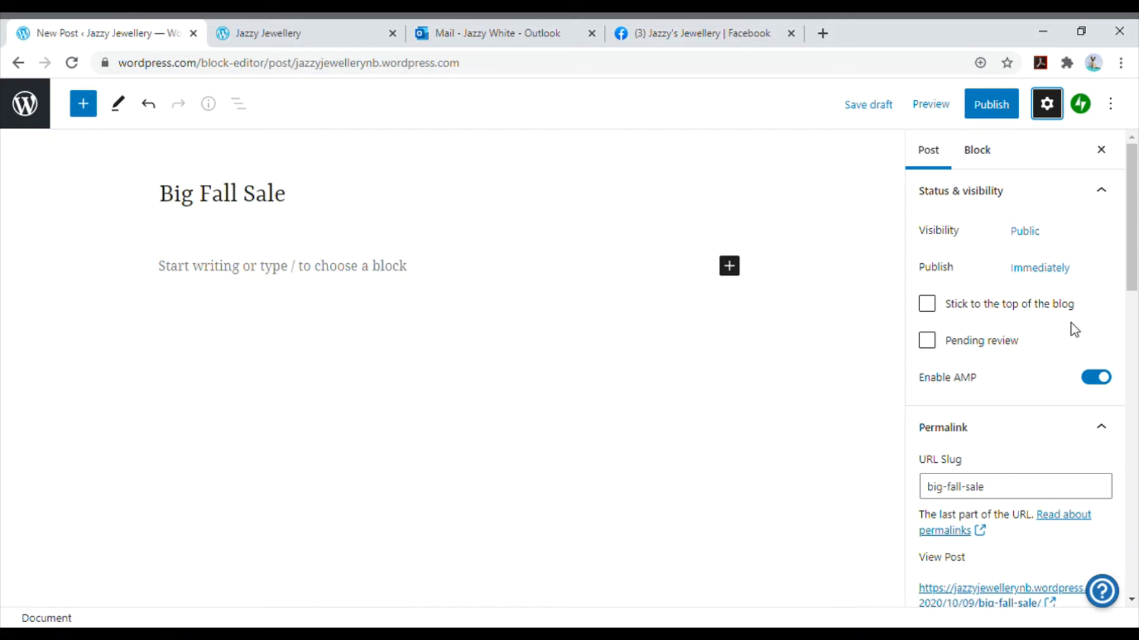
{"action": "scroll", "coordinate": [1058, 341], "scroll_direction": "down", "scroll_amount": 3}
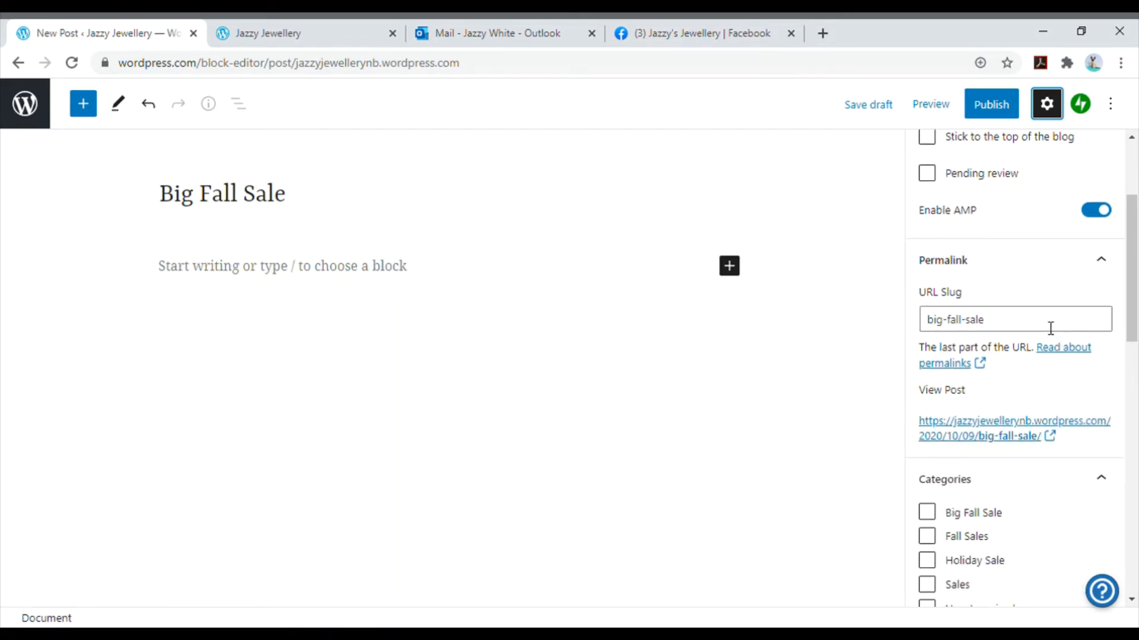
{"action": "scroll", "coordinate": [1026, 323], "scroll_direction": "down", "scroll_amount": 5}
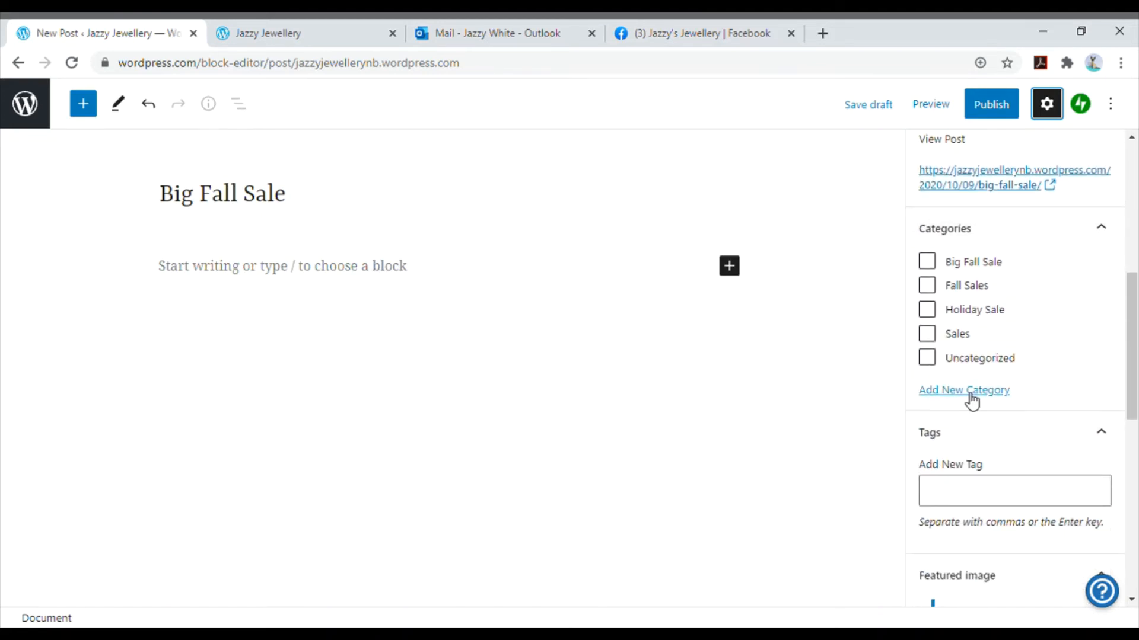
{"action": "left_click", "coordinate": [968, 393]}
{"action": "left_click", "coordinate": [970, 450]}
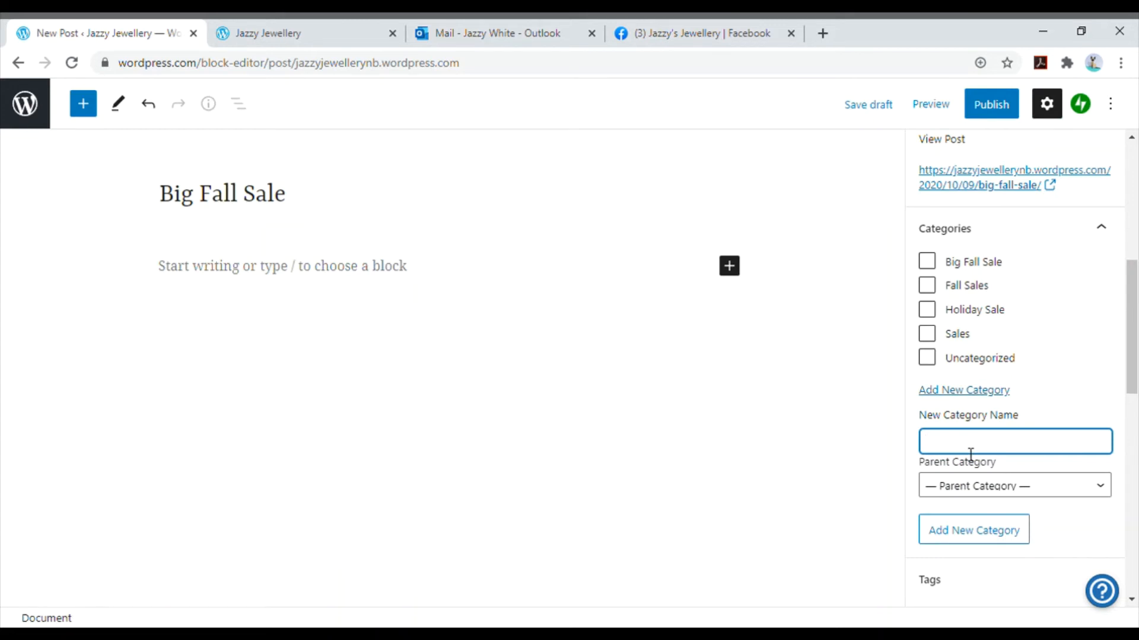
{"action": "type", "text": "Big Fa"}
{"action": "key", "text": "BackSpace"}
{"action": "type", "text": "Sales"}
{"action": "left_click", "coordinate": [987, 534]}
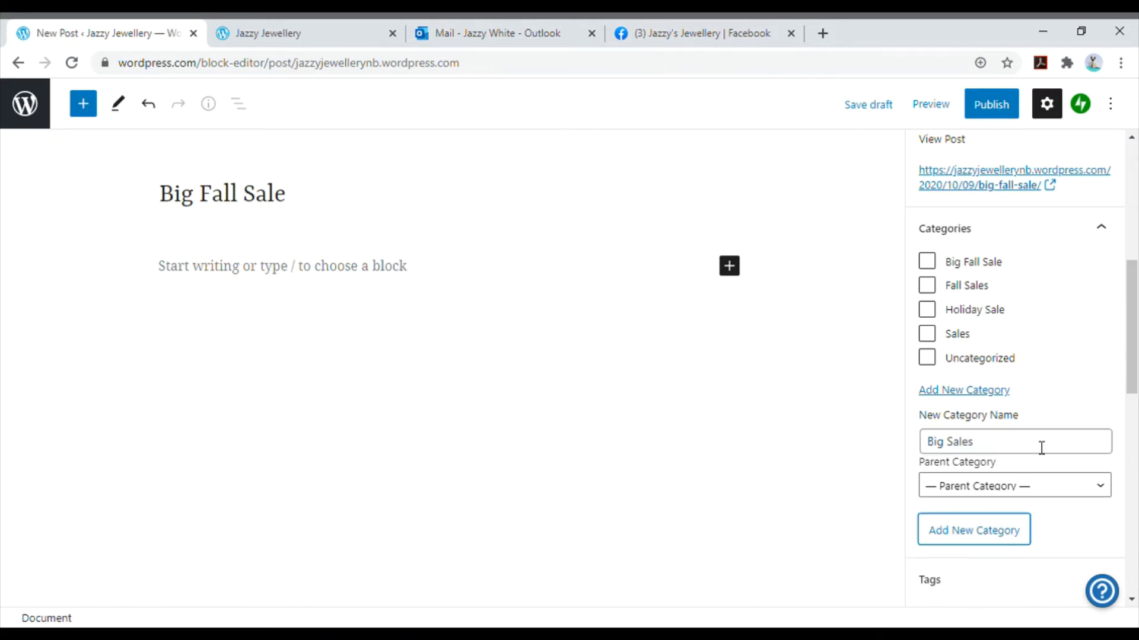
- Tag the post with "Big Fall Sale"
{"action": "scroll", "coordinate": [1042, 447], "scroll_direction": "down", "scroll_amount": 4}
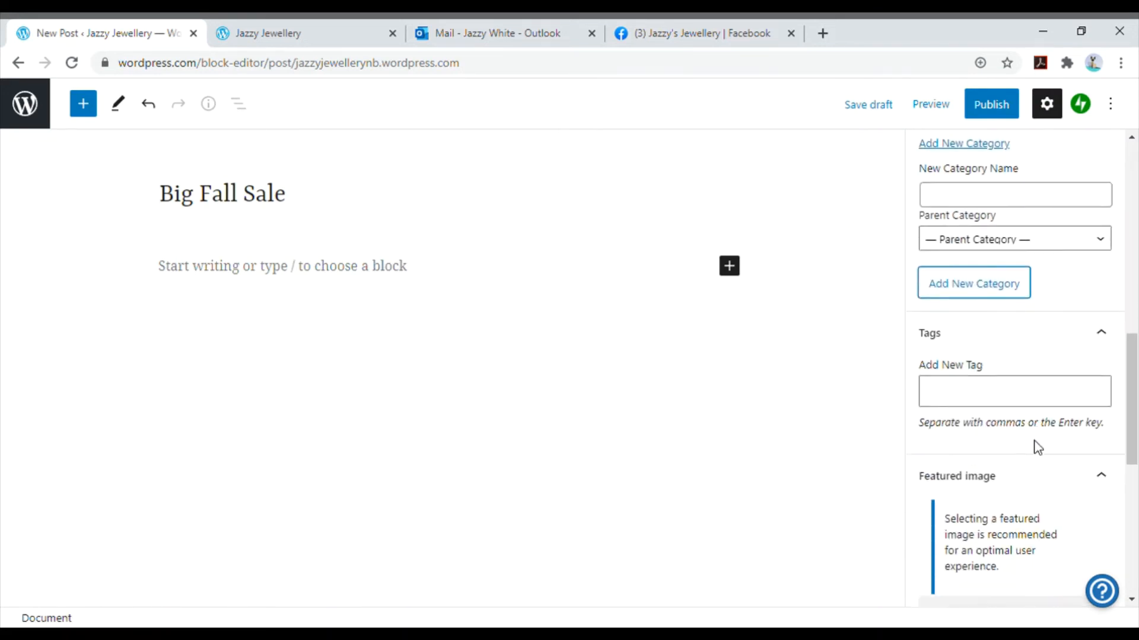
{"action": "left_click", "coordinate": [1009, 393]}
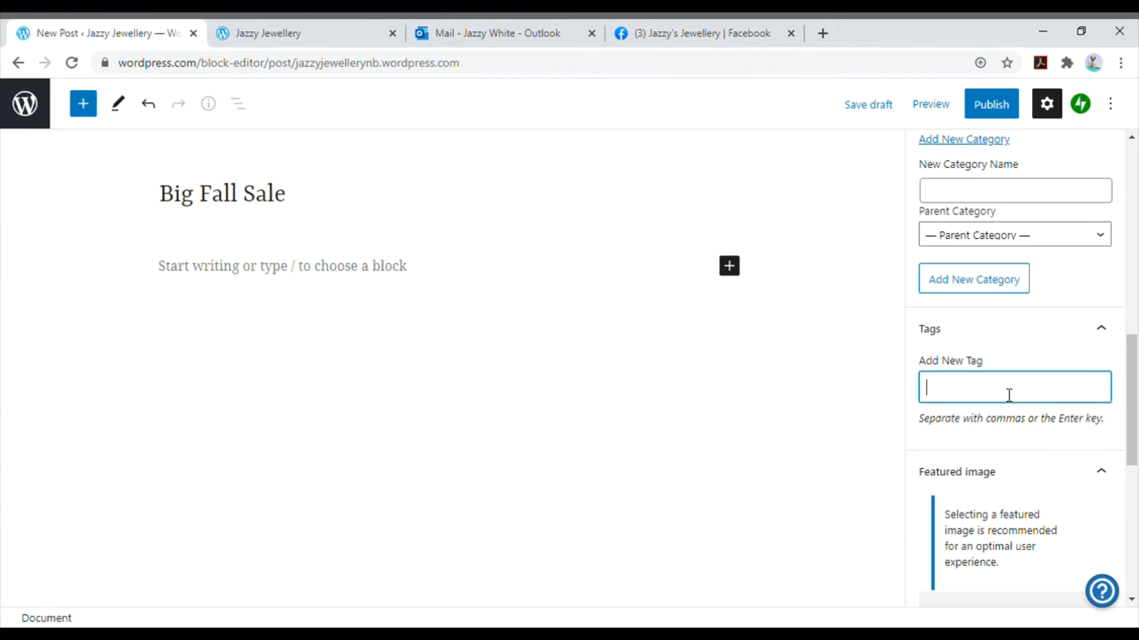
{"action": "type", "text": "big fall "}
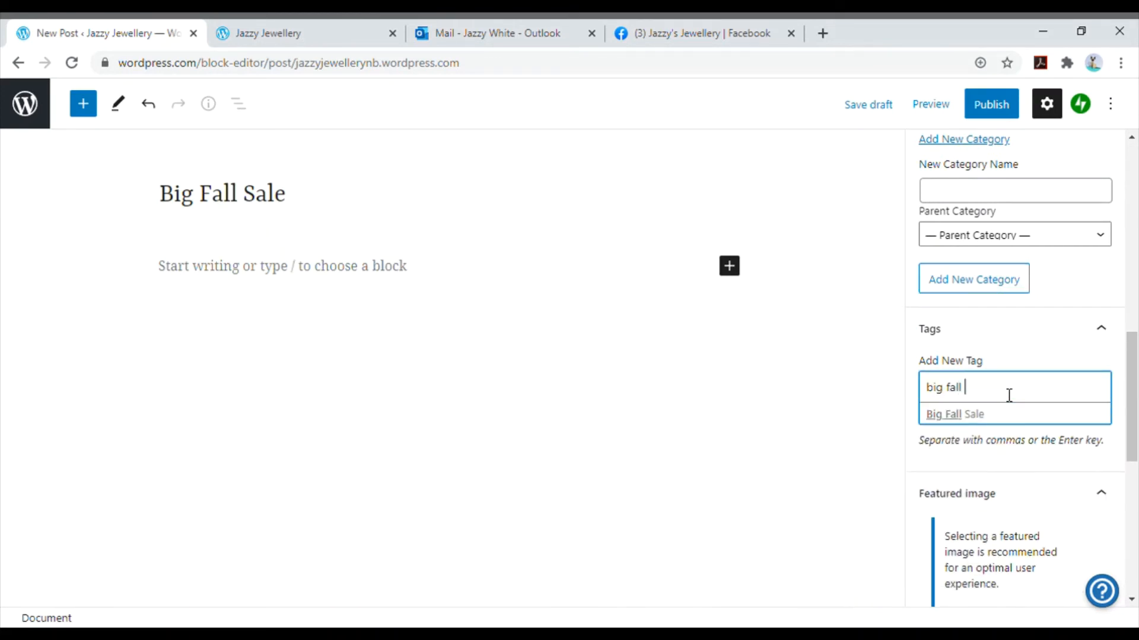
{"action": "type", "text": "sale"}
{"action": "key", "text": "Return"}
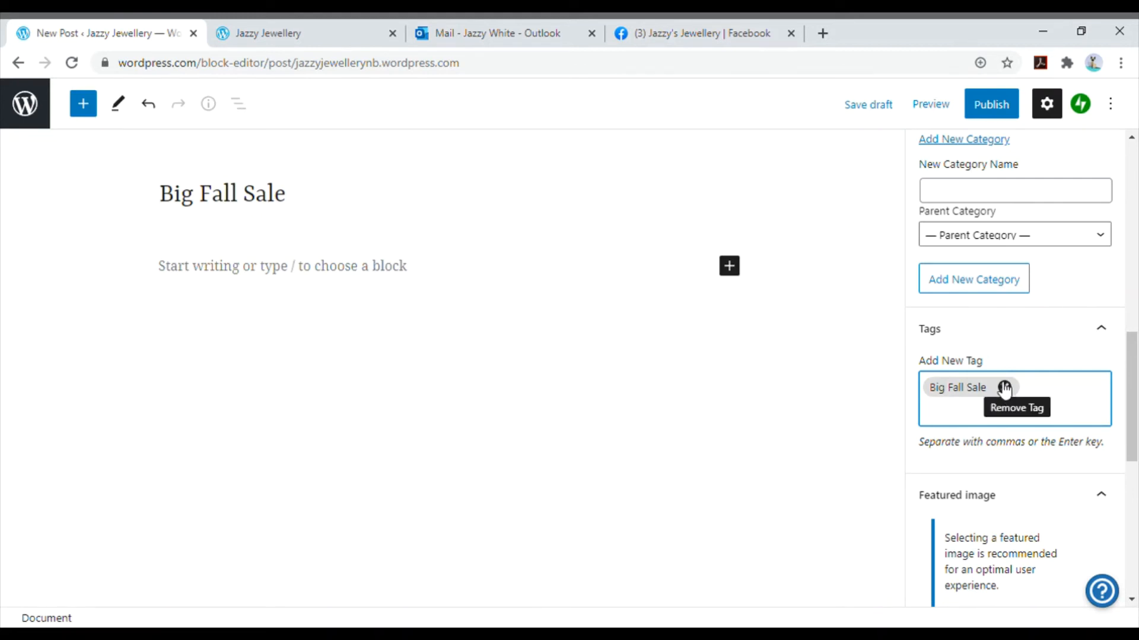
- Write the post's excerpt as "Don't miss out."
{"action": "scroll", "coordinate": [1014, 356], "scroll_direction": "down", "scroll_amount": 4}
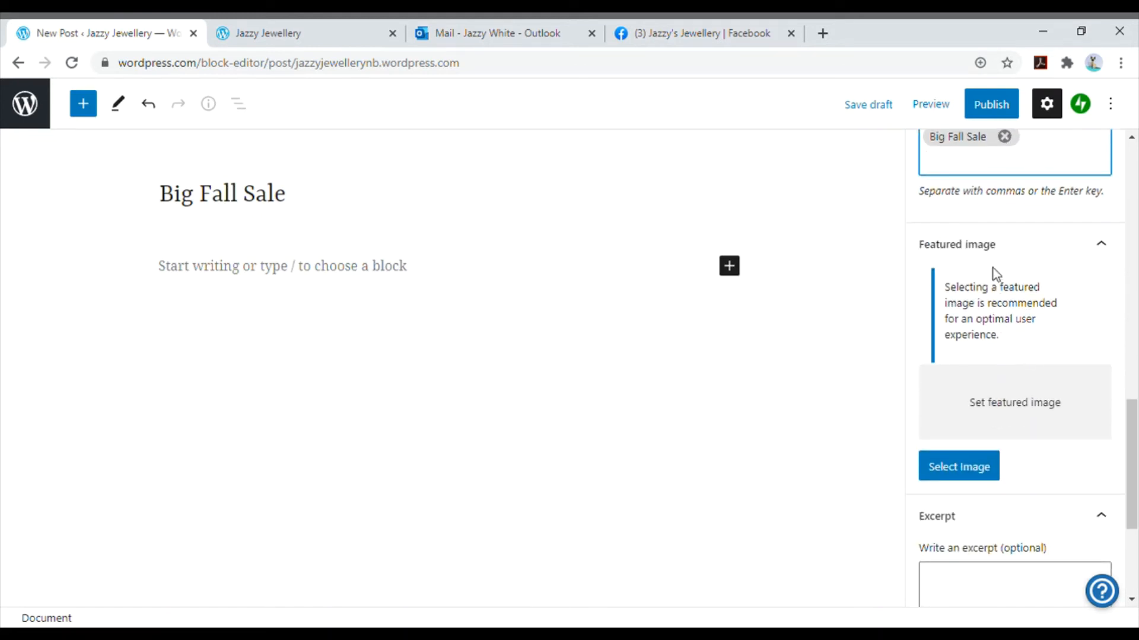
{"action": "scroll", "coordinate": [1022, 398], "scroll_direction": "down", "scroll_amount": 1}
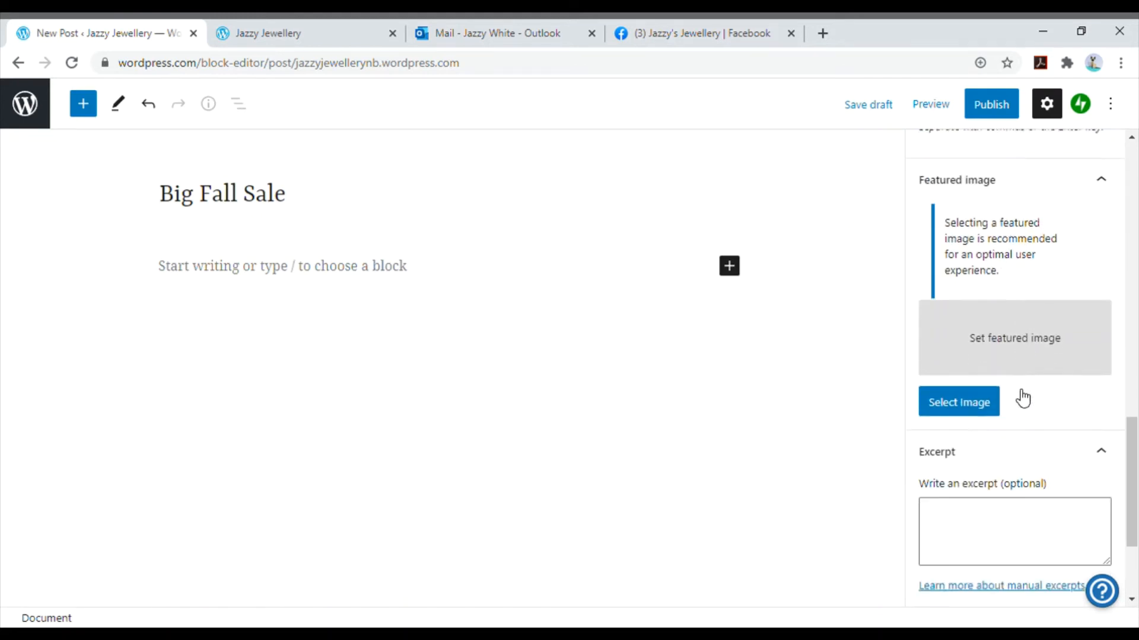
{"action": "scroll", "coordinate": [1022, 397], "scroll_direction": "down", "scroll_amount": 2}
{"action": "left_click", "coordinate": [1008, 423]}
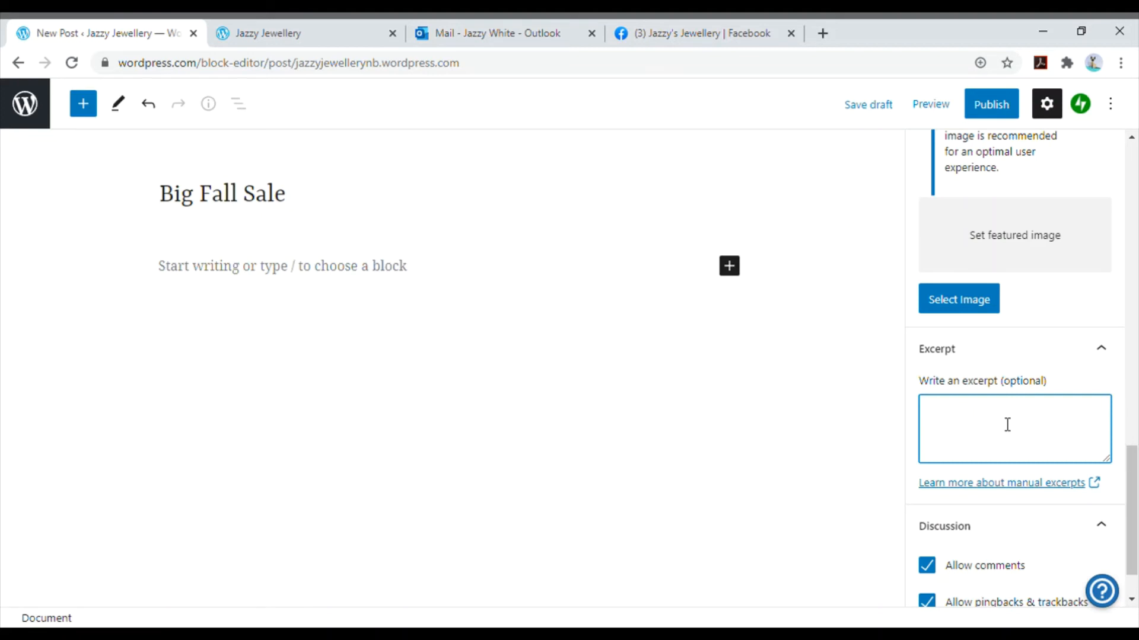
{"action": "type", "text": "Don't miss out."}
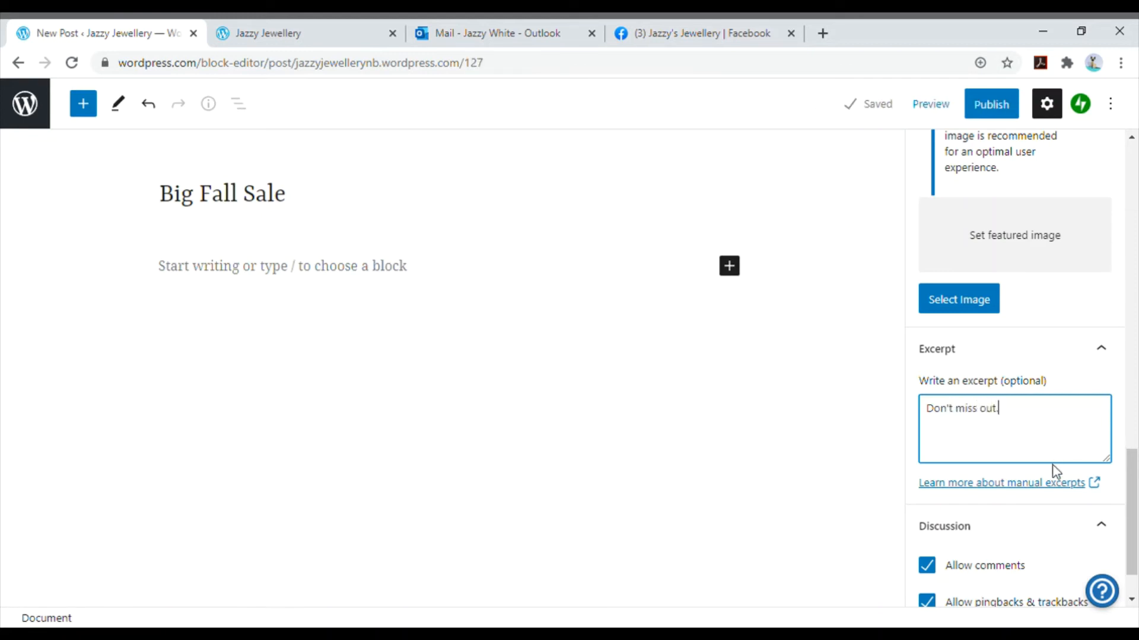
- Disallow comments as well as pingbacks and trackbacks for the post
{"action": "scroll", "coordinate": [1055, 471], "scroll_direction": "down", "scroll_amount": 1}
{"action": "left_click", "coordinate": [929, 504]}
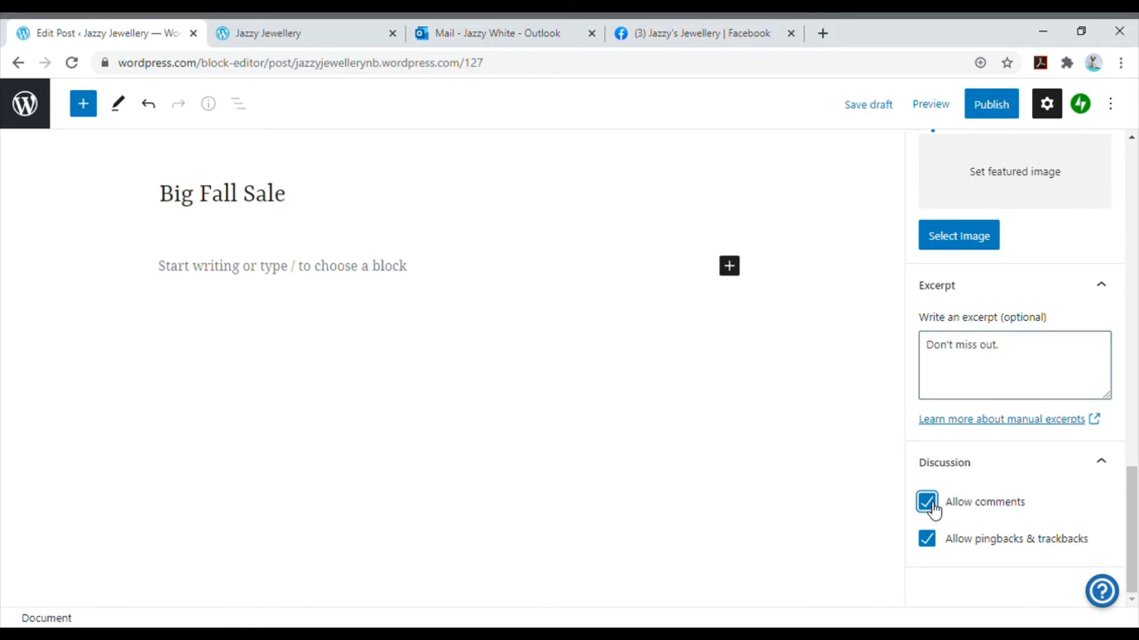
{"action": "left_click", "coordinate": [937, 541]}
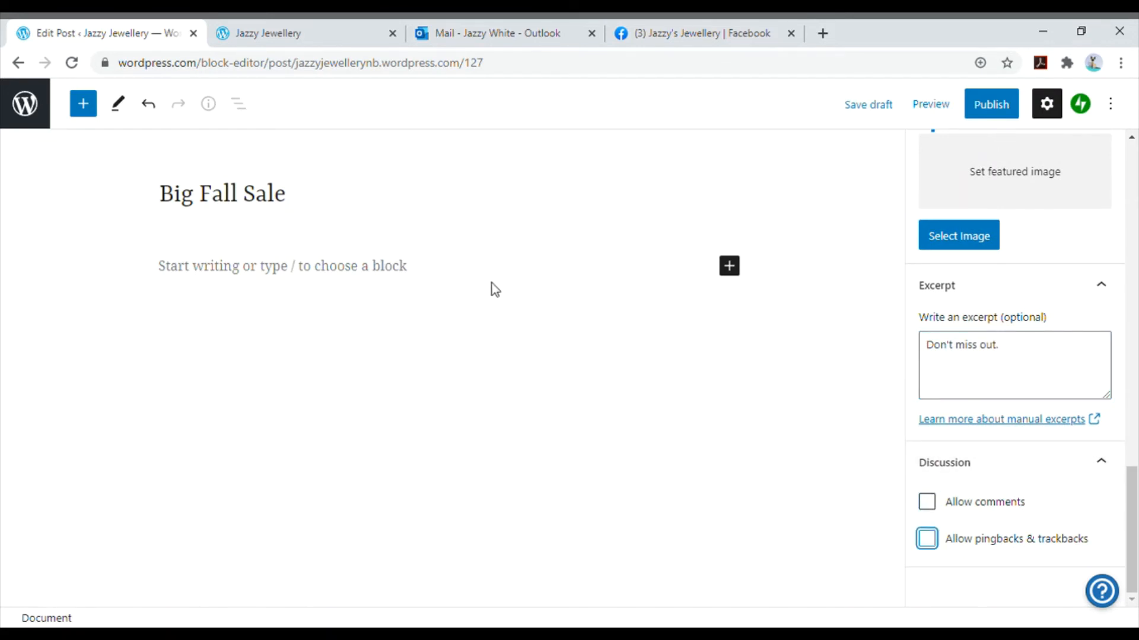
- Write the paragraph "Join us for our Big Fall Sale" below the post's title
{"action": "left_click", "coordinate": [384, 272]}
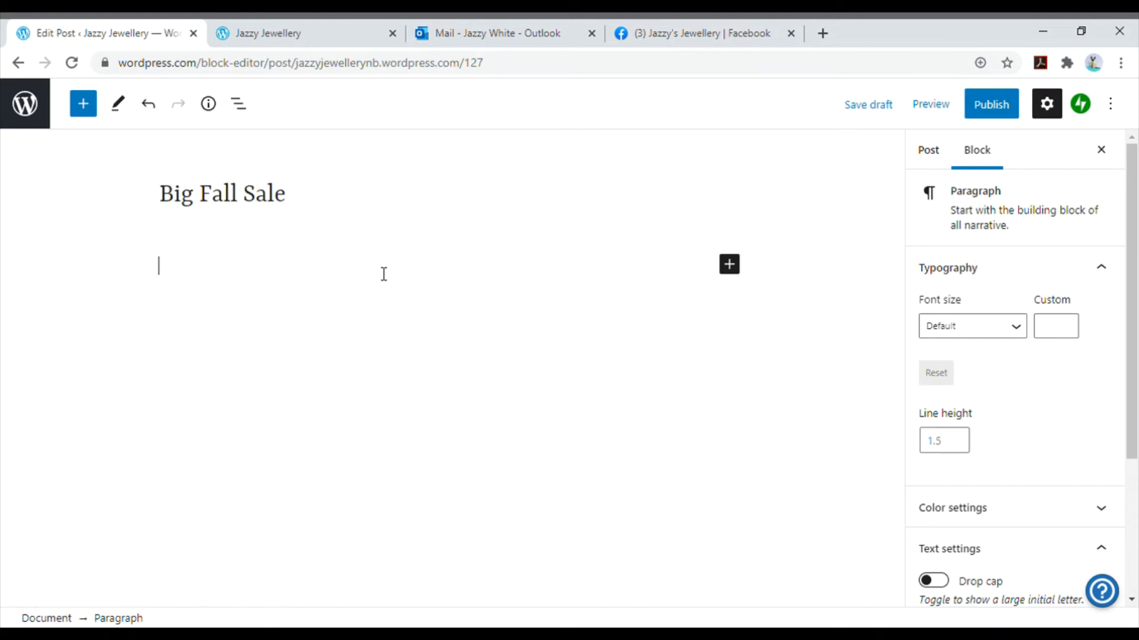
{"action": "left_click", "coordinate": [729, 264]}
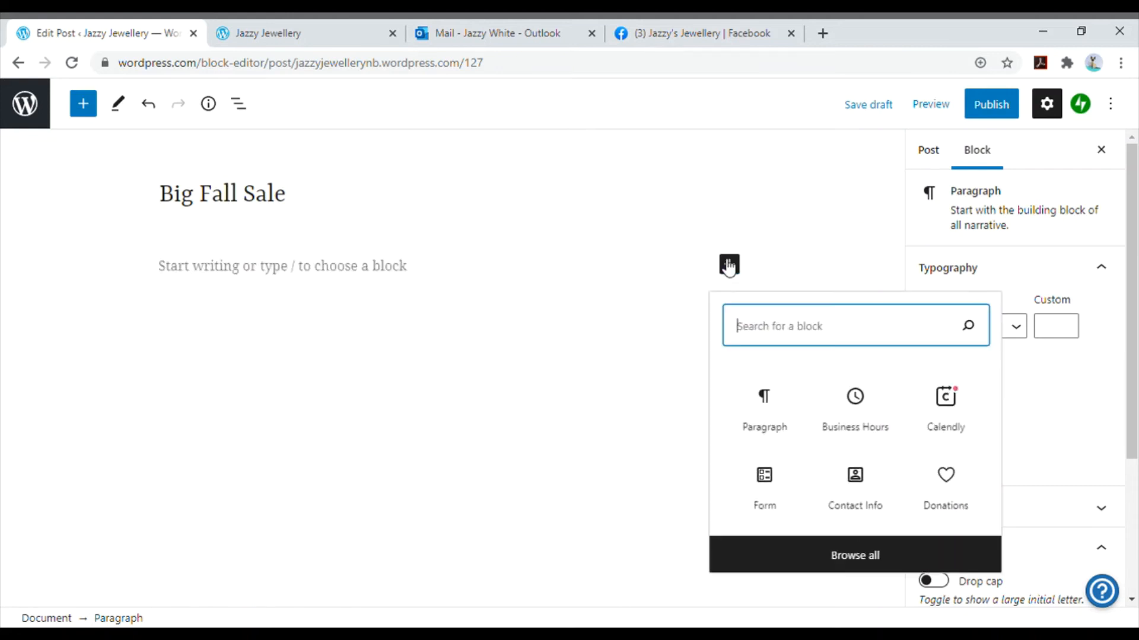
{"action": "left_click", "coordinate": [417, 278]}
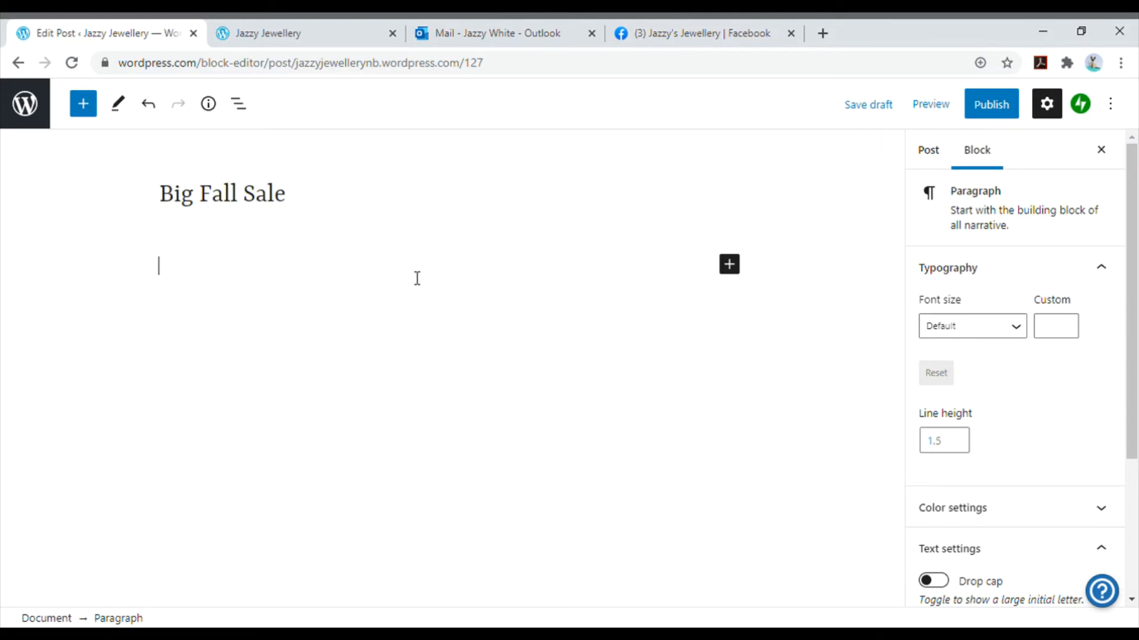
{"action": "type", "text": "Join u"}
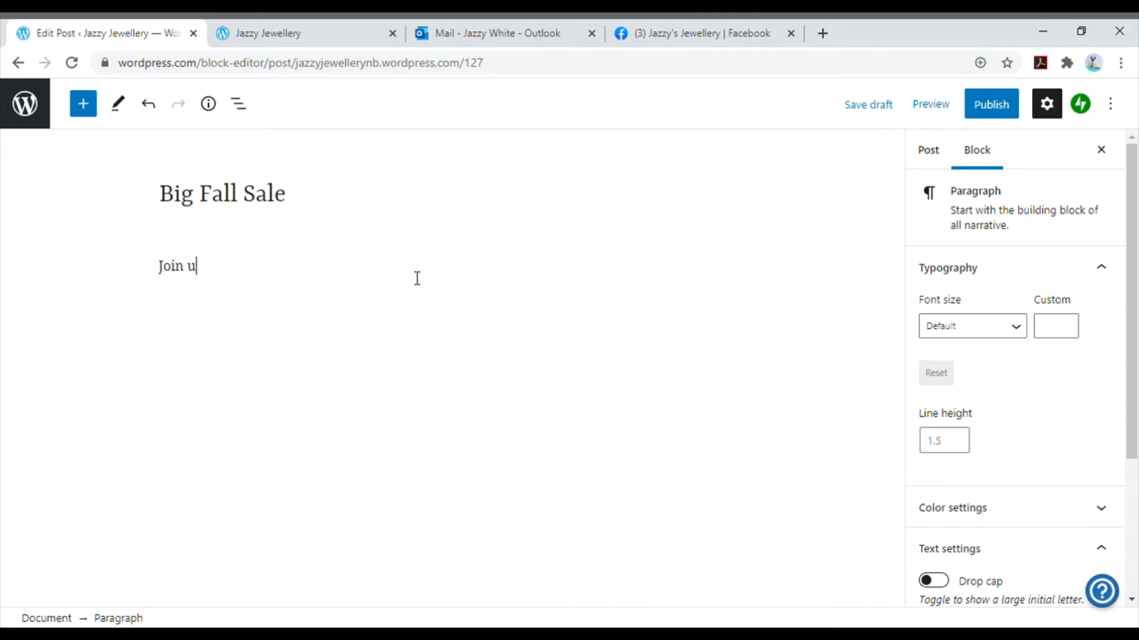
{"action": "type", "text": "s for our Big D"}
{"action": "key", "text": "BackSpace"}
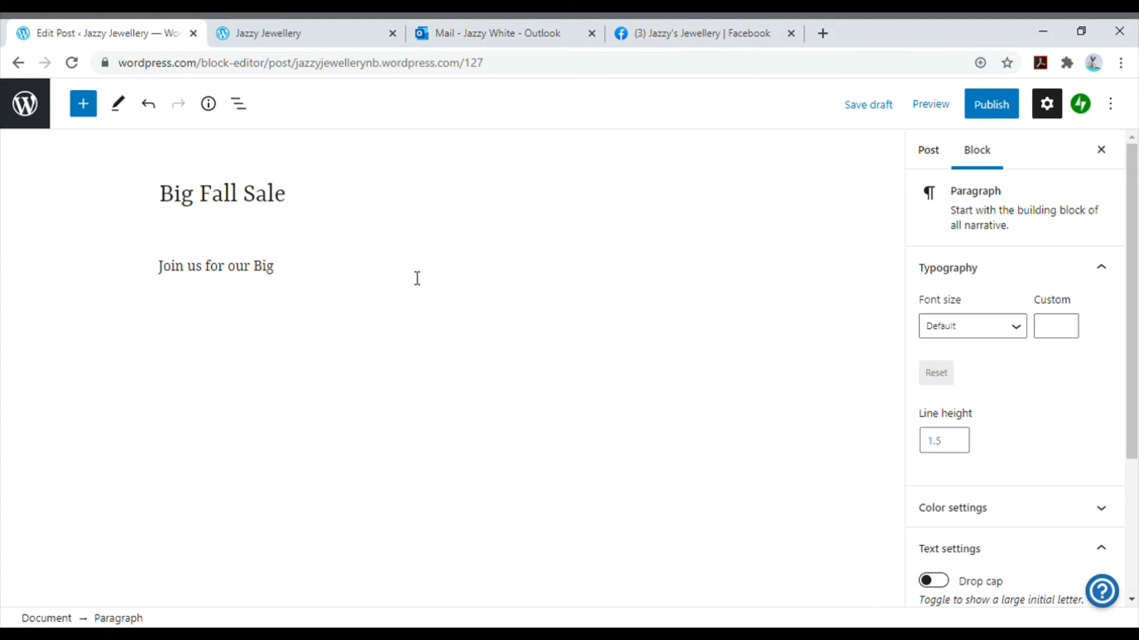
{"action": "type", "text": "Fall Sale"}
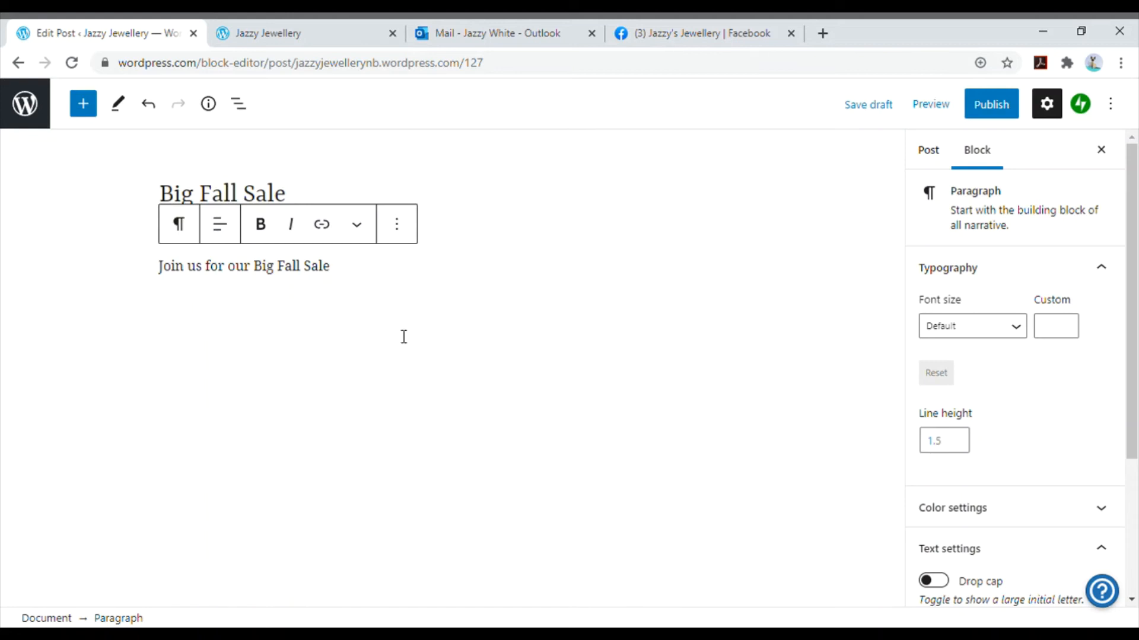
- Add an Image block below the paragraph and upload the Jazzy's Jewellery Big Fall Sale banner
{"action": "left_click", "coordinate": [93, 116]}
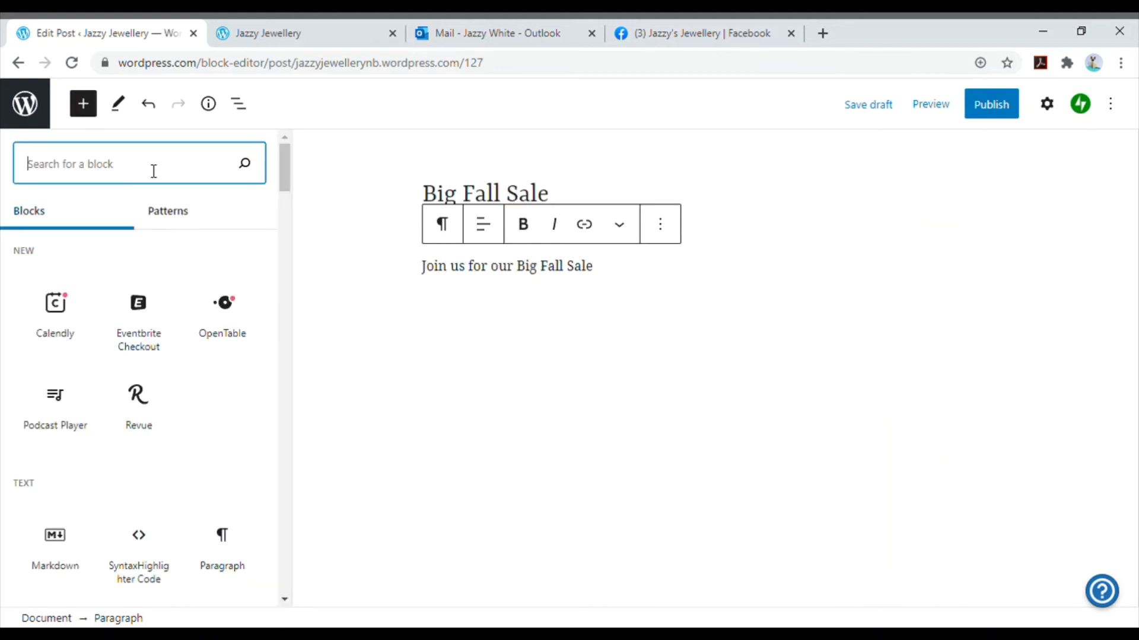
{"action": "type", "text": "image"}
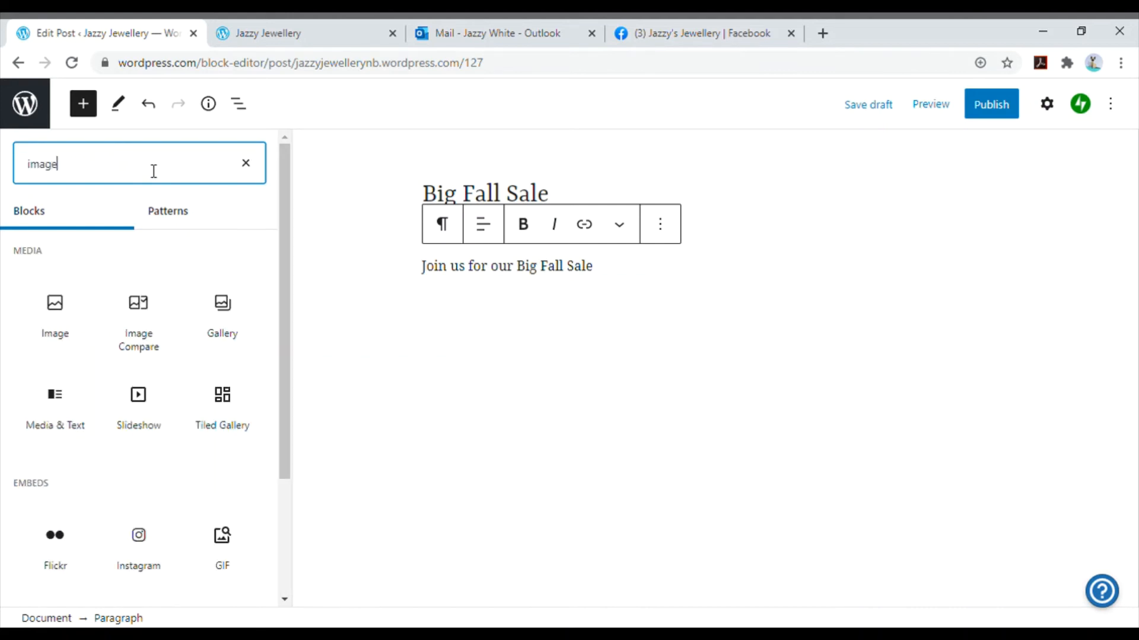
{"action": "left_click", "coordinate": [55, 324]}
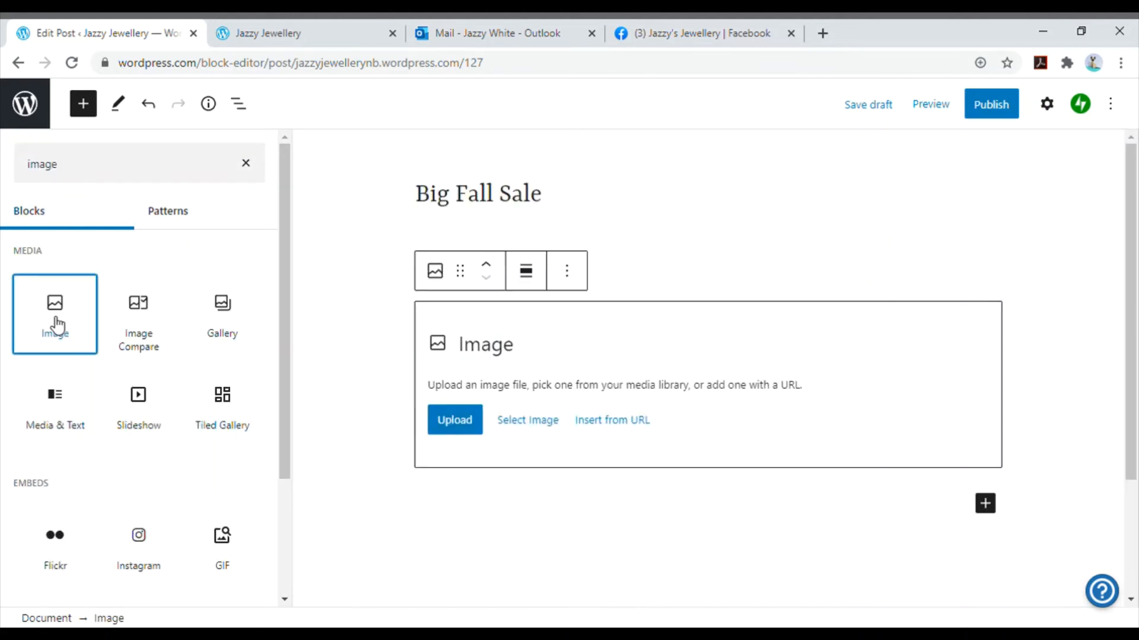
{"action": "left_click", "coordinate": [324, 433]}
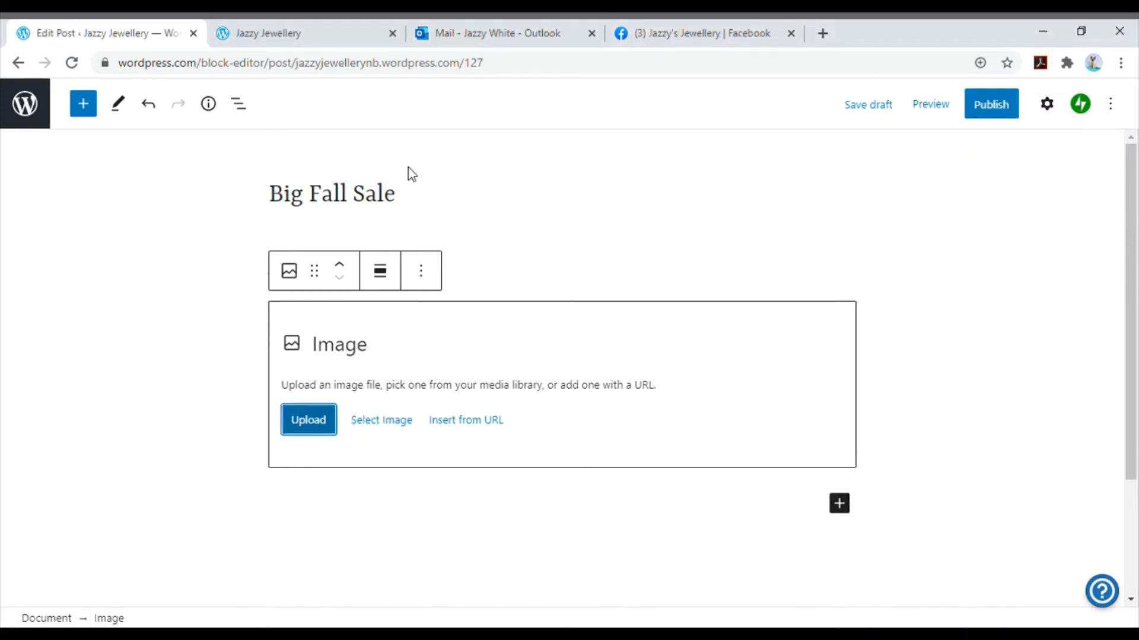
{"action": "left_click", "coordinate": [917, 362]}
- Publish the Big Fall Sale post and leave the editor for the site's list of posts
{"action": "scroll", "coordinate": [917, 362], "scroll_direction": "down", "scroll_amount": 2}
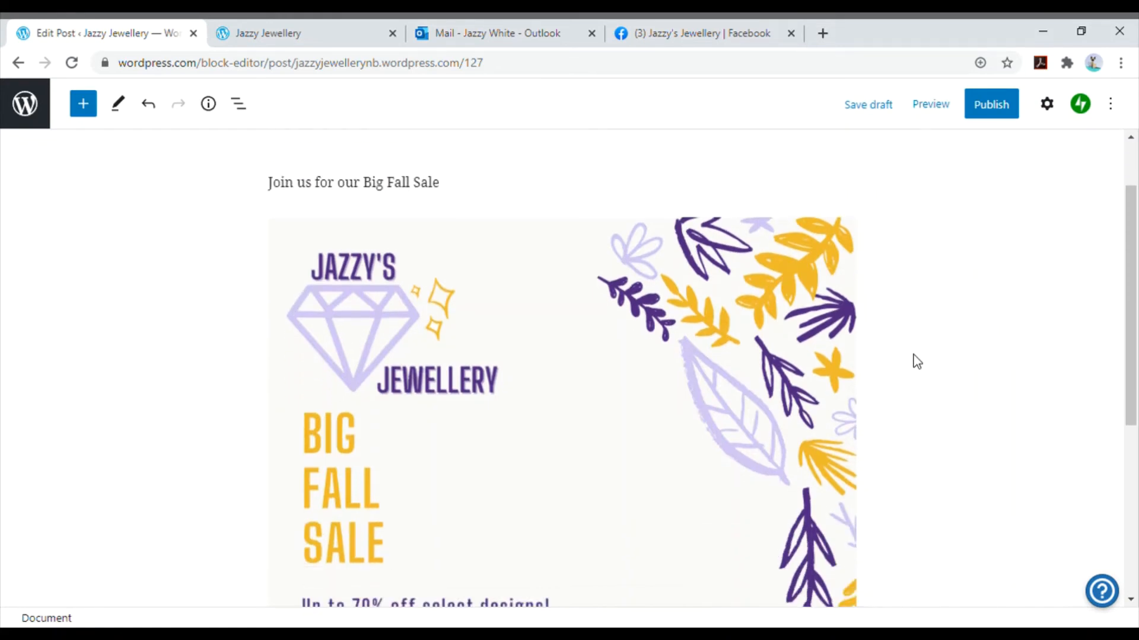
{"action": "scroll", "coordinate": [917, 361], "scroll_direction": "down", "scroll_amount": 6}
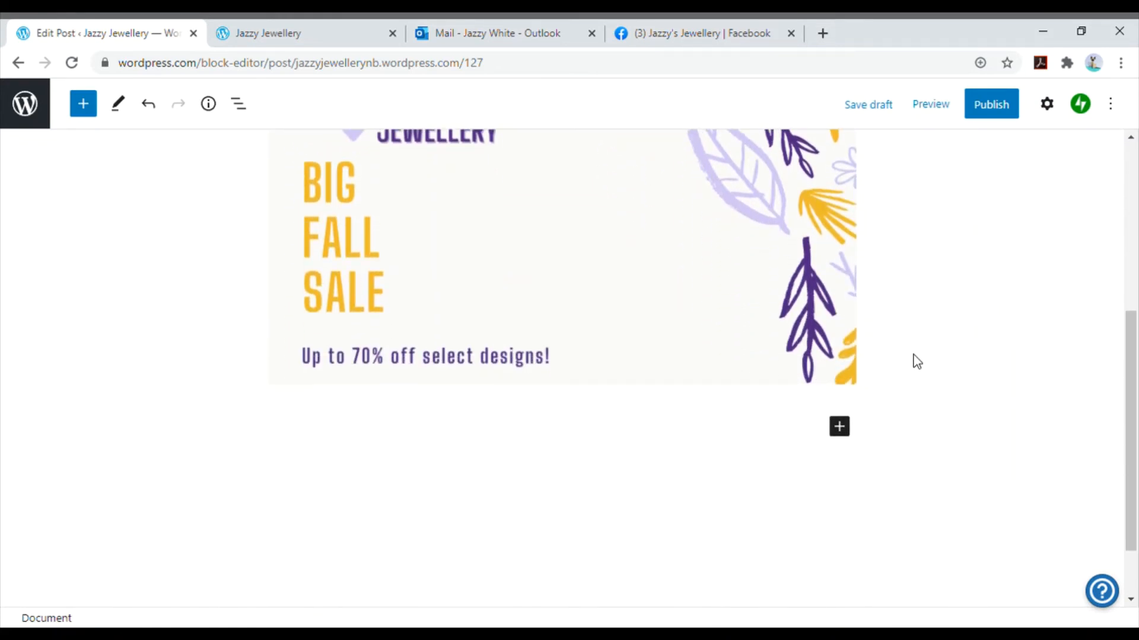
{"action": "scroll", "coordinate": [917, 362], "scroll_direction": "up", "scroll_amount": 8}
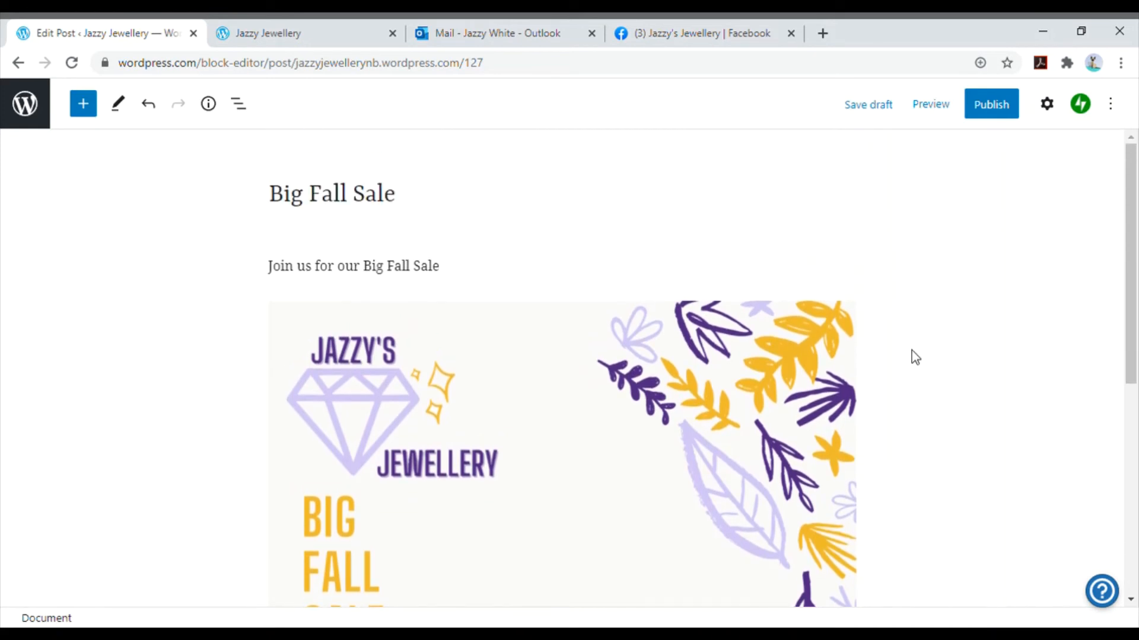
{"action": "left_click", "coordinate": [1010, 103]}
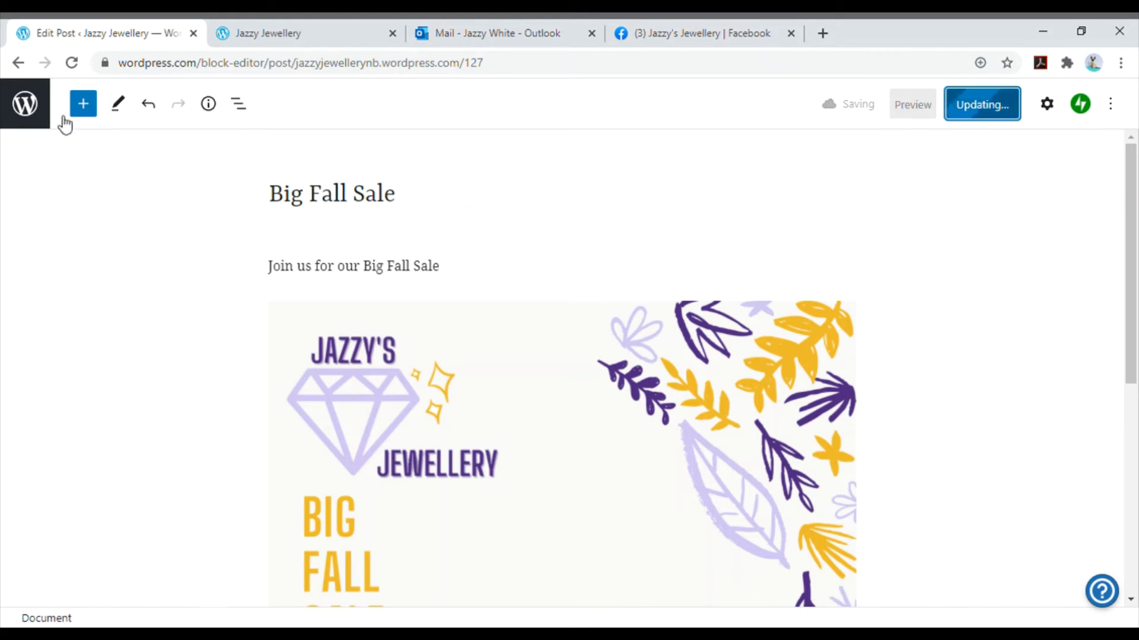
{"action": "left_click", "coordinate": [31, 106]}
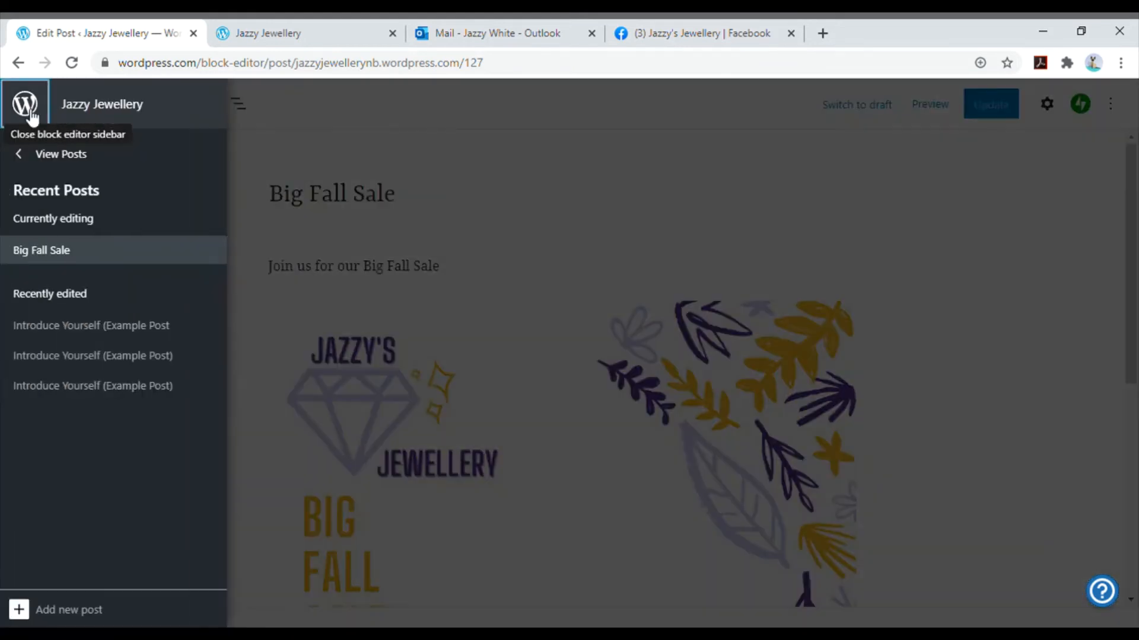
{"action": "left_click", "coordinate": [65, 166]}
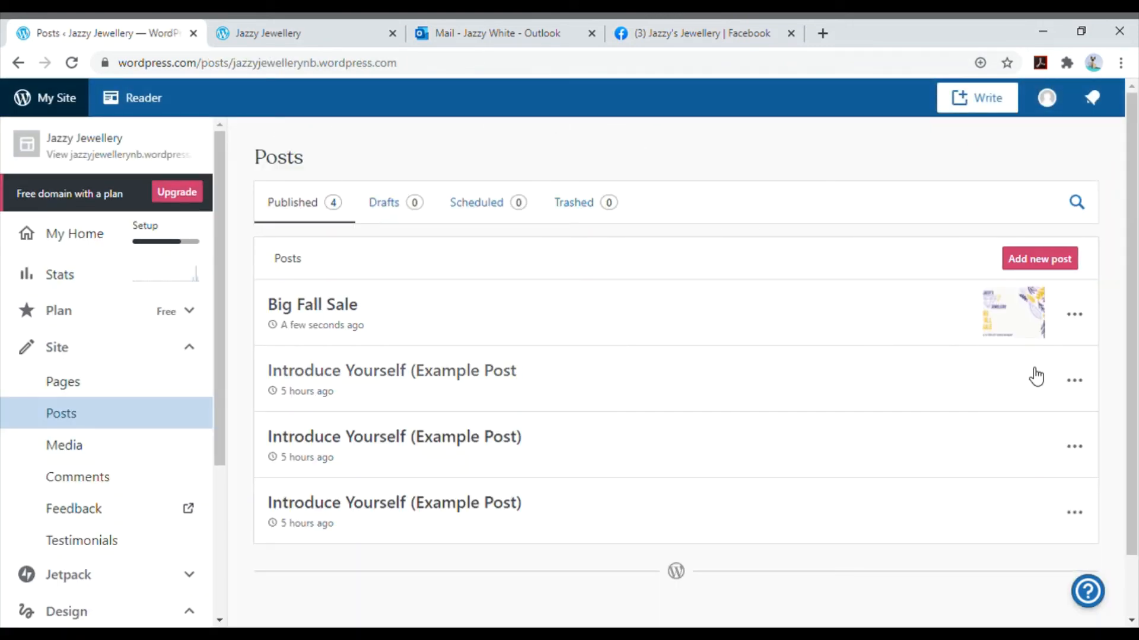
- Move the three "Introduce Yourself" example posts to the trash, keeping only the Big Fall Sale post
{"action": "left_click", "coordinate": [1074, 384]}
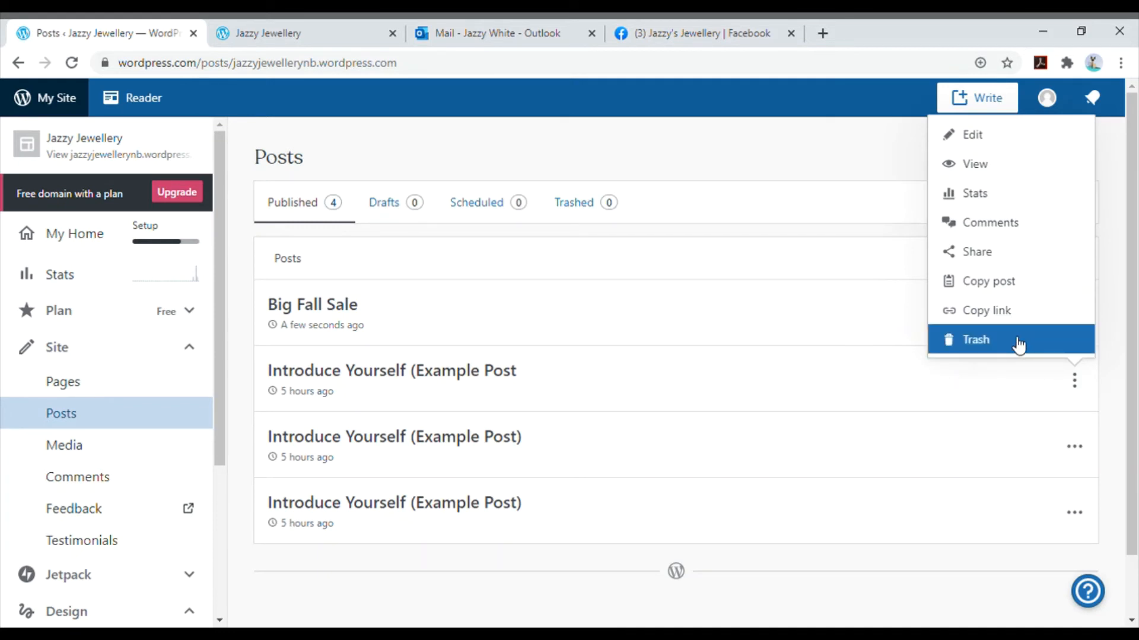
{"action": "left_click", "coordinate": [1018, 344]}
{"action": "left_click", "coordinate": [1080, 384]}
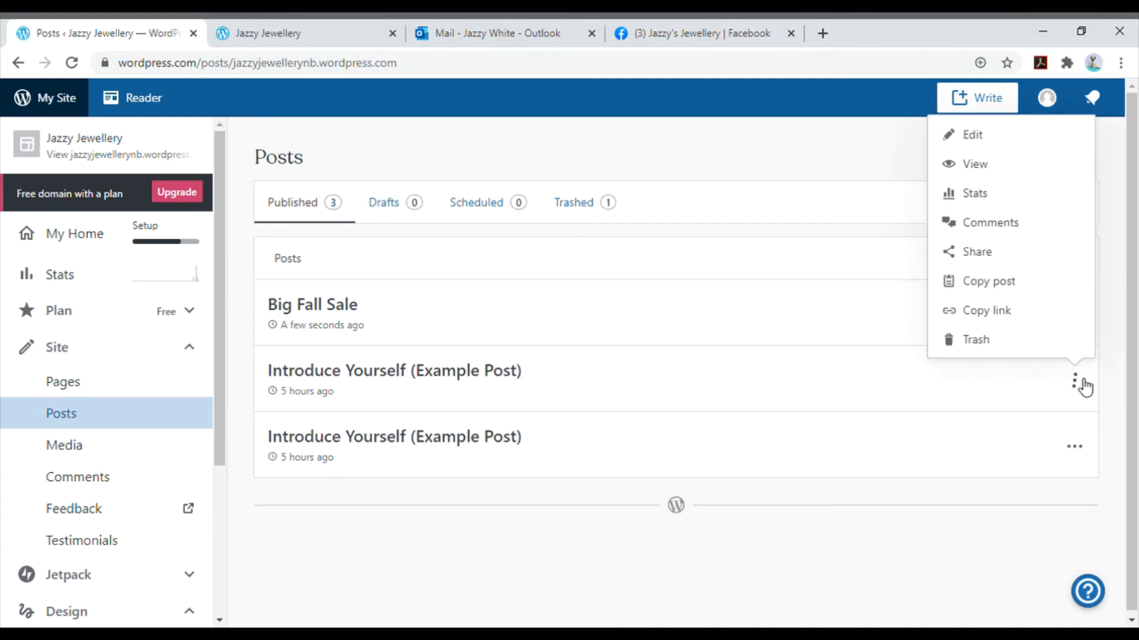
{"action": "left_click", "coordinate": [1019, 350]}
{"action": "left_click", "coordinate": [1074, 381]}
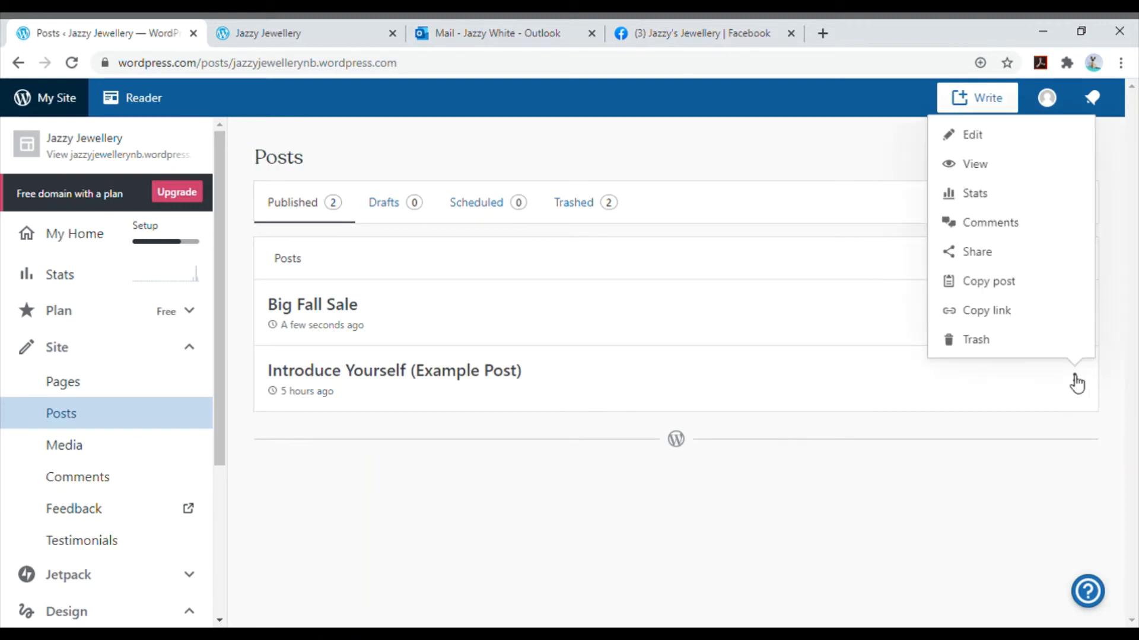
{"action": "left_click", "coordinate": [1001, 347]}
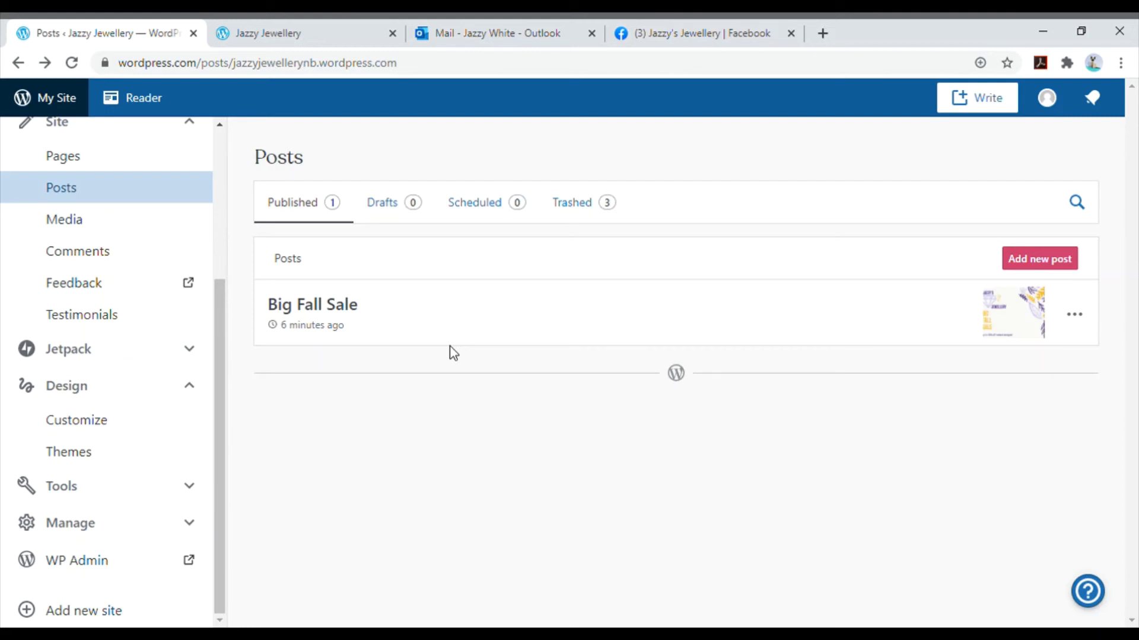
- Open the site's Primary menu for customizing and remove the invalid About item from it
{"action": "left_click", "coordinate": [83, 426]}
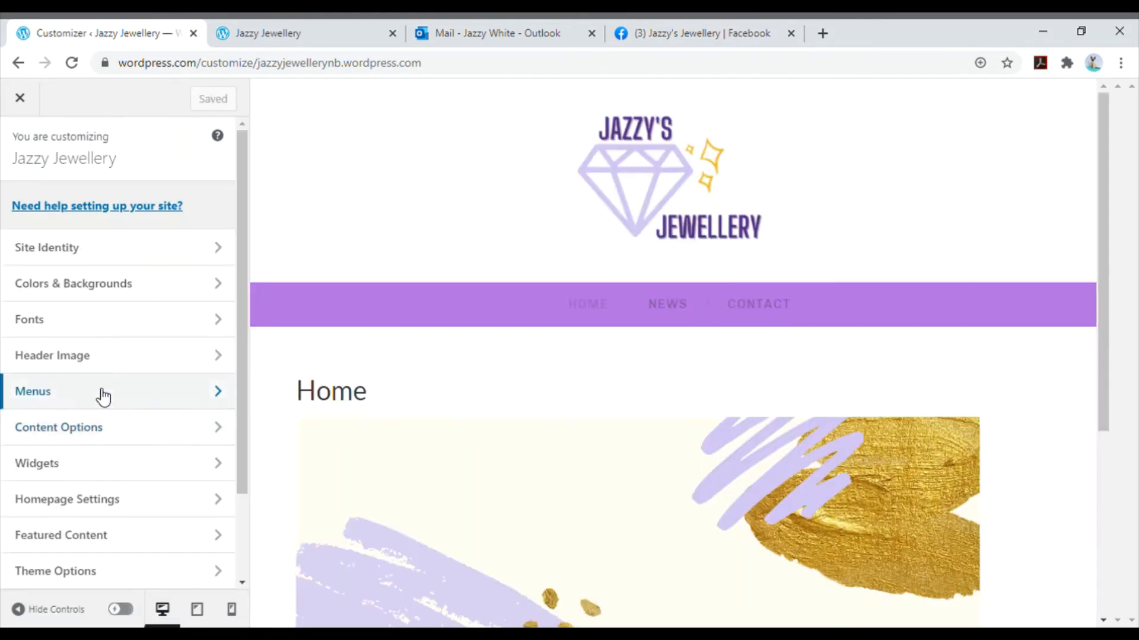
{"action": "left_click", "coordinate": [119, 395]}
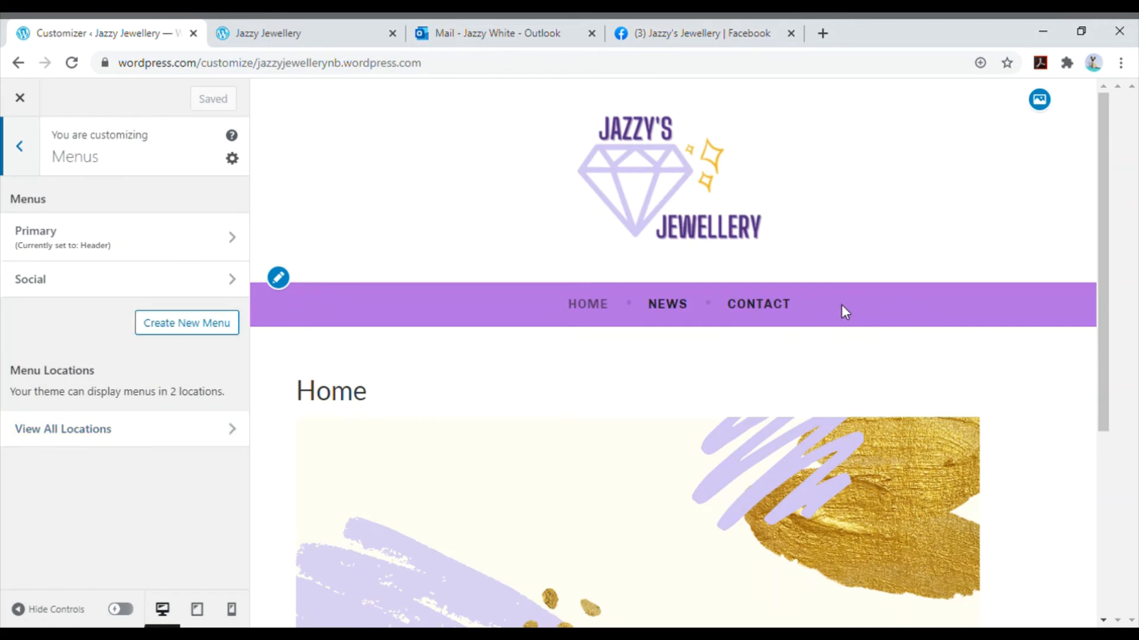
{"action": "left_click", "coordinate": [176, 246]}
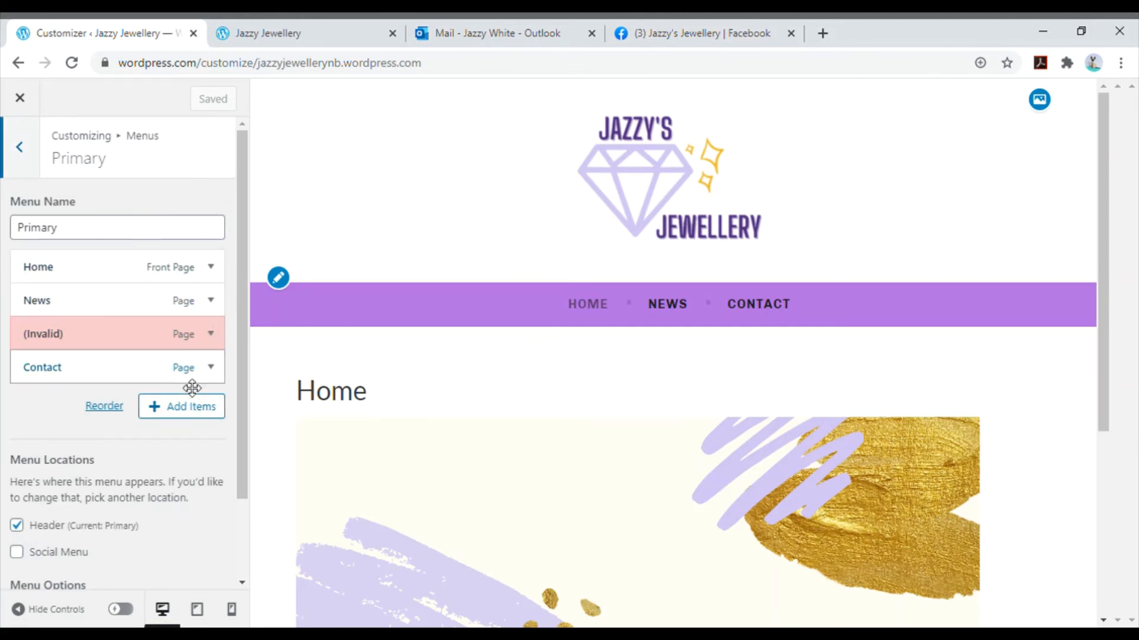
{"action": "left_click", "coordinate": [211, 334]}
{"action": "scroll", "coordinate": [121, 348], "scroll_direction": "down", "scroll_amount": 3}
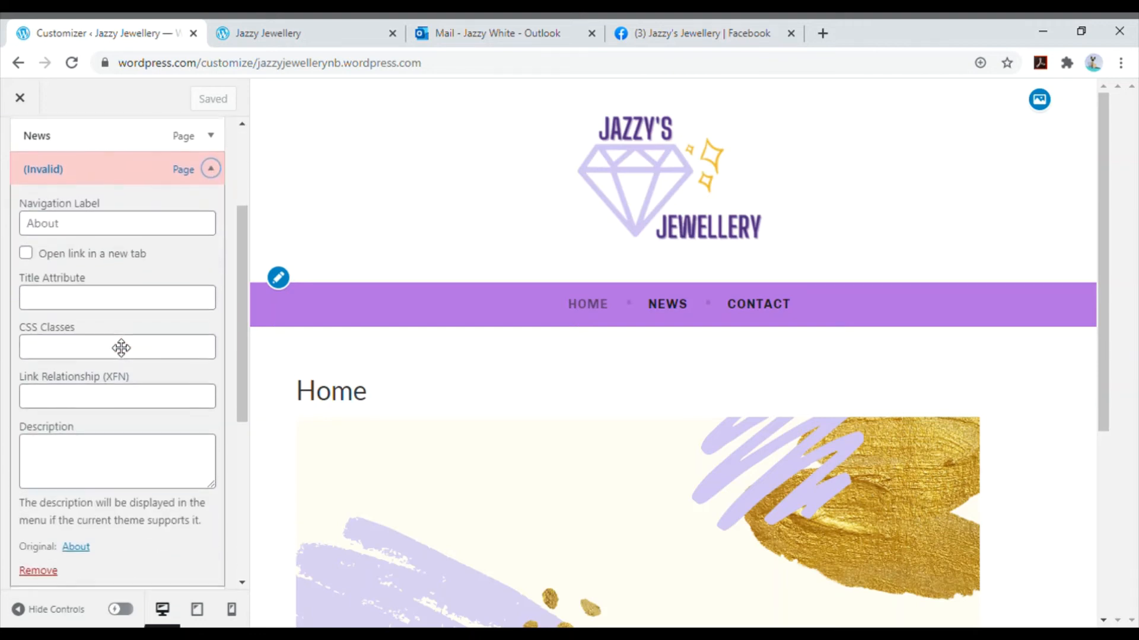
{"action": "scroll", "coordinate": [121, 346], "scroll_direction": "down", "scroll_amount": 3}
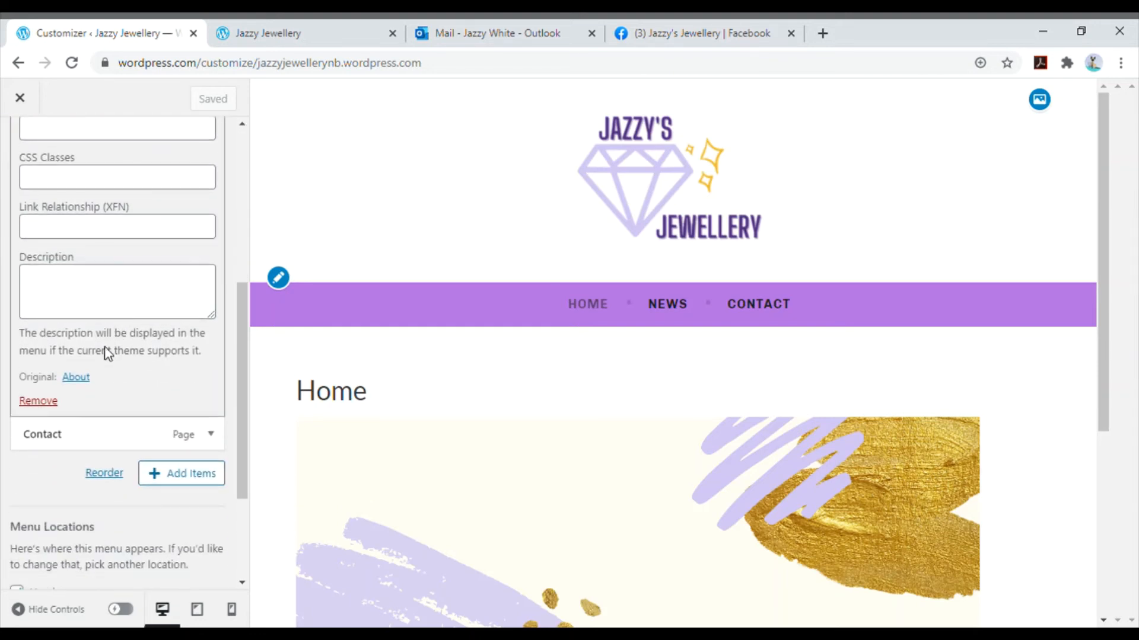
{"action": "left_click", "coordinate": [38, 401]}
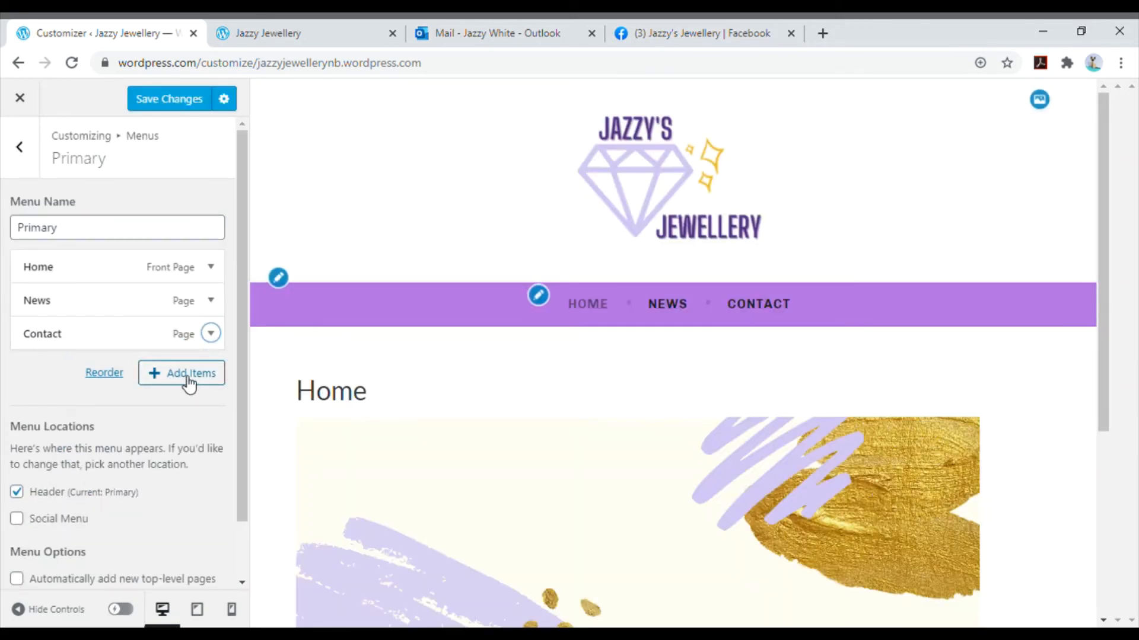
- Add the Products page to the Primary menu and place it above Contact as a top-level item
{"action": "left_click", "coordinate": [188, 382]}
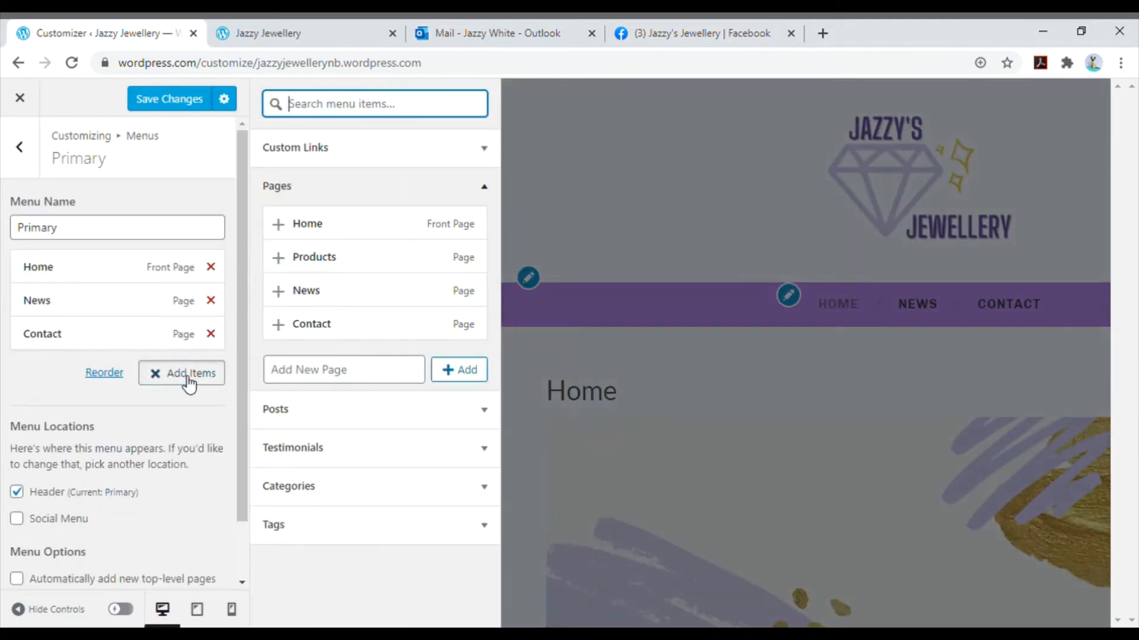
{"action": "left_click", "coordinate": [337, 268]}
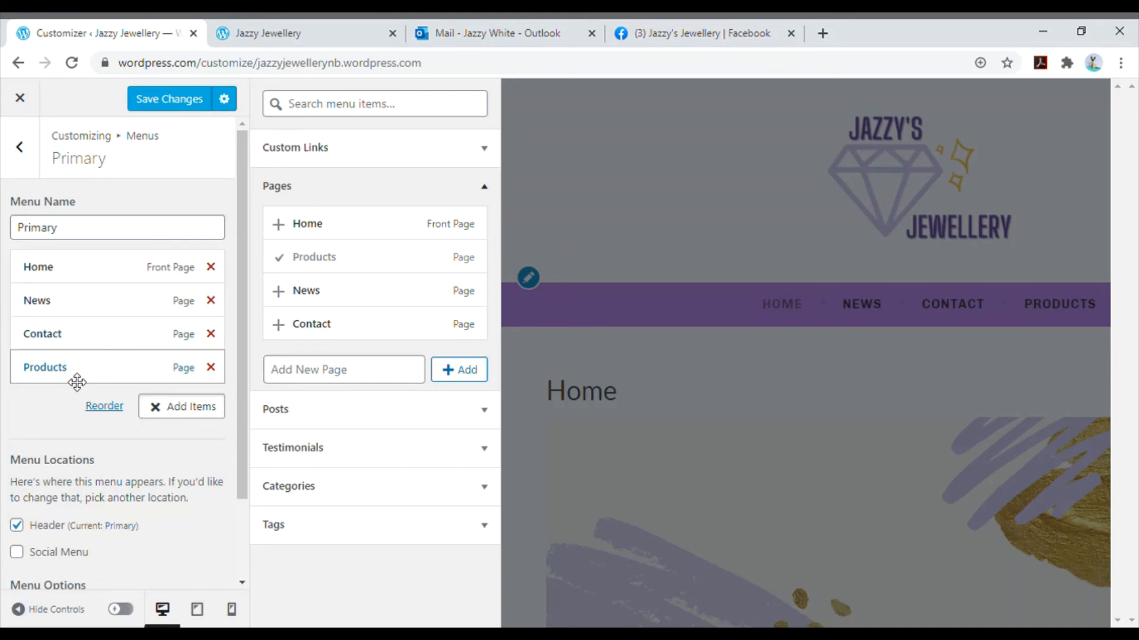
{"action": "left_click_drag", "start_coordinate": [71, 373], "coordinate": [71, 314]}
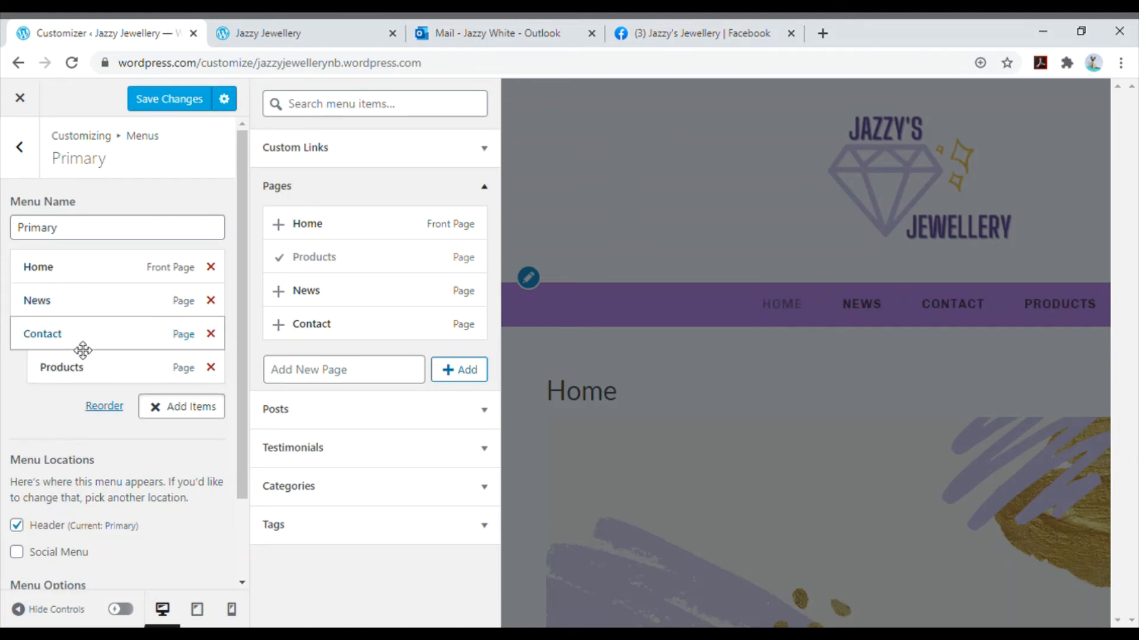
{"action": "left_click_drag", "start_coordinate": [84, 383], "coordinate": [63, 381]}
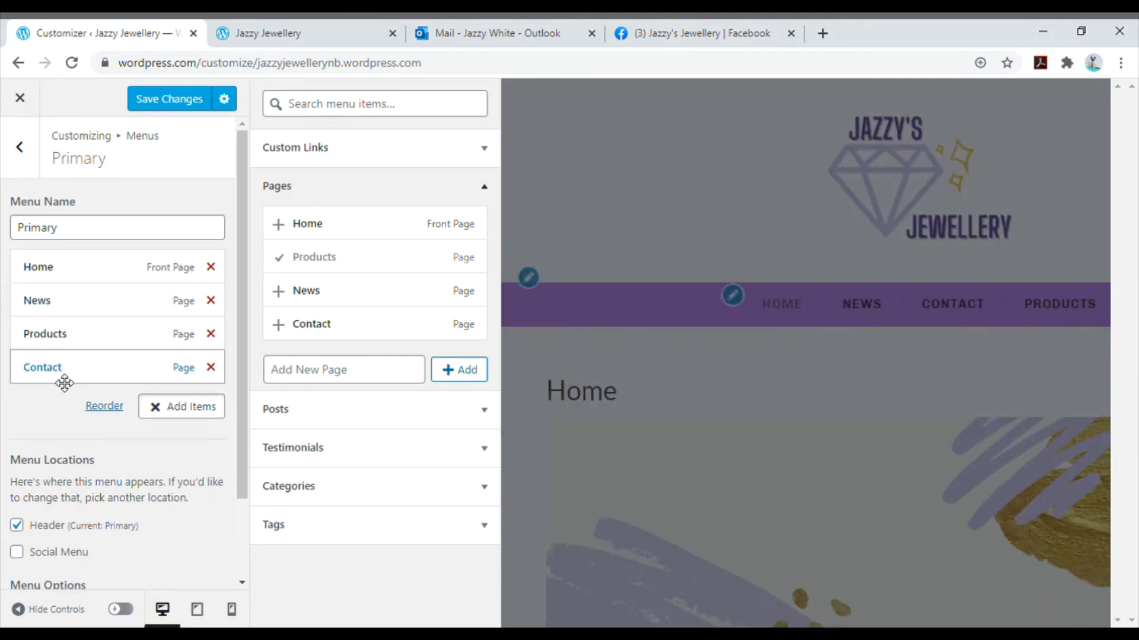
- Reorder the Primary menu so Products sits directly below Home, and save the changes
{"action": "left_click", "coordinate": [111, 408]}
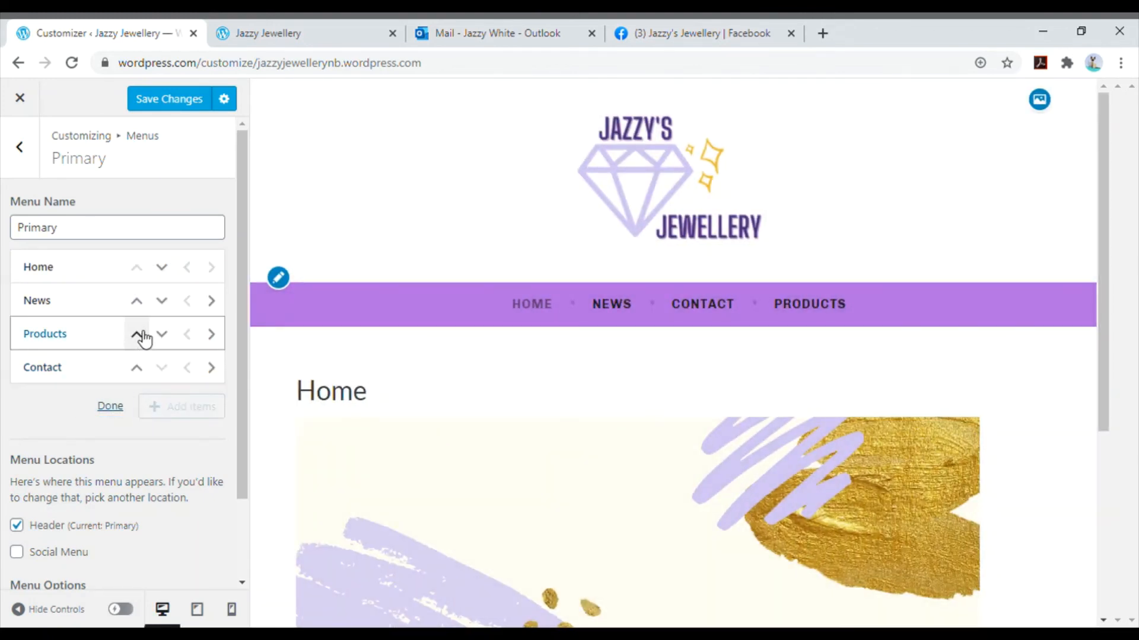
{"action": "left_click", "coordinate": [140, 334]}
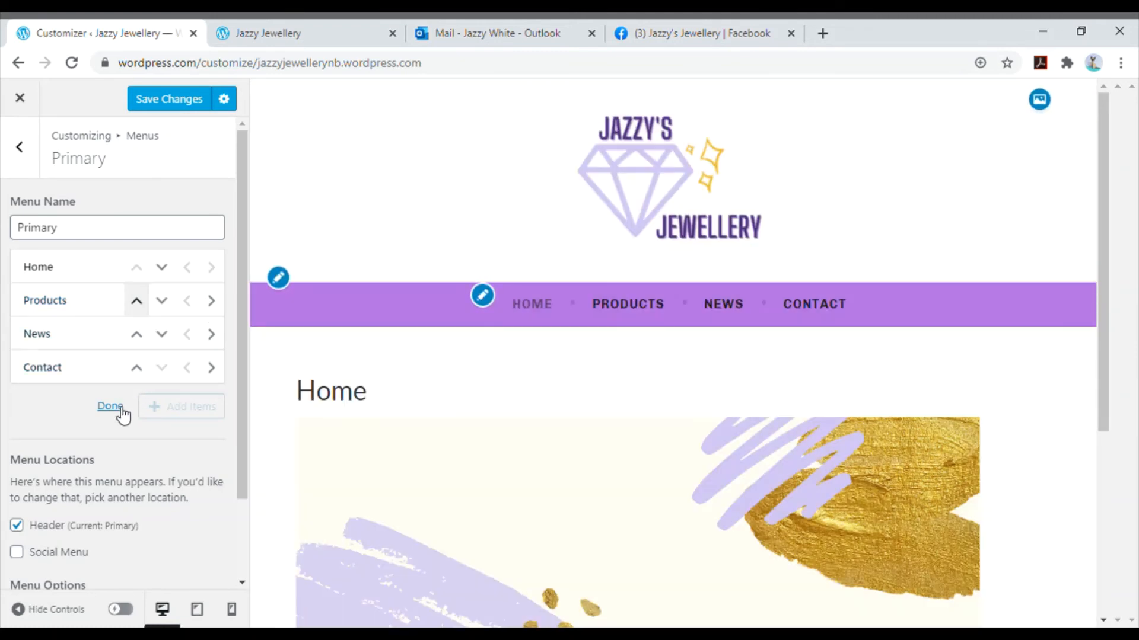
{"action": "left_click", "coordinate": [110, 407]}
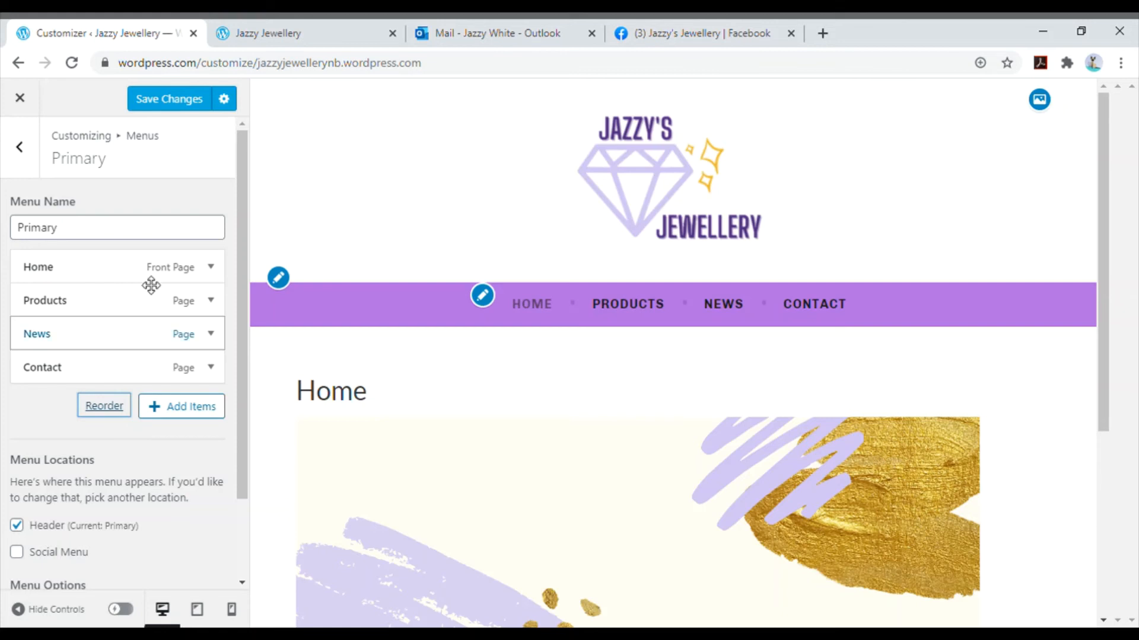
{"action": "left_click", "coordinate": [186, 109]}
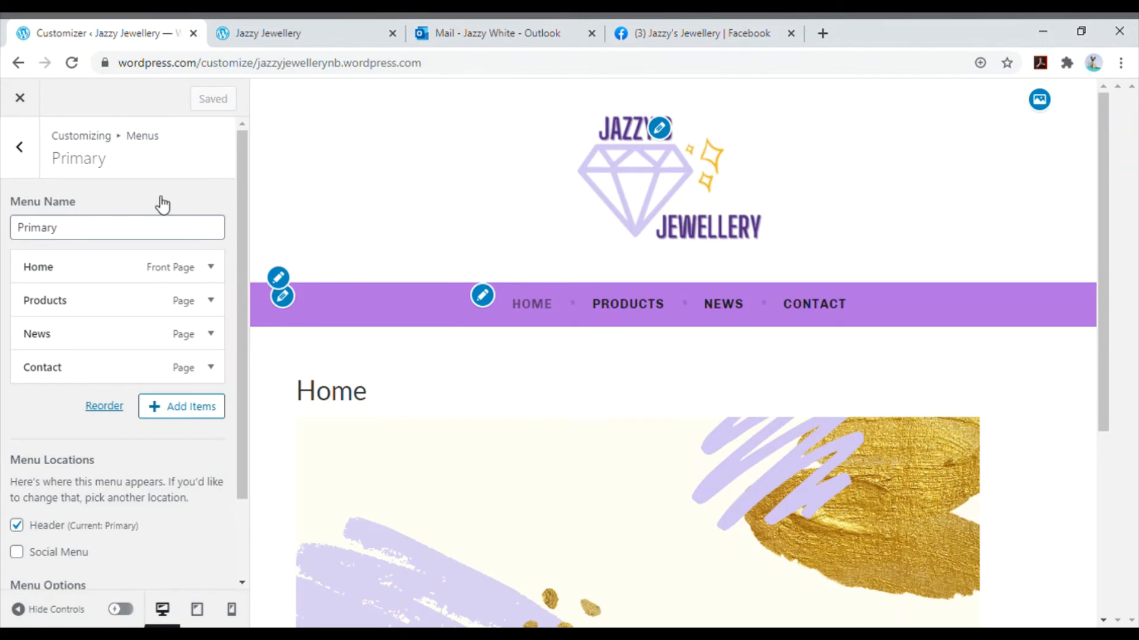
- Set the URL of the Social menu's Facebook link to the address of the Jazzy's Jewellery Facebook page and save the changes
{"action": "left_click", "coordinate": [32, 156]}
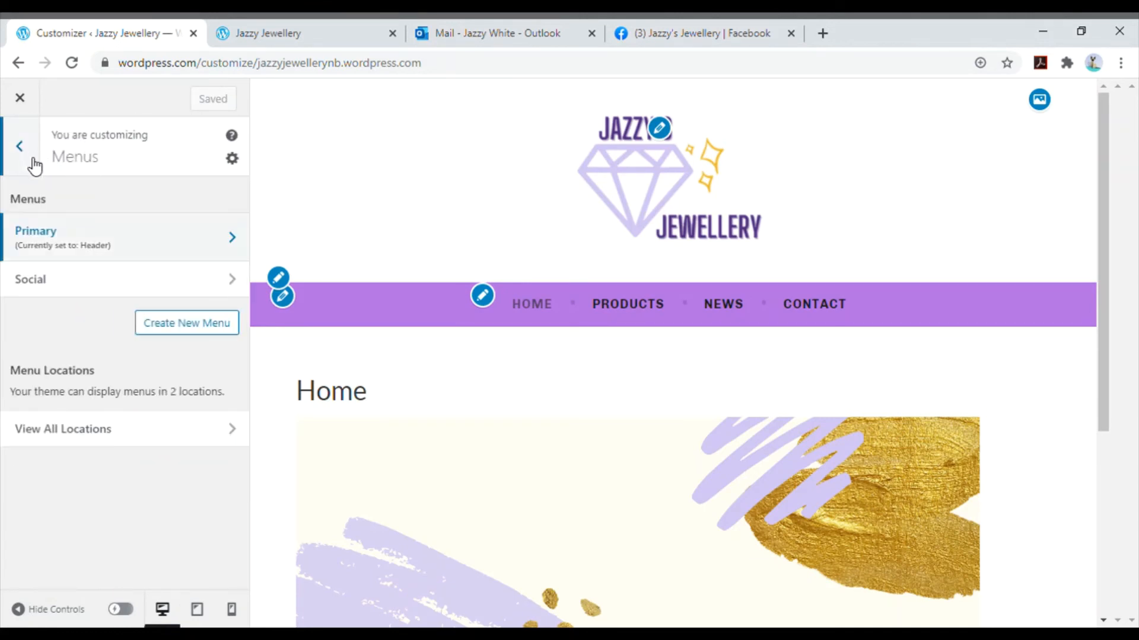
{"action": "left_click", "coordinate": [94, 287]}
{"action": "left_click", "coordinate": [211, 268]}
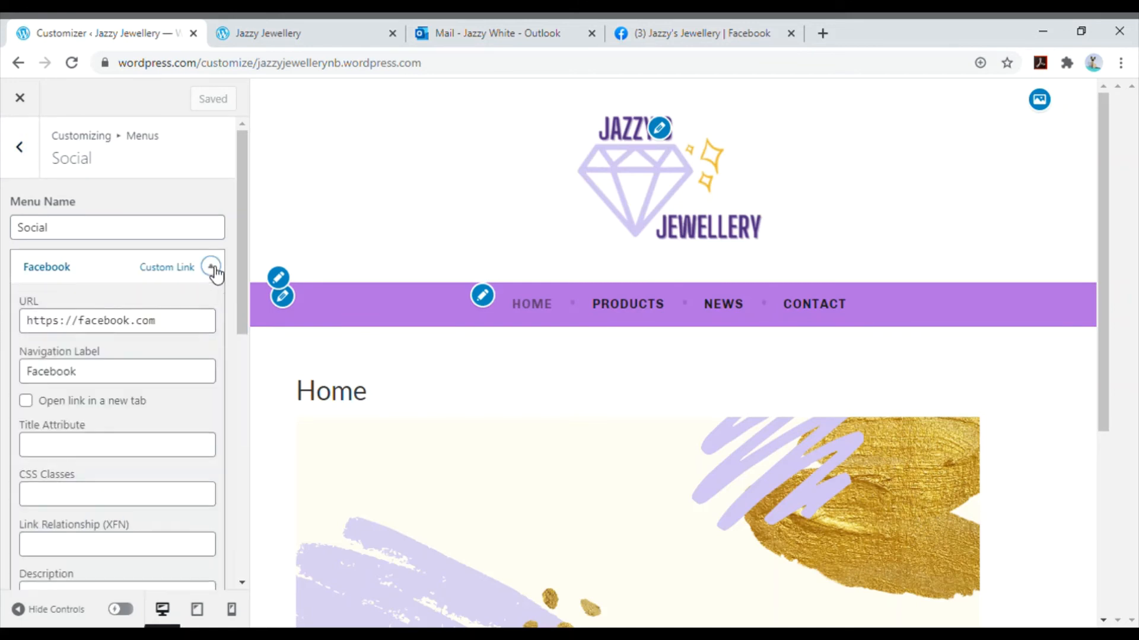
{"action": "left_click", "coordinate": [667, 31]}
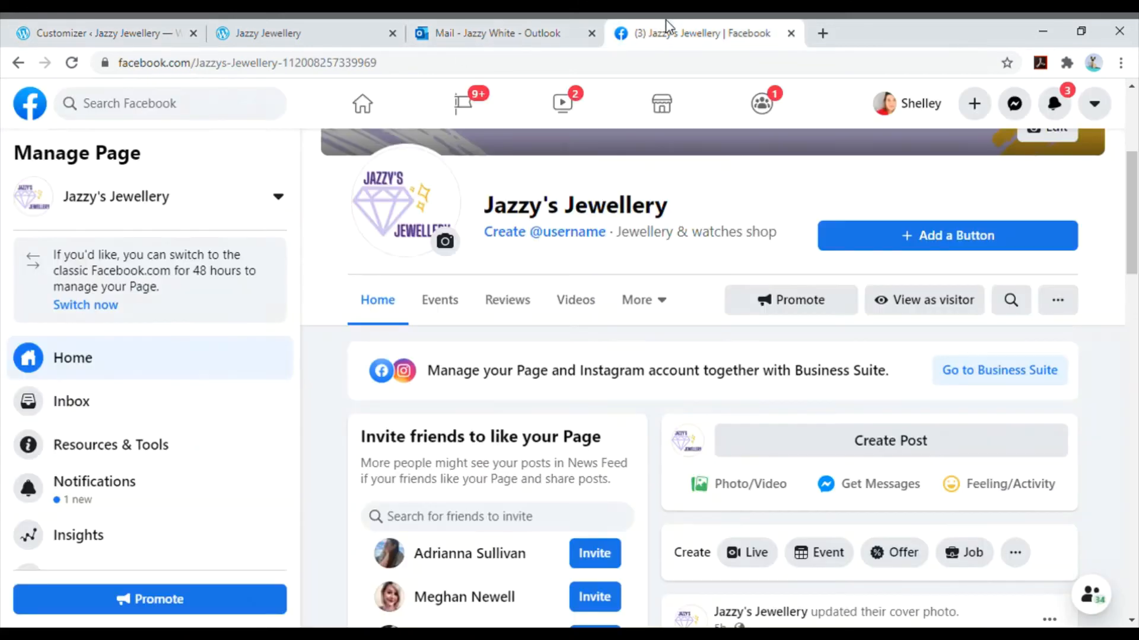
{"action": "left_click", "coordinate": [436, 64]}
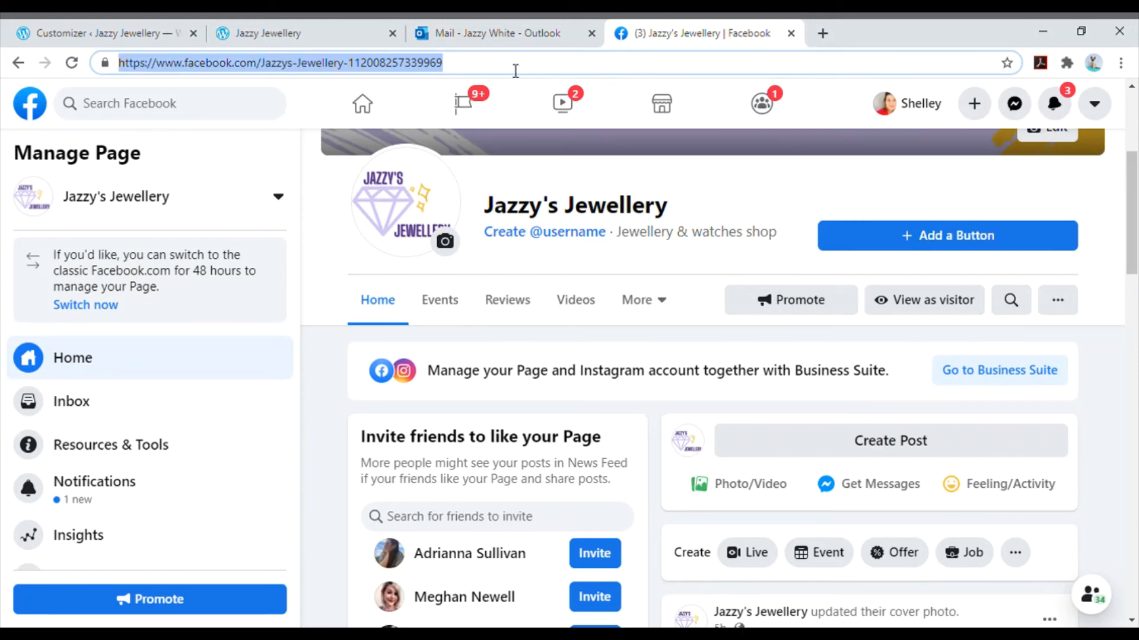
{"action": "left_click", "coordinate": [359, 24]}
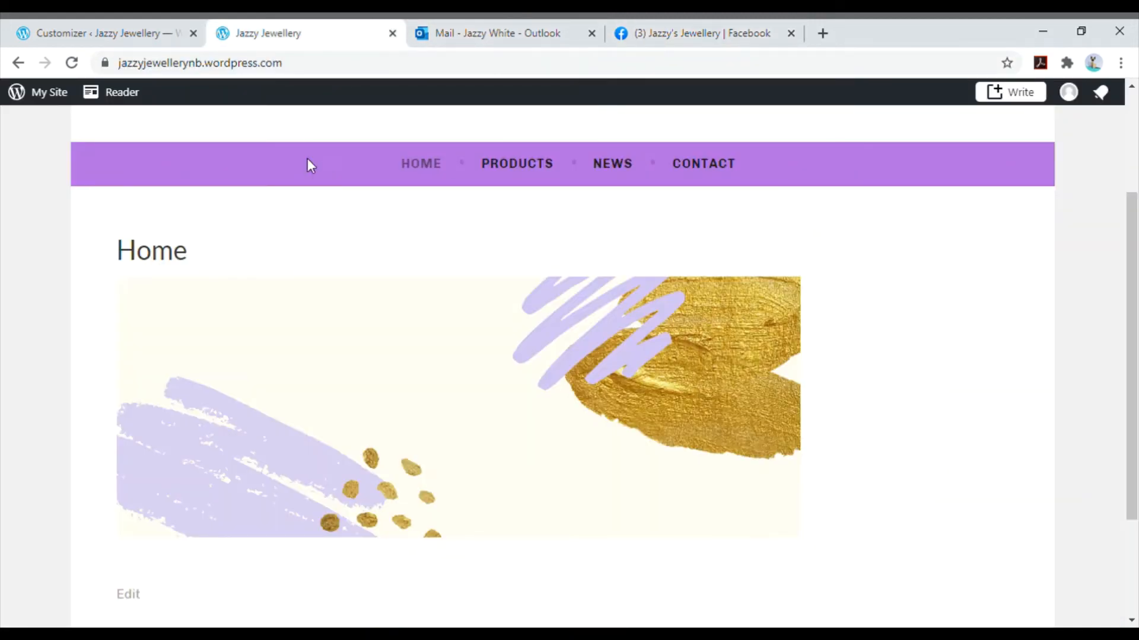
{"action": "left_click", "coordinate": [130, 30]}
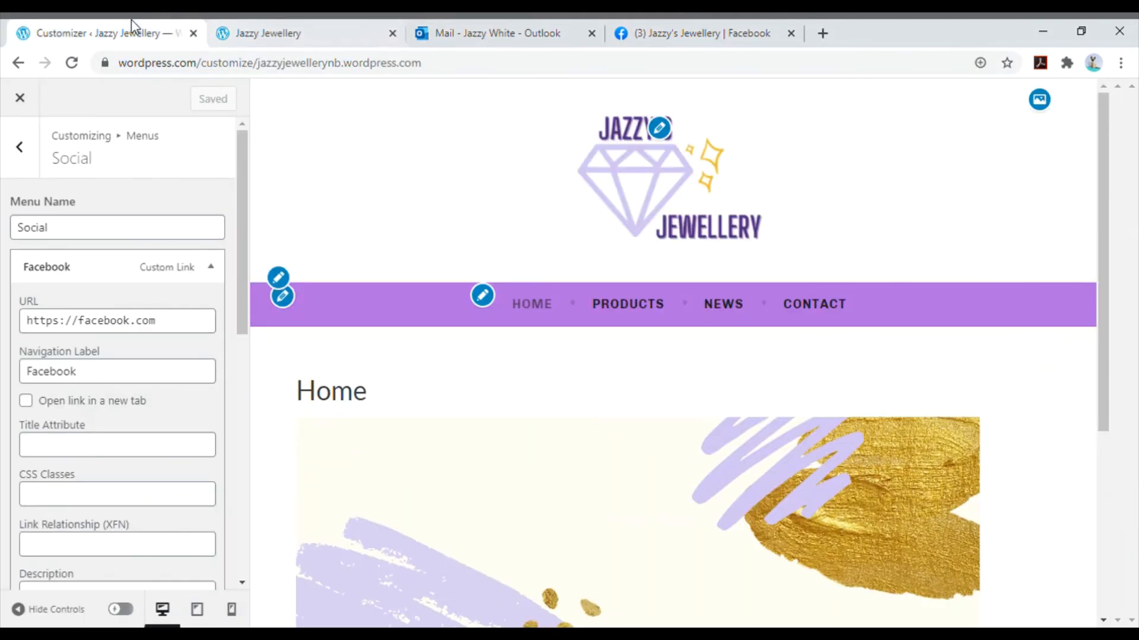
{"action": "triple_click", "coordinate": [189, 329]}
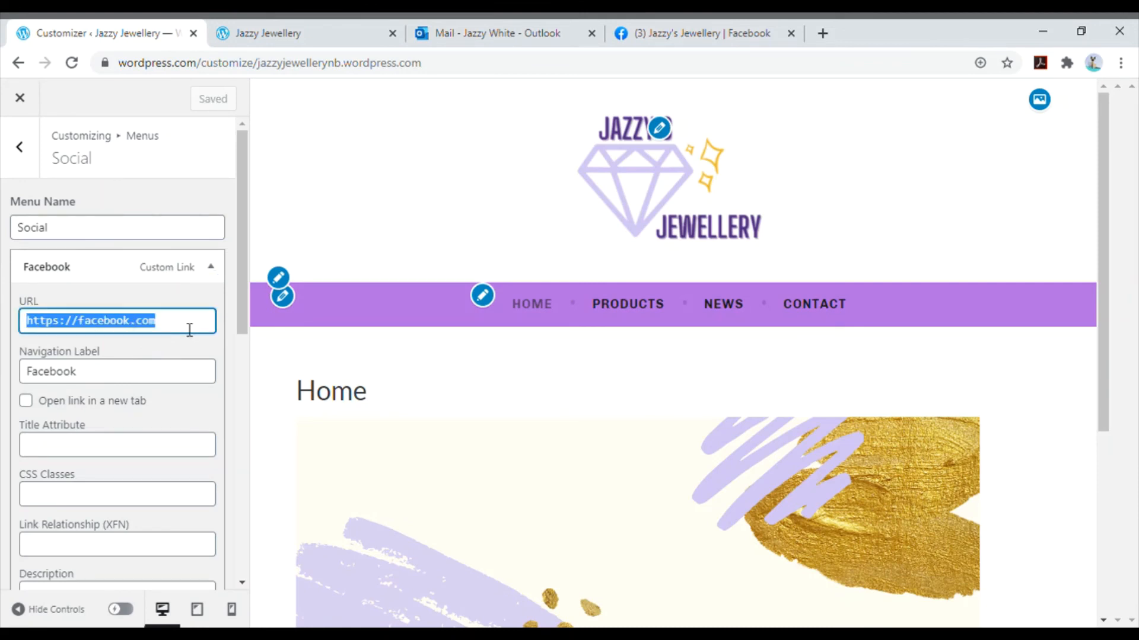
{"action": "key", "text": "ctrl+v"}
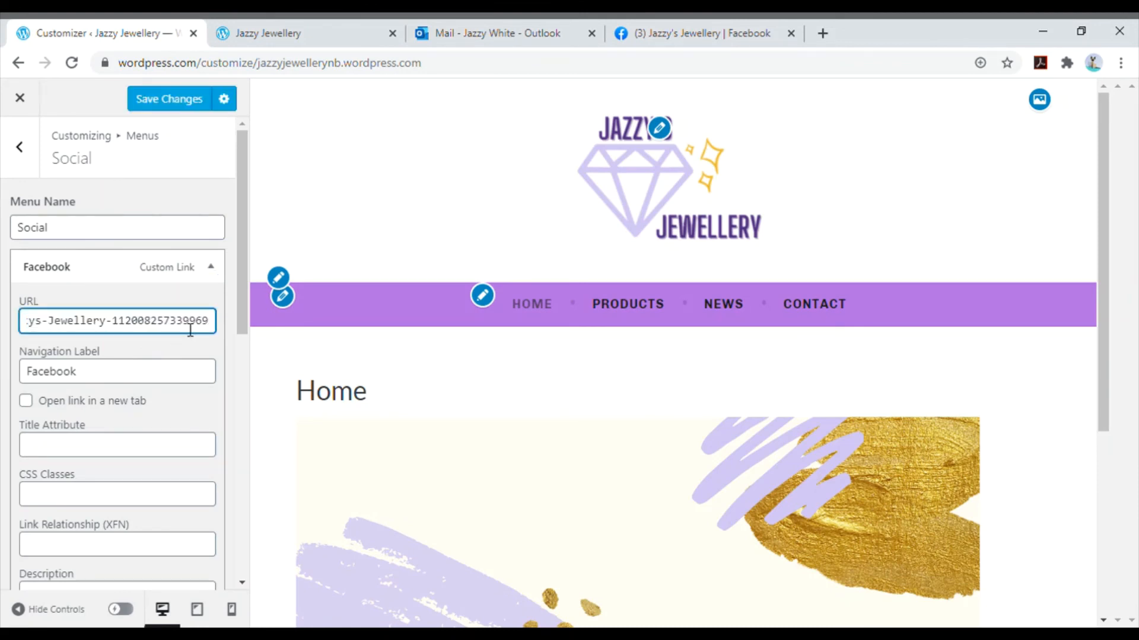
{"action": "left_click", "coordinate": [215, 270]}
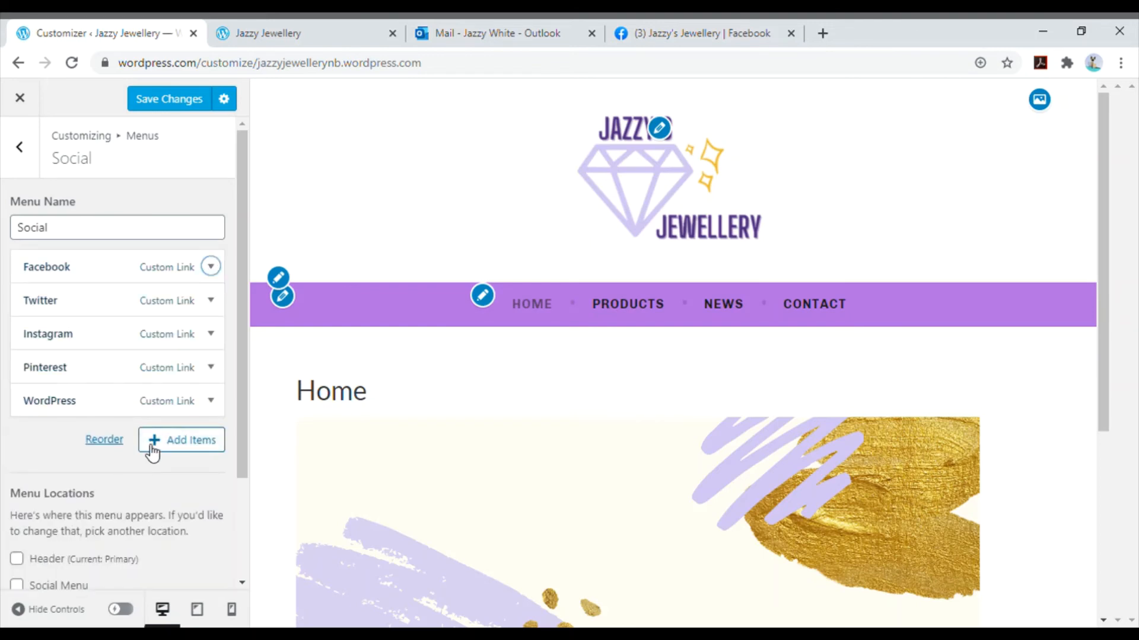
{"action": "left_click", "coordinate": [178, 99]}
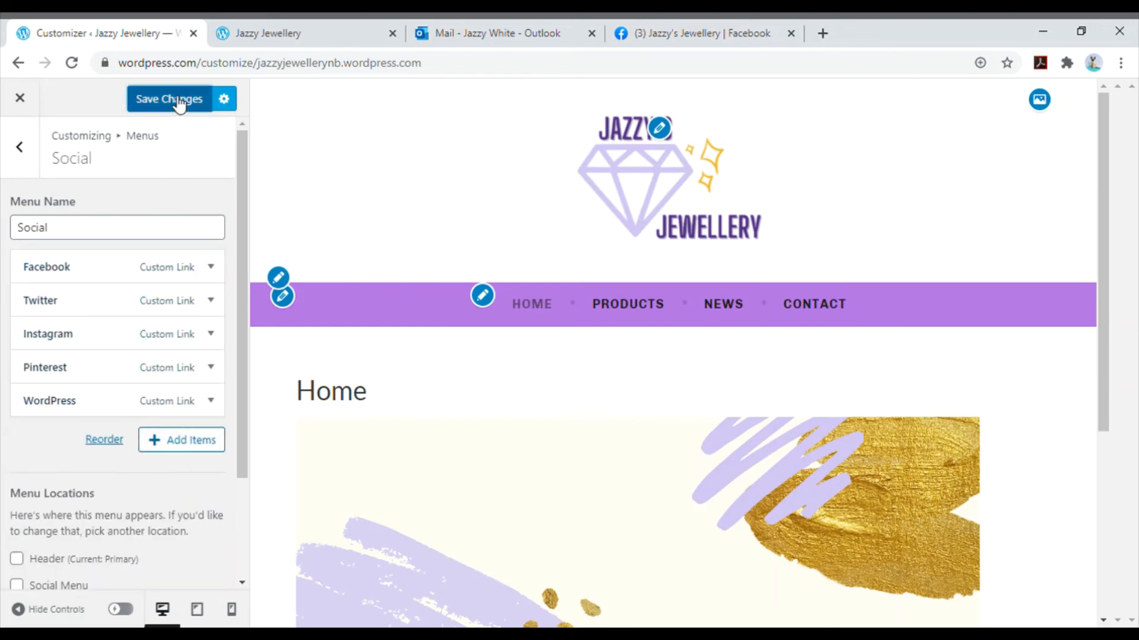
- Remove the Twitter, Instagram, Pinterest and WordPress links from the Social menu
{"action": "left_click", "coordinate": [212, 300]}
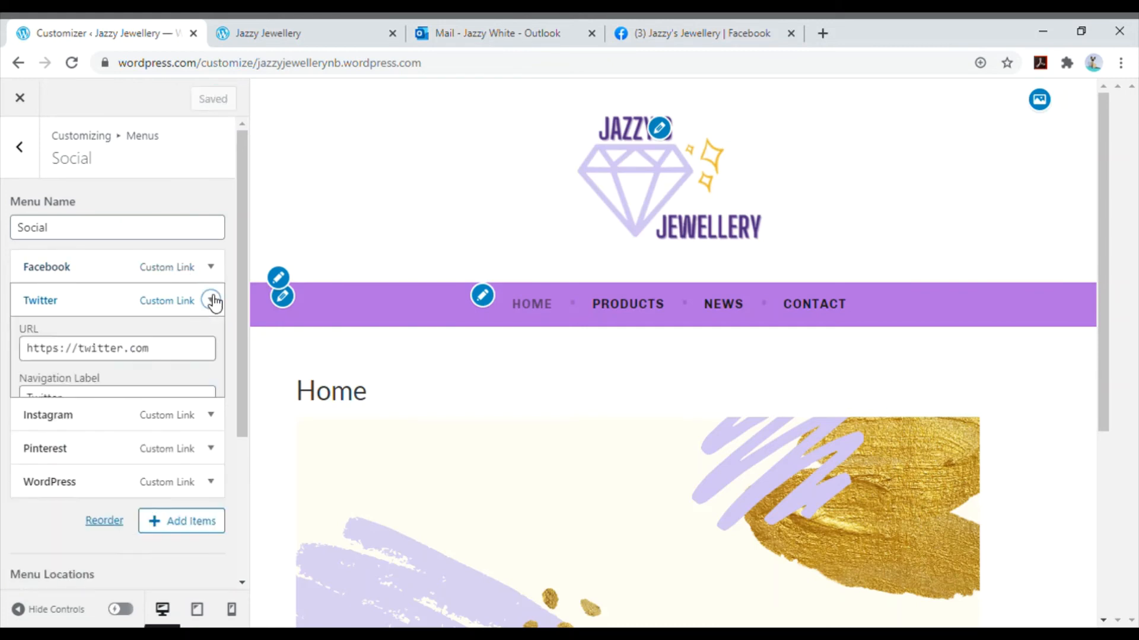
{"action": "scroll", "coordinate": [204, 326], "scroll_direction": "down", "scroll_amount": 5}
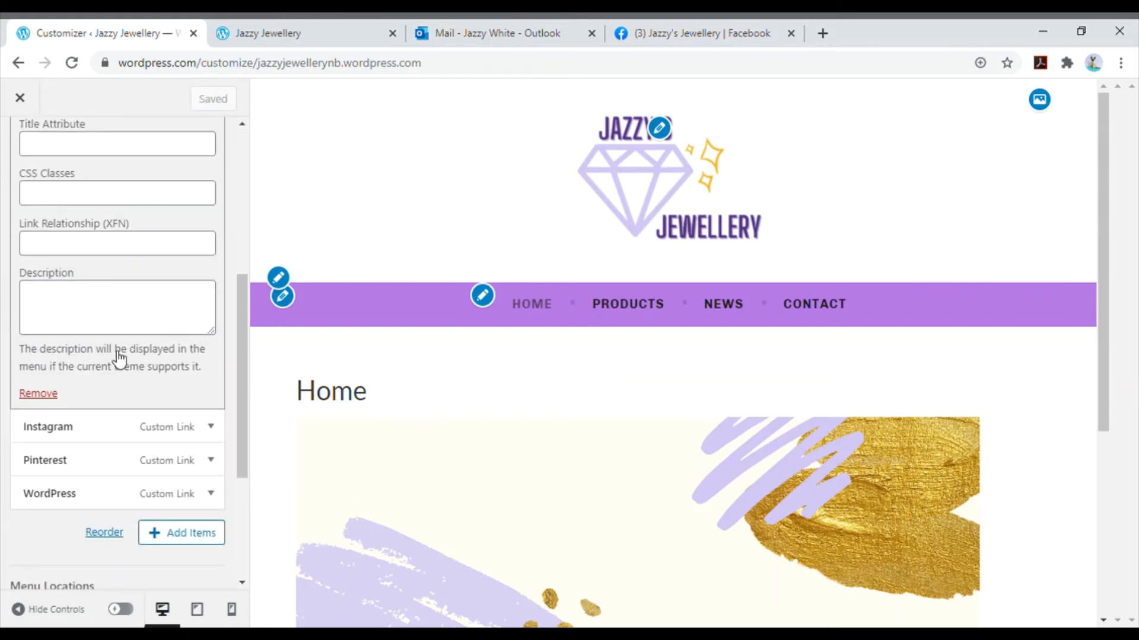
{"action": "left_click", "coordinate": [49, 394]}
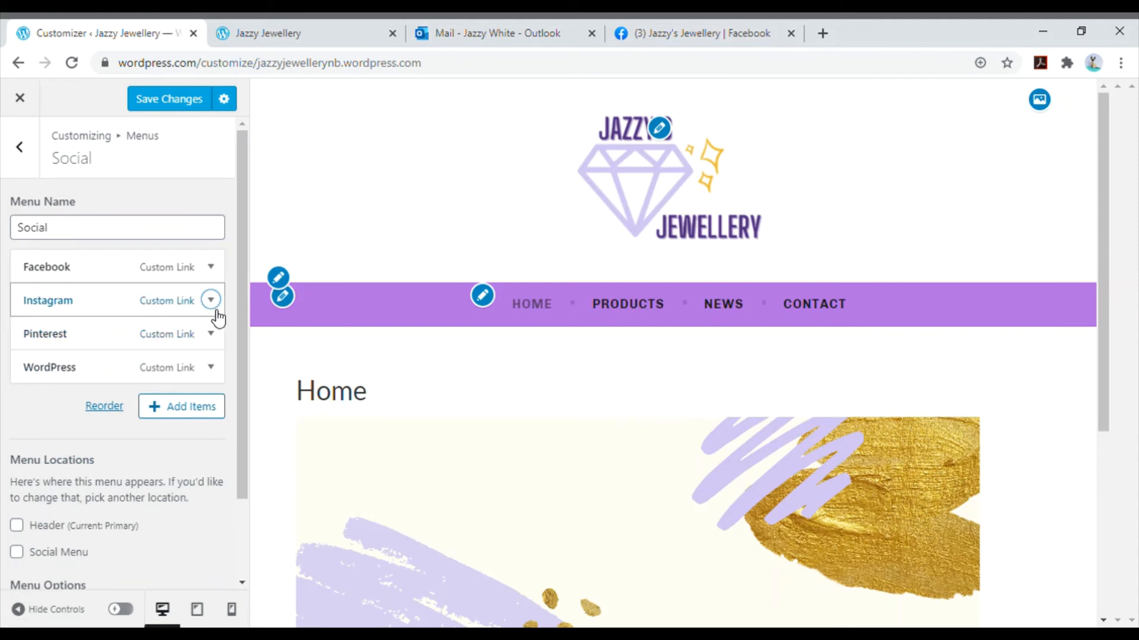
{"action": "left_click", "coordinate": [212, 301]}
{"action": "scroll", "coordinate": [51, 457], "scroll_direction": "down", "scroll_amount": 5}
{"action": "left_click", "coordinate": [37, 394]}
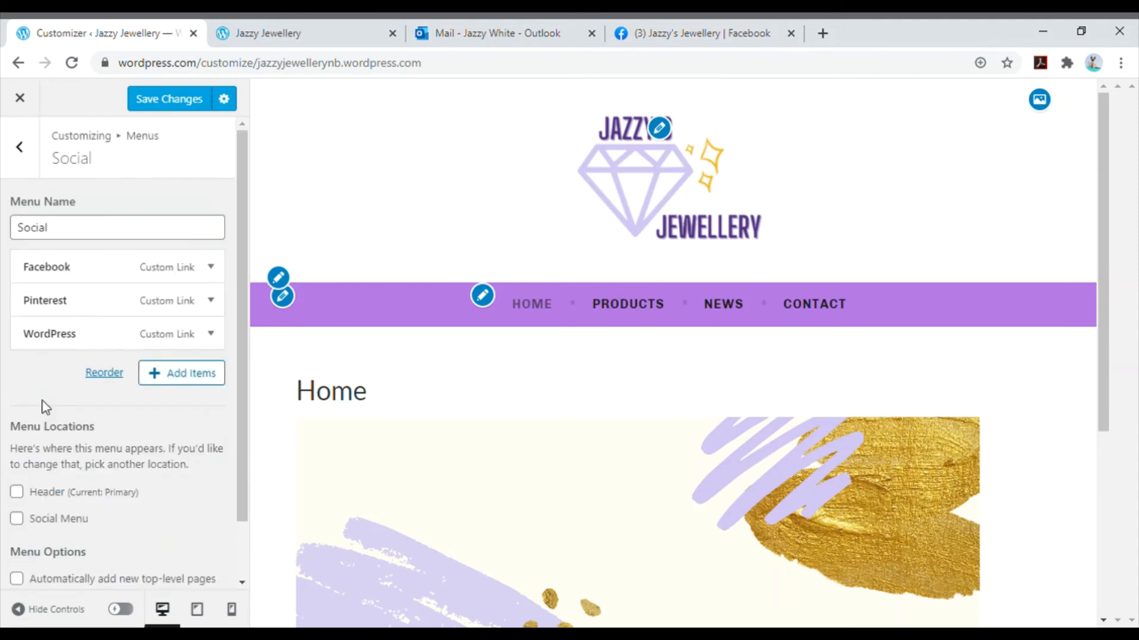
{"action": "left_click", "coordinate": [211, 301]}
{"action": "scroll", "coordinate": [48, 415], "scroll_direction": "down", "scroll_amount": 4}
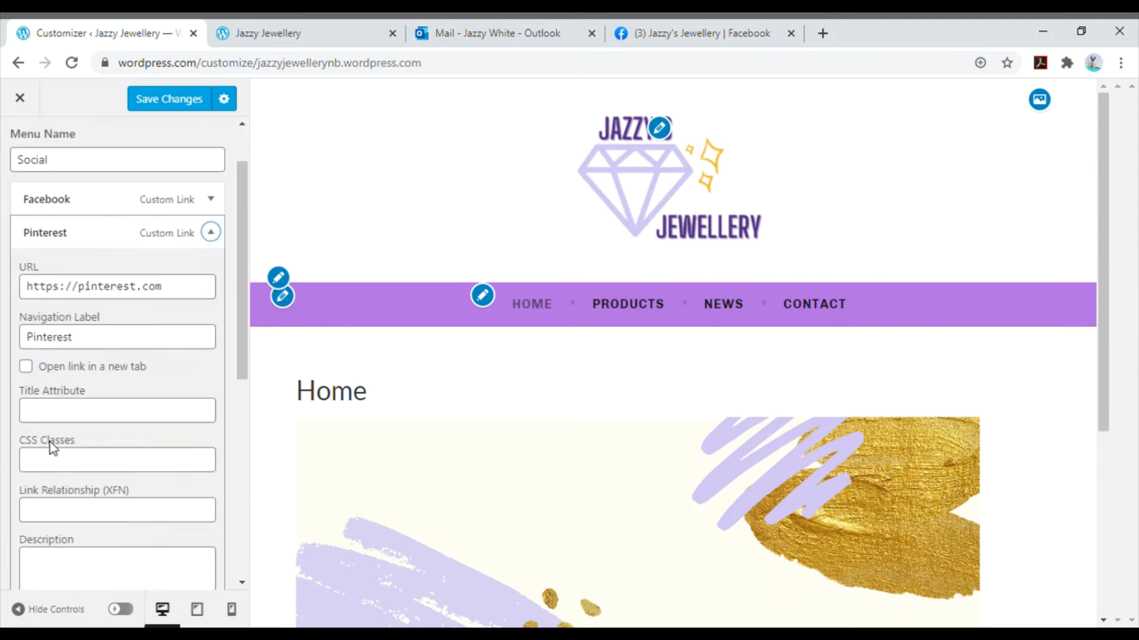
{"action": "left_click", "coordinate": [37, 477]}
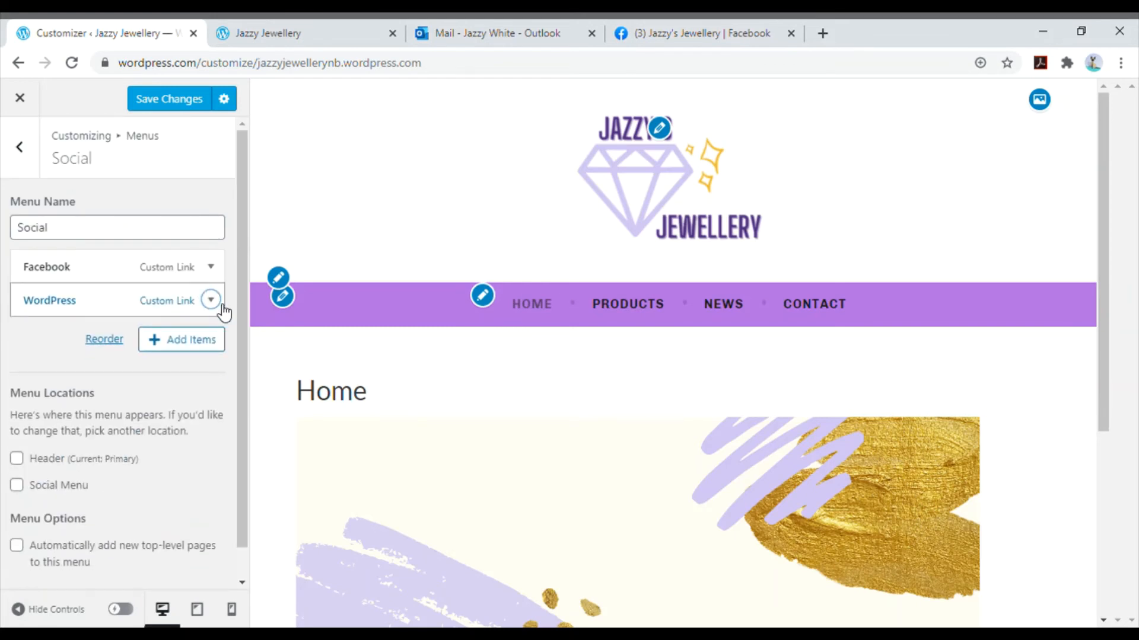
{"action": "left_click", "coordinate": [212, 301]}
{"action": "scroll", "coordinate": [89, 350], "scroll_direction": "down", "scroll_amount": 5}
{"action": "left_click", "coordinate": [41, 399]}
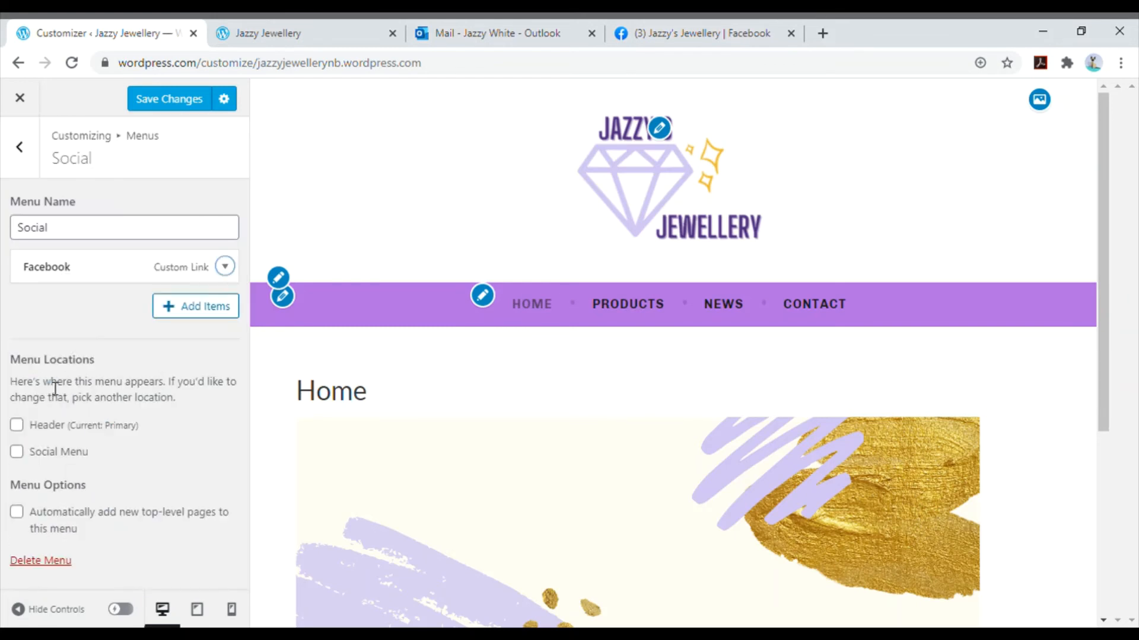
- Assign the Social menu to the Social Menu location, save the changes, and return to the main customizer options
{"action": "left_click", "coordinate": [18, 453]}
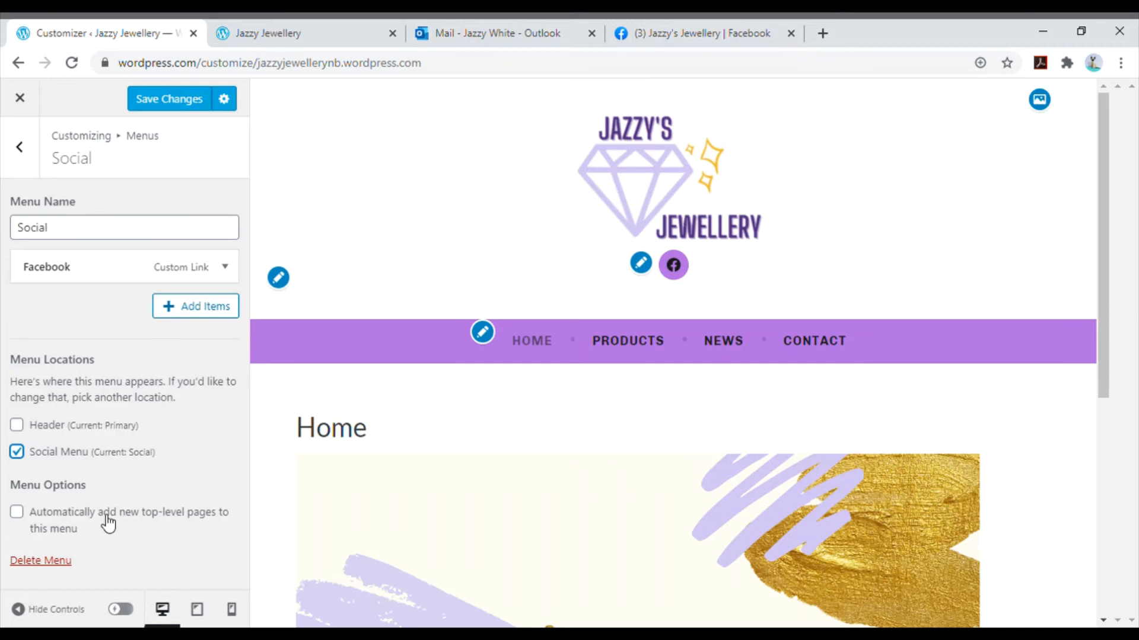
{"action": "left_click", "coordinate": [178, 105]}
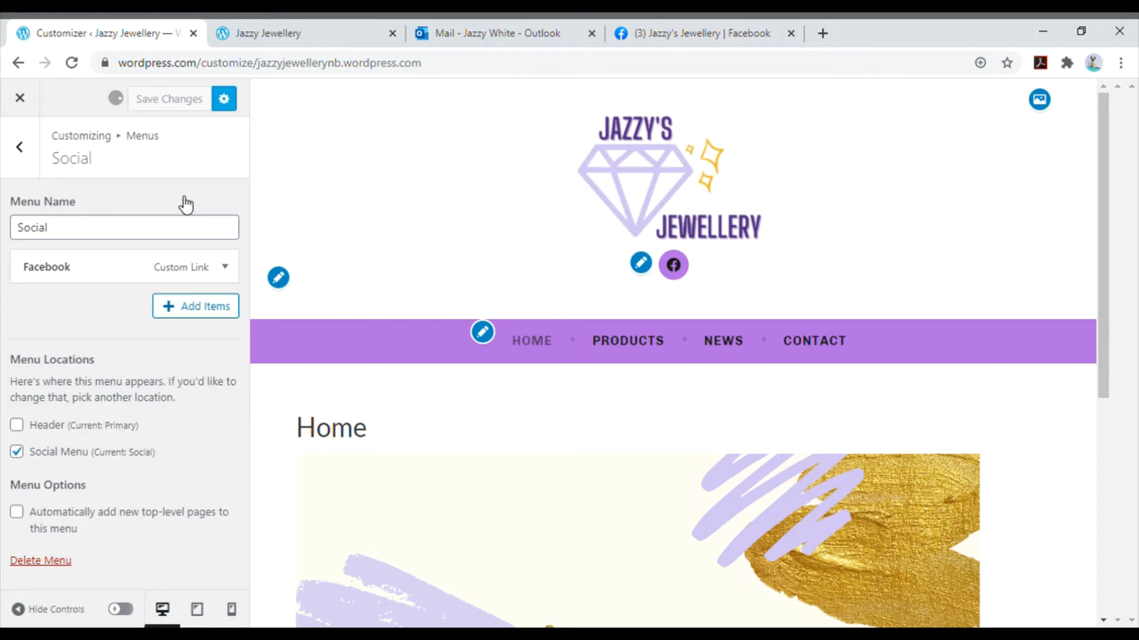
{"action": "left_click", "coordinate": [20, 148]}
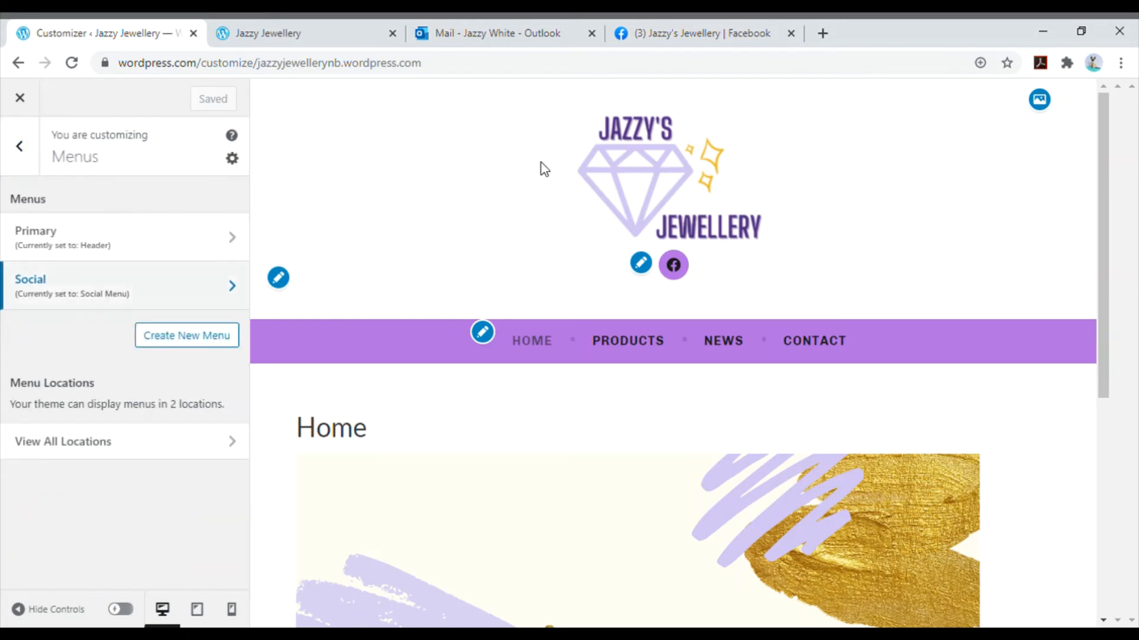
{"action": "left_click", "coordinate": [38, 166]}
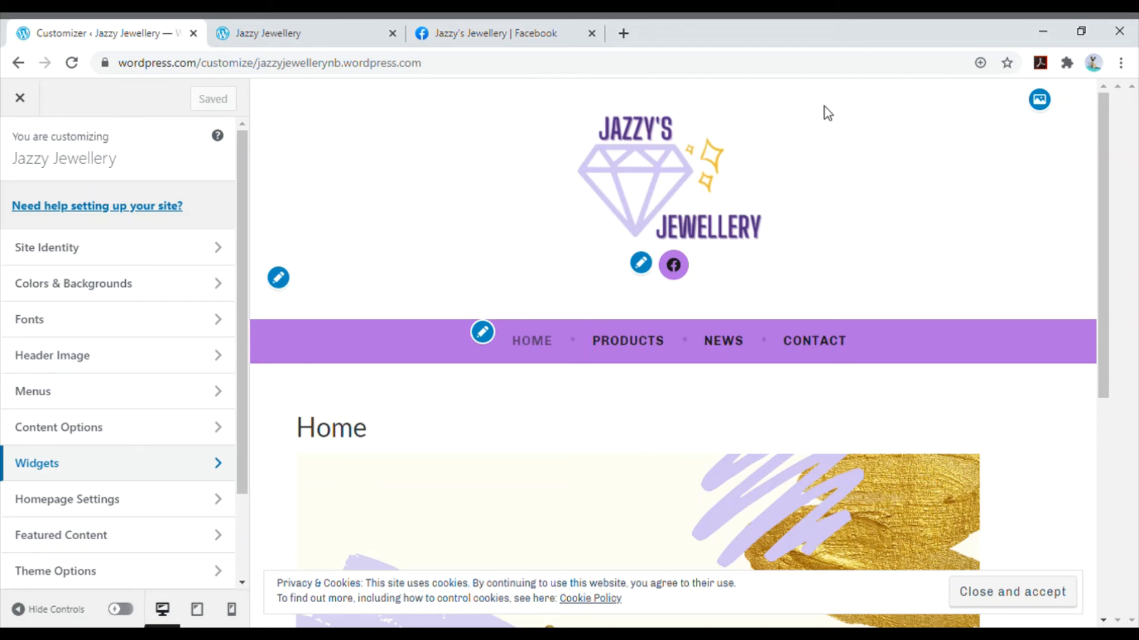
- Add a Contact Info & Map widget to the Footer 1 area
{"action": "scroll", "coordinate": [1043, 320], "scroll_direction": "down", "scroll_amount": 3}
{"action": "scroll", "coordinate": [1045, 324], "scroll_direction": "down", "scroll_amount": 3}
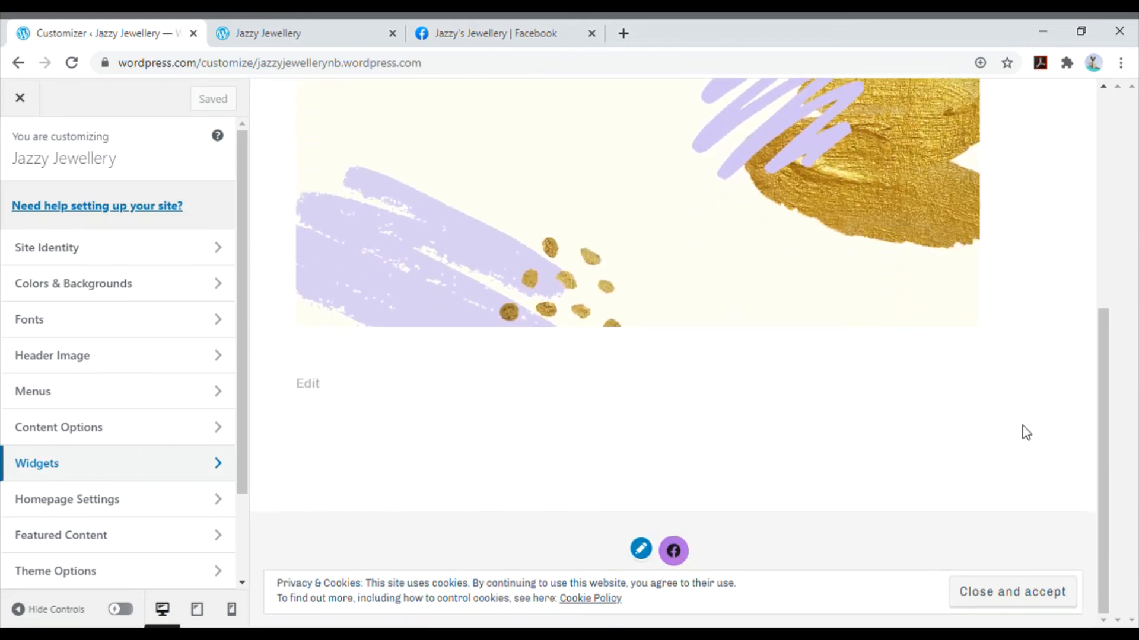
{"action": "left_click", "coordinate": [148, 464]}
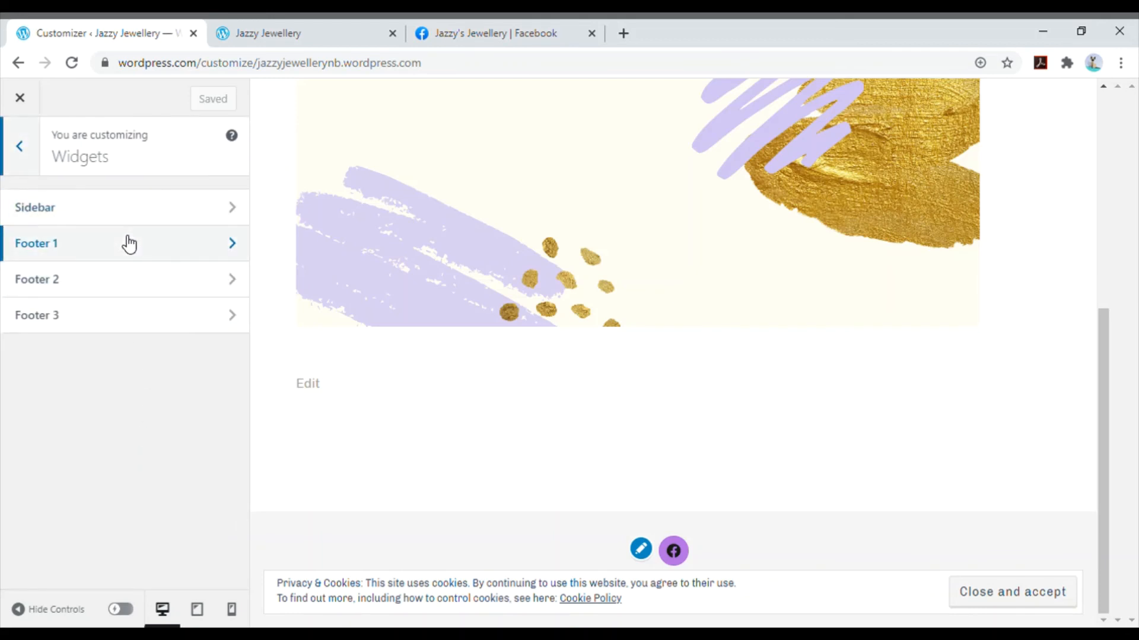
{"action": "left_click", "coordinate": [140, 256]}
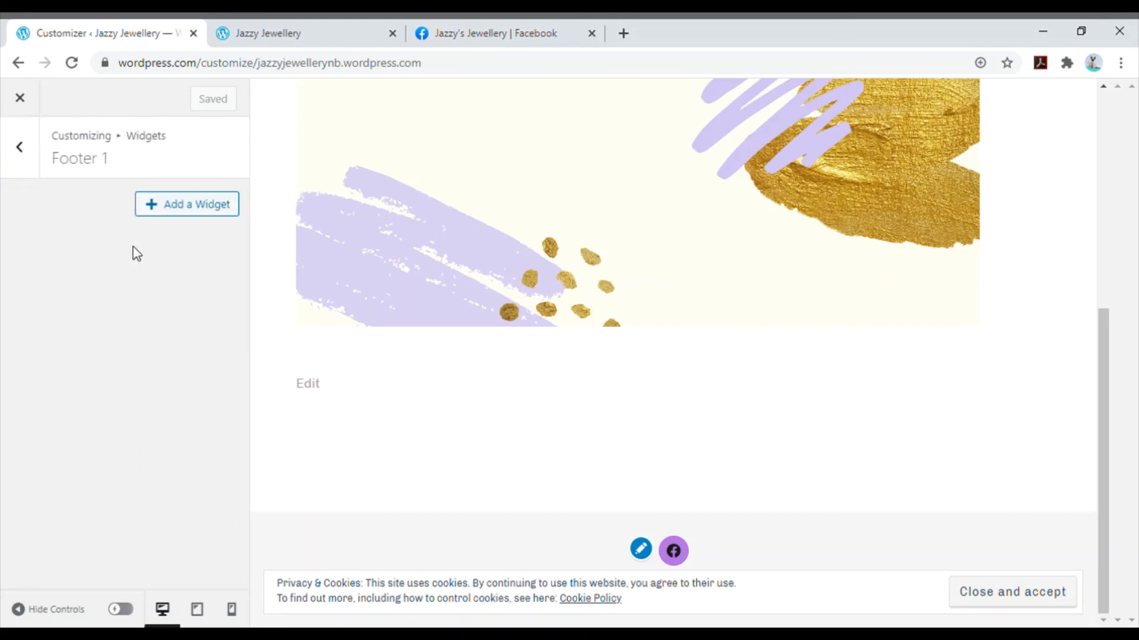
{"action": "left_click", "coordinate": [191, 207]}
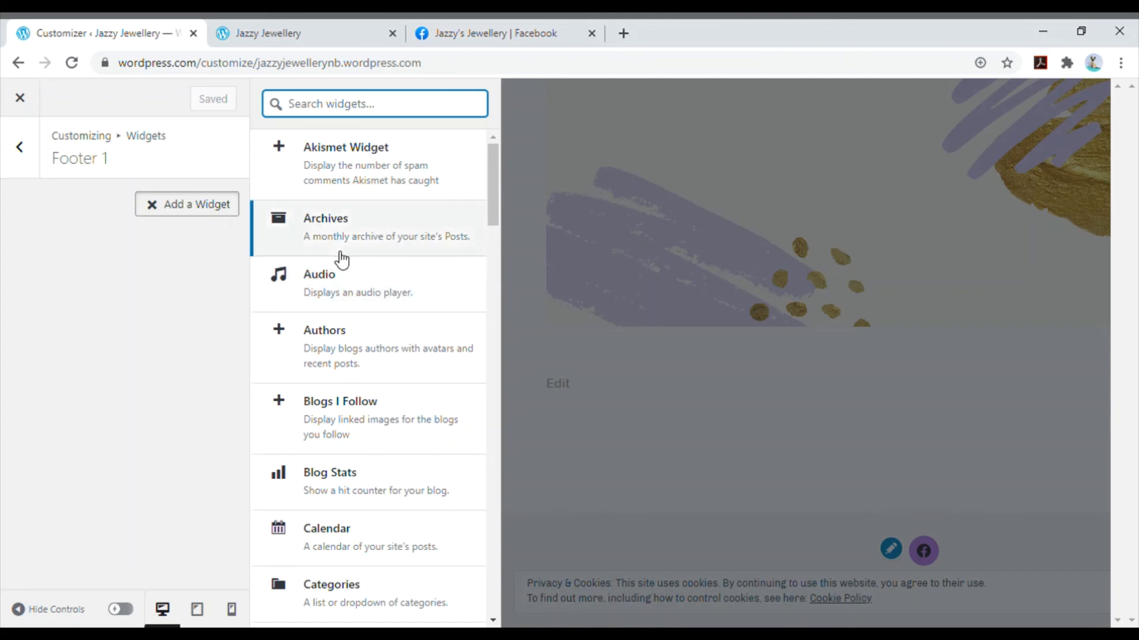
{"action": "type", "text": "map"}
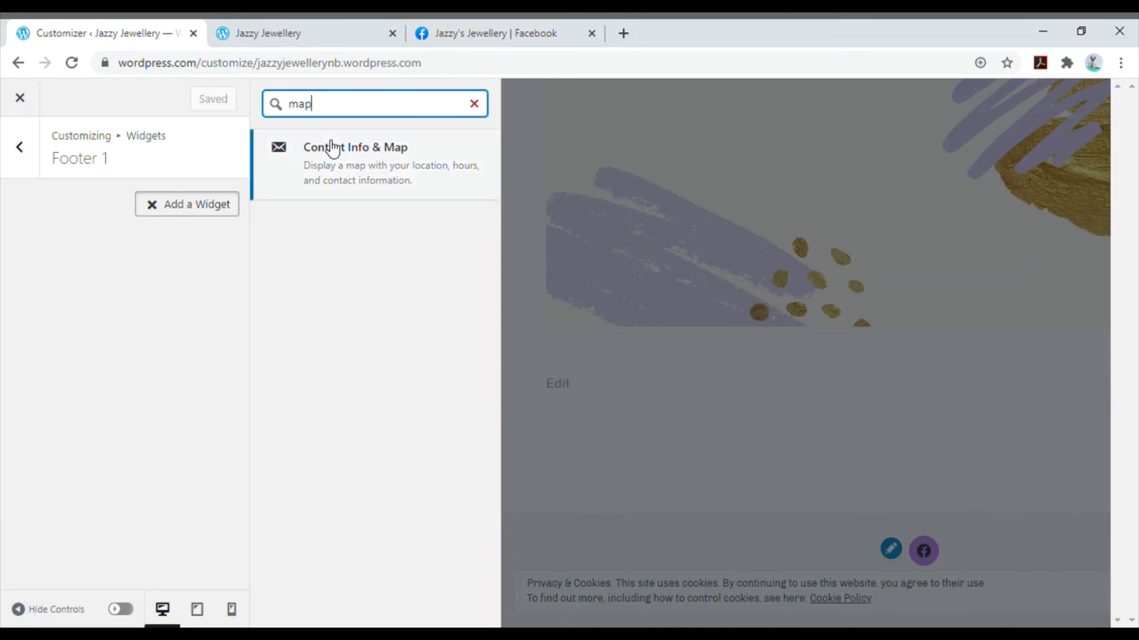
{"action": "left_click", "coordinate": [333, 149]}
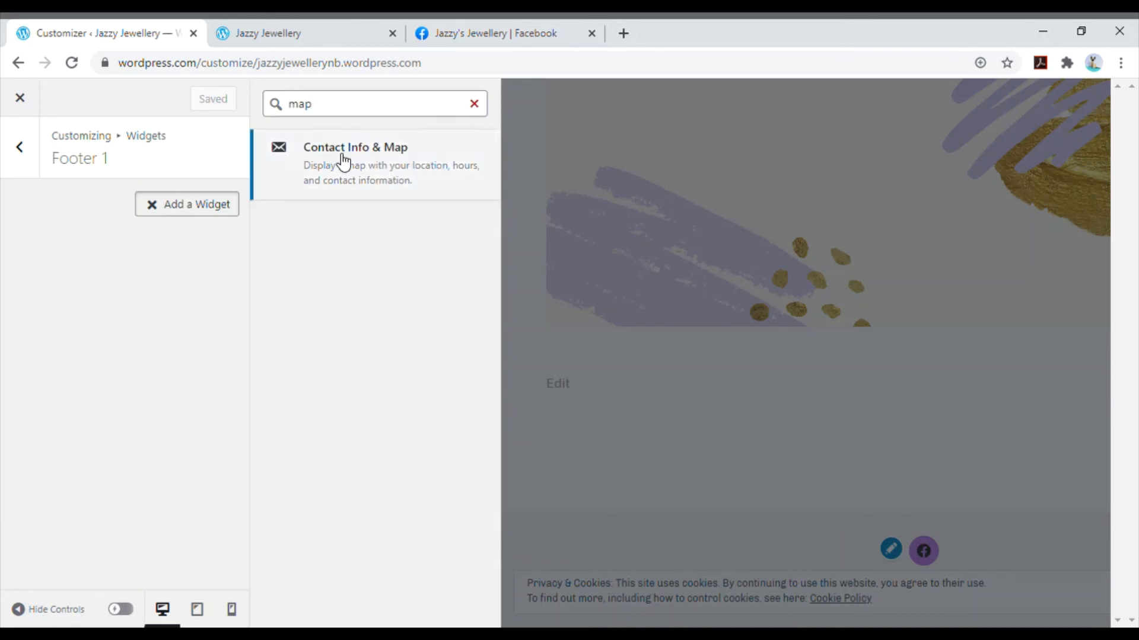
- Enable the map display in the Footer 1 contact widget and finish editing it
{"action": "scroll", "coordinate": [141, 353], "scroll_direction": "down", "scroll_amount": 1}
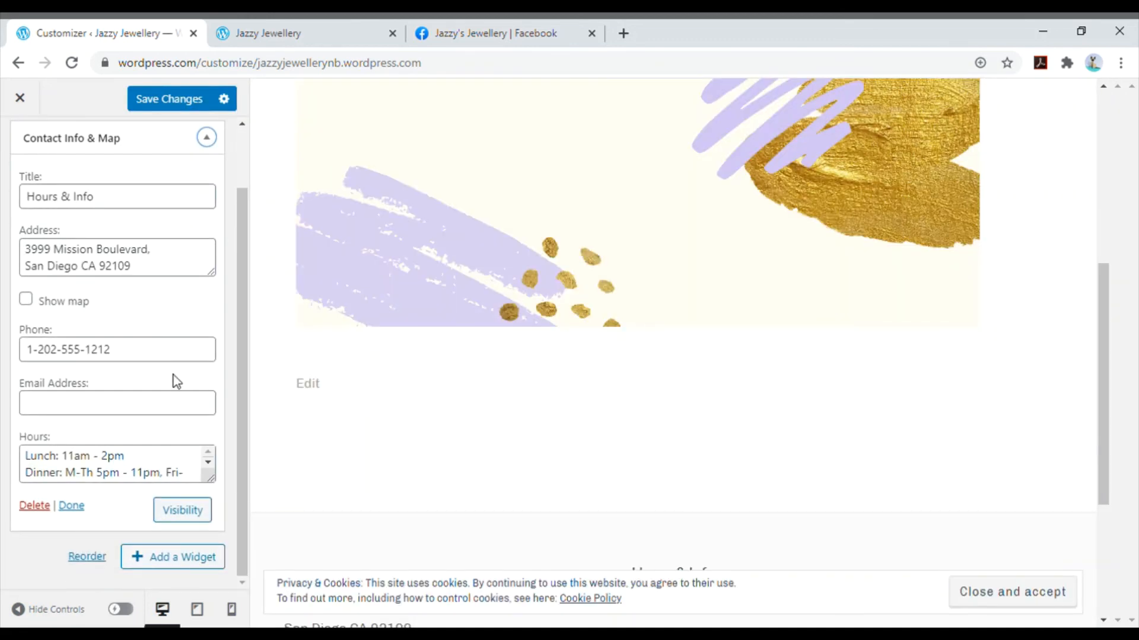
{"action": "left_click", "coordinate": [27, 299]}
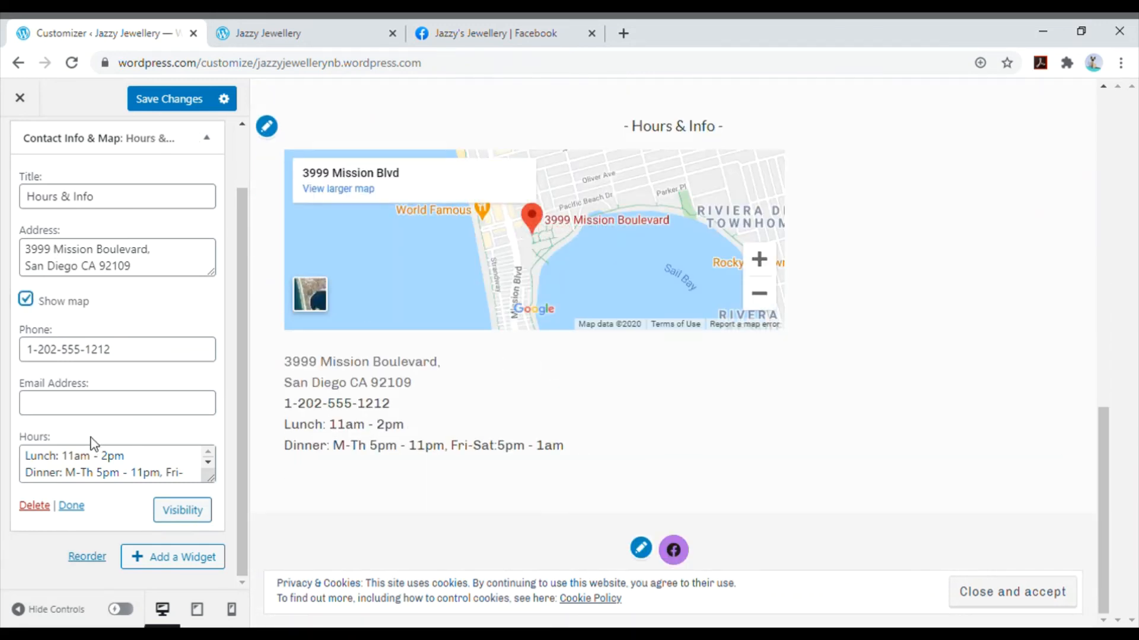
{"action": "left_click", "coordinate": [71, 506]}
{"action": "left_click", "coordinate": [19, 147]}
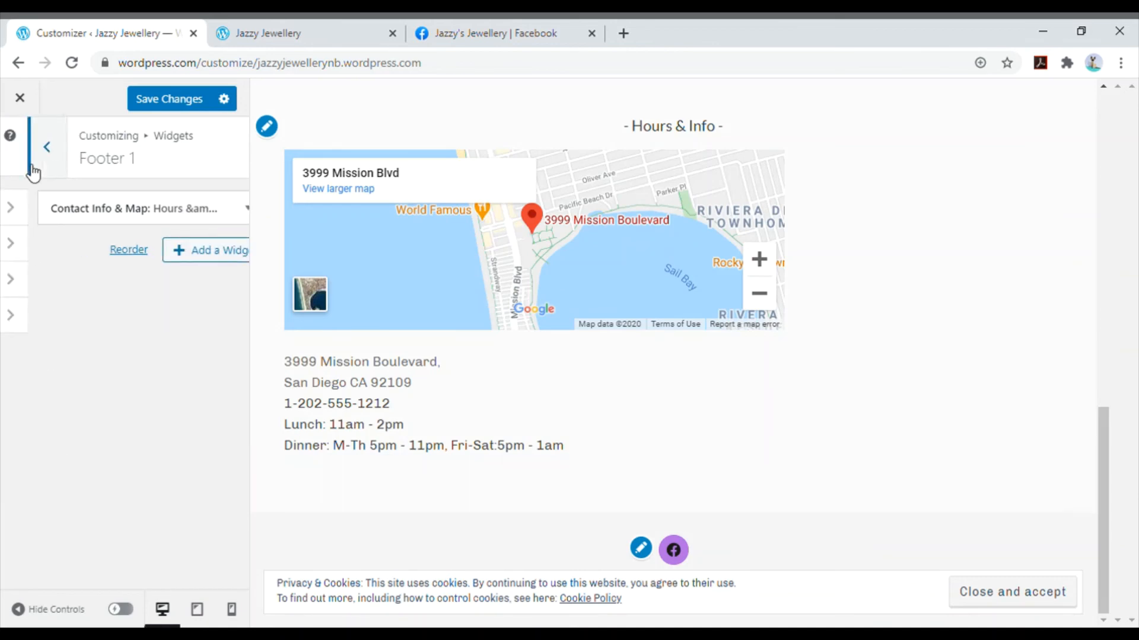
- Add a Facebook Page Plugin widget to the Footer 2 area
{"action": "left_click", "coordinate": [149, 286]}
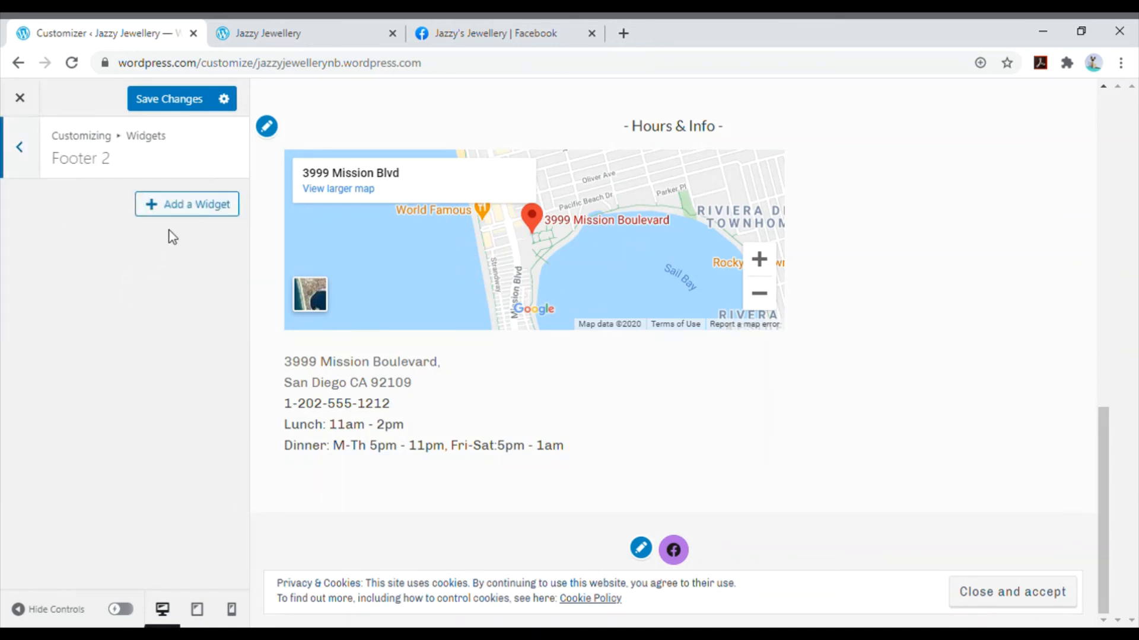
{"action": "left_click", "coordinate": [179, 208]}
{"action": "scroll", "coordinate": [372, 328], "scroll_direction": "down", "scroll_amount": 4}
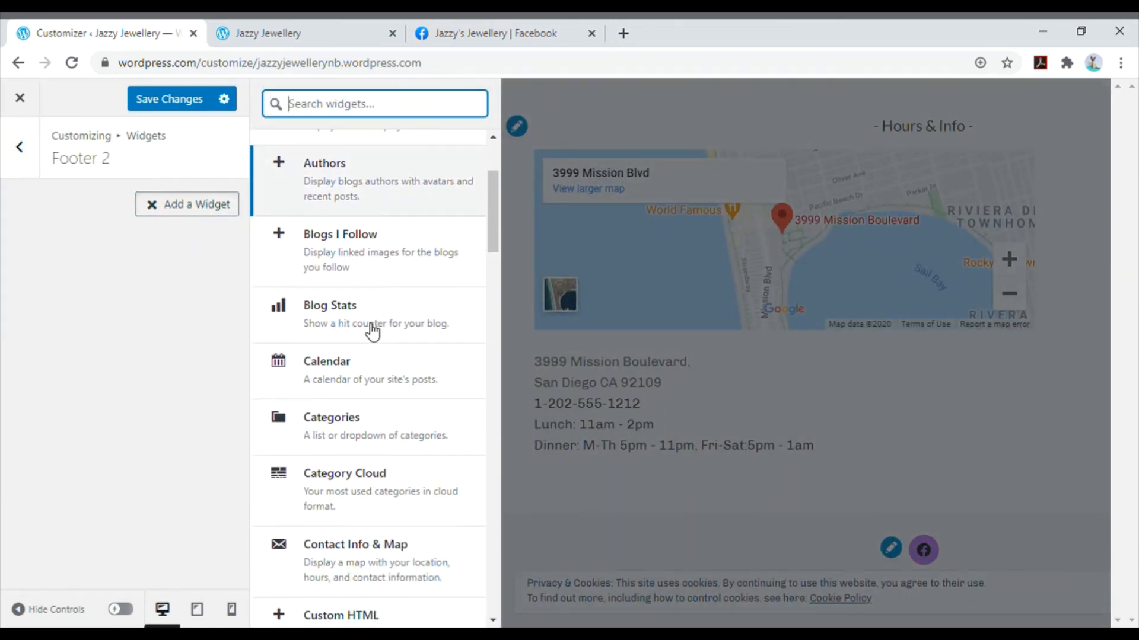
{"action": "scroll", "coordinate": [400, 355], "scroll_direction": "down", "scroll_amount": 1}
{"action": "scroll", "coordinate": [400, 359], "scroll_direction": "down", "scroll_amount": 2}
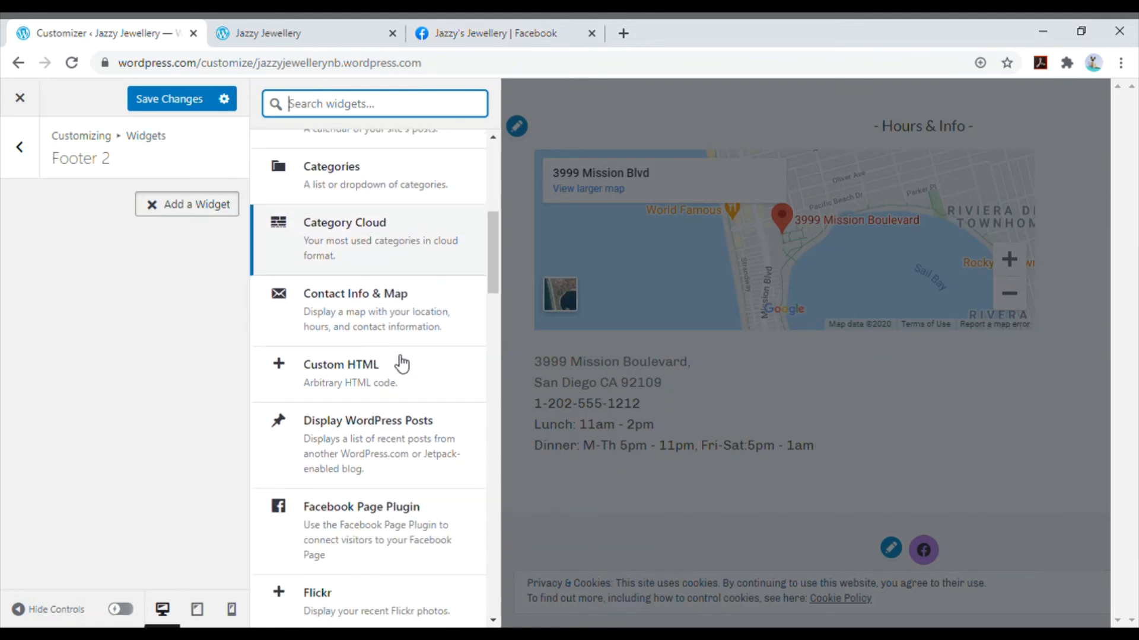
{"action": "scroll", "coordinate": [402, 344], "scroll_direction": "down", "scroll_amount": 2}
{"action": "scroll", "coordinate": [404, 347], "scroll_direction": "down", "scroll_amount": 1}
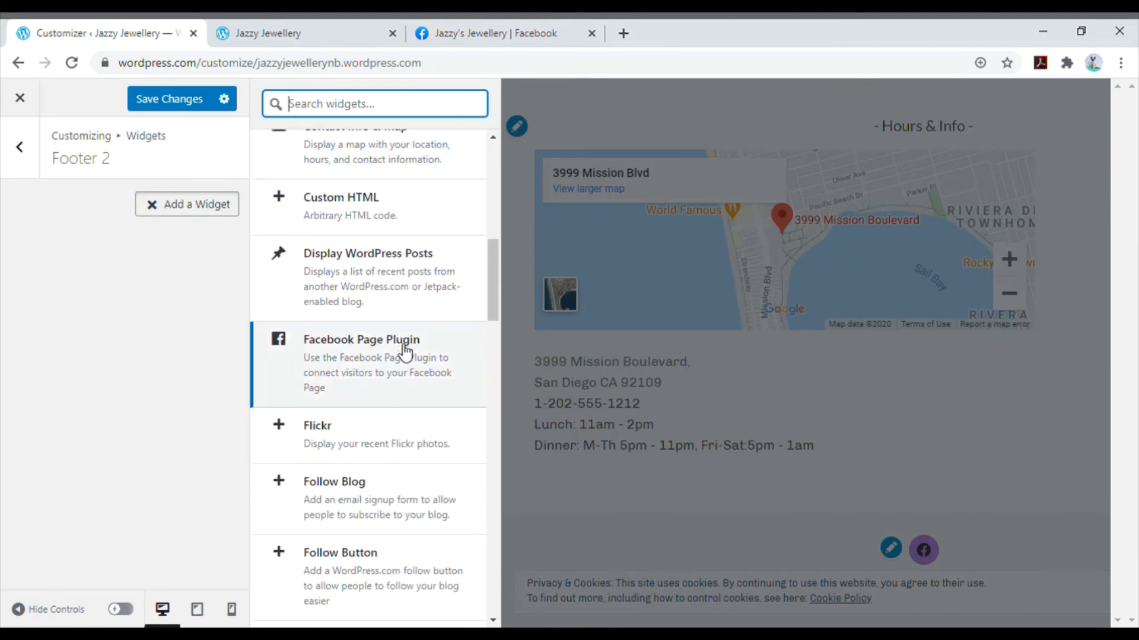
{"action": "left_click", "coordinate": [402, 350]}
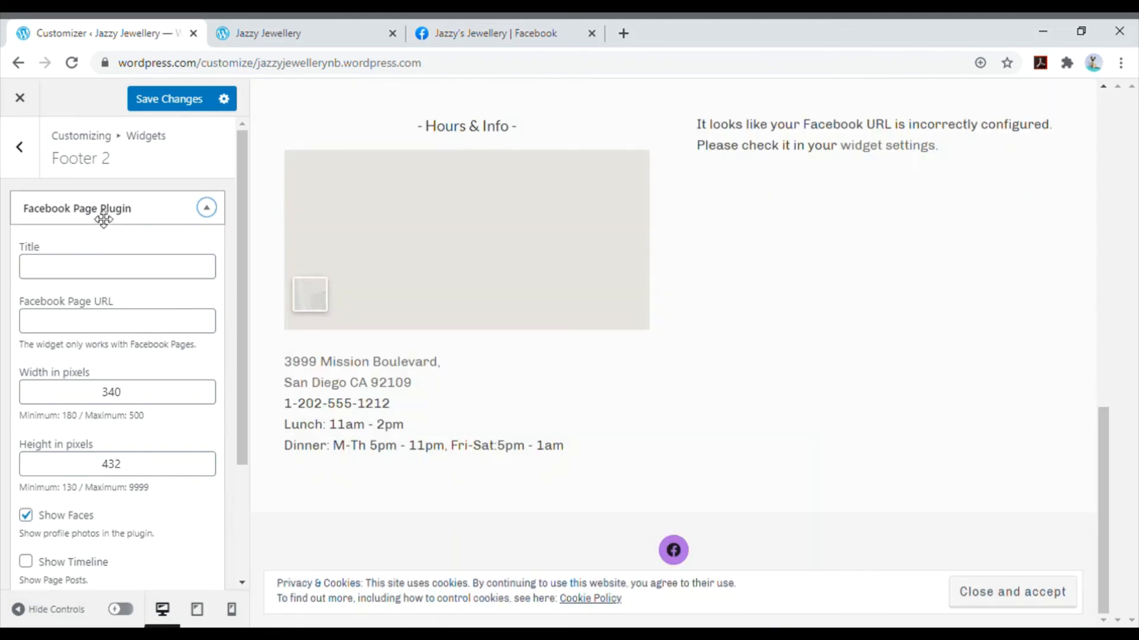
- Set the Facebook widget's page URL to the Jazzy's Jewellery Facebook page and its title to Facebook, then finish editing it
{"action": "left_click", "coordinate": [119, 278]}
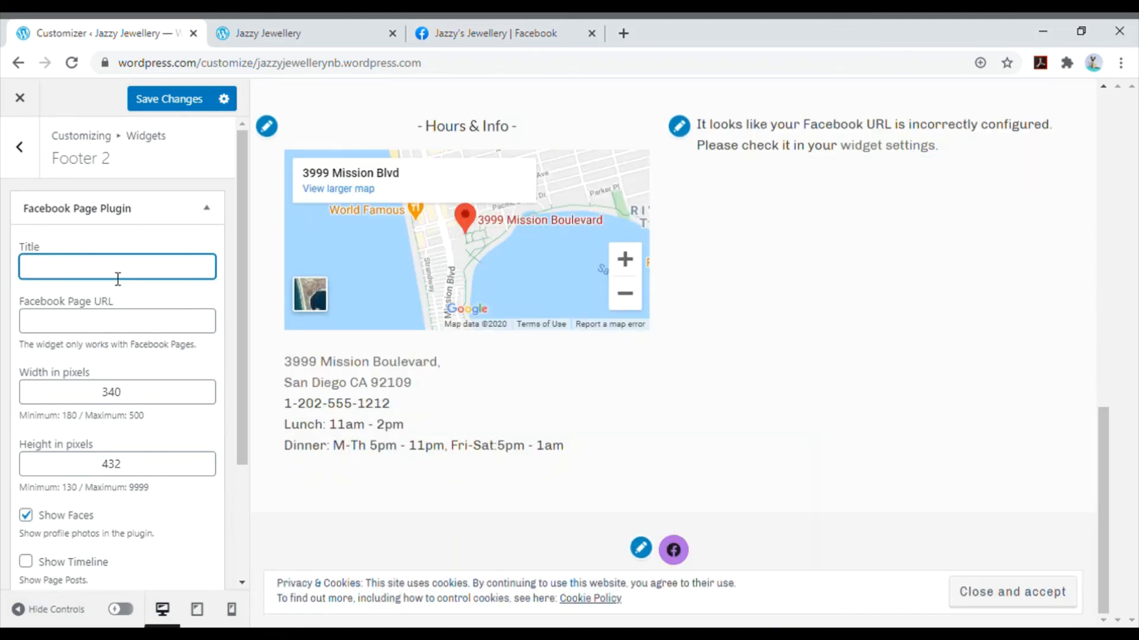
{"action": "left_click", "coordinate": [115, 324]}
{"action": "key", "text": "ctrl+v"}
{"action": "left_click", "coordinate": [115, 273]}
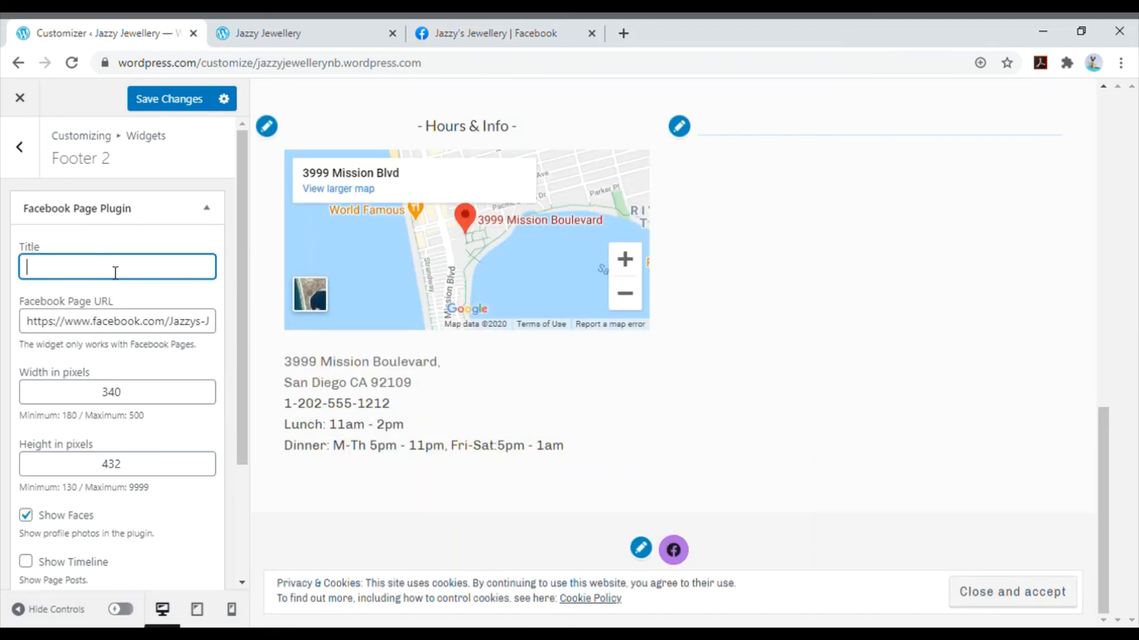
{"action": "type", "text": "Facebook"}
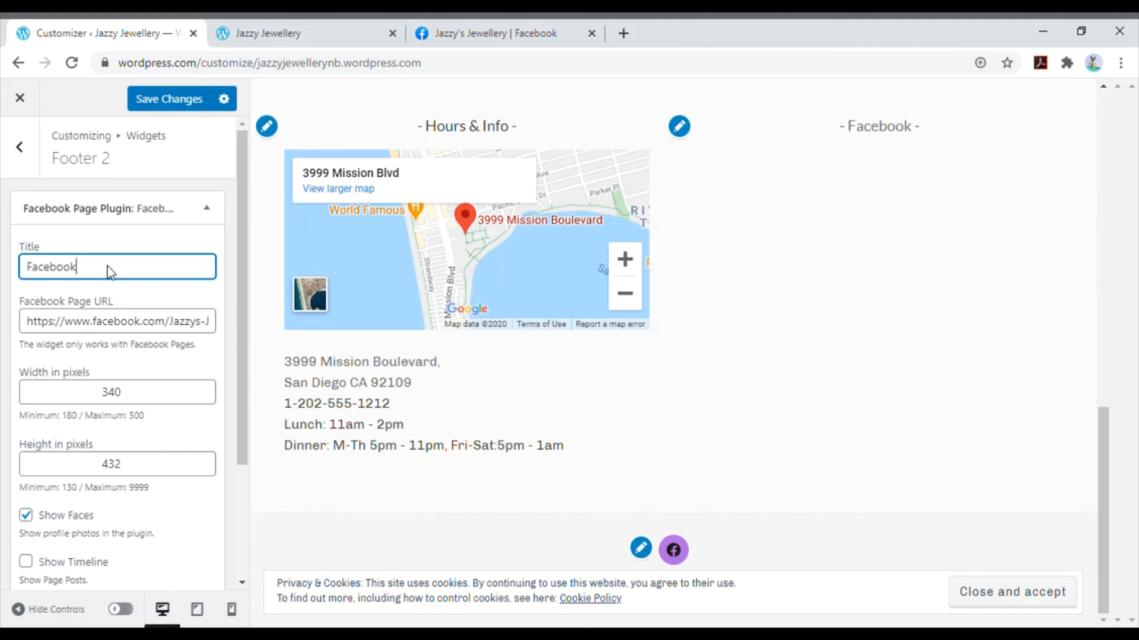
{"action": "scroll", "coordinate": [95, 326], "scroll_direction": "down", "scroll_amount": 3}
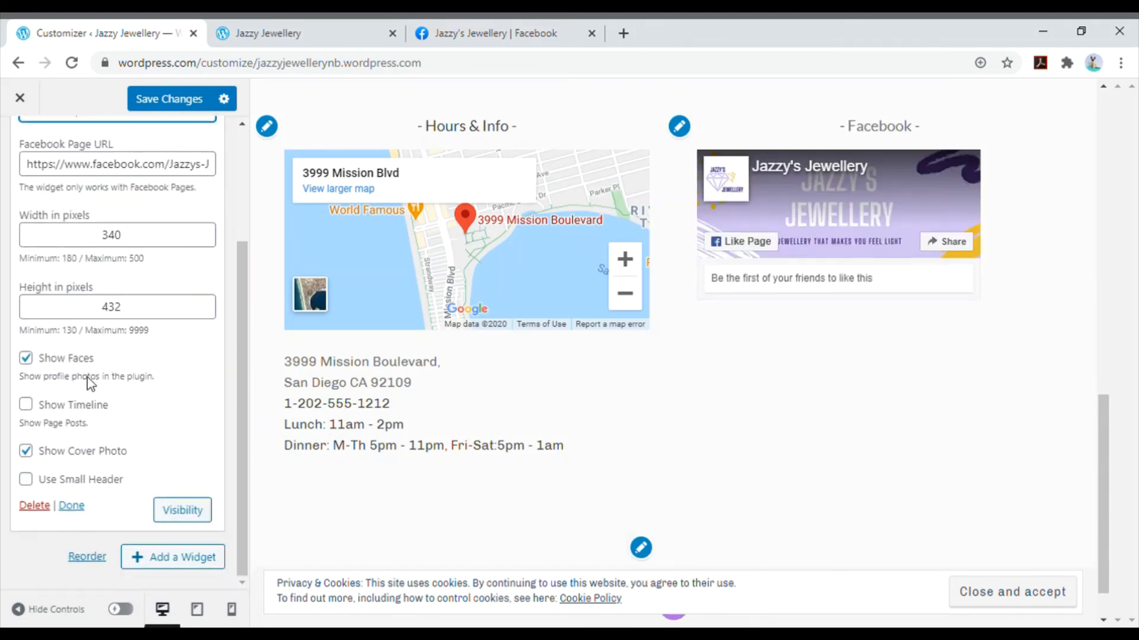
{"action": "left_click", "coordinate": [71, 507]}
{"action": "left_click", "coordinate": [32, 166]}
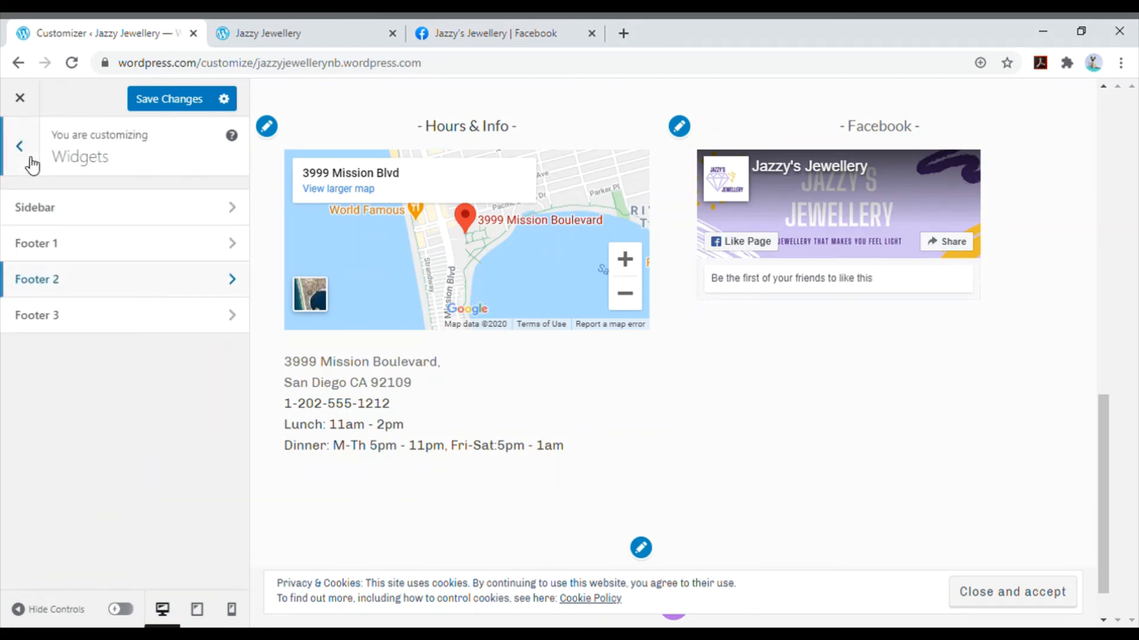
- Add a Follow Blog widget with its default settings to the Footer 3 area and save the changes
{"action": "left_click", "coordinate": [99, 316]}
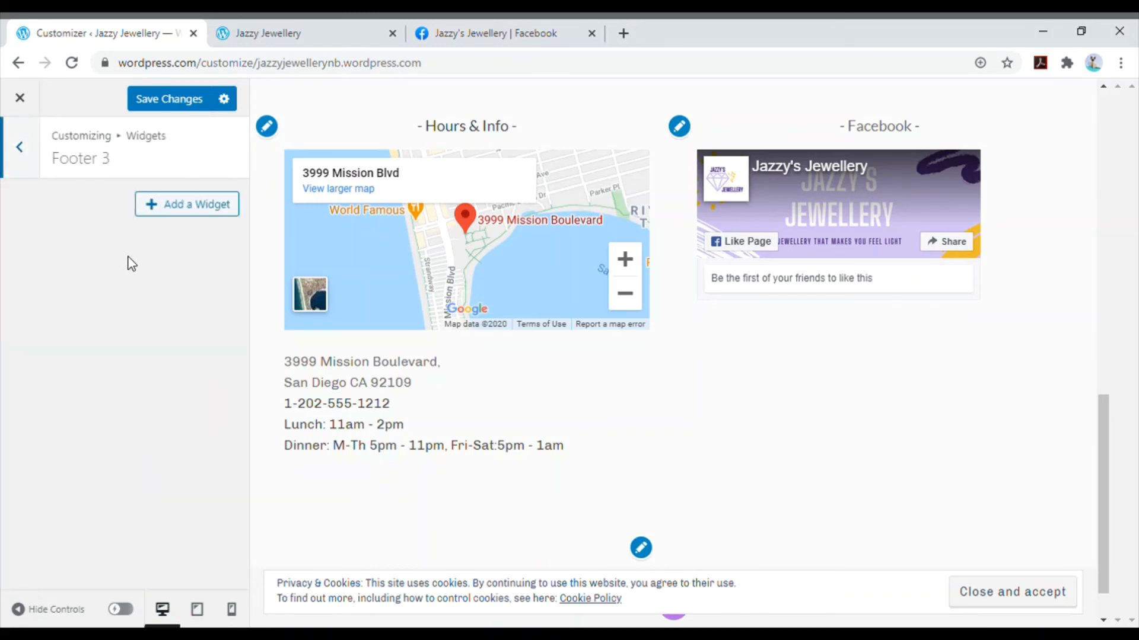
{"action": "left_click", "coordinate": [175, 213]}
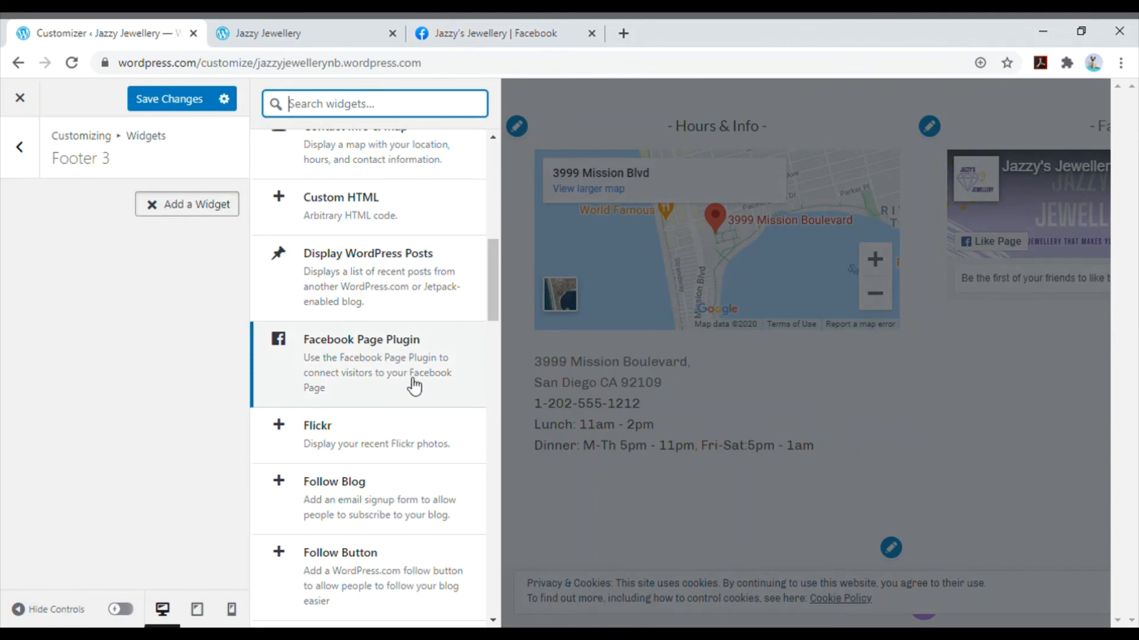
{"action": "left_click", "coordinate": [391, 488]}
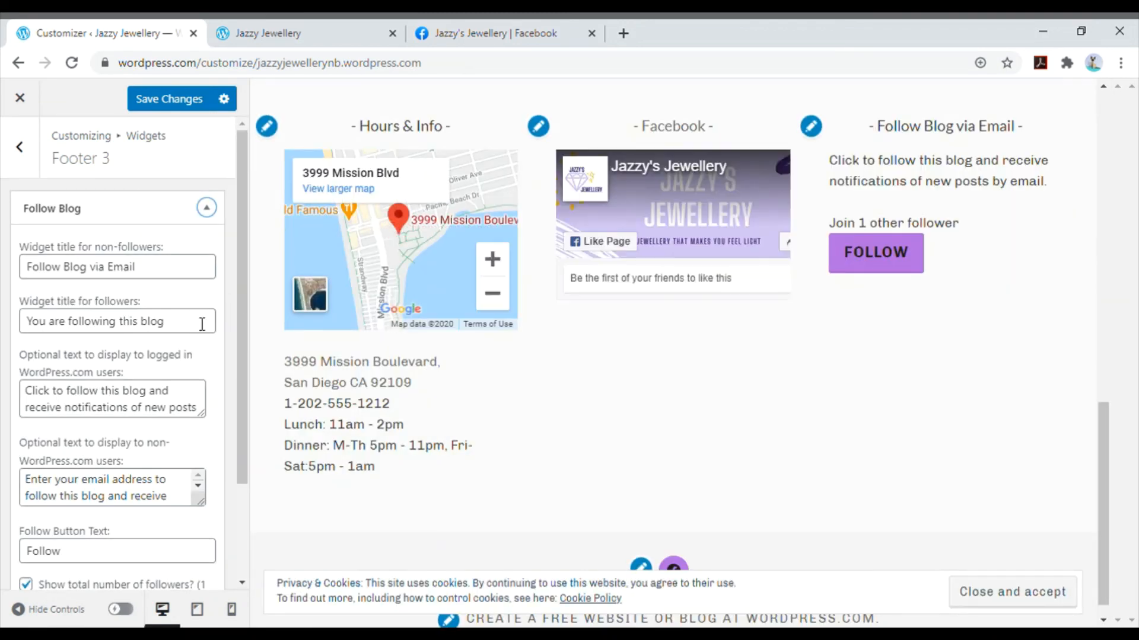
{"action": "left_click", "coordinate": [37, 165]}
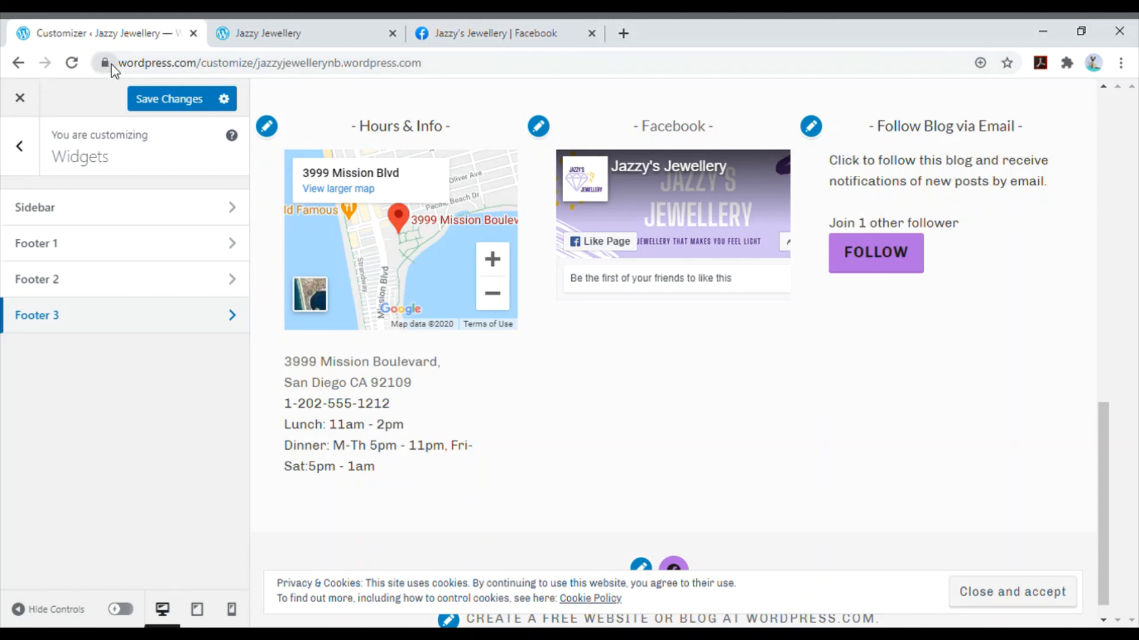
{"action": "left_click", "coordinate": [173, 100]}
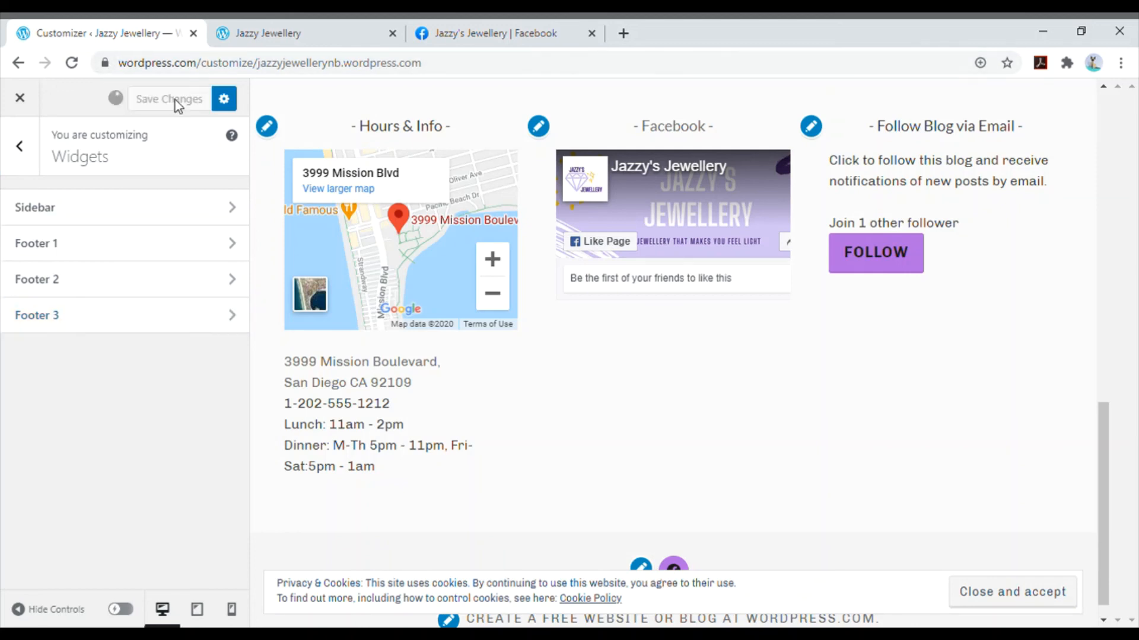
- Reload the live site and check the three footer widgets and the header on the Home page
{"action": "left_click", "coordinate": [300, 32]}
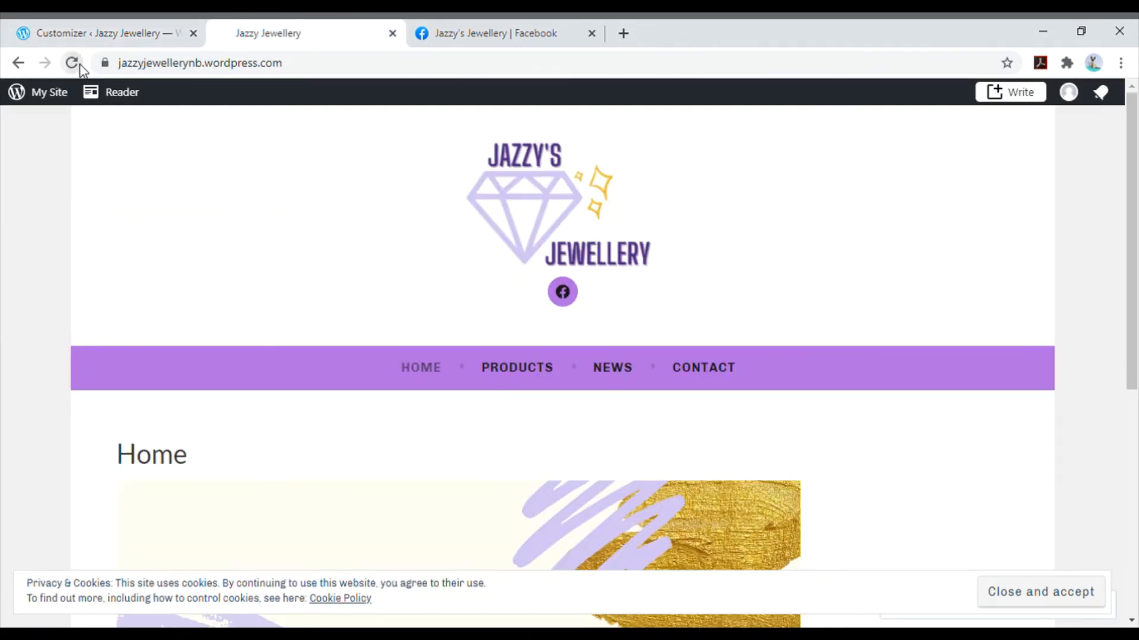
{"action": "left_click", "coordinate": [72, 63]}
{"action": "scroll", "coordinate": [280, 182], "scroll_direction": "down", "scroll_amount": 3}
{"action": "scroll", "coordinate": [281, 182], "scroll_direction": "down", "scroll_amount": 10}
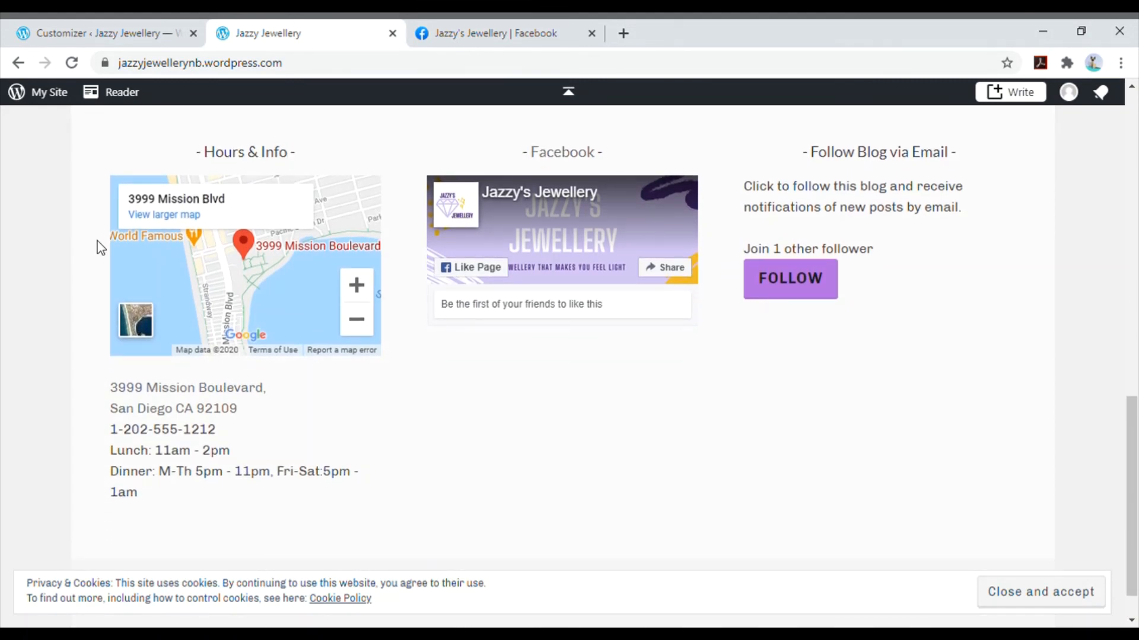
{"action": "scroll", "coordinate": [101, 247], "scroll_direction": "up", "scroll_amount": 7}
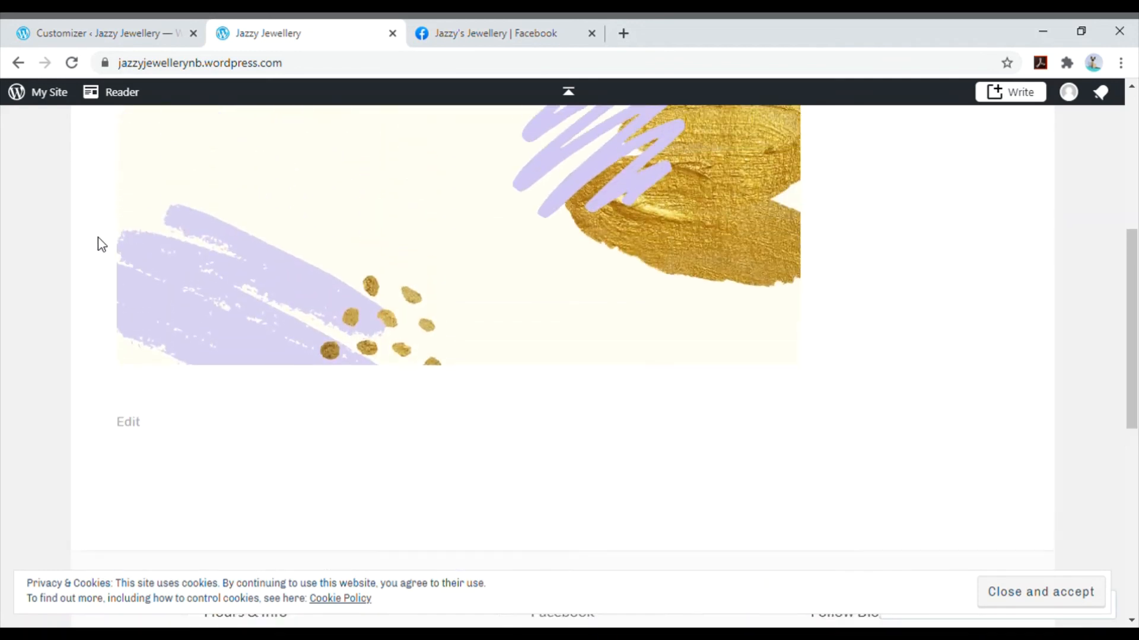
{"action": "scroll", "coordinate": [99, 239], "scroll_direction": "up", "scroll_amount": 8}
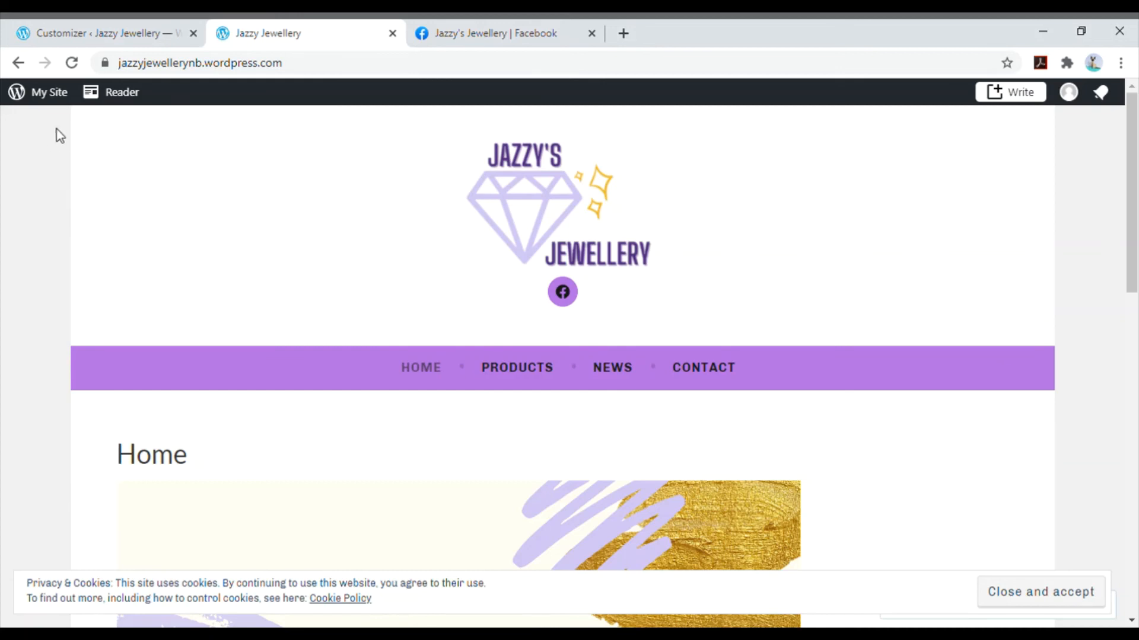
- Leave the customizer for the site dashboard and view the site's traffic stats
{"action": "left_click", "coordinate": [90, 33]}
{"action": "left_click", "coordinate": [29, 99]}
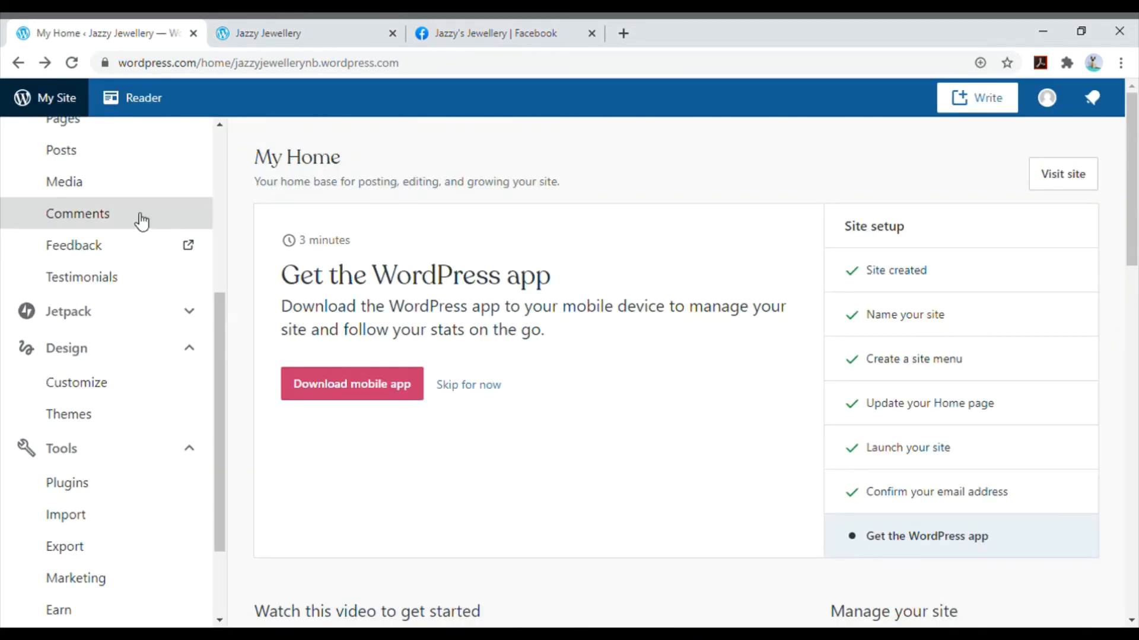
{"action": "scroll", "coordinate": [140, 221], "scroll_direction": "up", "scroll_amount": 5}
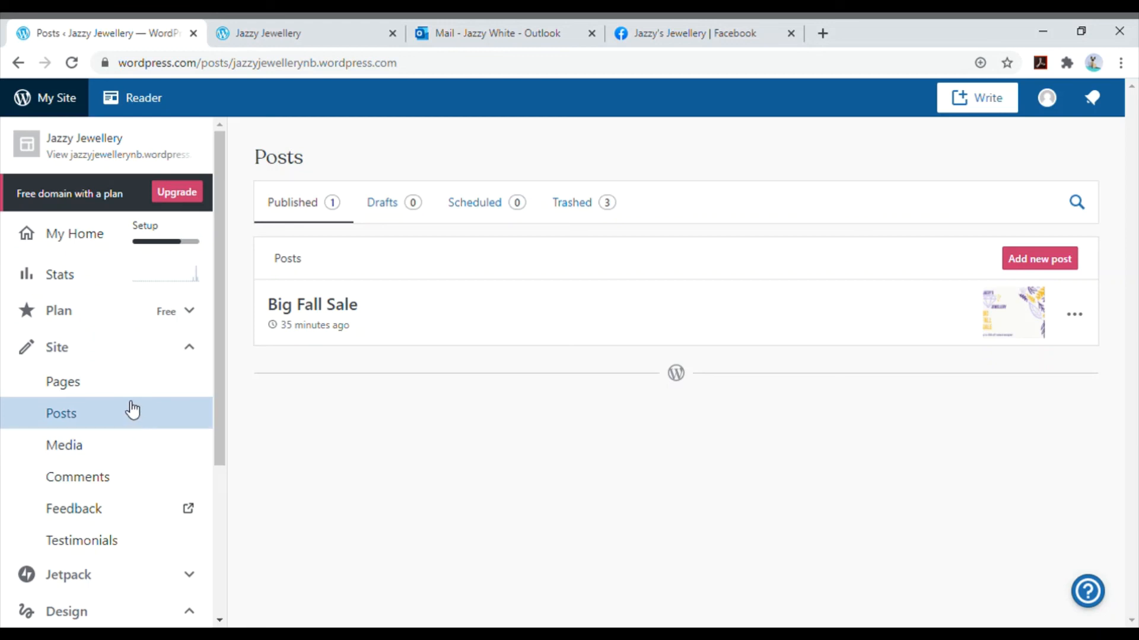
{"action": "left_click", "coordinate": [102, 284]}
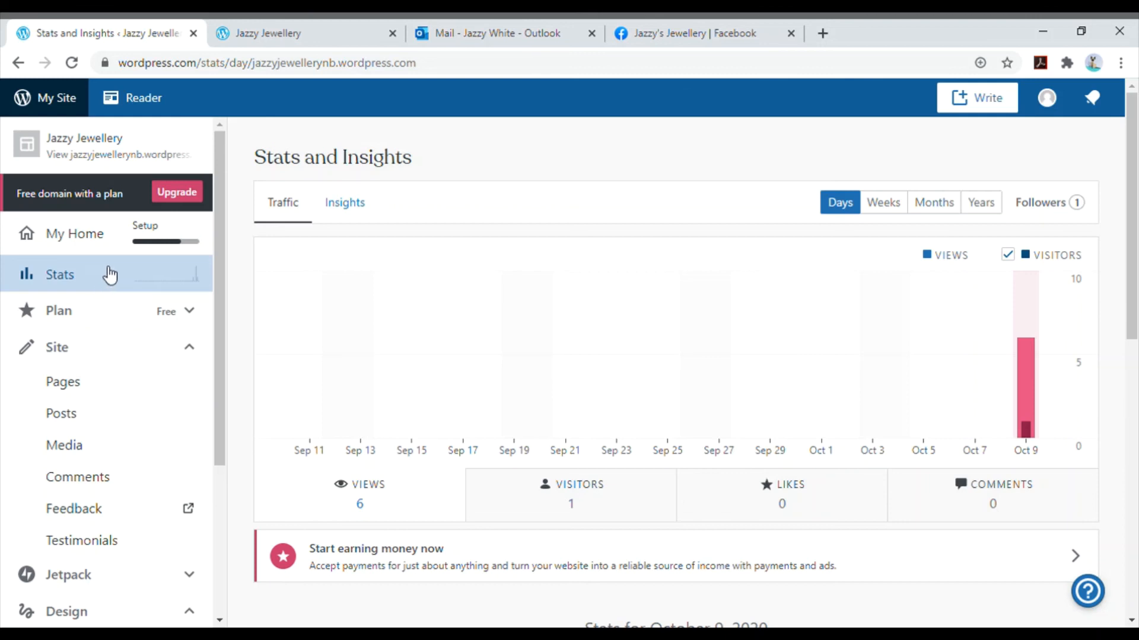
- Examine the daily traffic stats, including the day's chart figures, posts and pages, referrers, authors and countries
{"action": "mouse_move", "coordinate": [1036, 361]}
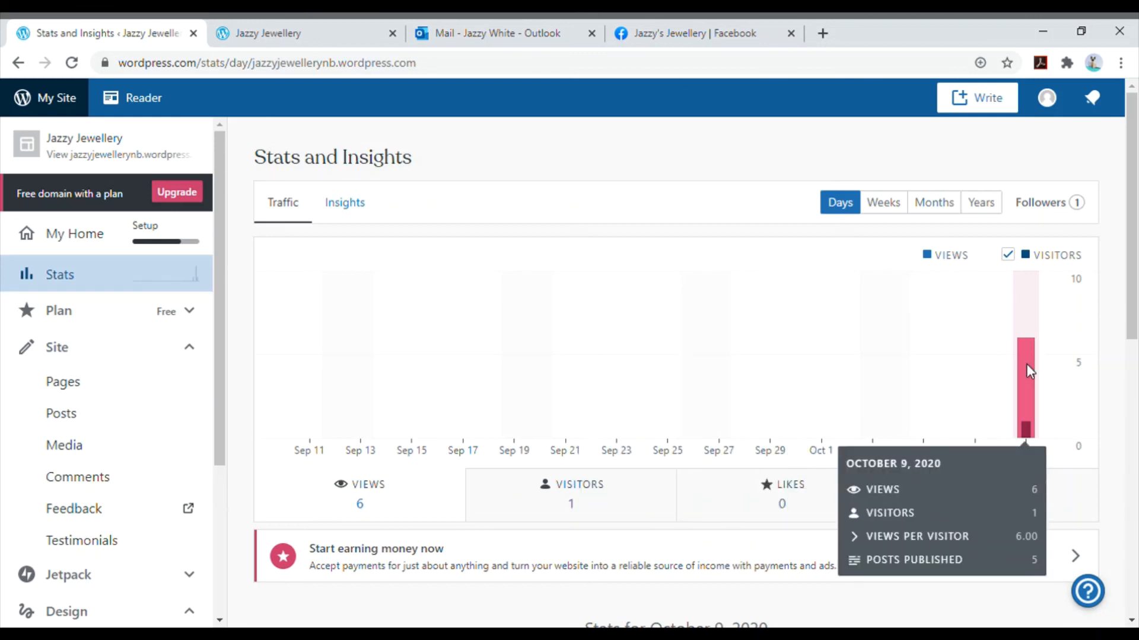
{"action": "scroll", "coordinate": [1042, 376], "scroll_direction": "down", "scroll_amount": 7}
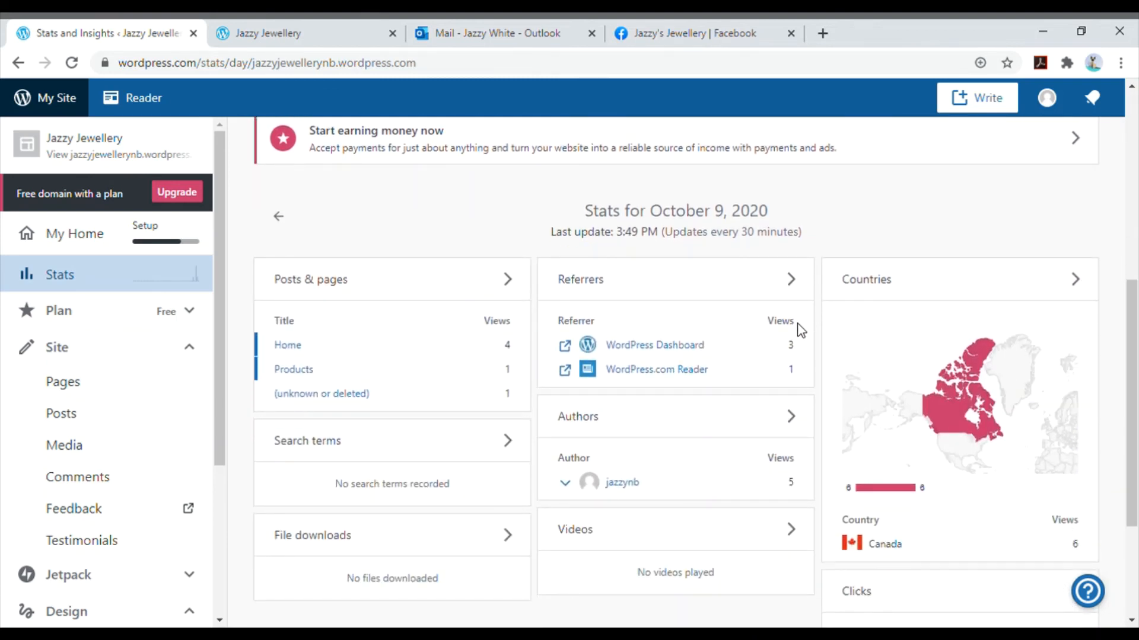
{"action": "scroll", "coordinate": [800, 327], "scroll_direction": "down", "scroll_amount": 2}
{"action": "scroll", "coordinate": [804, 331], "scroll_direction": "down", "scroll_amount": 2}
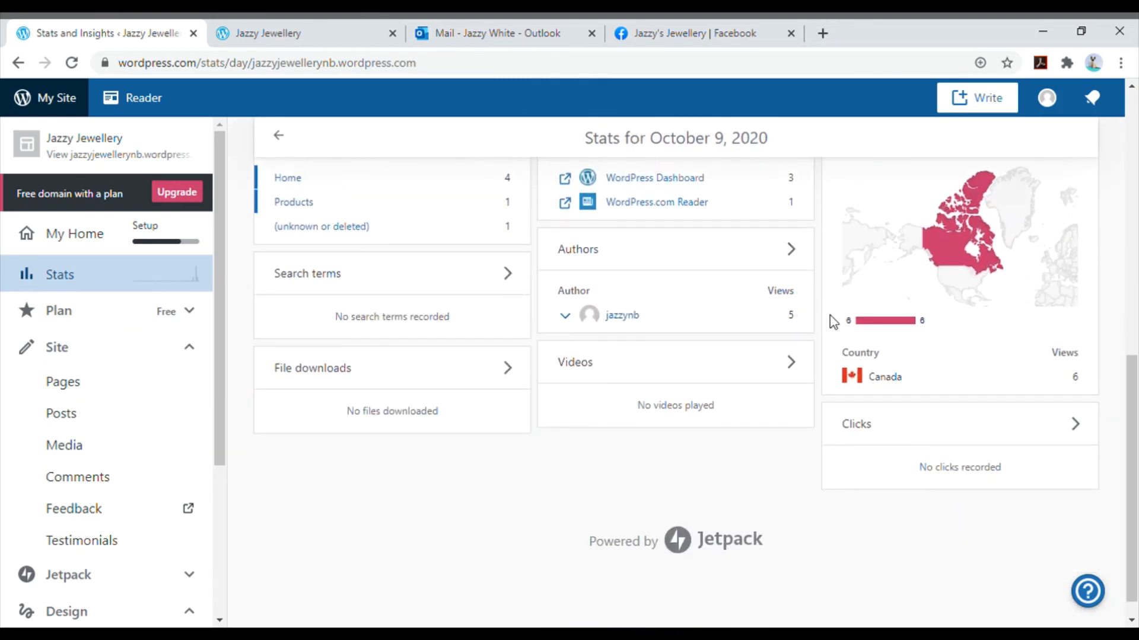
{"action": "mouse_move", "coordinate": [956, 250]}
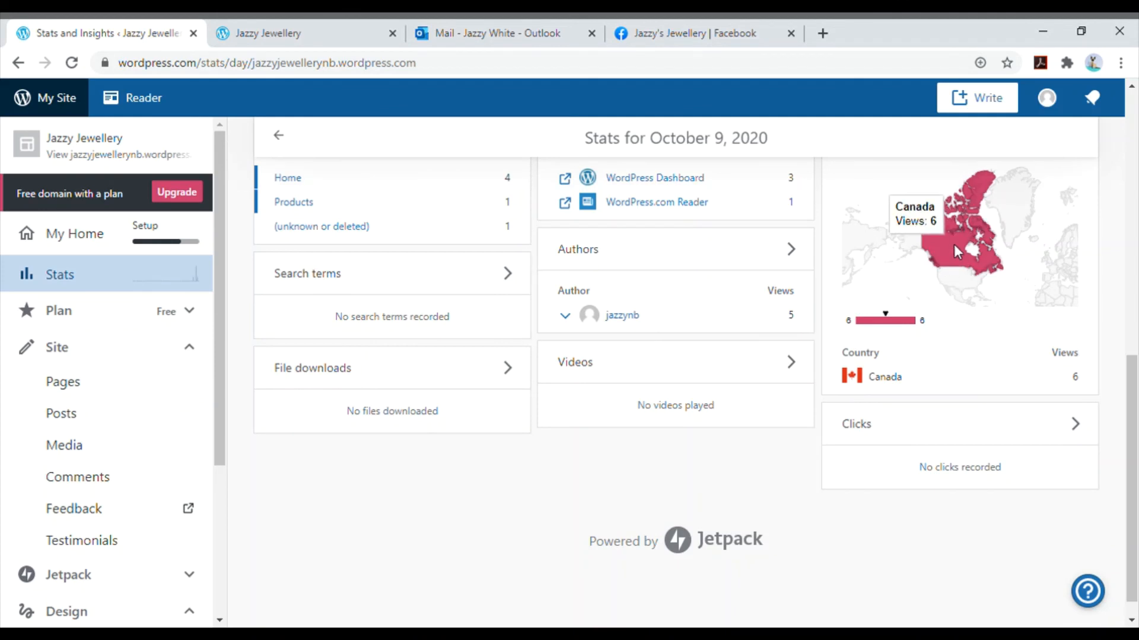
{"action": "scroll", "coordinate": [501, 286], "scroll_direction": "up", "scroll_amount": 2}
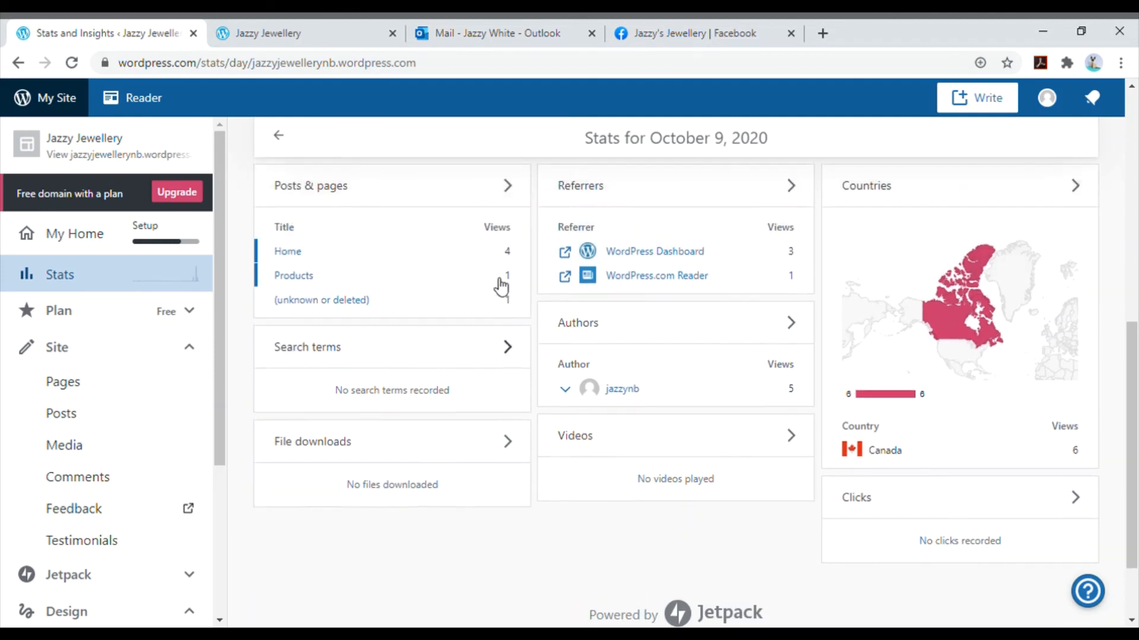
{"action": "scroll", "coordinate": [501, 286], "scroll_direction": "up", "scroll_amount": 1}
{"action": "scroll", "coordinate": [498, 283], "scroll_direction": "up", "scroll_amount": 2}
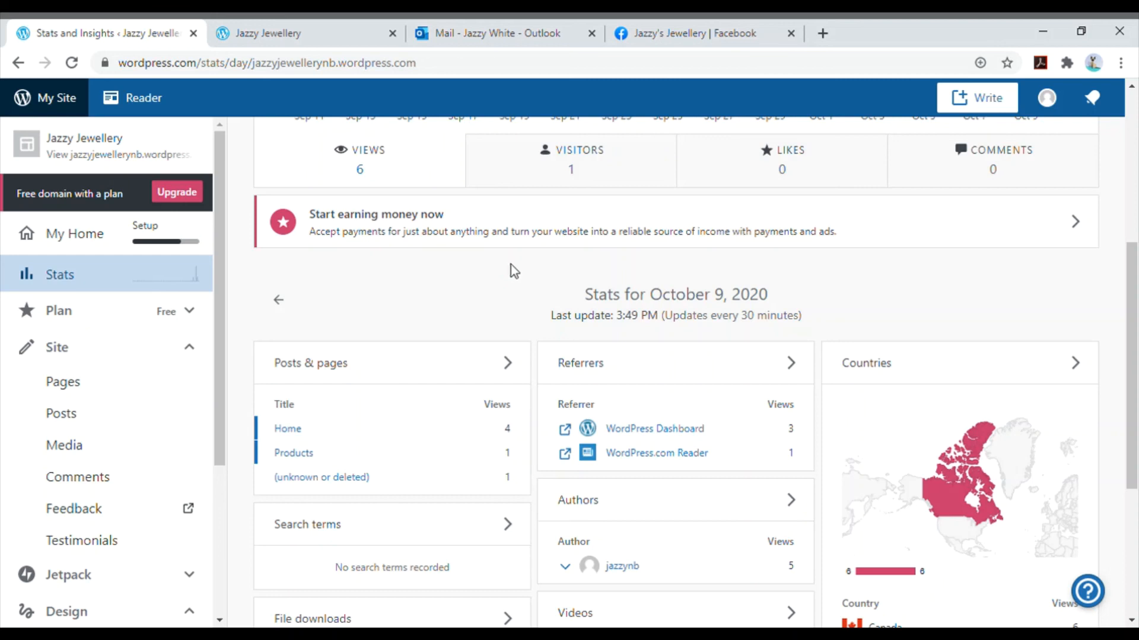
{"action": "scroll", "coordinate": [571, 272], "scroll_direction": "up", "scroll_amount": 5}
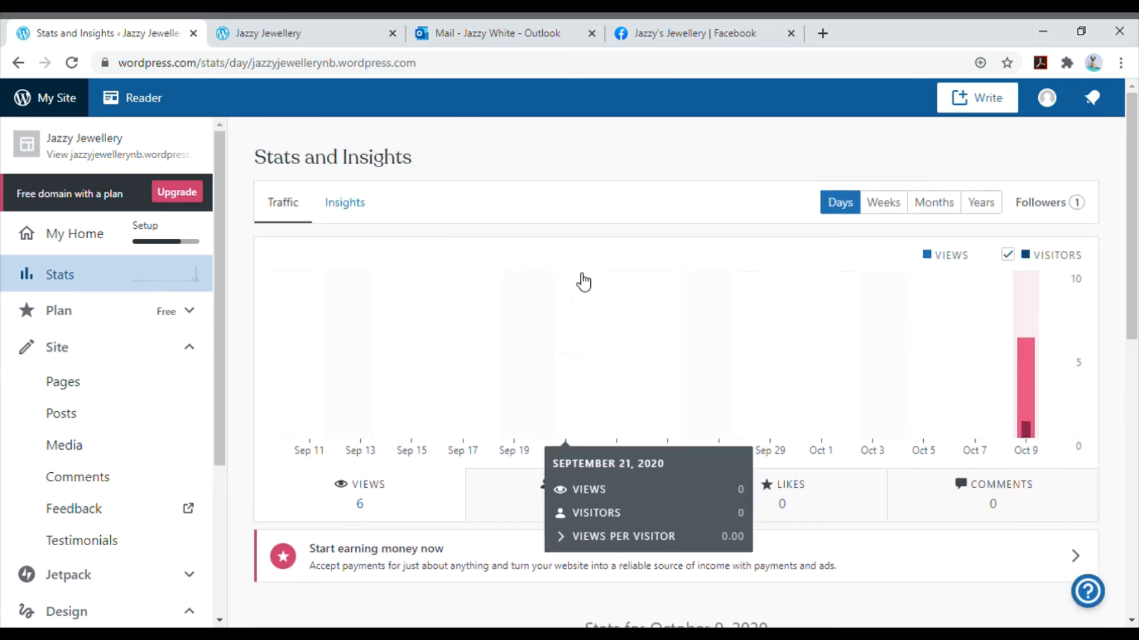
- View the site's traffic chart by weeks, by months and by years
{"action": "left_click", "coordinate": [884, 214]}
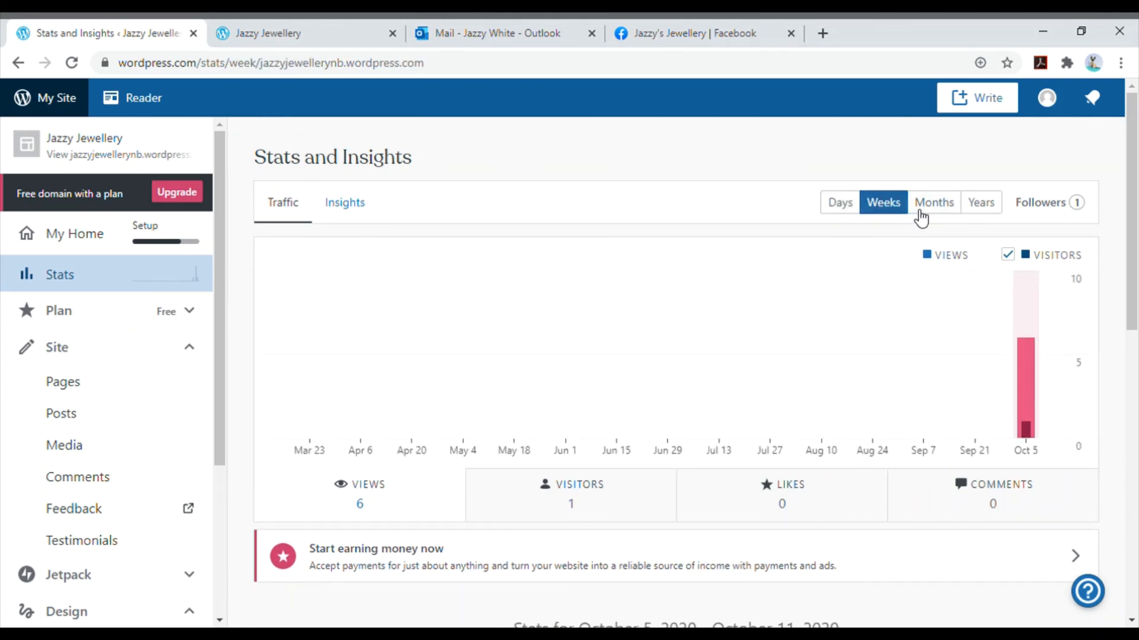
{"action": "left_click", "coordinate": [933, 211]}
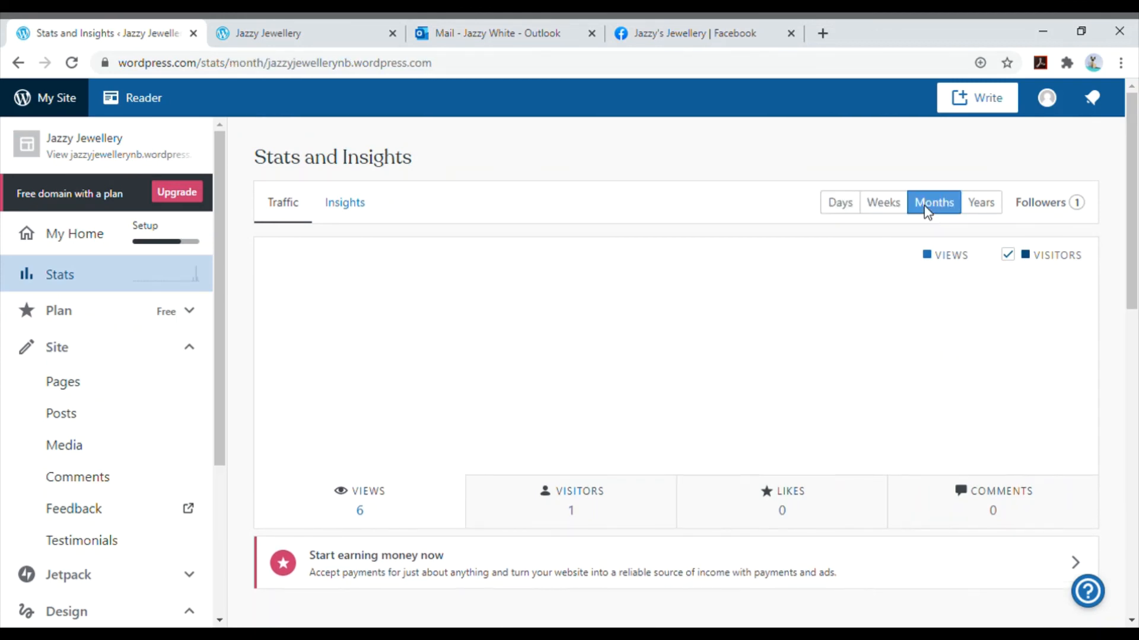
{"action": "left_click", "coordinate": [980, 210]}
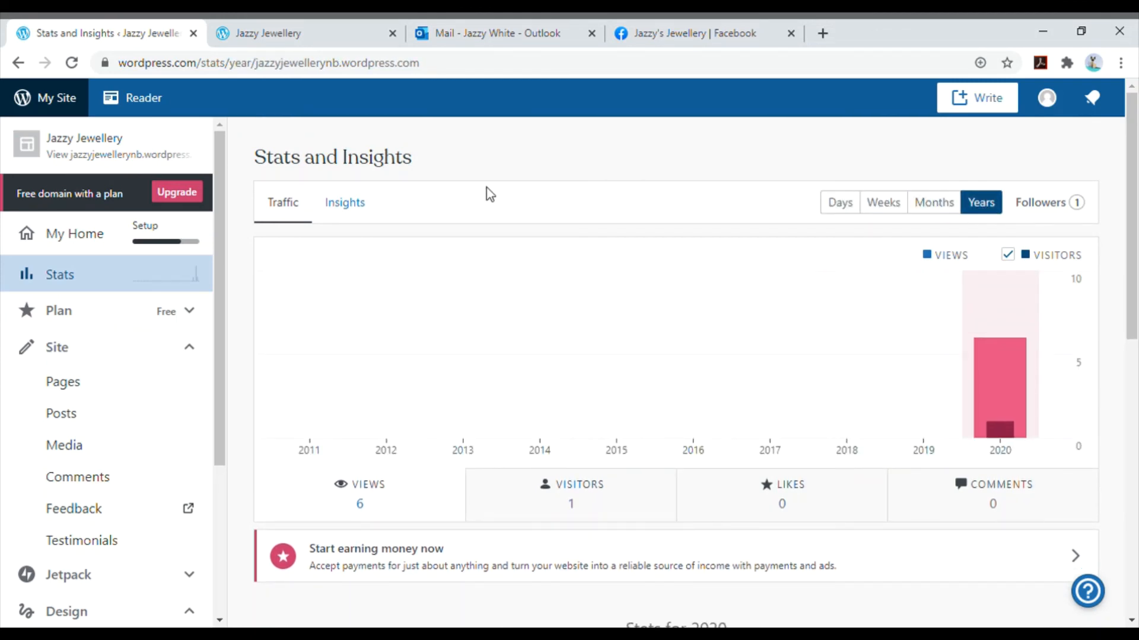
- Review the site's Insights, from posting activity and all-time views to the latest post summary, followers and annual site stats
{"action": "left_click", "coordinate": [367, 206]}
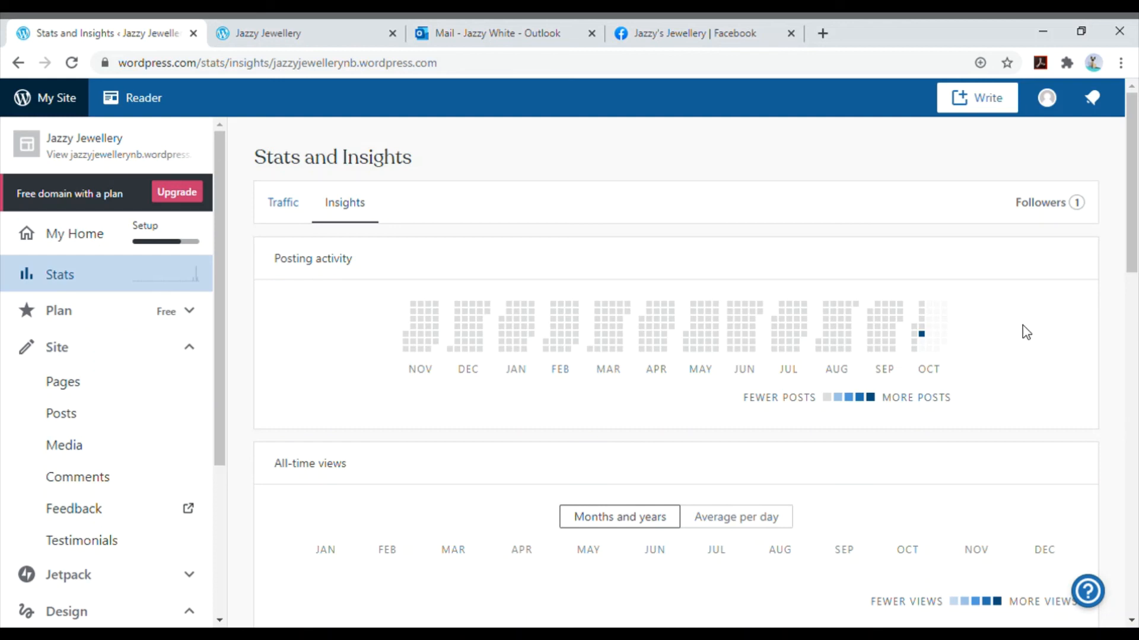
{"action": "scroll", "coordinate": [1027, 332], "scroll_direction": "down", "scroll_amount": 5}
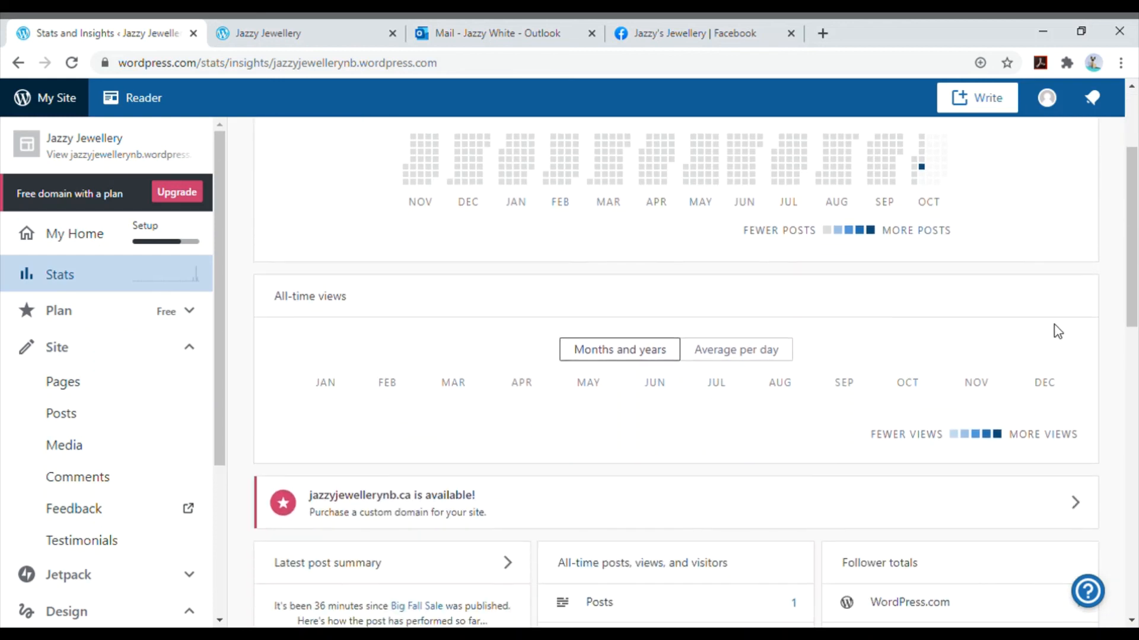
{"action": "scroll", "coordinate": [1061, 334], "scroll_direction": "down", "scroll_amount": 3}
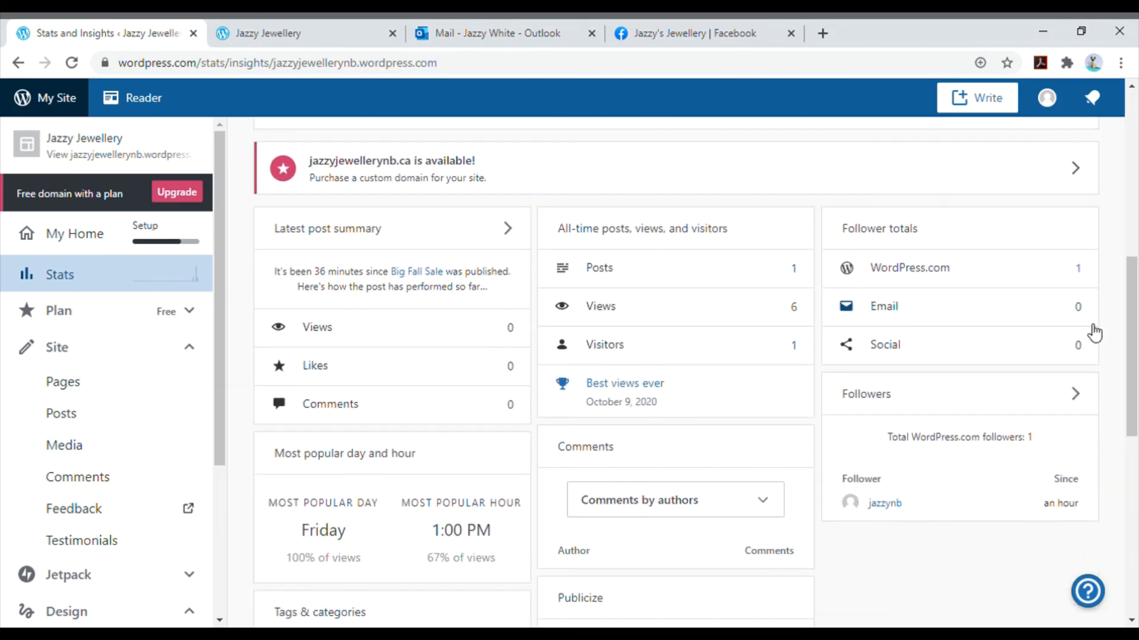
{"action": "scroll", "coordinate": [1110, 360], "scroll_direction": "down", "scroll_amount": 2}
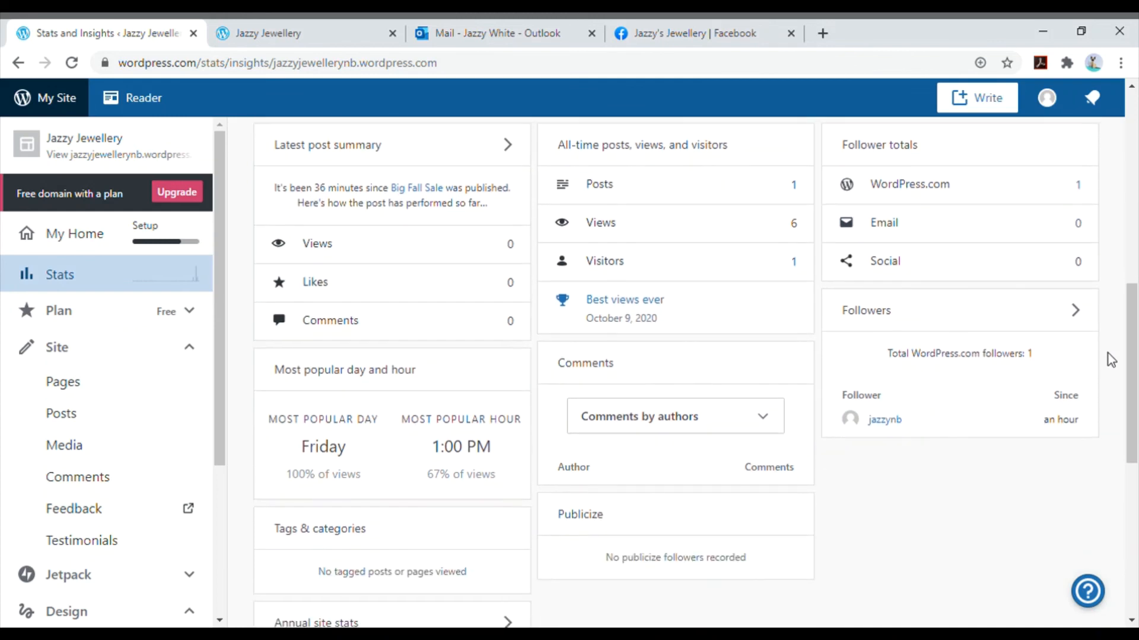
{"action": "scroll", "coordinate": [1110, 360], "scroll_direction": "down", "scroll_amount": 1}
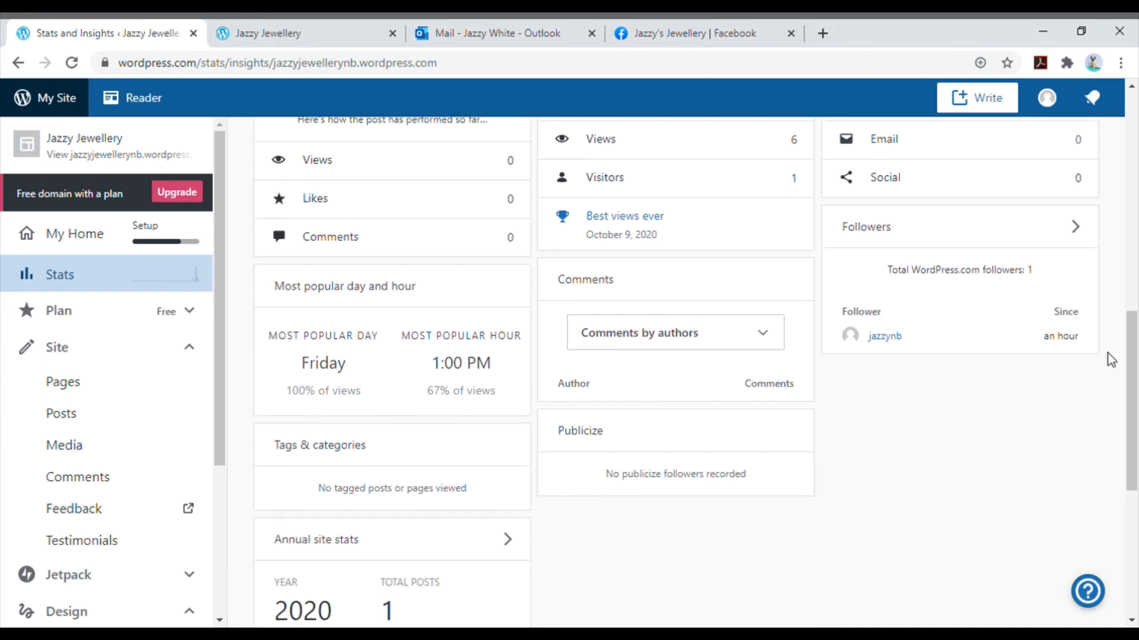
{"action": "scroll", "coordinate": [1110, 360], "scroll_direction": "down", "scroll_amount": 3}
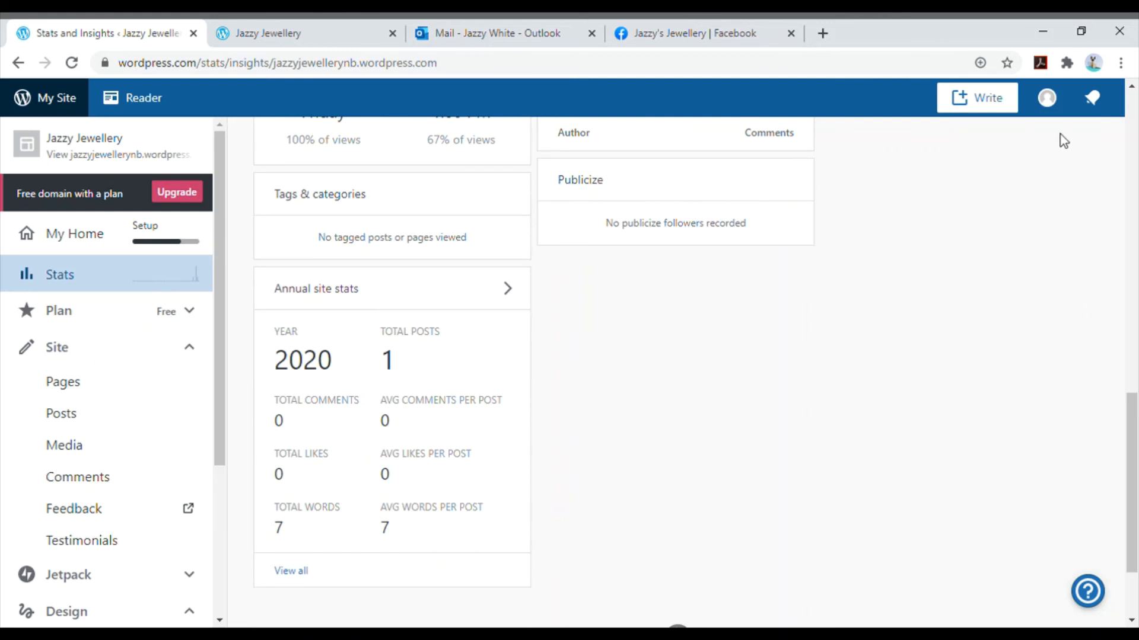
{"action": "scroll", "coordinate": [1059, 140], "scroll_direction": "up", "scroll_amount": 5}
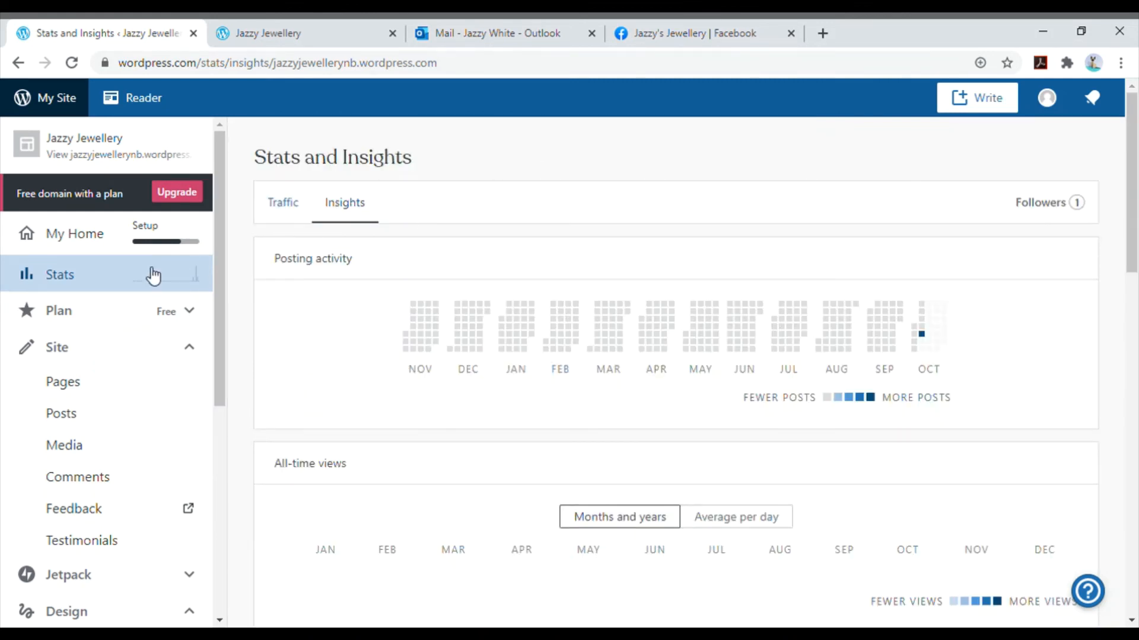
- Open the Earn page and look through its options for collecting payments, donations and paid newsletters
{"action": "left_click", "coordinate": [109, 275]}
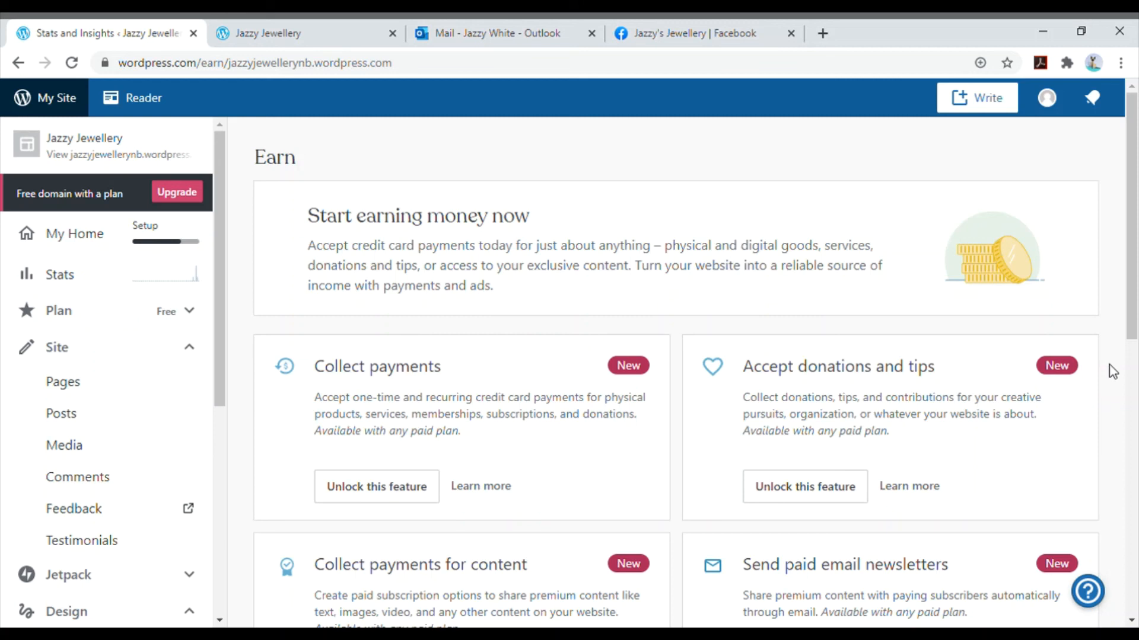
{"action": "scroll", "coordinate": [1109, 366], "scroll_direction": "down", "scroll_amount": 3}
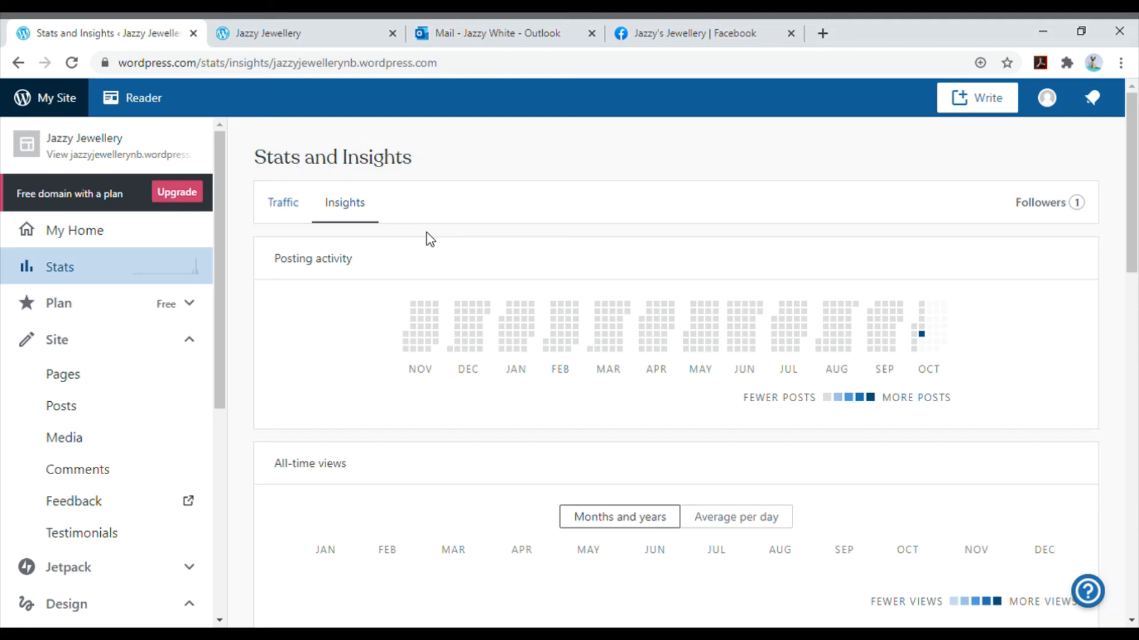
- Switch to the live site, check the Contact page and return to the Home page
{"action": "left_click", "coordinate": [321, 33]}
{"action": "scroll", "coordinate": [477, 319], "scroll_direction": "up", "scroll_amount": 10}
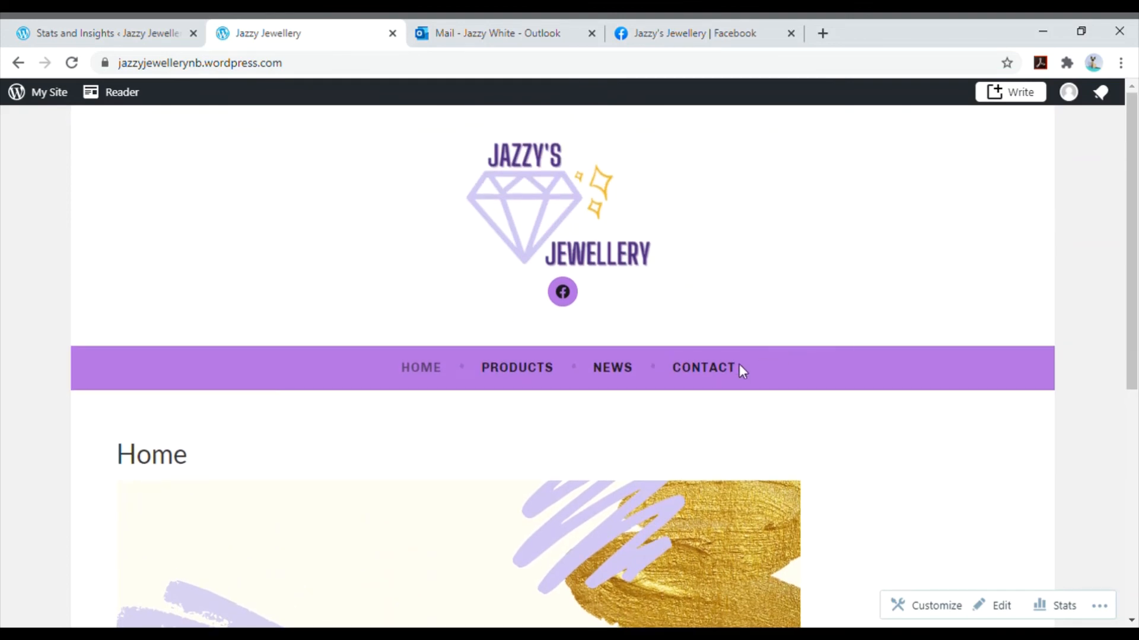
{"action": "left_click", "coordinate": [733, 375]}
{"action": "scroll", "coordinate": [906, 335], "scroll_direction": "down", "scroll_amount": 4}
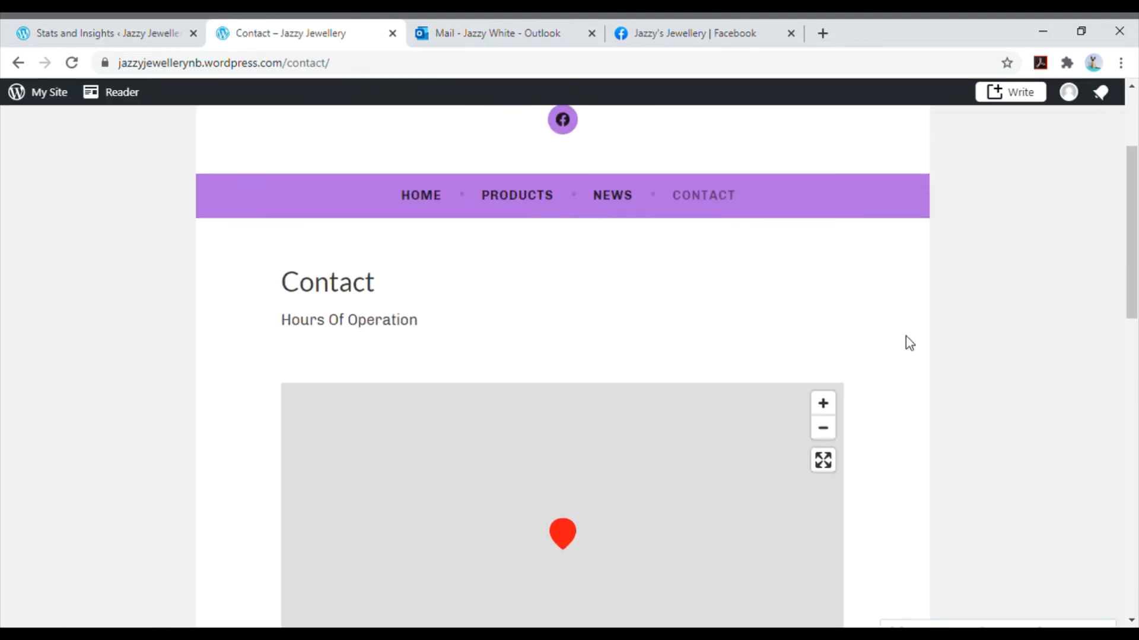
{"action": "scroll", "coordinate": [910, 344], "scroll_direction": "up", "scroll_amount": 4}
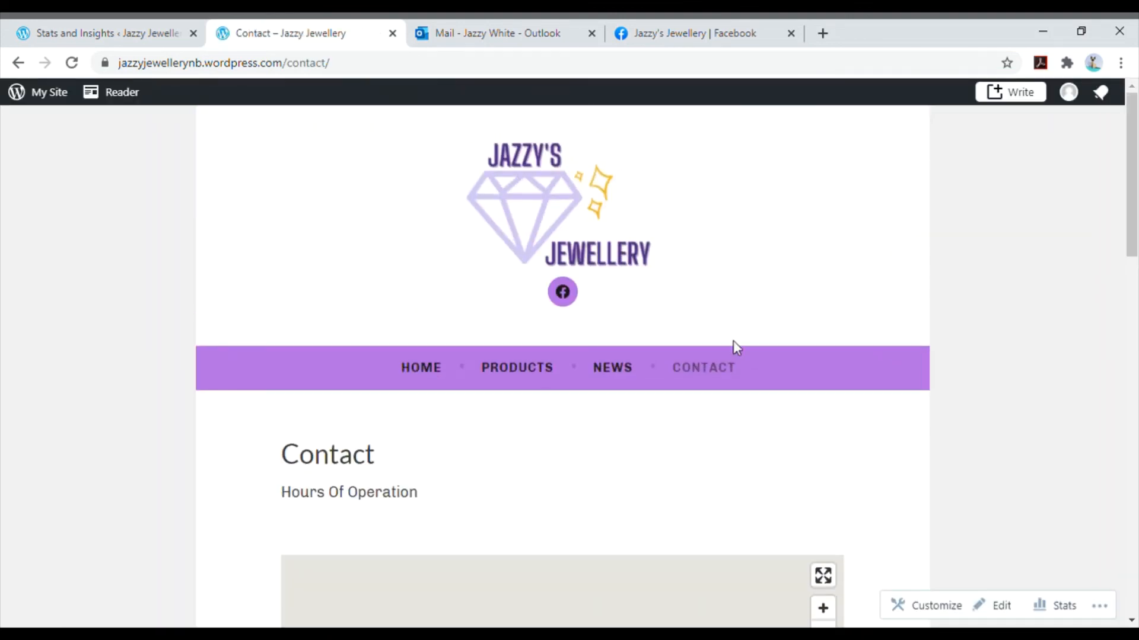
{"action": "left_click", "coordinate": [422, 382]}
- Return to the site dashboard, open the available plans and compare the features of the Personal and Premium plans
{"action": "left_click", "coordinate": [111, 36]}
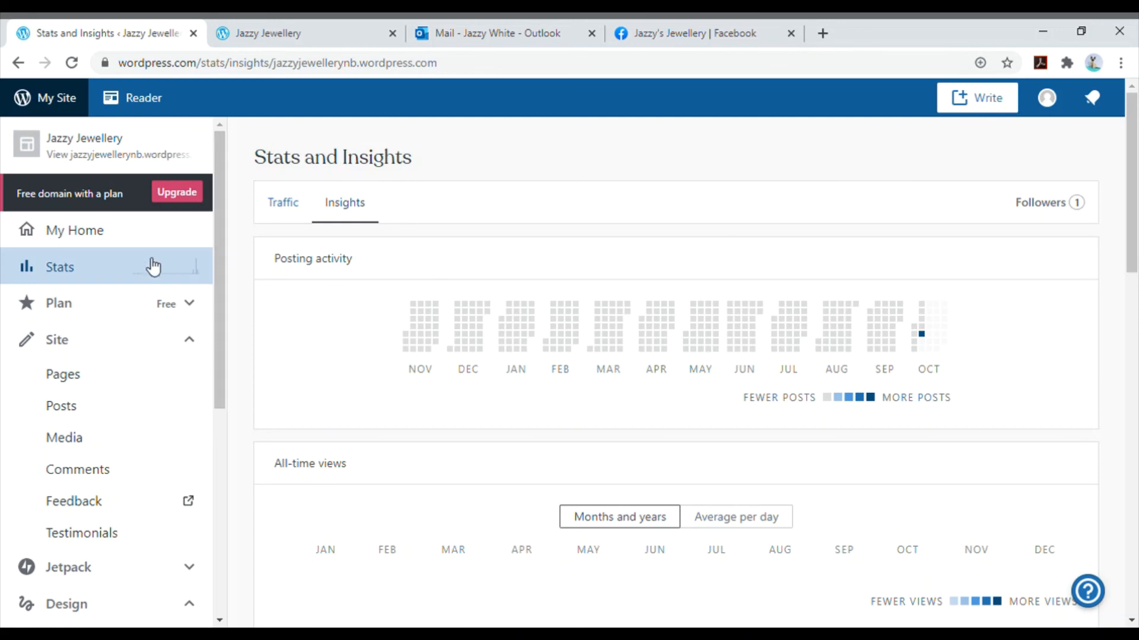
{"action": "left_click", "coordinate": [141, 313]}
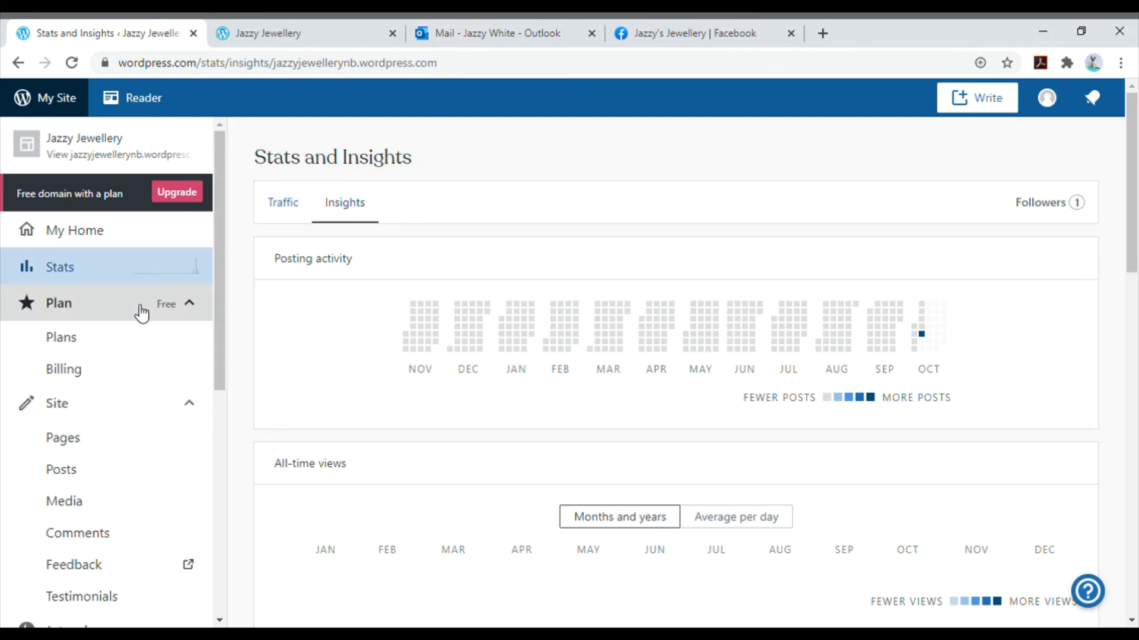
{"action": "left_click", "coordinate": [86, 339]}
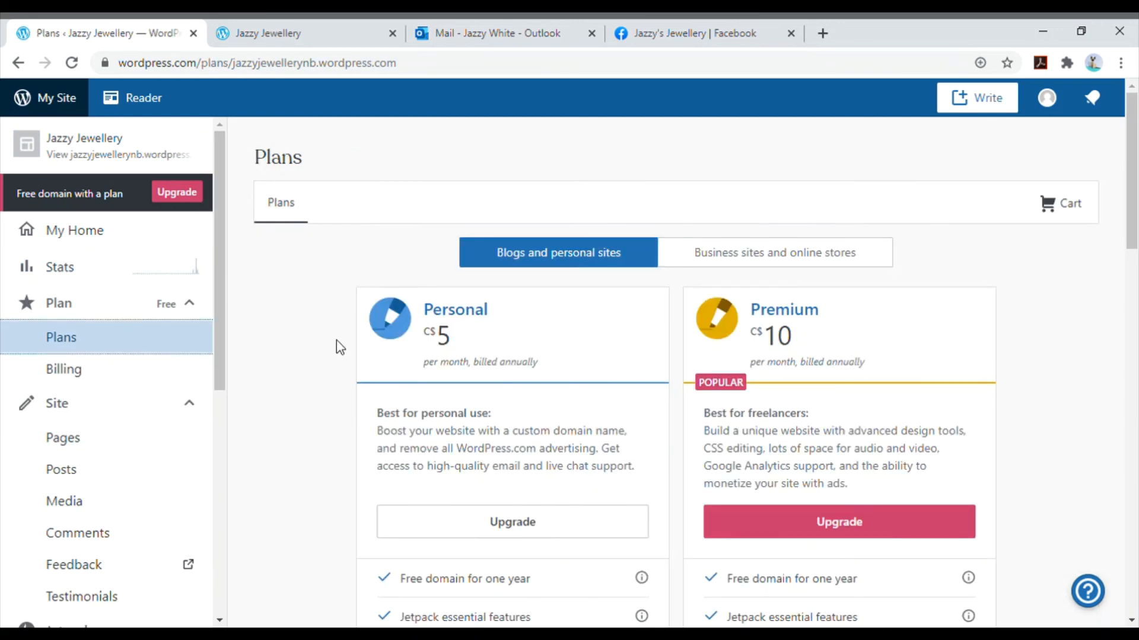
{"action": "scroll", "coordinate": [329, 344], "scroll_direction": "down", "scroll_amount": 2}
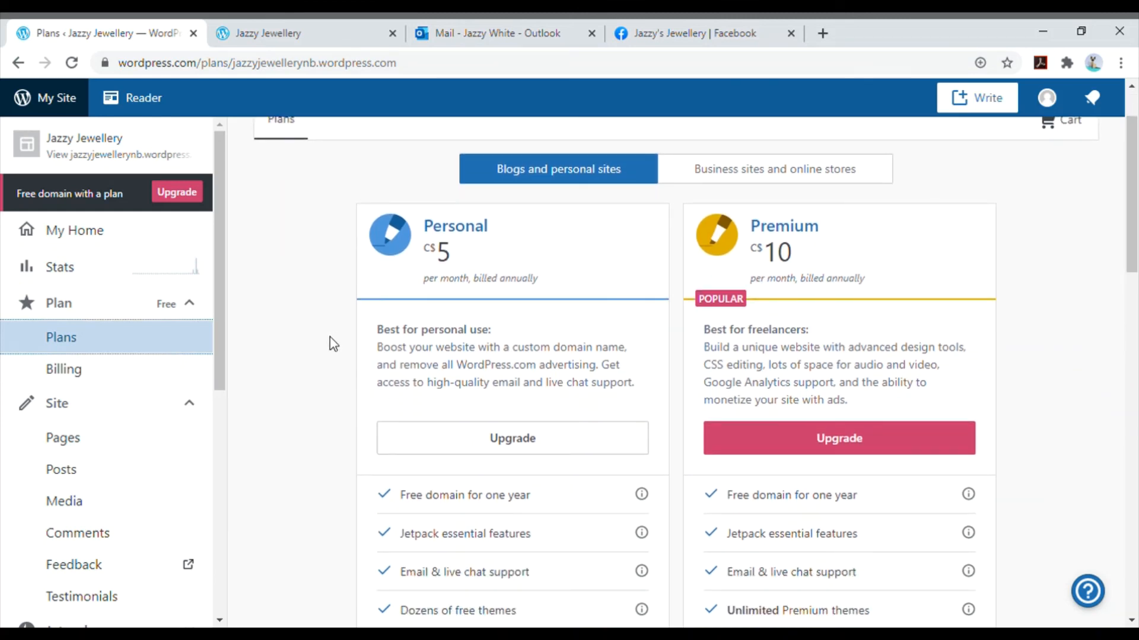
{"action": "scroll", "coordinate": [330, 340], "scroll_direction": "down", "scroll_amount": 2}
{"action": "scroll", "coordinate": [329, 337], "scroll_direction": "down", "scroll_amount": 2}
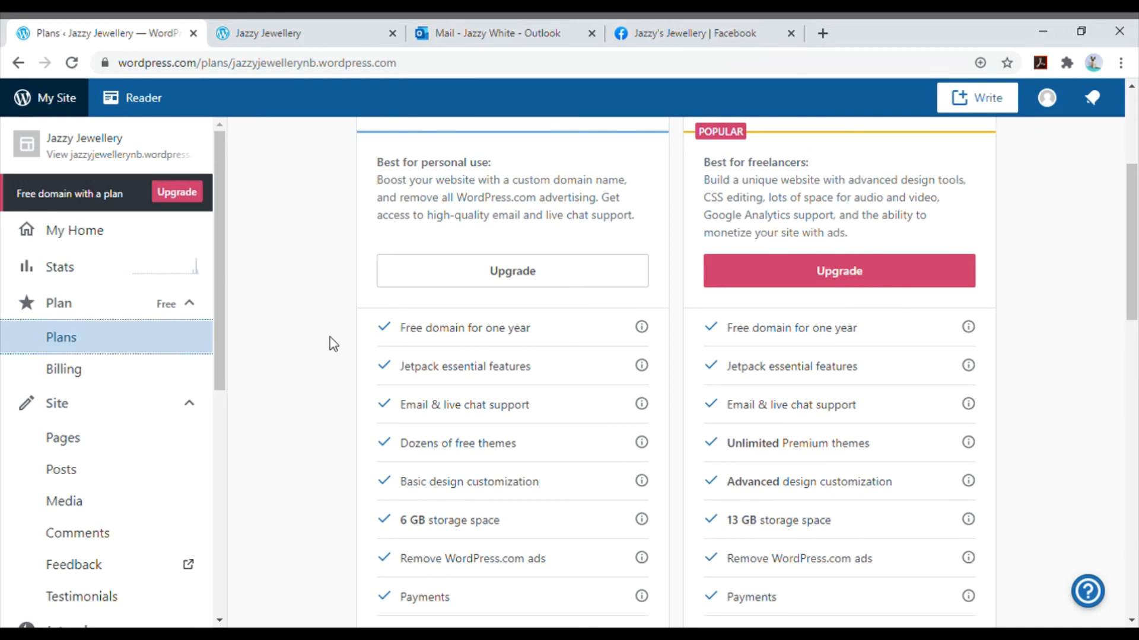
{"action": "scroll", "coordinate": [329, 338], "scroll_direction": "down", "scroll_amount": 2}
{"action": "scroll", "coordinate": [329, 337], "scroll_direction": "up", "scroll_amount": 8}
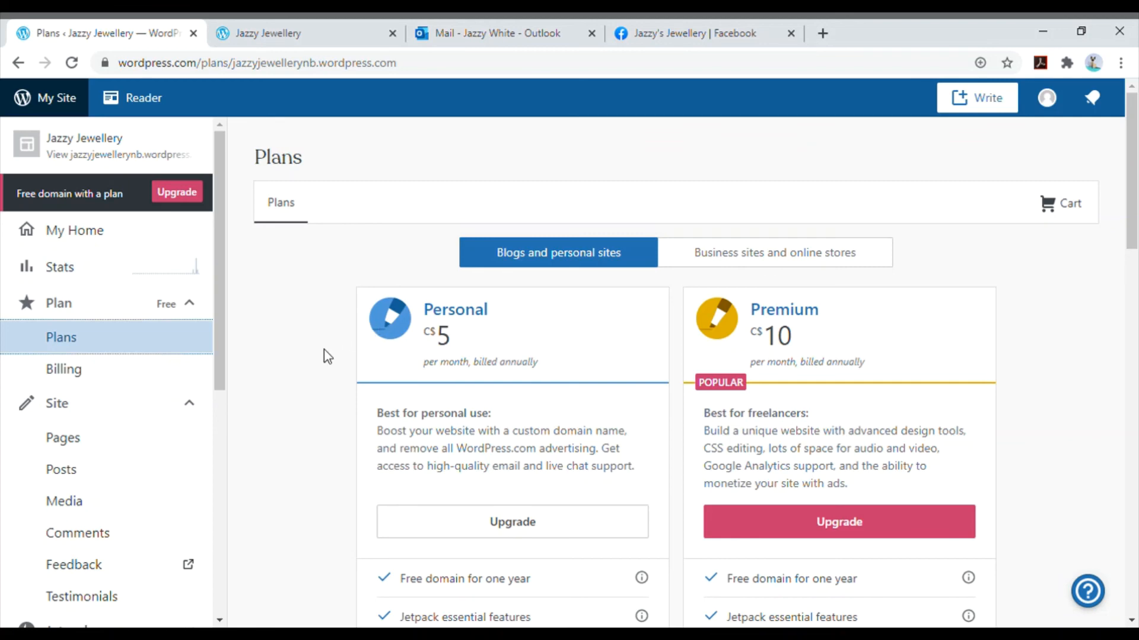
{"action": "scroll", "coordinate": [324, 355], "scroll_direction": "down", "scroll_amount": 9}
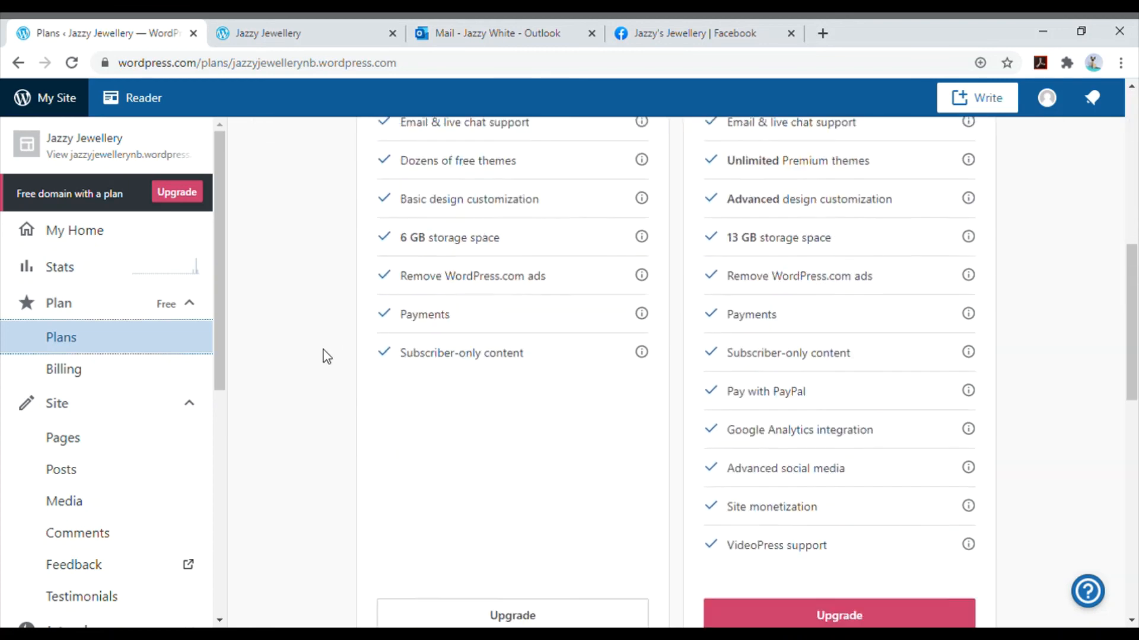
{"action": "scroll", "coordinate": [322, 350], "scroll_direction": "down", "scroll_amount": 1}
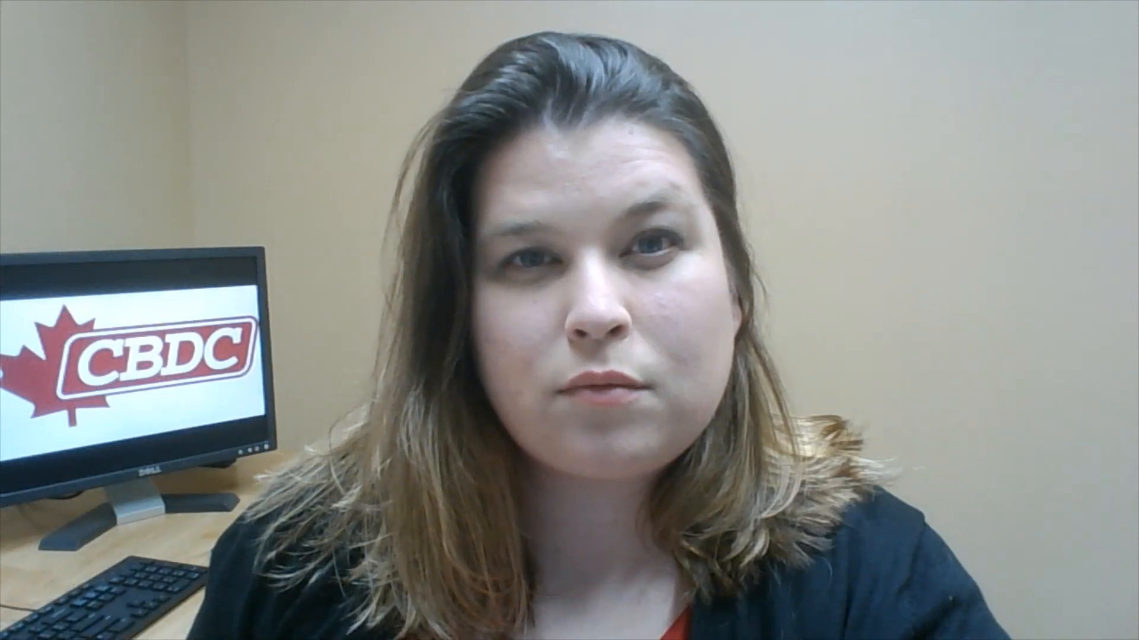